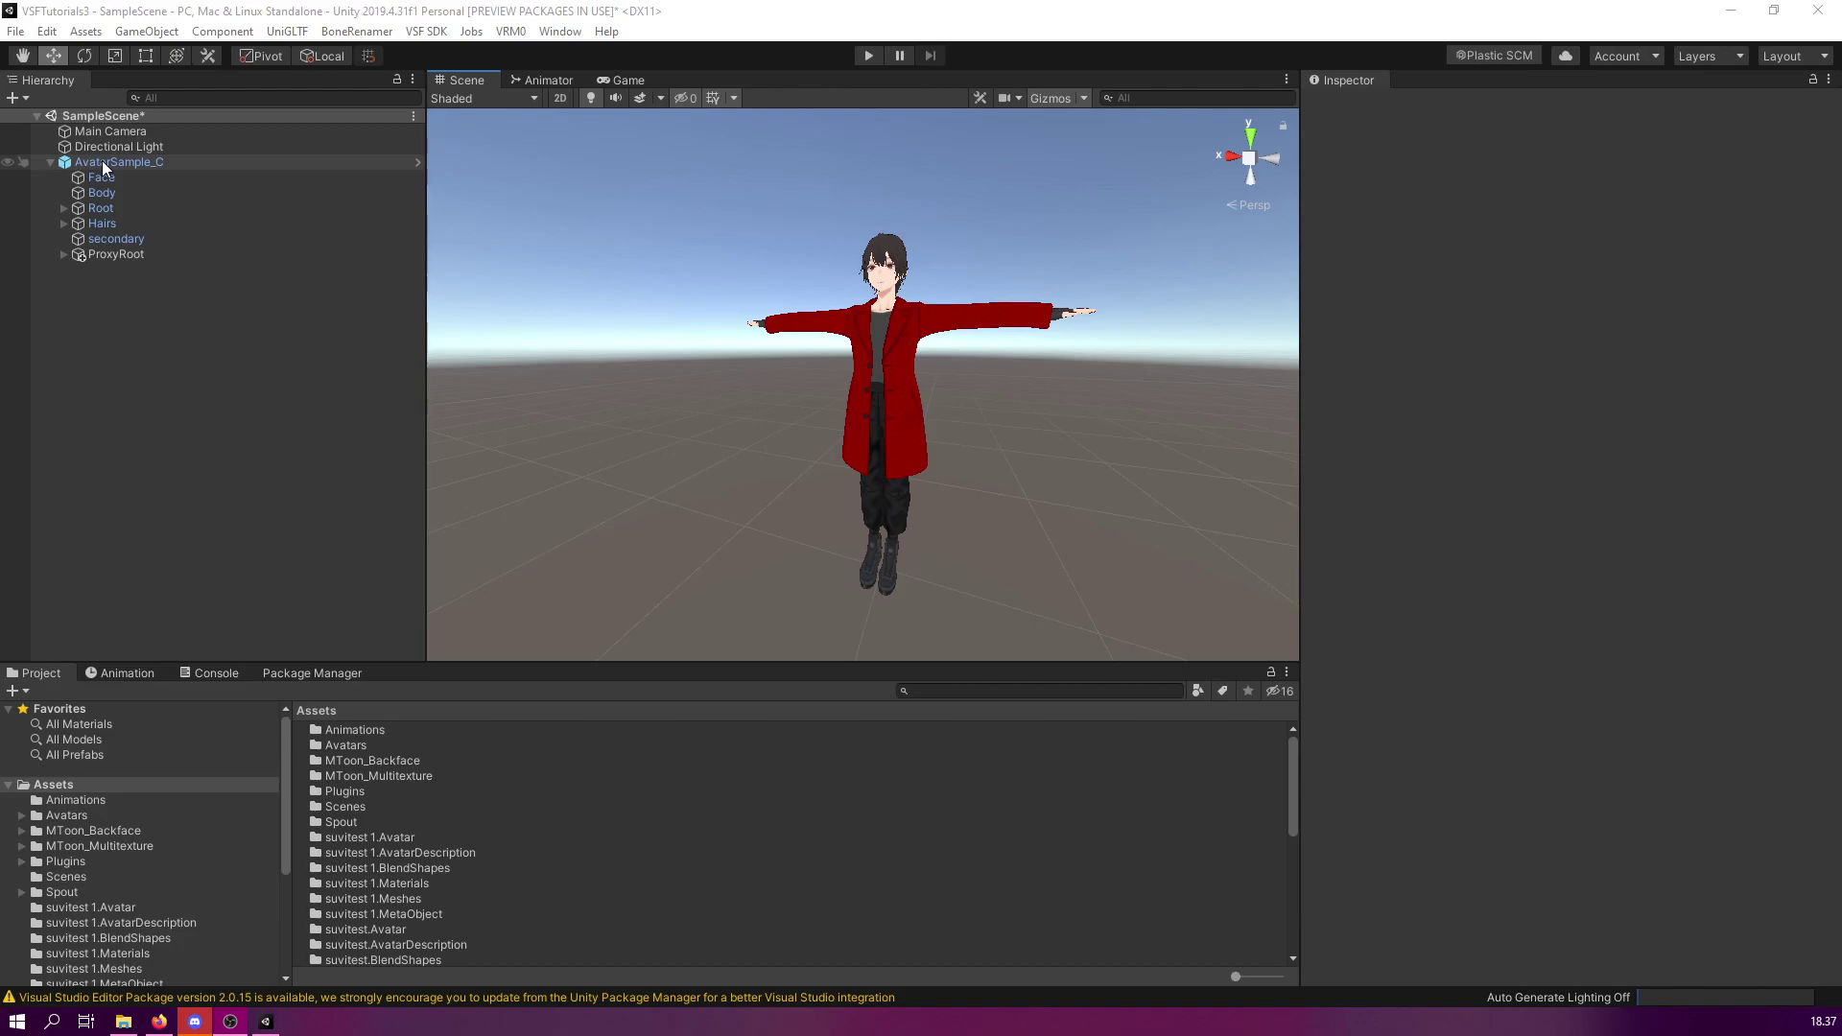
# Select the AvatarSample_C avatar in the Hierarchy
pyautogui.click(105, 163)
# Create an empty child object under AvatarSample_C and name it Room
pyautogui.rightClick(105, 163)
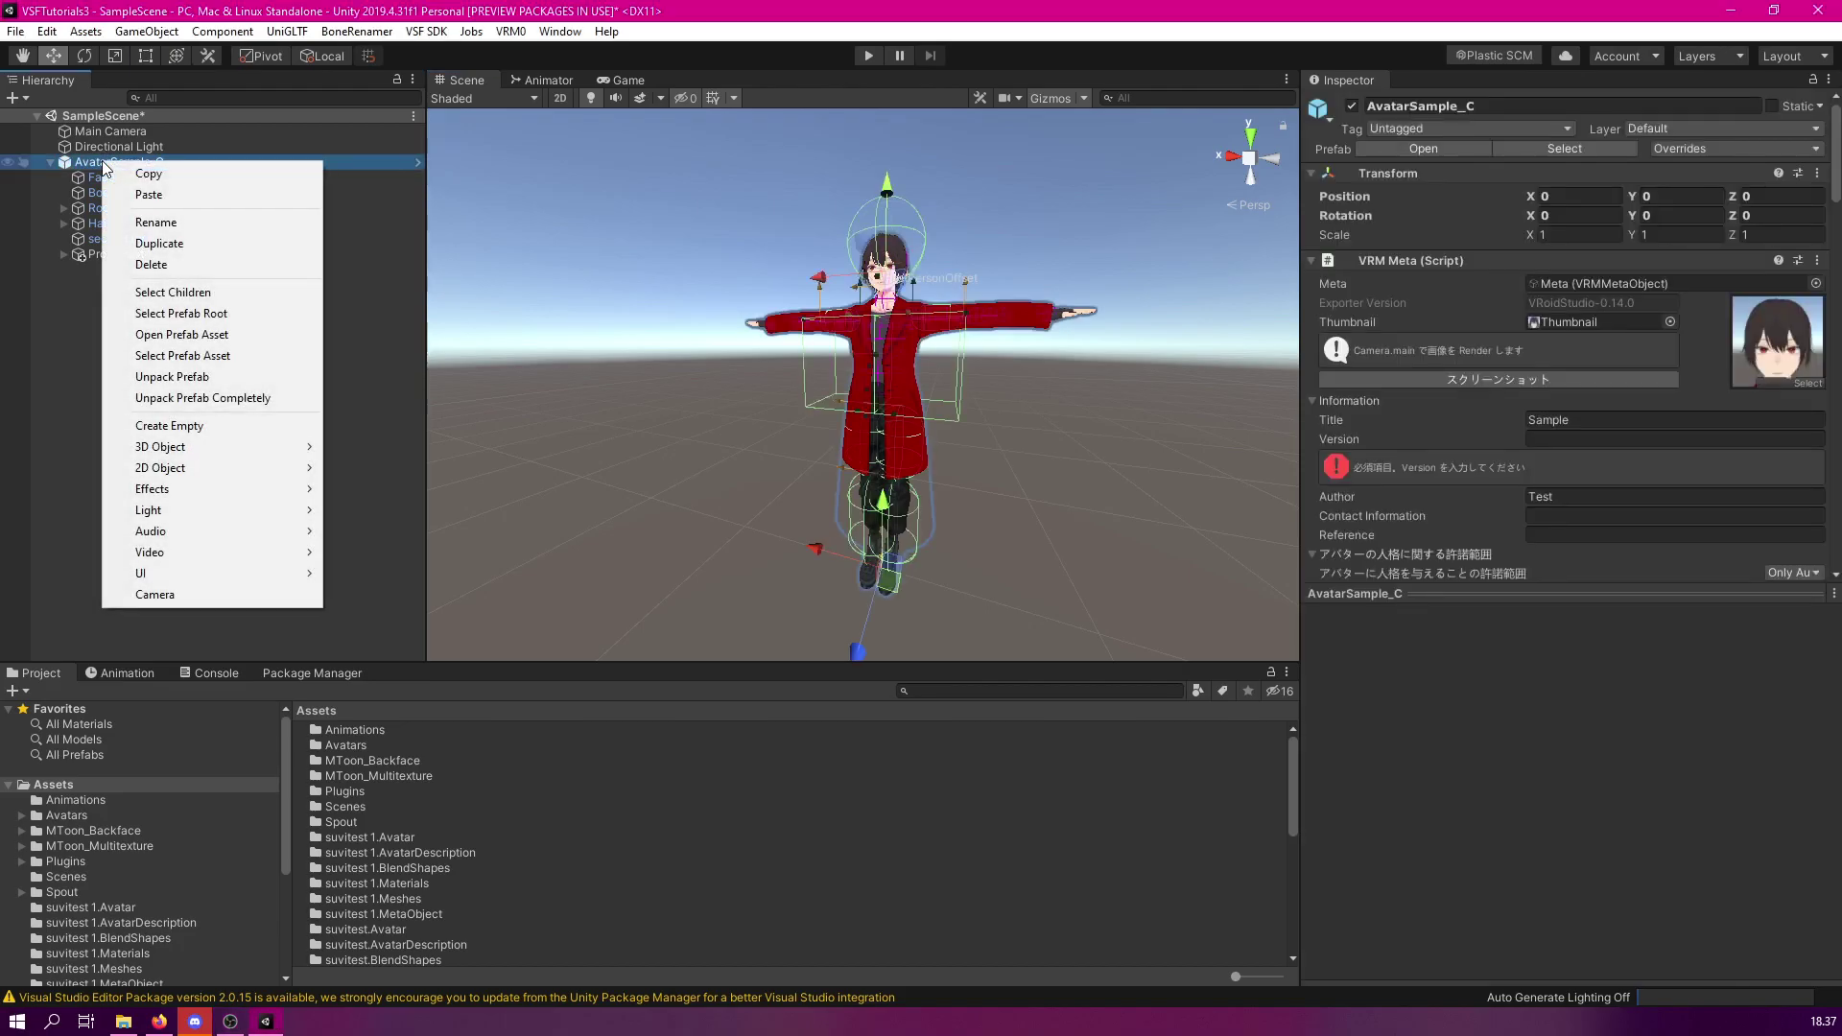
pyautogui.click(250, 429)
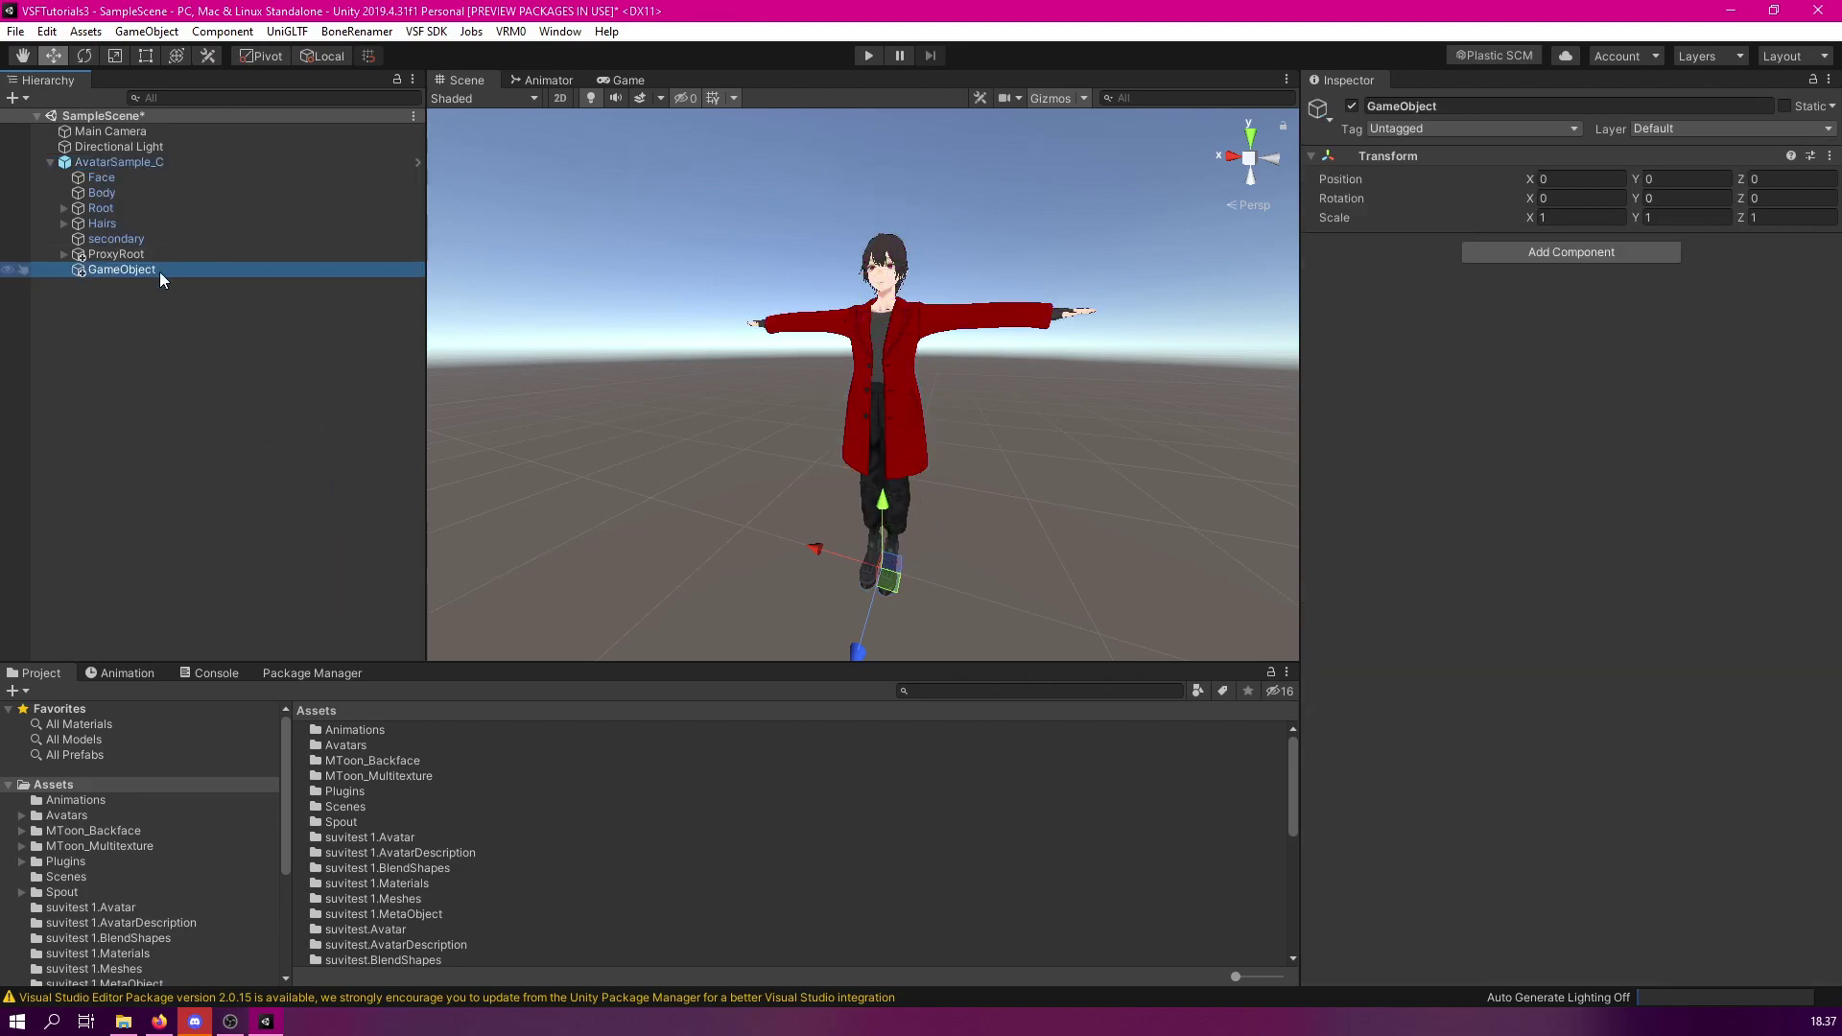
pyautogui.doubleClick(160, 273)
pyautogui.moveTo(1458, 107); pyautogui.dragTo(1216, 101)
pyautogui.write('Room')
pyautogui.press('Return')
pyautogui.scroll(10, 930, 273)
pyautogui.click(919, 284)
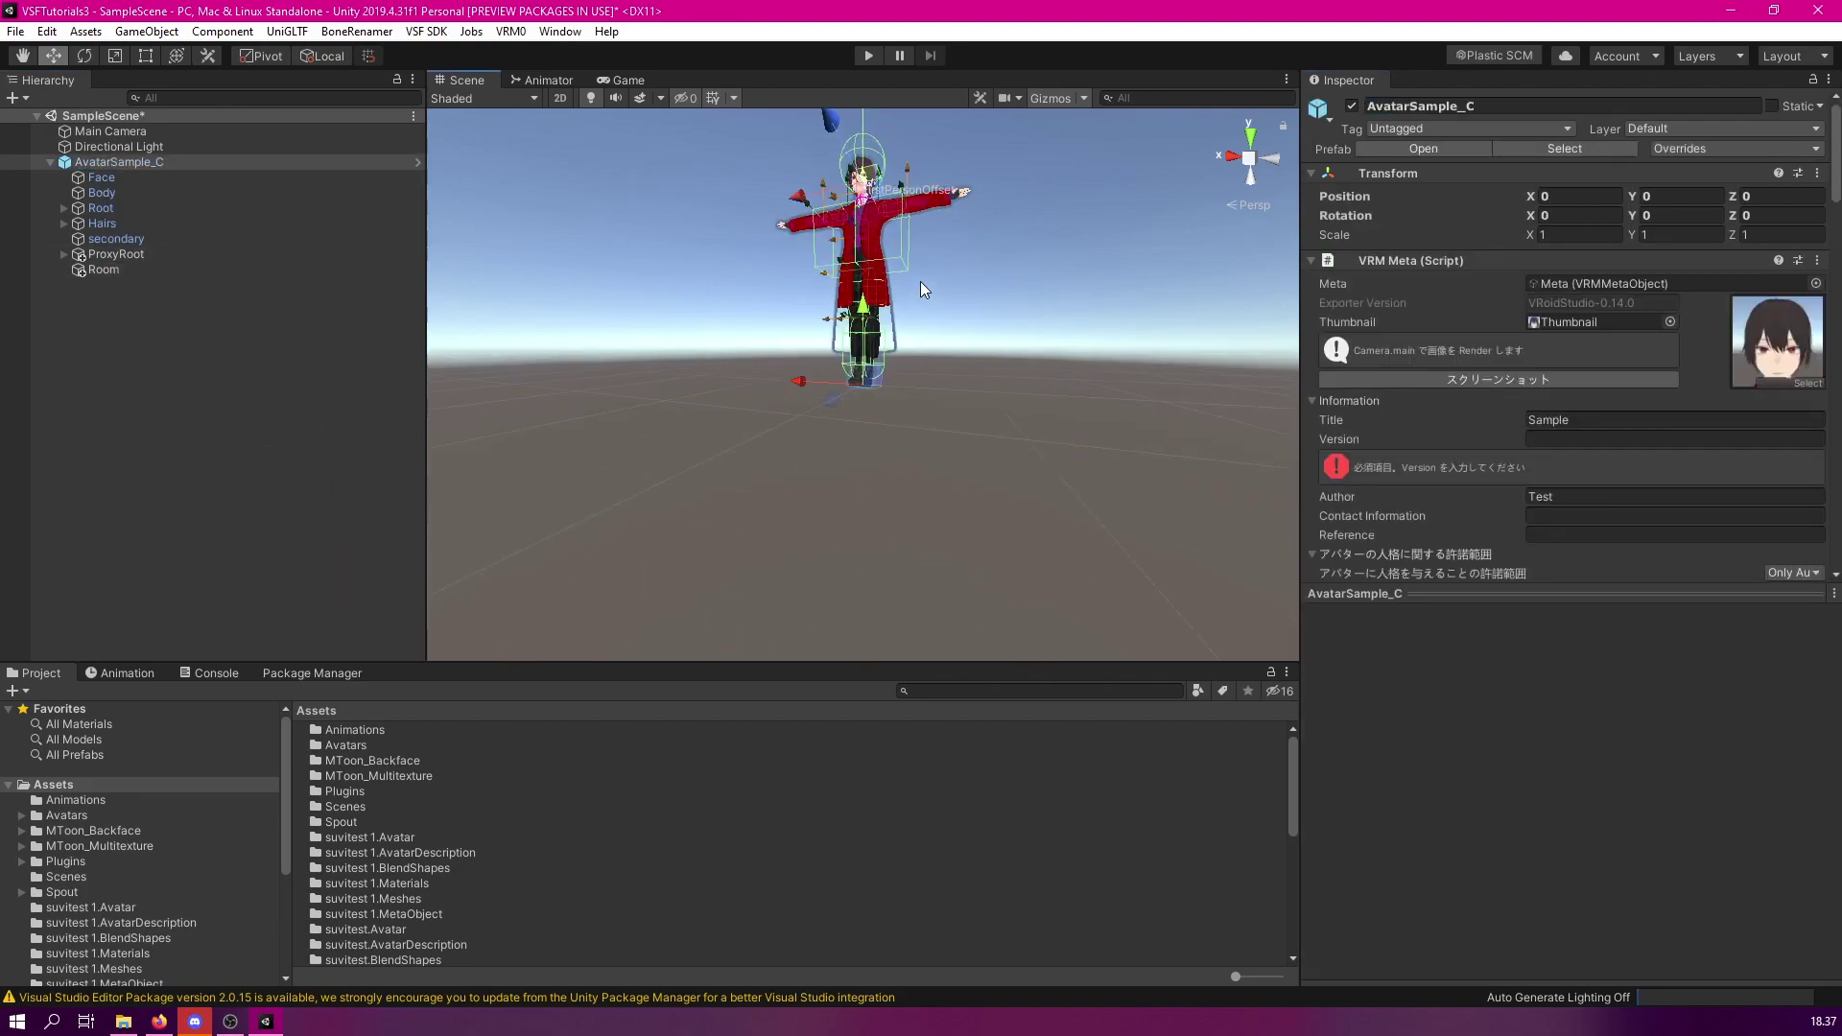
pyautogui.click(919, 284)
pyautogui.moveTo(919, 283); pyautogui.dragTo(911, 436, button='middle')
# Add a cube under Room and scale it into a flat floor slab
pyautogui.rightClick(98, 272)
pyautogui.moveTo(182, 499)
pyautogui.click(324, 493)
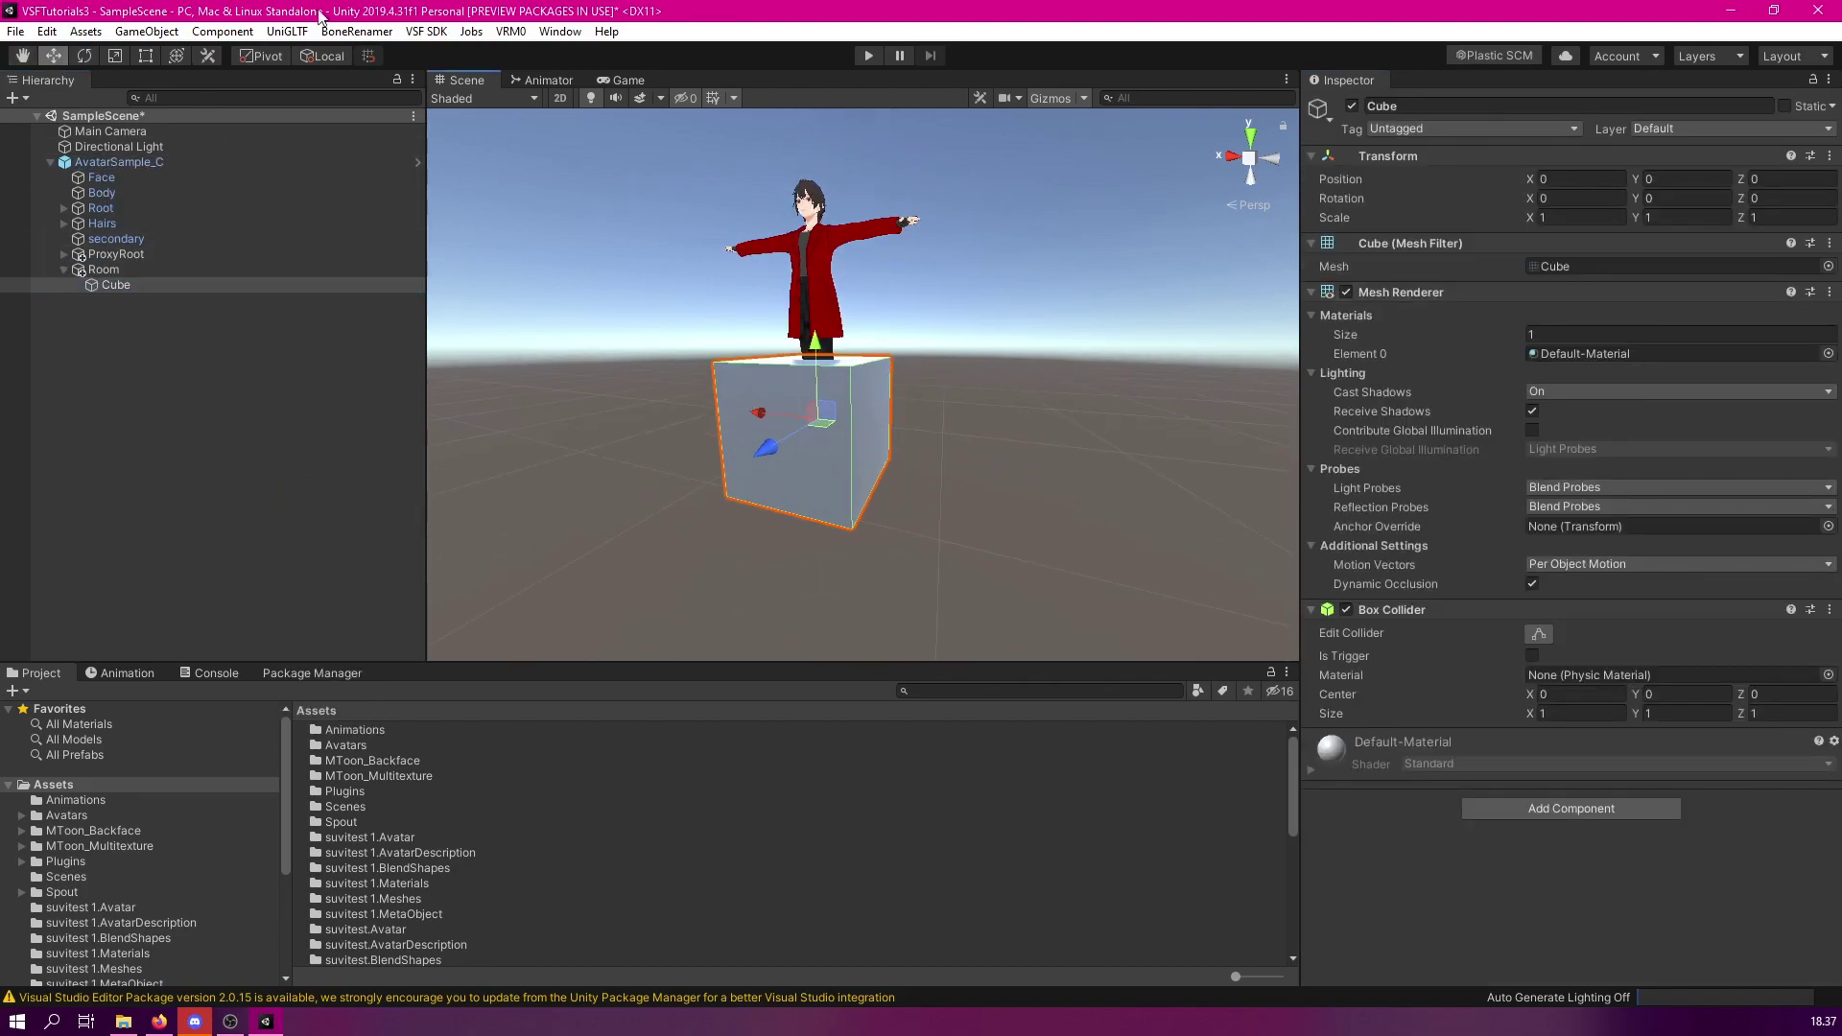
pyautogui.press('r')
pyautogui.moveTo(820, 364); pyautogui.dragTo(825, 409)
pyautogui.moveTo(760, 451); pyautogui.dragTo(597, 540)
pyautogui.moveTo(754, 413); pyautogui.dragTo(485, 368)
# Add a second cube under Room, stretched upward into a wall set back along Z
pyautogui.rightClick(97, 272)
pyautogui.moveTo(192, 496)
pyautogui.click(342, 499)
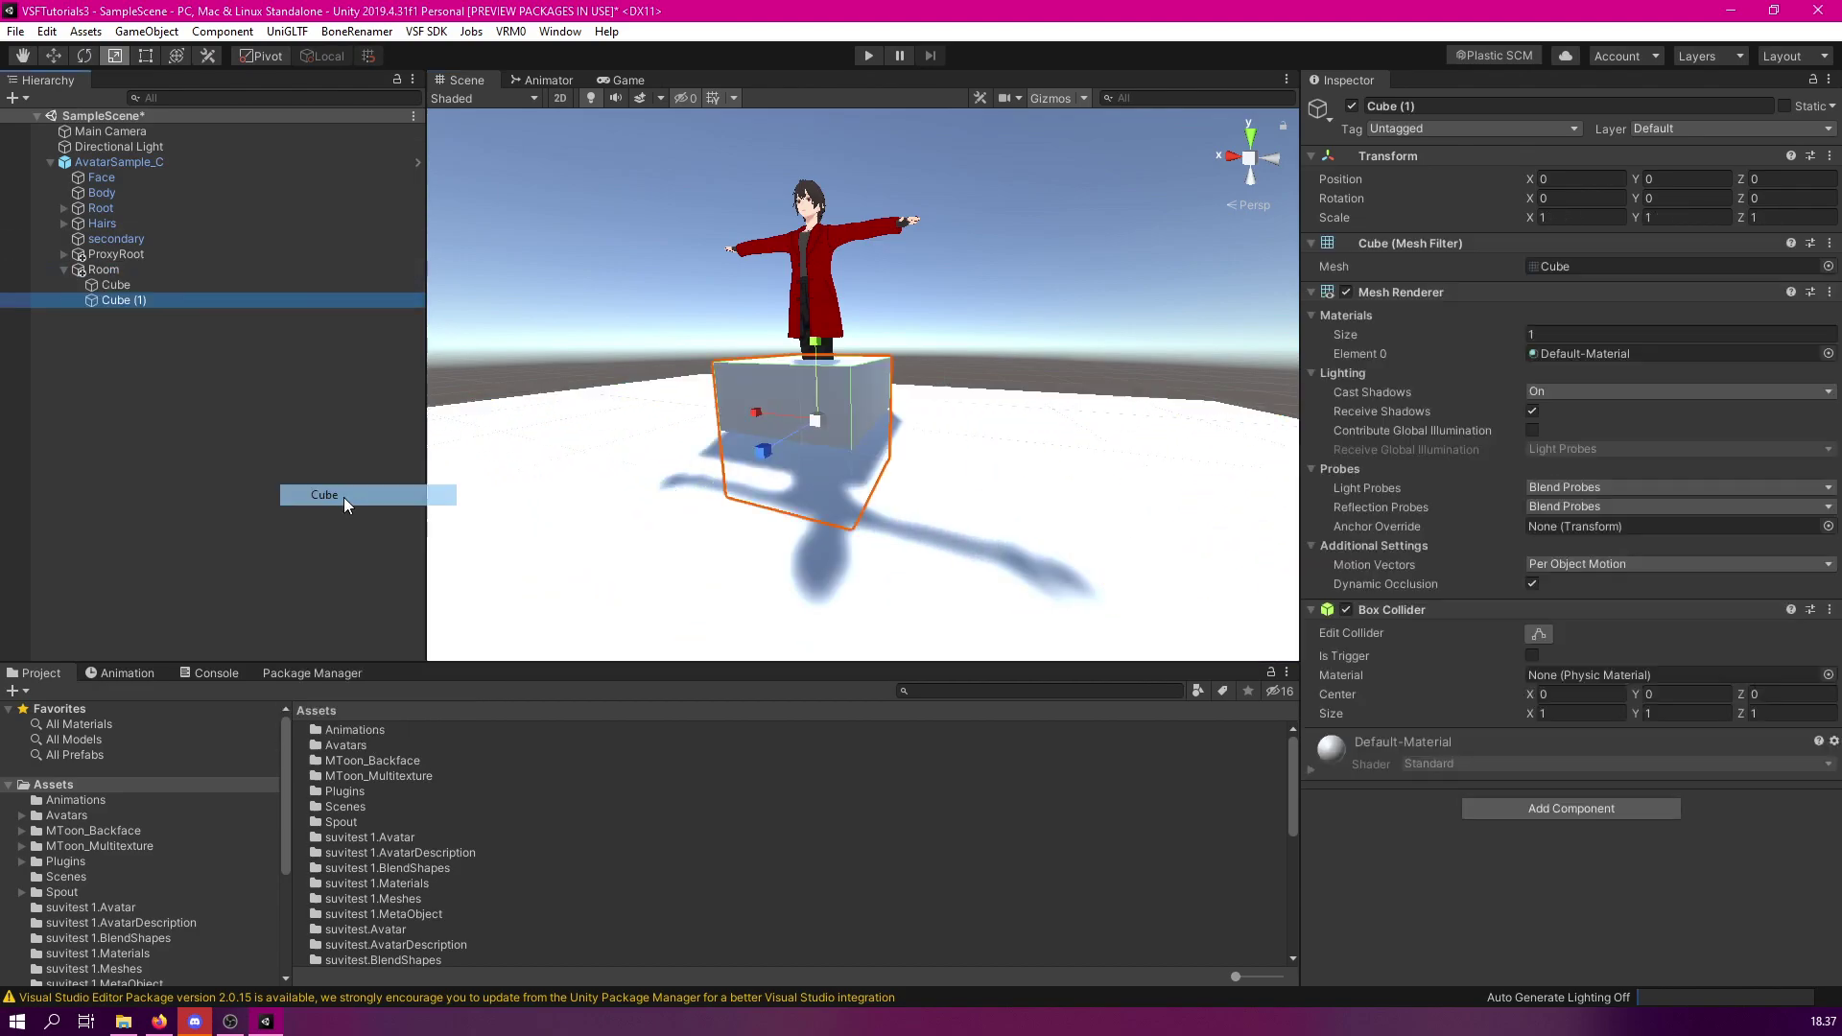
pyautogui.keyDown('alt'); pyautogui.moveTo(940, 331); pyautogui.dragTo(777, 346); pyautogui.keyUp('alt')
pyautogui.moveTo(814, 267); pyautogui.dragTo(811, 119)
pyautogui.scroll(-5, 884, 325)
pyautogui.keyDown('alt'); pyautogui.moveTo(884, 325); pyautogui.dragTo(980, 382); pyautogui.keyUp('alt')
# Widen the floor along Z and make the back wall taller and wider
pyautogui.press('w')
pyautogui.click(116, 285)
pyautogui.click(149, 59)
pyautogui.click(112, 61)
pyautogui.moveTo(774, 379)
pyautogui.mouseDown()
pyautogui.moveTo(725, 379)
pyautogui.moveTo(758, 380)
pyautogui.mouseUp()
pyautogui.click(1108, 315)
pyautogui.moveTo(1109, 308); pyautogui.dragTo(1154, 230)
pyautogui.moveTo(1022, 342); pyautogui.dragTo(945, 261)
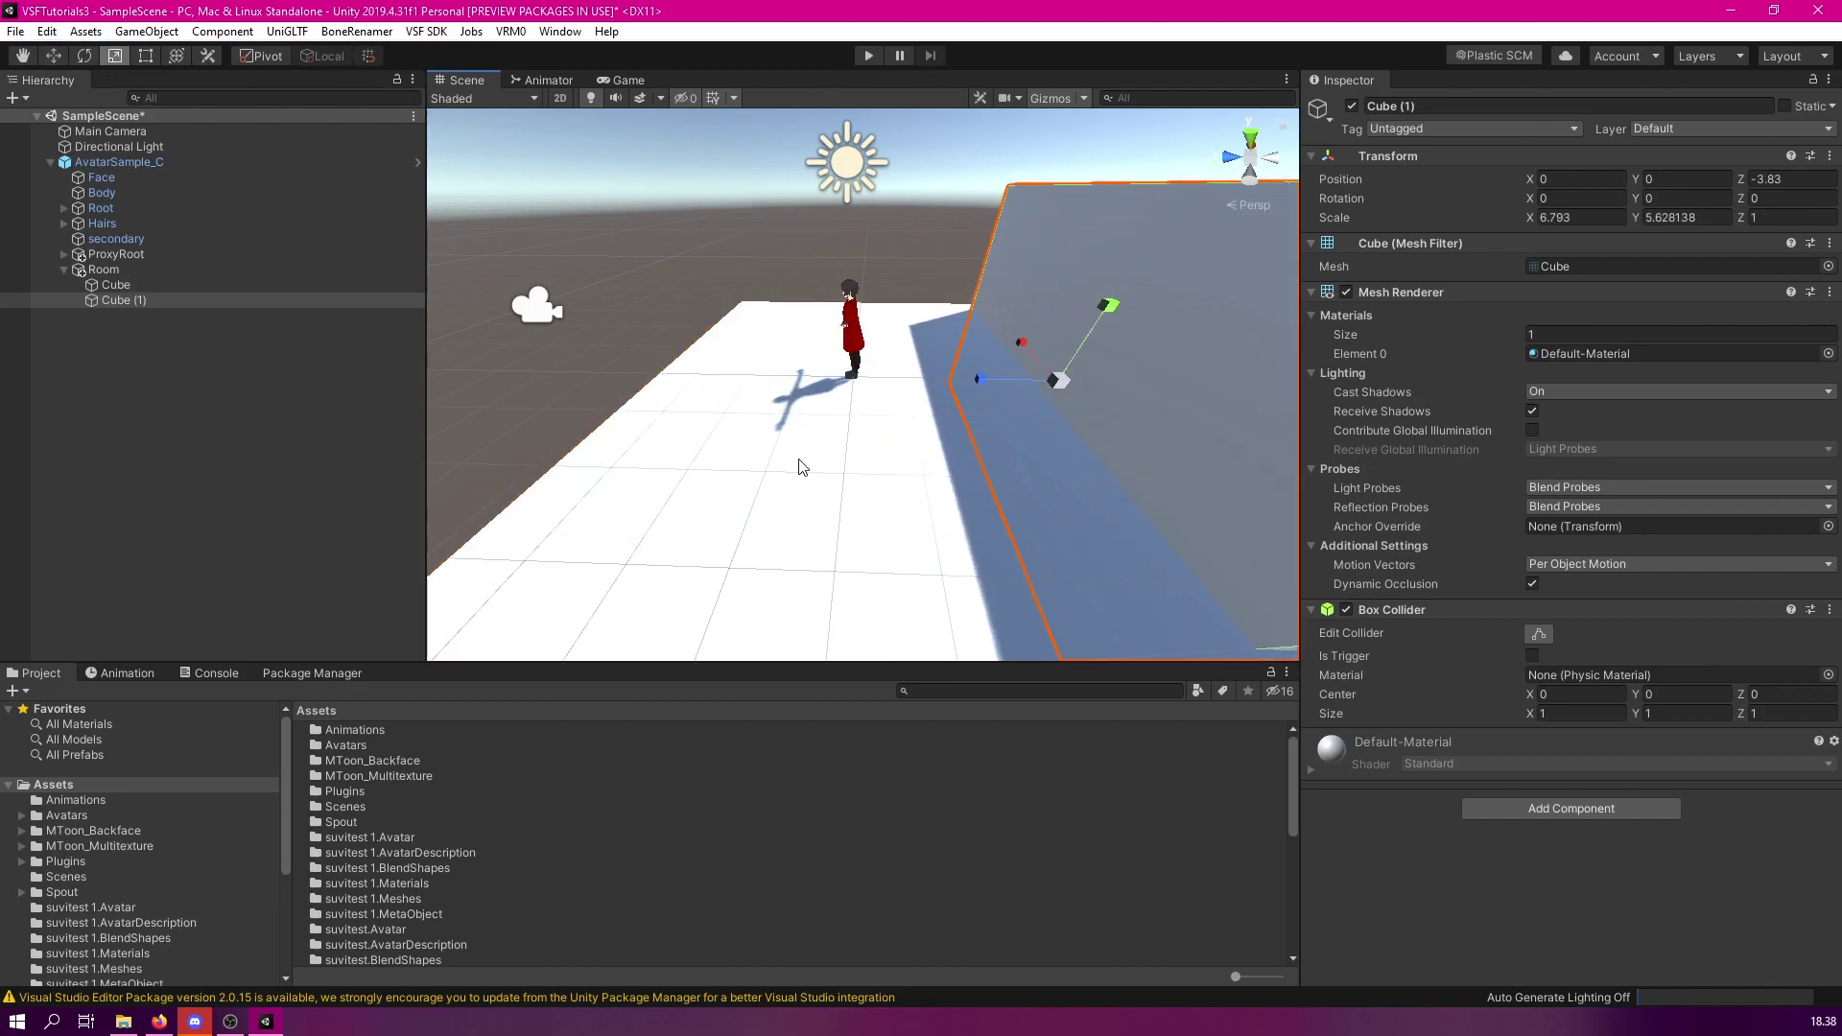
pyautogui.moveTo(802, 465); pyautogui.dragTo(1103, 384, button='right')
pyautogui.scroll(-3, 883, 346)
pyautogui.moveTo(864, 343); pyautogui.dragTo(906, 320, button='right')
pyautogui.moveTo(867, 363); pyautogui.dragTo(867, 343)
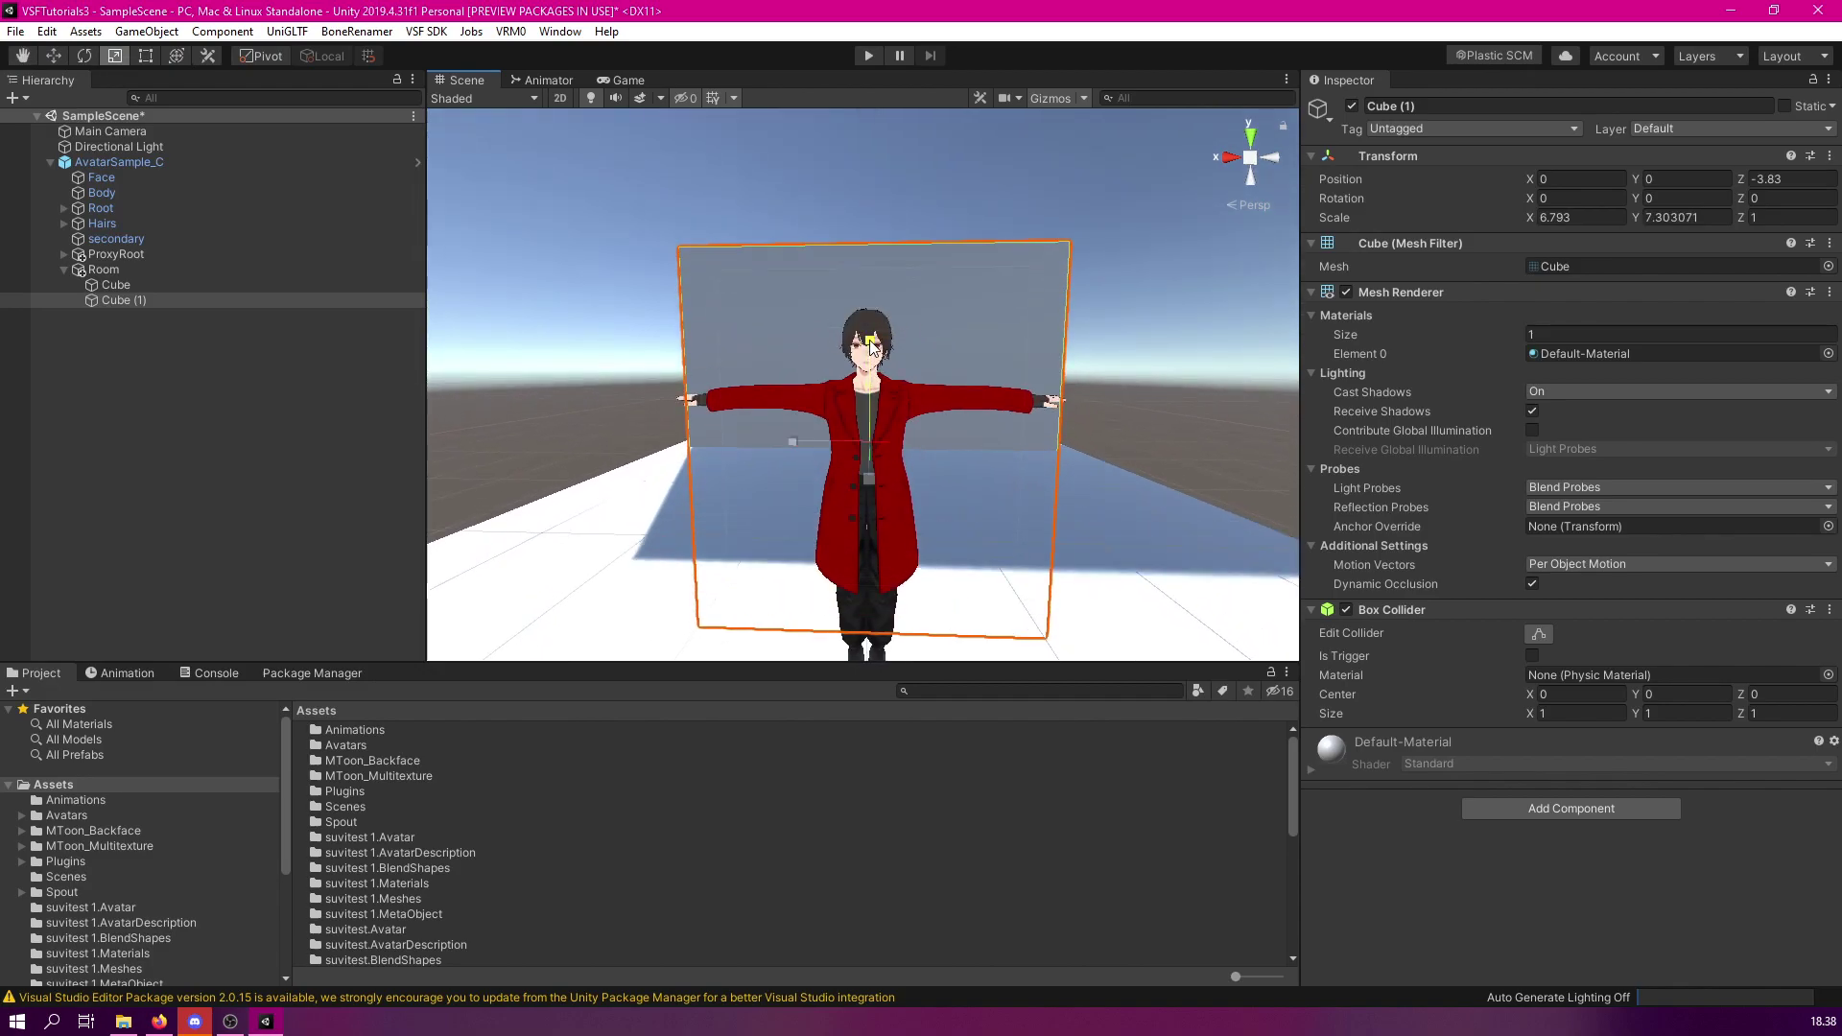
pyautogui.moveTo(791, 439); pyautogui.dragTo(775, 439)
# Add a sphere under Room, placed behind the avatar and raised above the floor
pyautogui.rightClick(110, 271)
pyautogui.moveTo(218, 493)
pyautogui.click(338, 515)
pyautogui.click(59, 57)
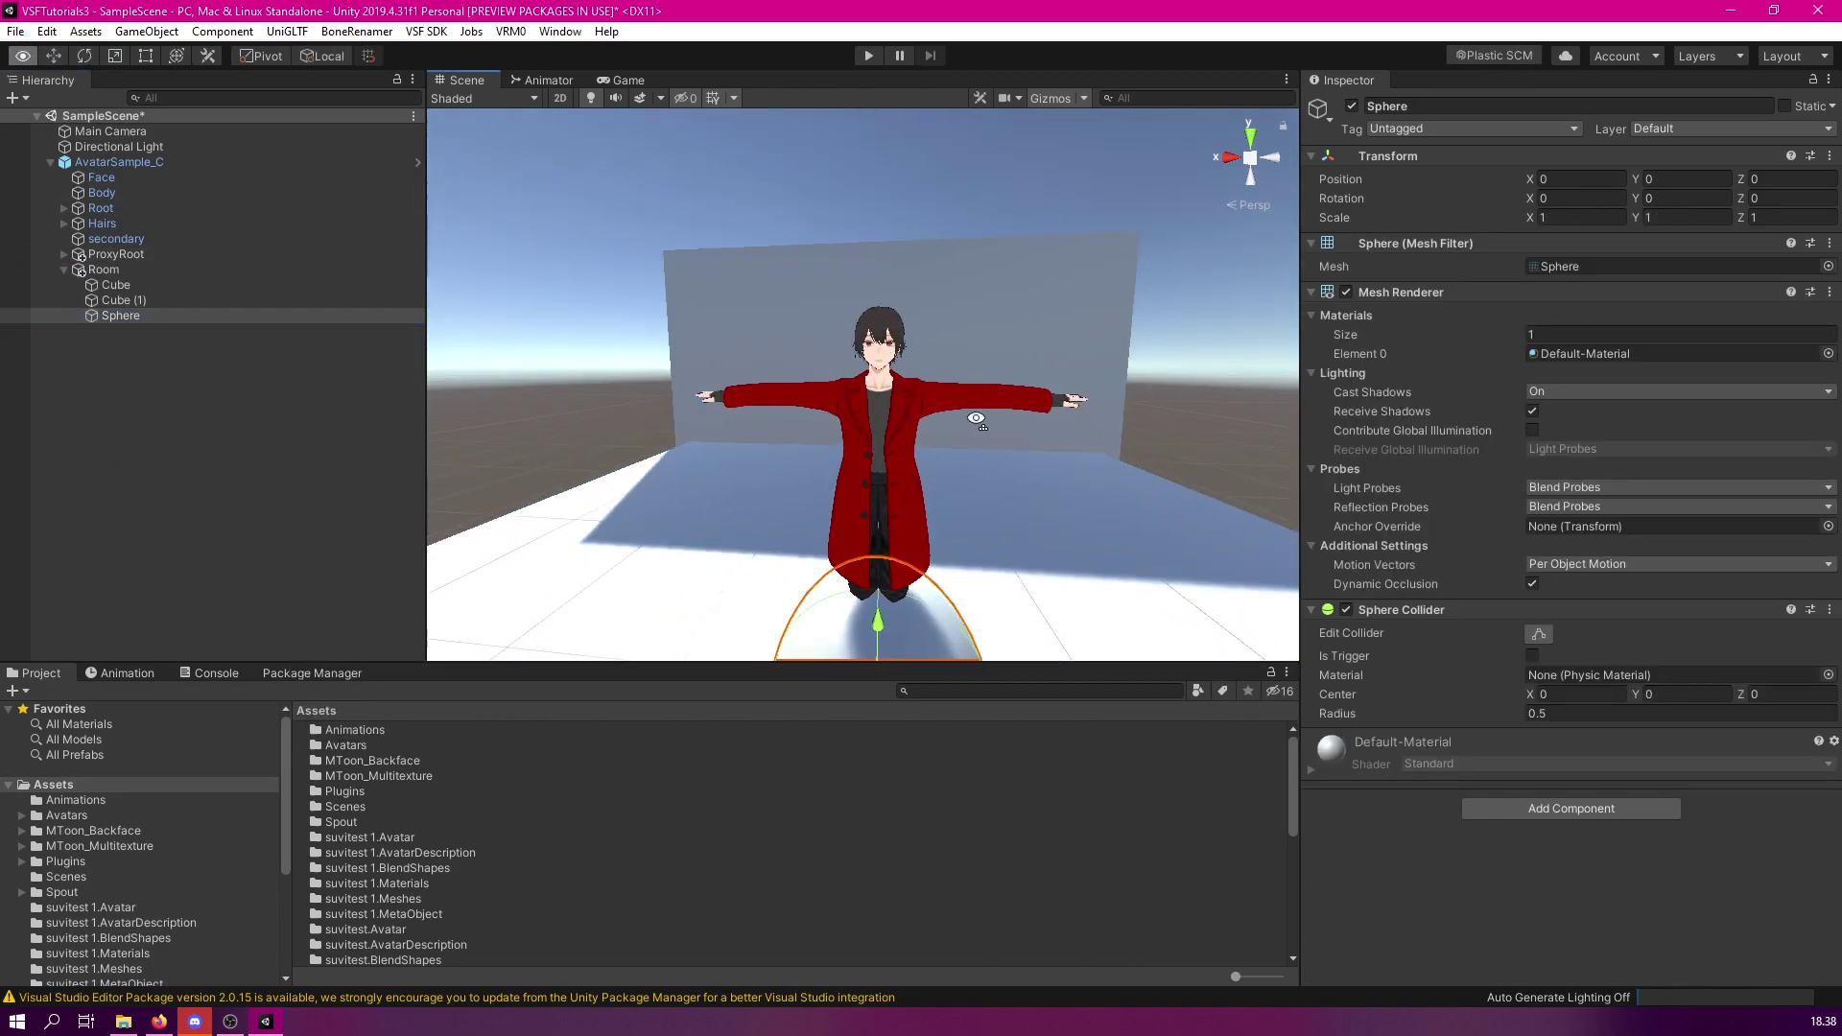
pyautogui.moveTo(975, 416); pyautogui.dragTo(624, 408, button='right')
pyautogui.moveTo(557, 432); pyautogui.dragTo(954, 362)
pyautogui.moveTo(1015, 275); pyautogui.dragTo(1015, 86)
pyautogui.moveTo(576, 407); pyautogui.dragTo(815, 398, button='right')
pyautogui.moveTo(786, 255); pyautogui.dragTo(461, 264)
pyautogui.scroll(-5, 940, 390)
pyautogui.moveTo(940, 390); pyautogui.dragTo(921, 347, button='right')
pyautogui.moveTo(832, 323); pyautogui.dragTo(833, 259)
pyautogui.click(762, 187)
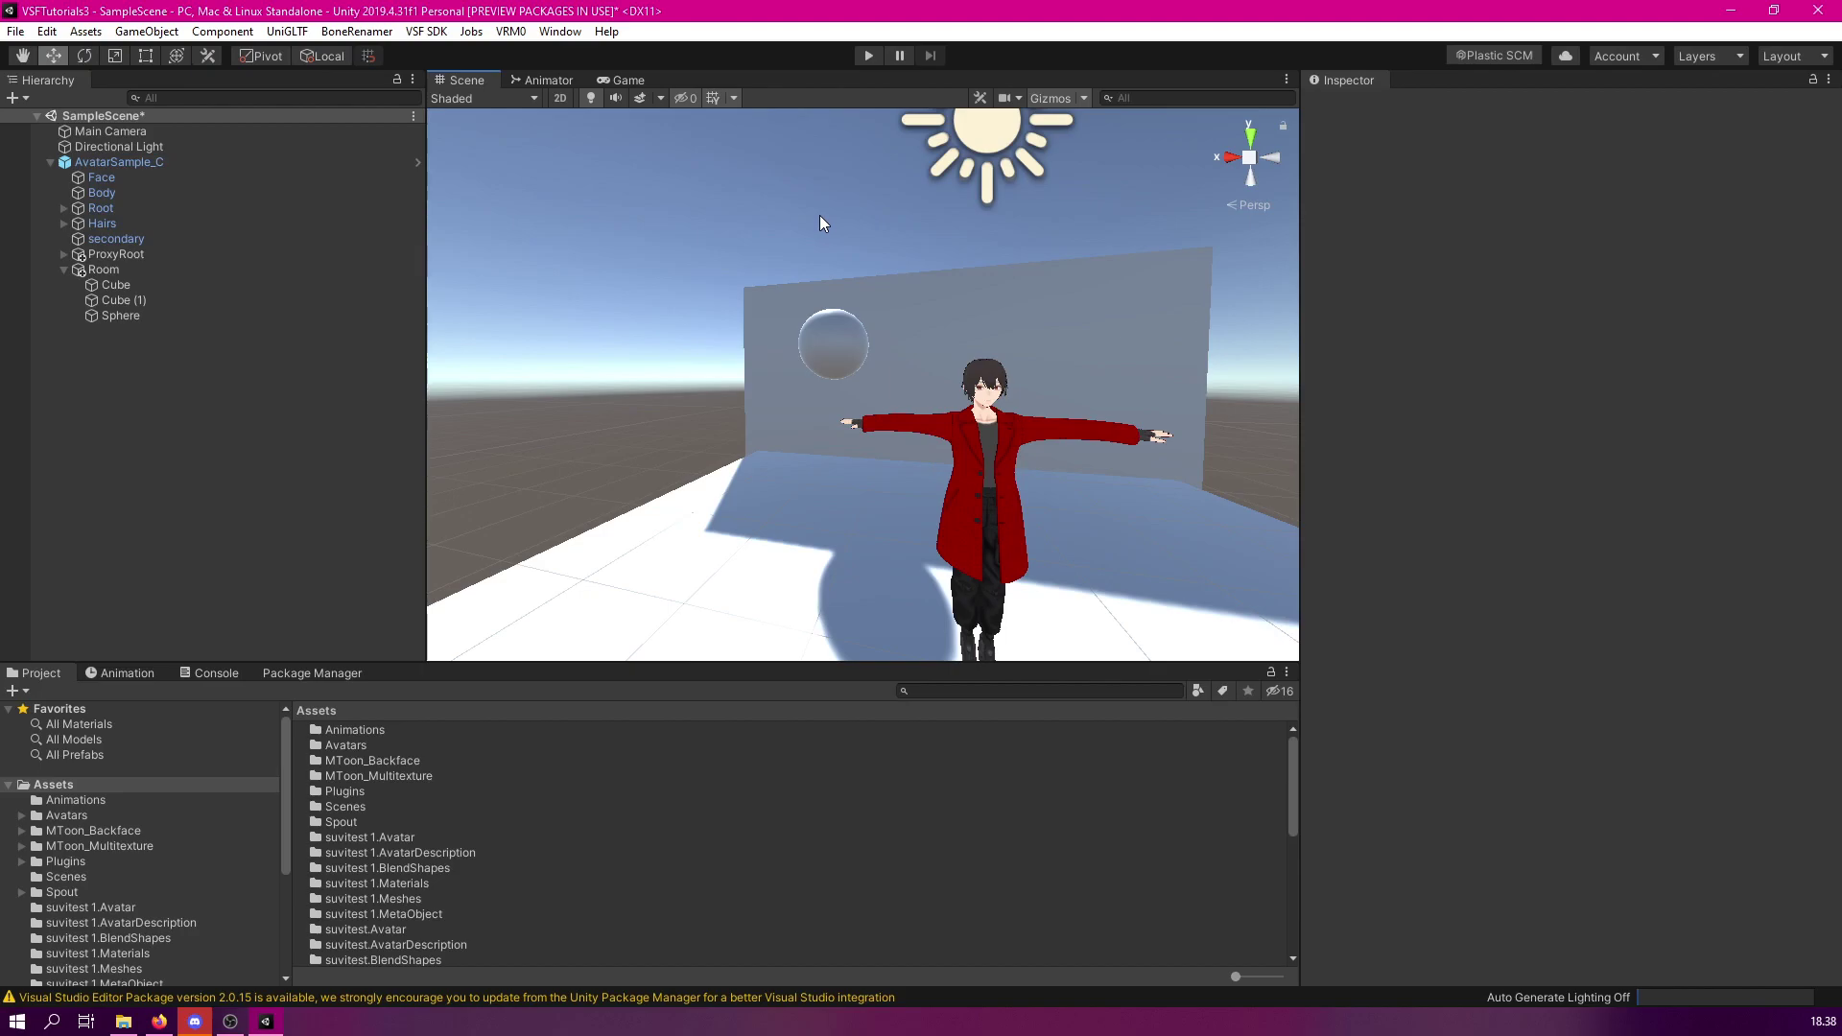
# Frame the avatar against the wall in the Scene view and select Room
pyautogui.keyDown('alt'); pyautogui.moveTo(854, 403); pyautogui.dragTo(964, 434); pyautogui.keyUp('alt')
pyautogui.moveTo(962, 435); pyautogui.dragTo(941, 406, button='middle')
pyautogui.scroll(-1, 941, 407)
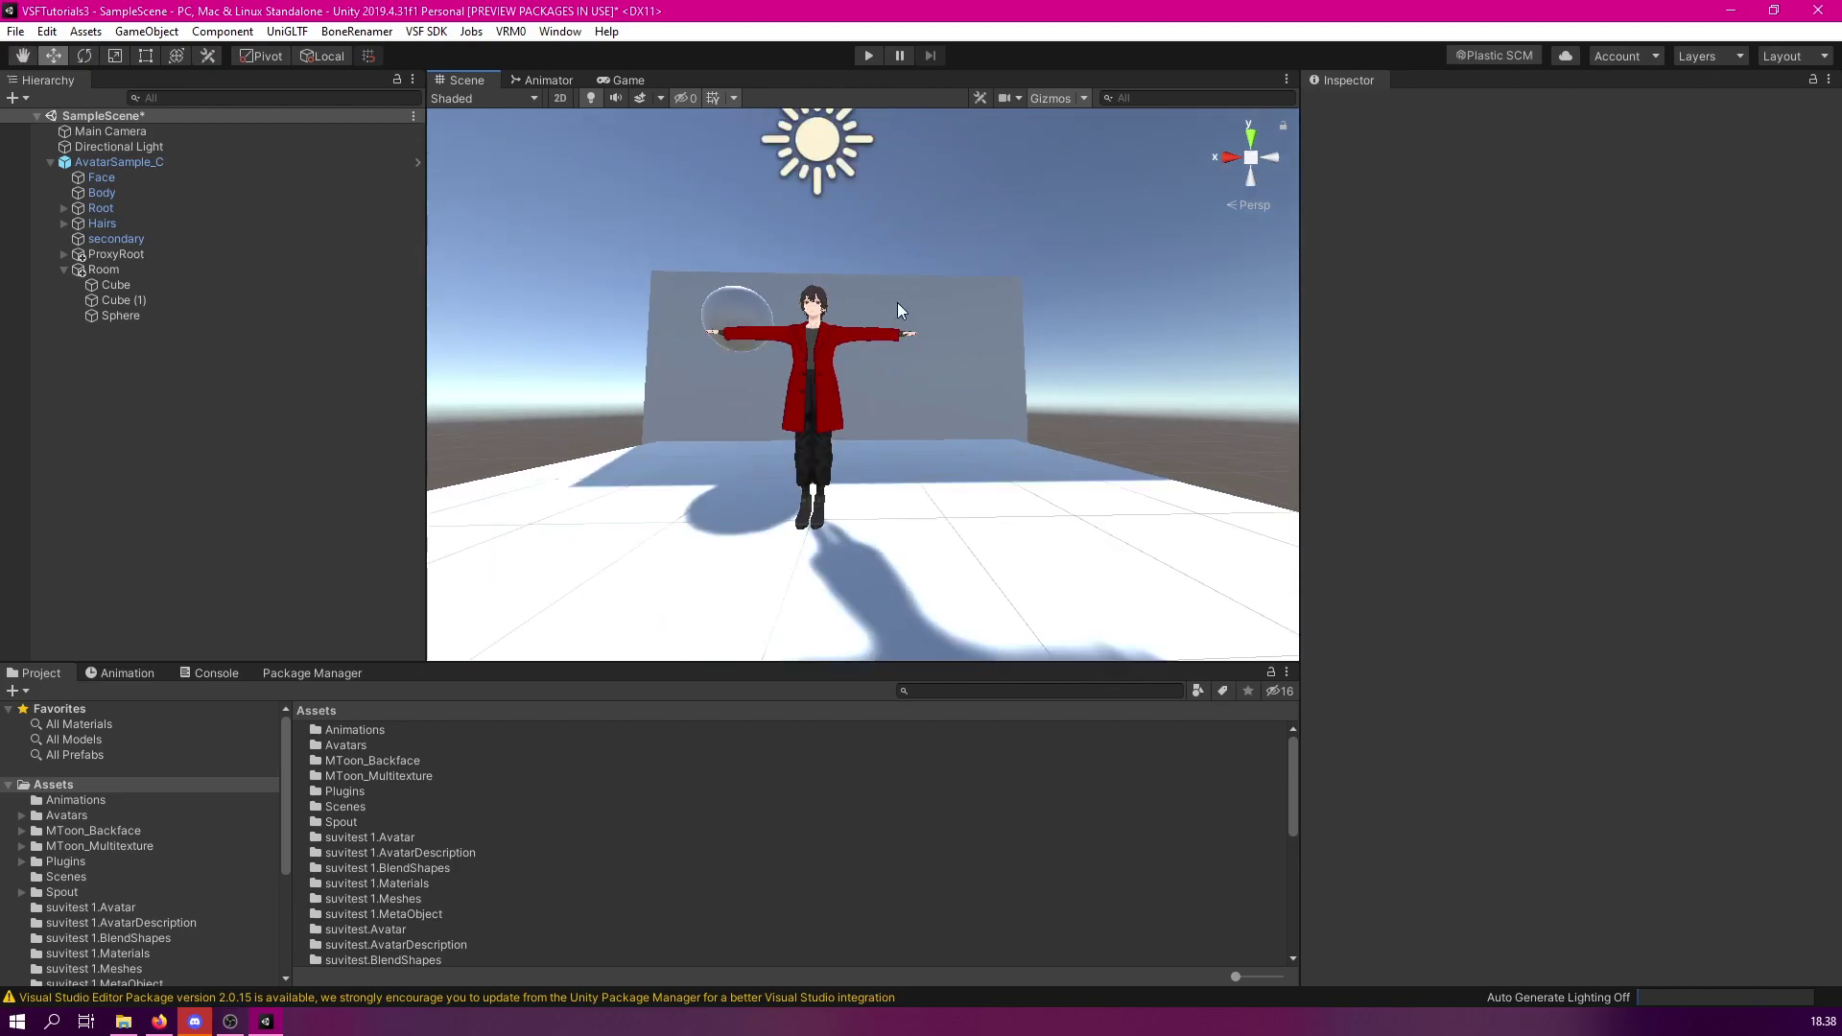
pyautogui.scroll(1, 908, 199)
pyautogui.scroll(3, 910, 201)
pyautogui.moveTo(910, 201); pyautogui.dragTo(928, 218, button='middle')
pyautogui.keyDown('alt'); pyautogui.moveTo(934, 227); pyautogui.dragTo(912, 253); pyautogui.keyUp('alt')
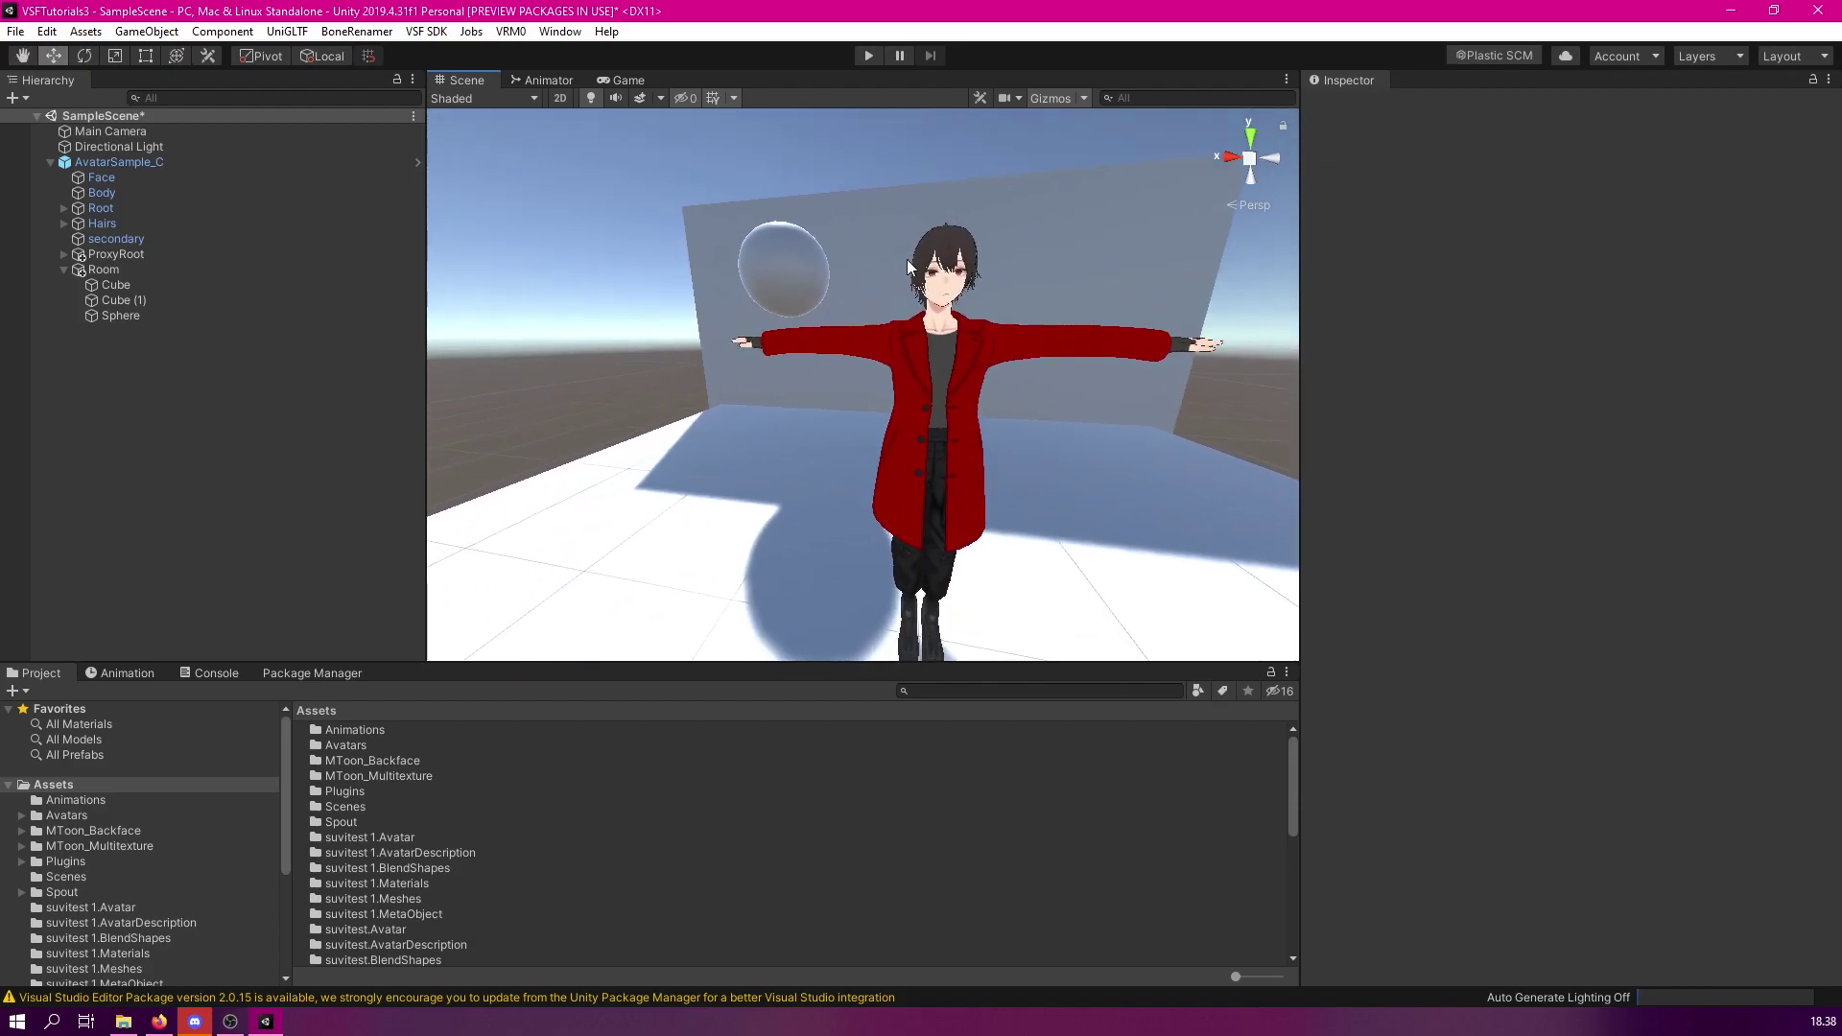
pyautogui.moveTo(913, 253); pyautogui.dragTo(902, 265, button='middle')
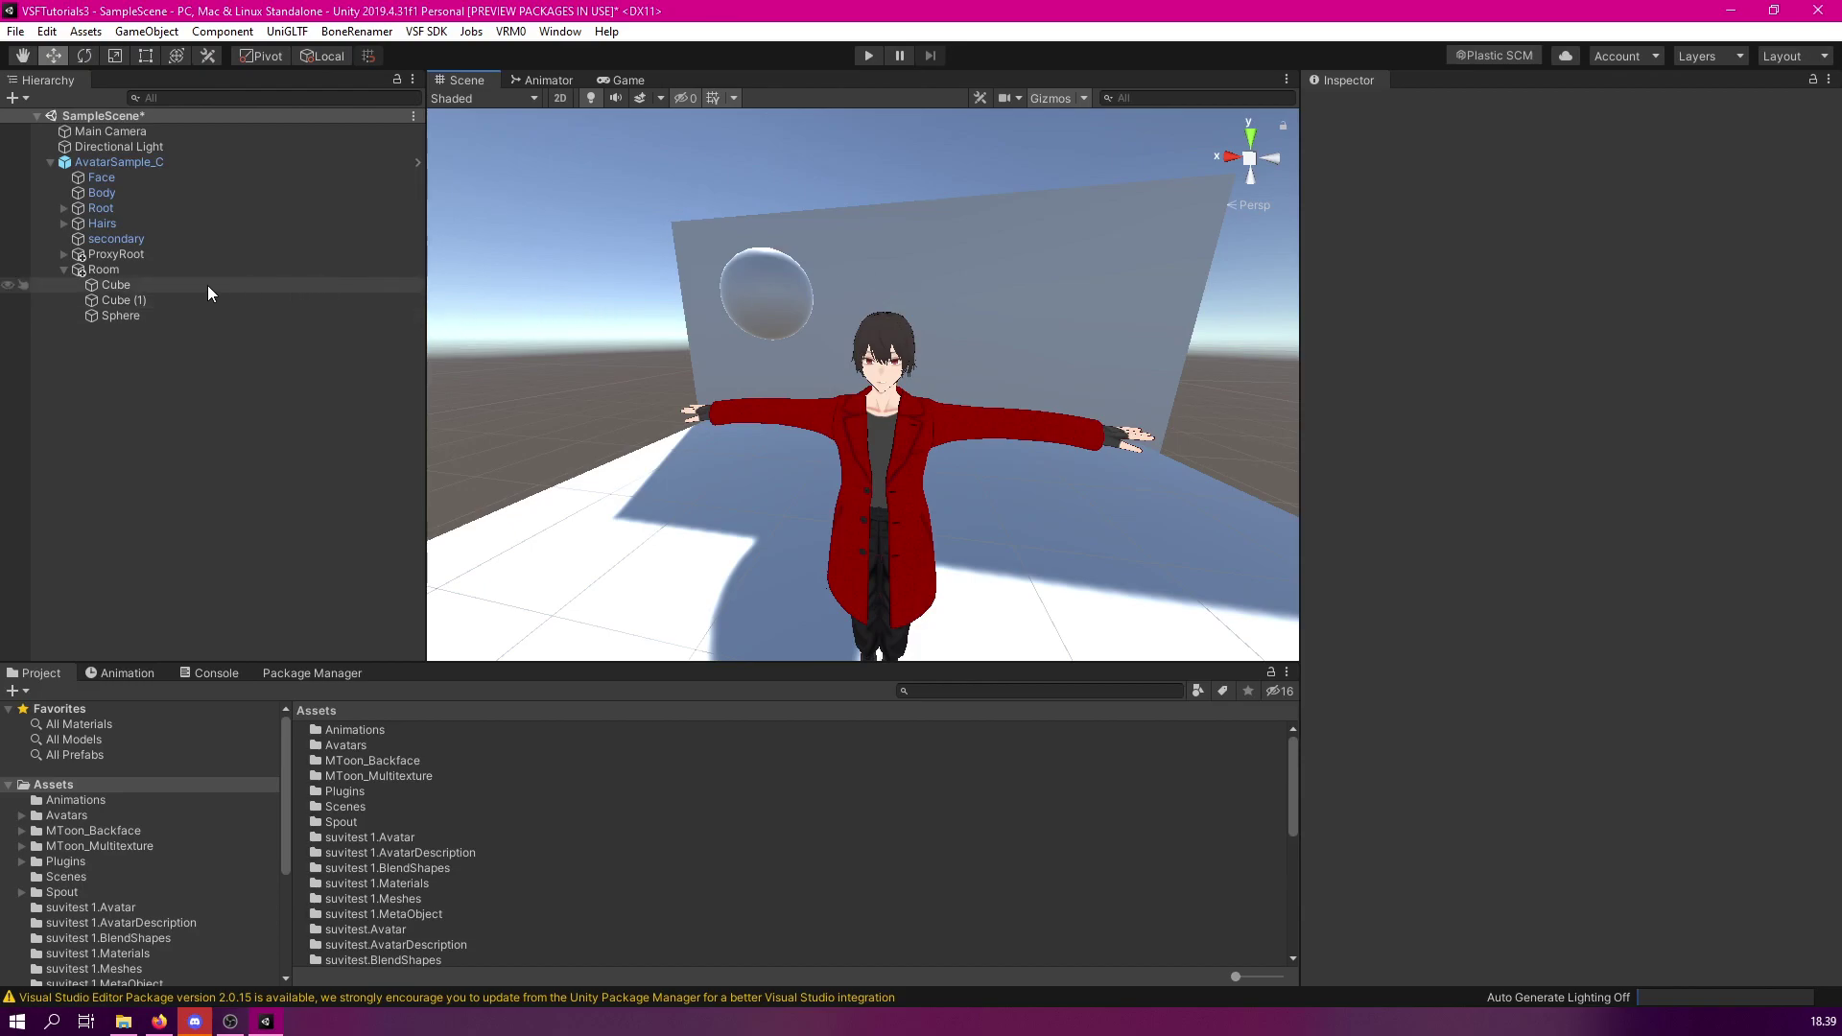
pyautogui.click(104, 270)
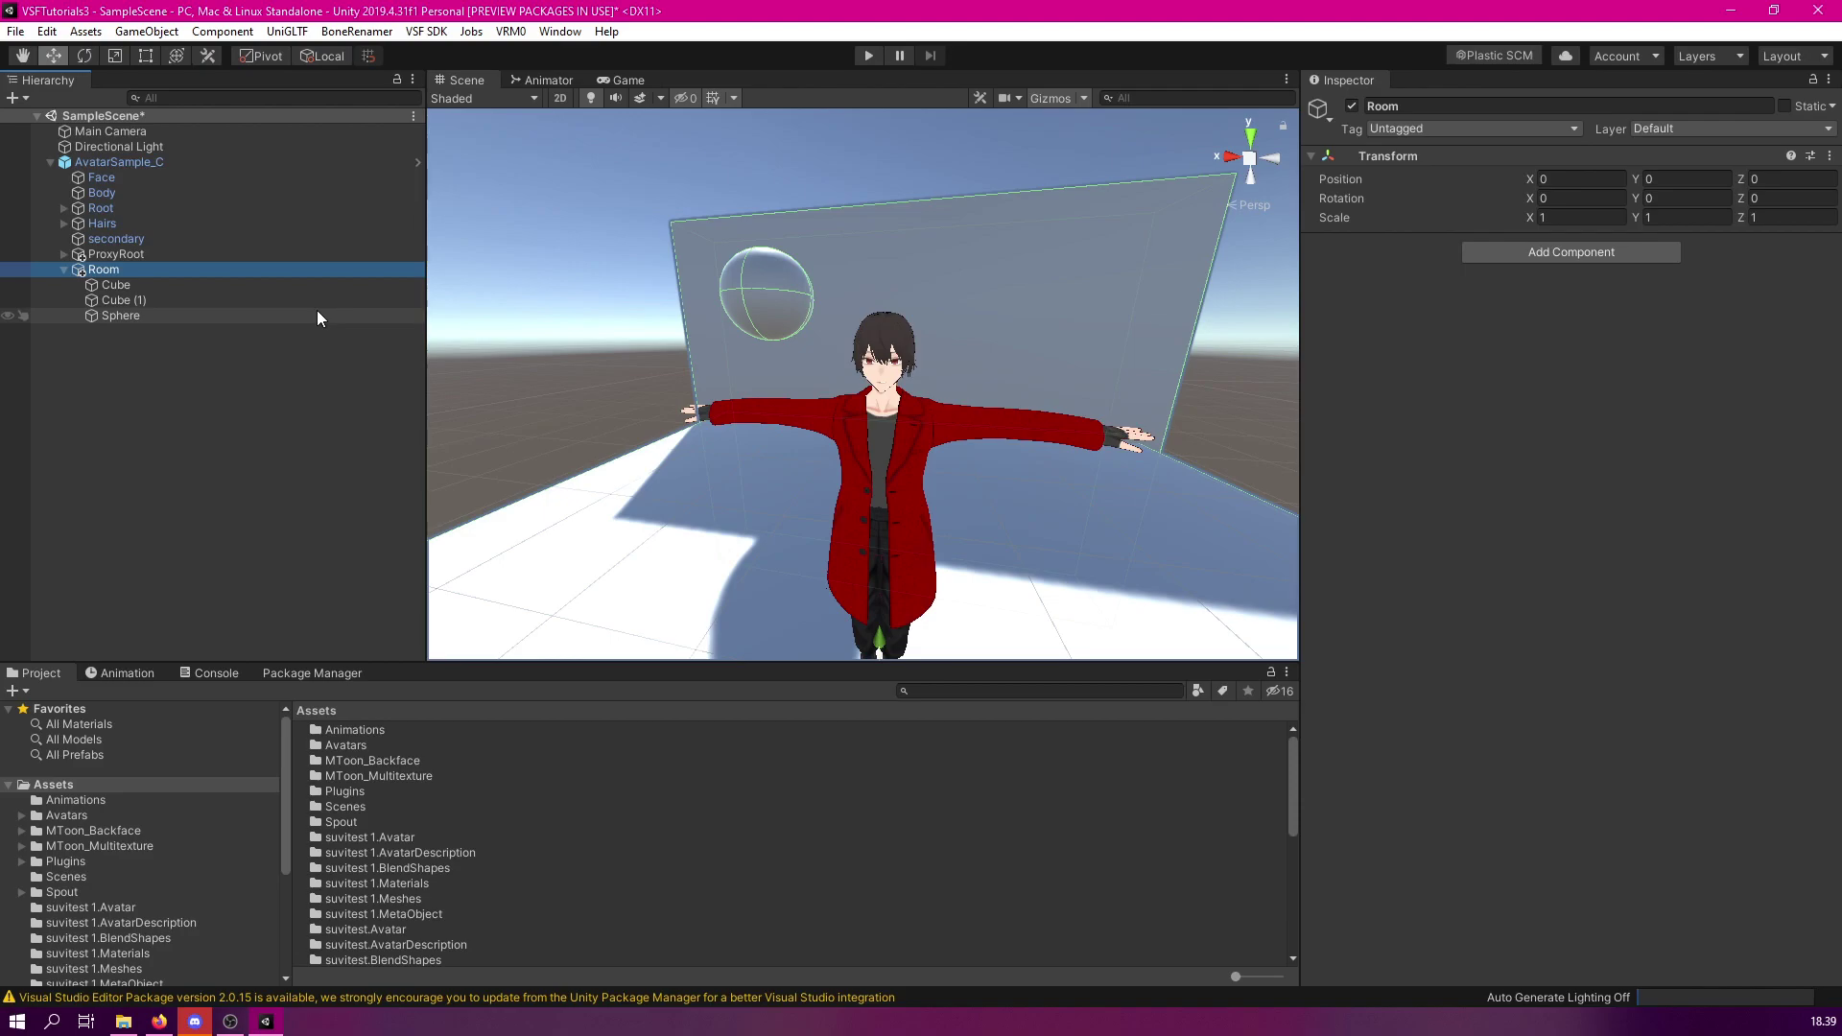
pyautogui.rightClick(108, 270)
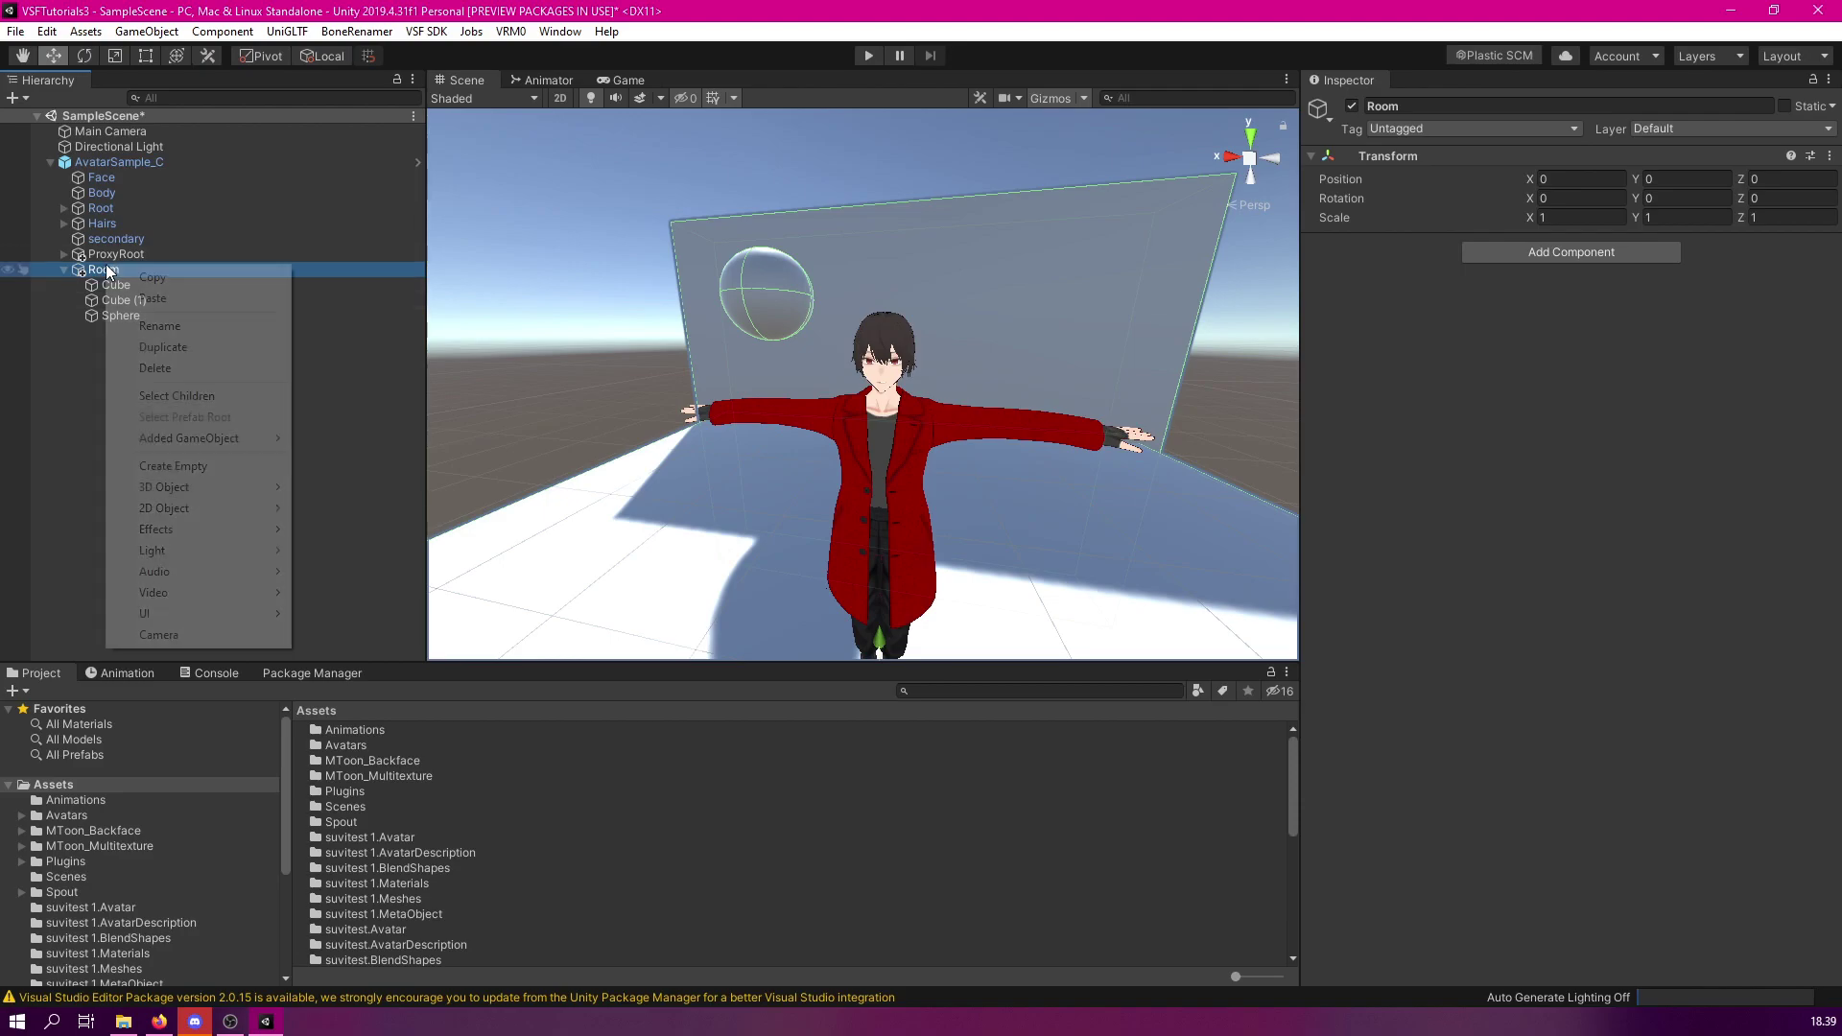
# Create an empty object inside Room and rename it DoF
pyautogui.click(189, 466)
pyautogui.doubleClick(148, 330)
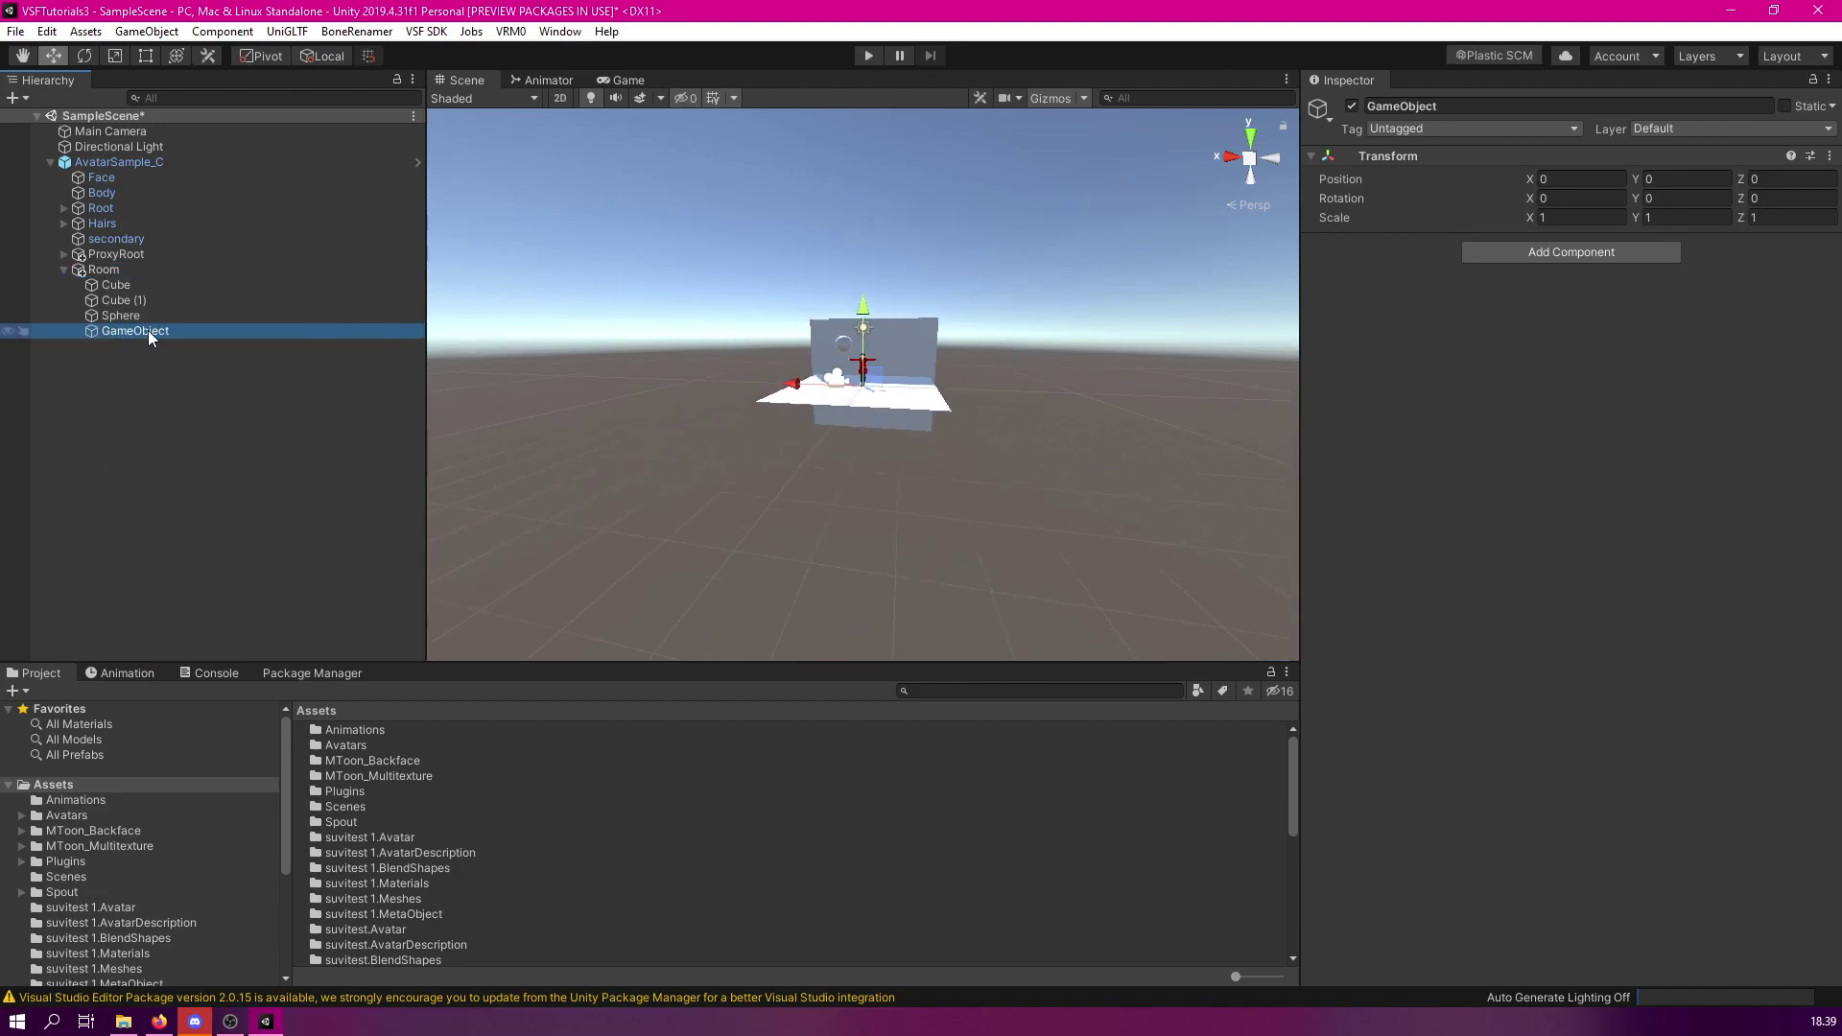
pyautogui.click(1447, 103)
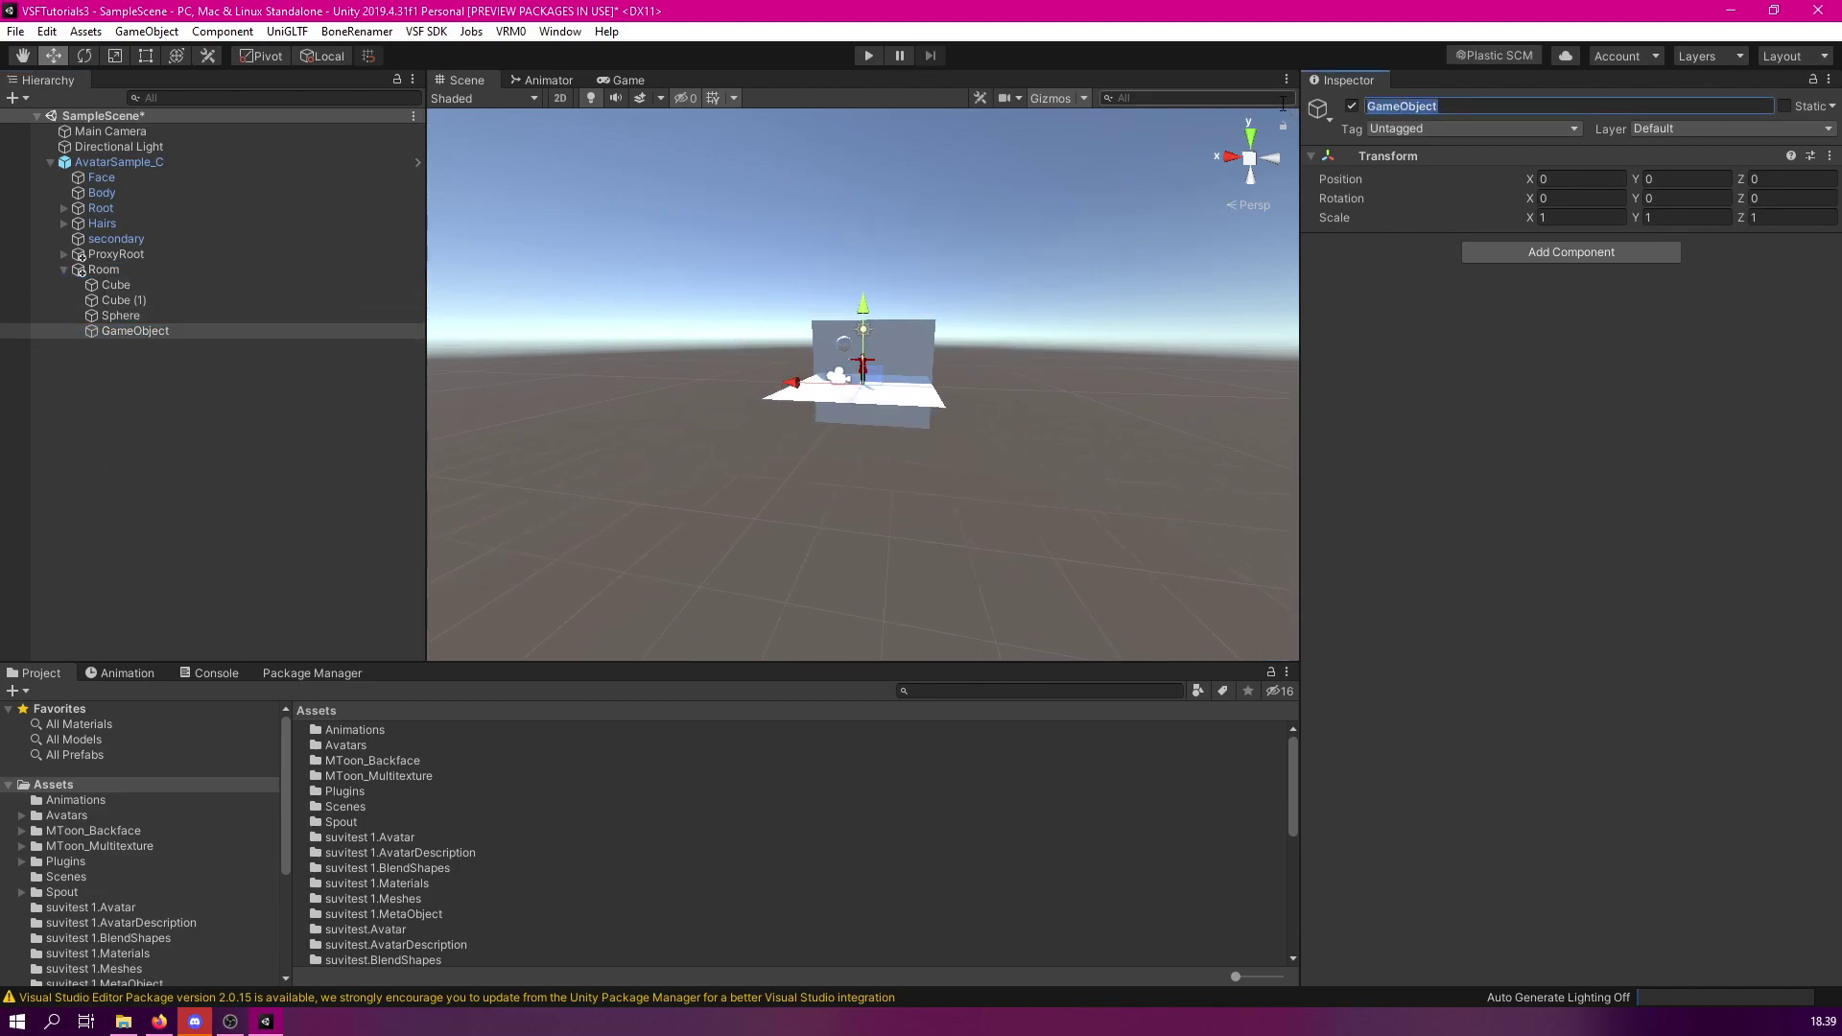
pyautogui.write('DoF')
pyautogui.press('Return')
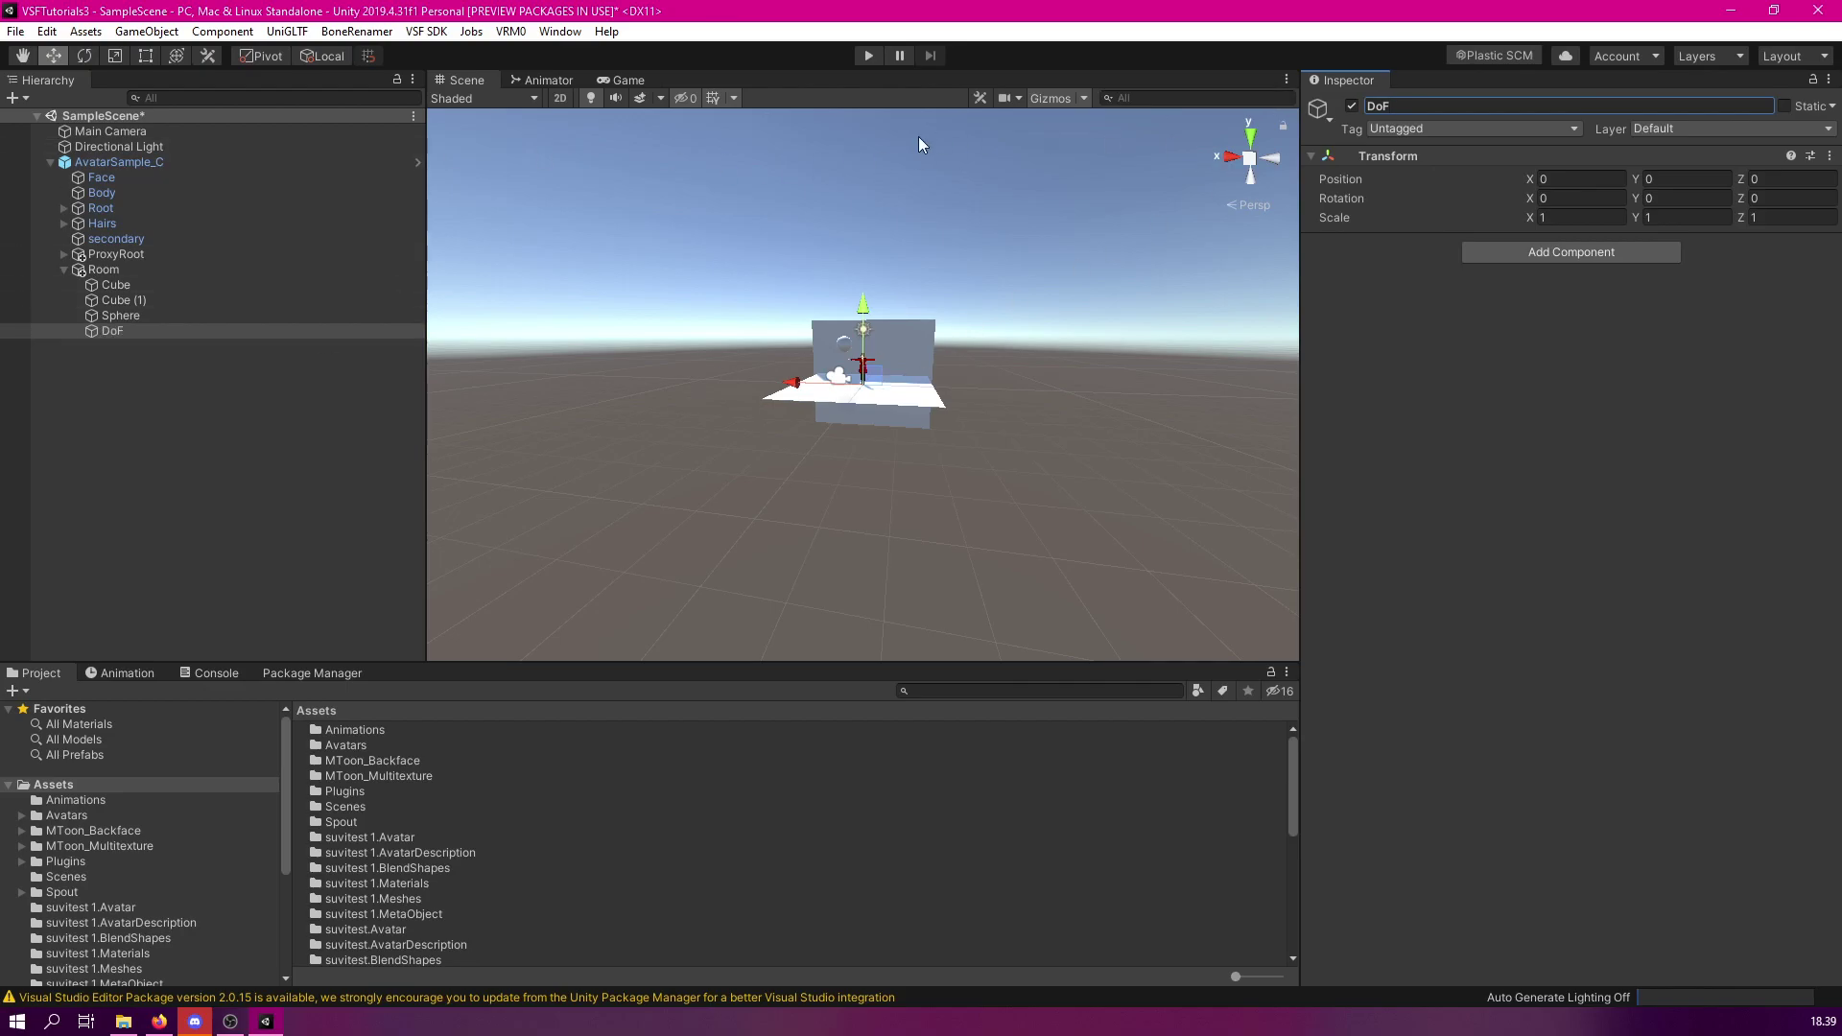
pyautogui.scroll(10, 925, 176)
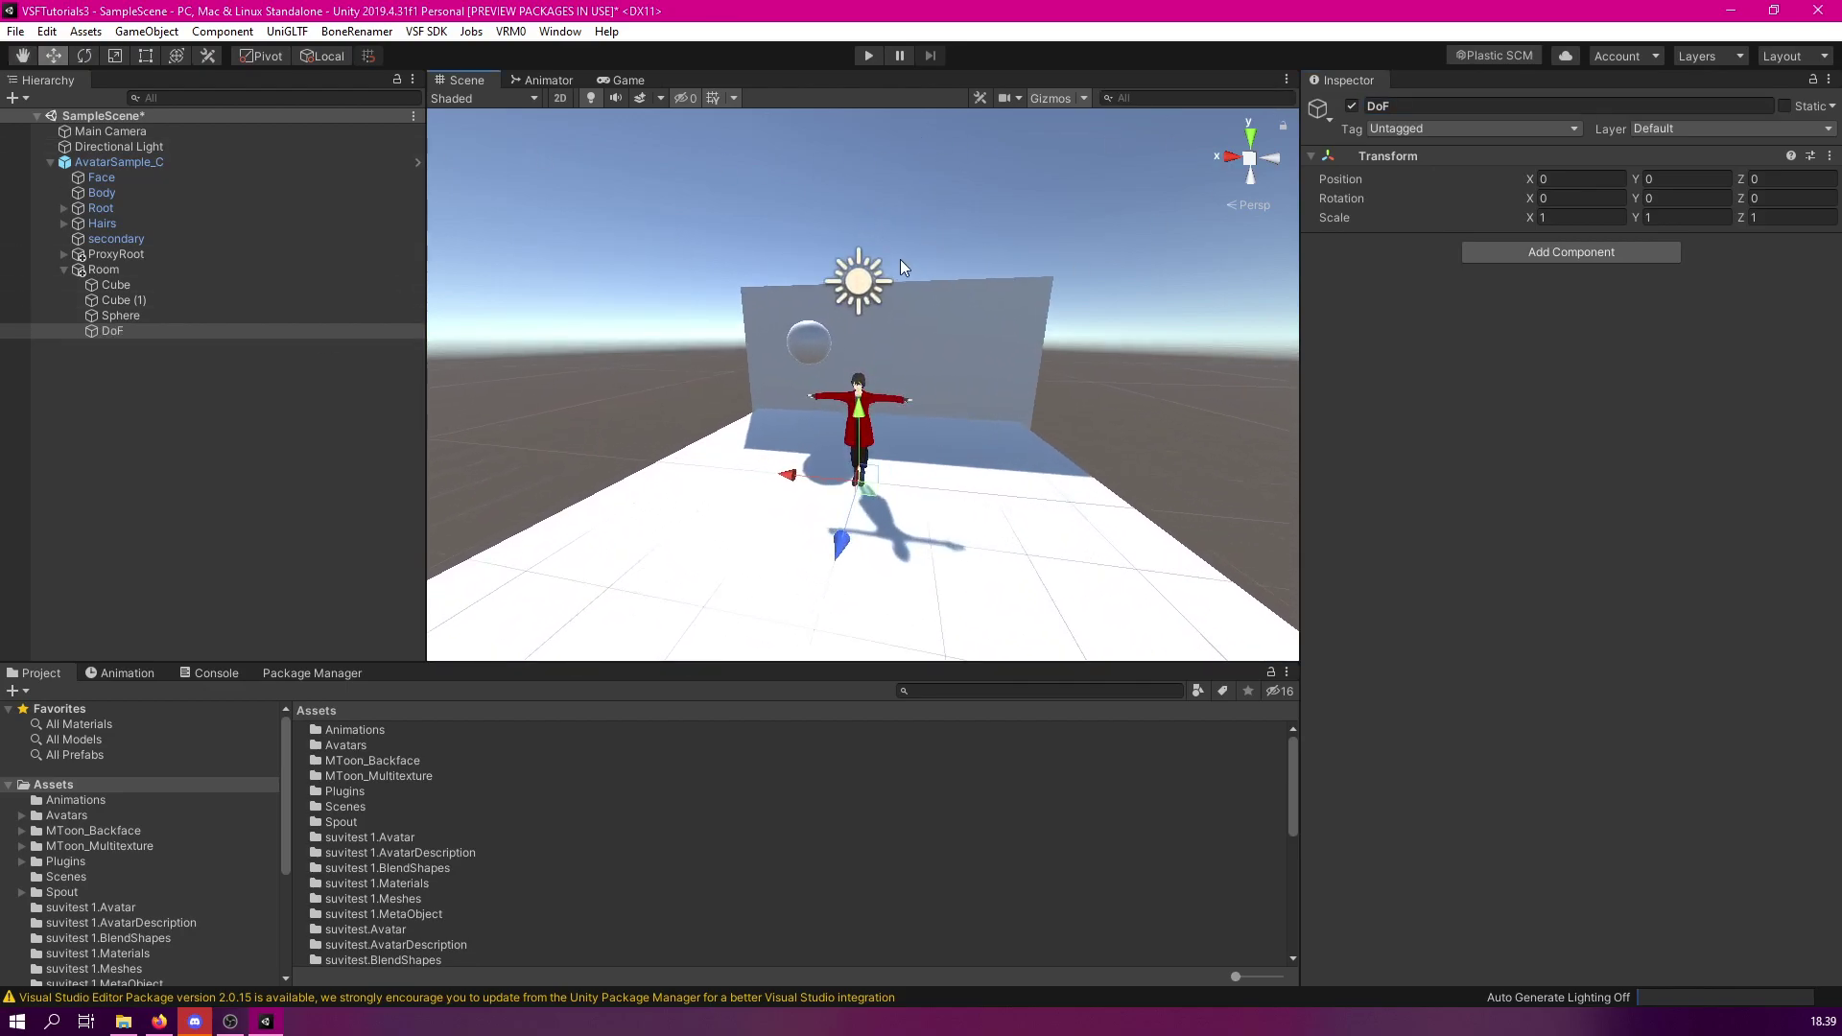
pyautogui.scroll(5, 900, 259)
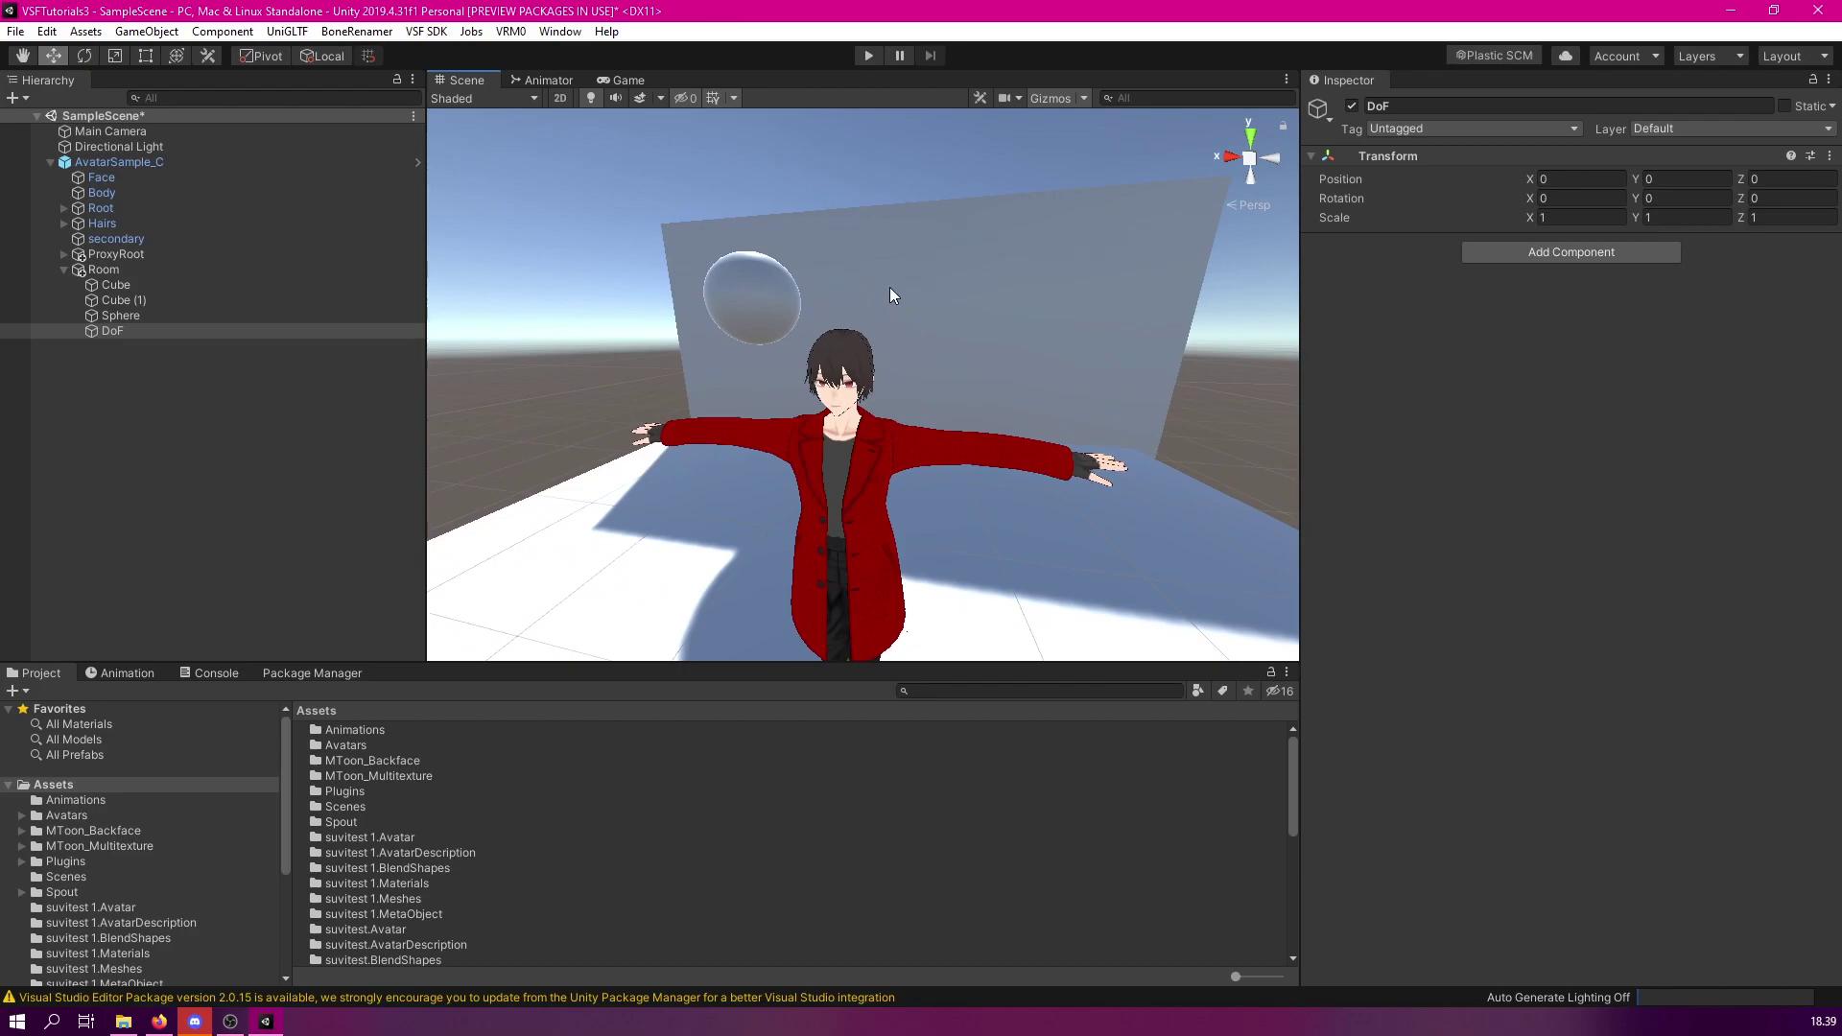
# Add the VSF_Set Effect Depth Of Field component to DoF via a 'vsf' search
pyautogui.click(1609, 257)
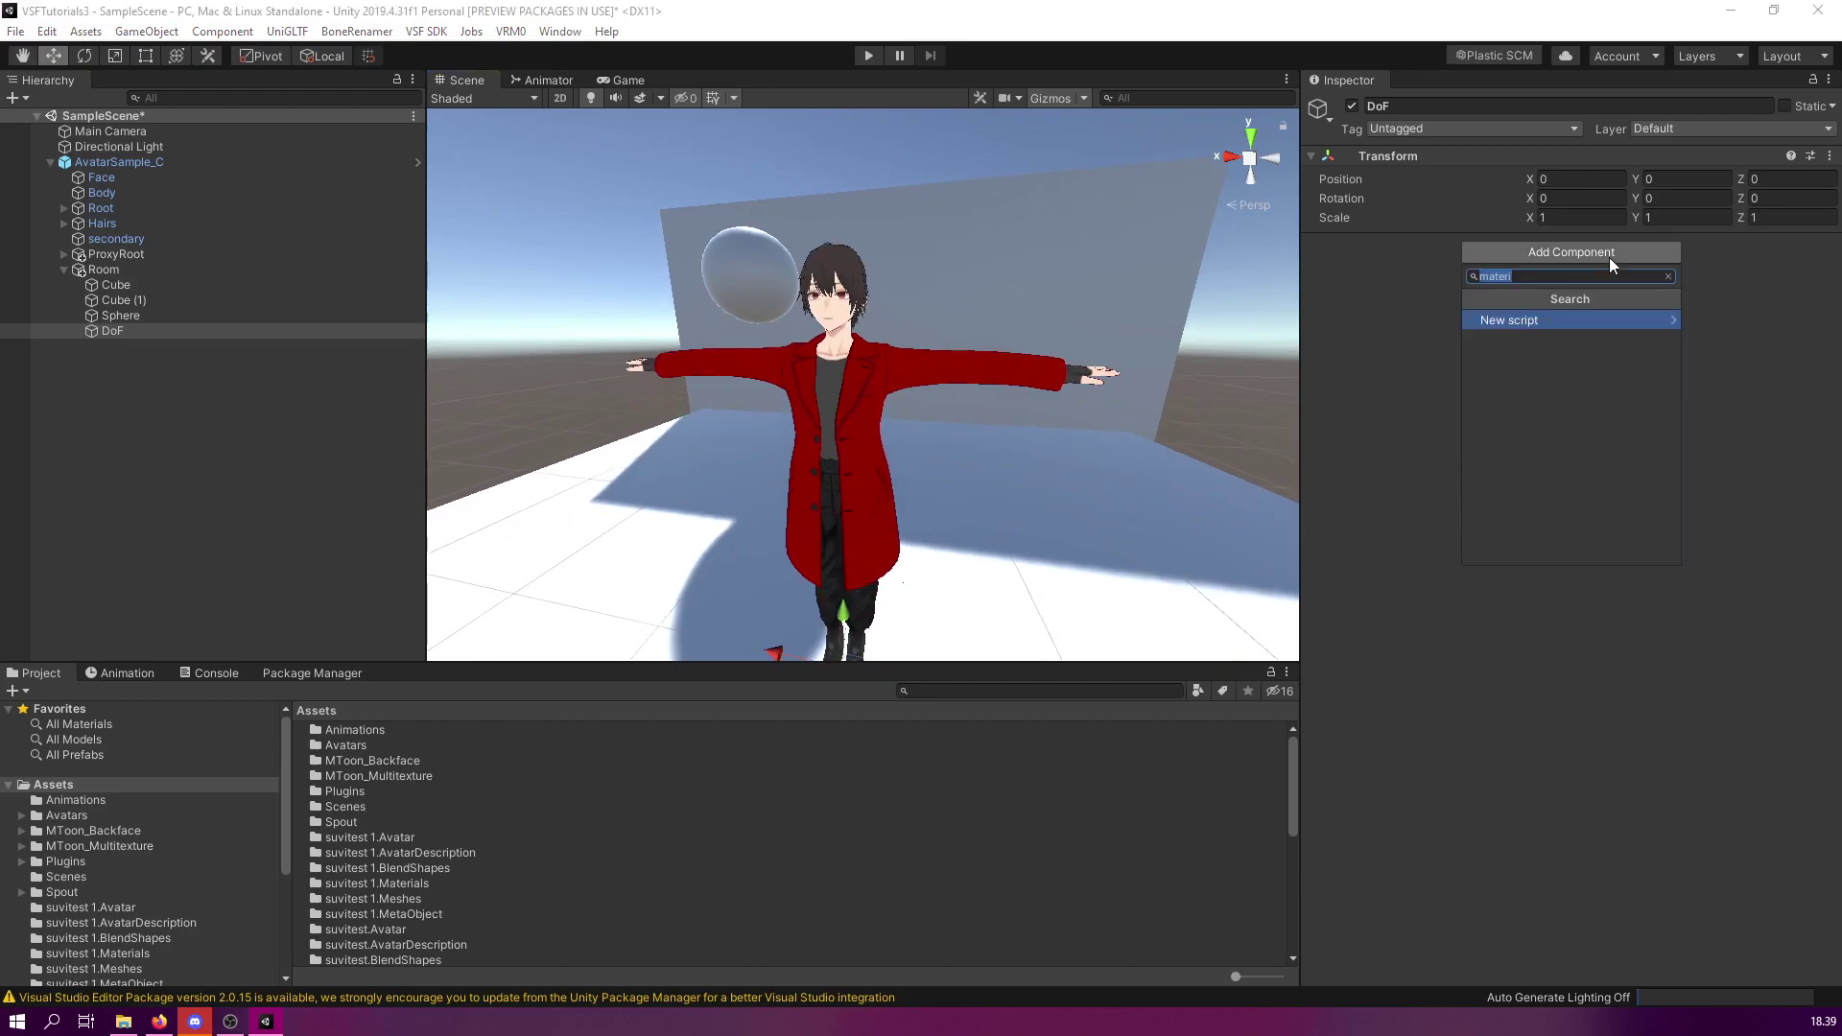
pyautogui.write('materi')
pyautogui.press('BackSpace')
pyautogui.press('BackSpace')
pyautogui.press('BackSpace')
pyautogui.press('BackSpace')
pyautogui.press('BackSpace')
pyautogui.press('BackSpace')
pyautogui.write('vsf')
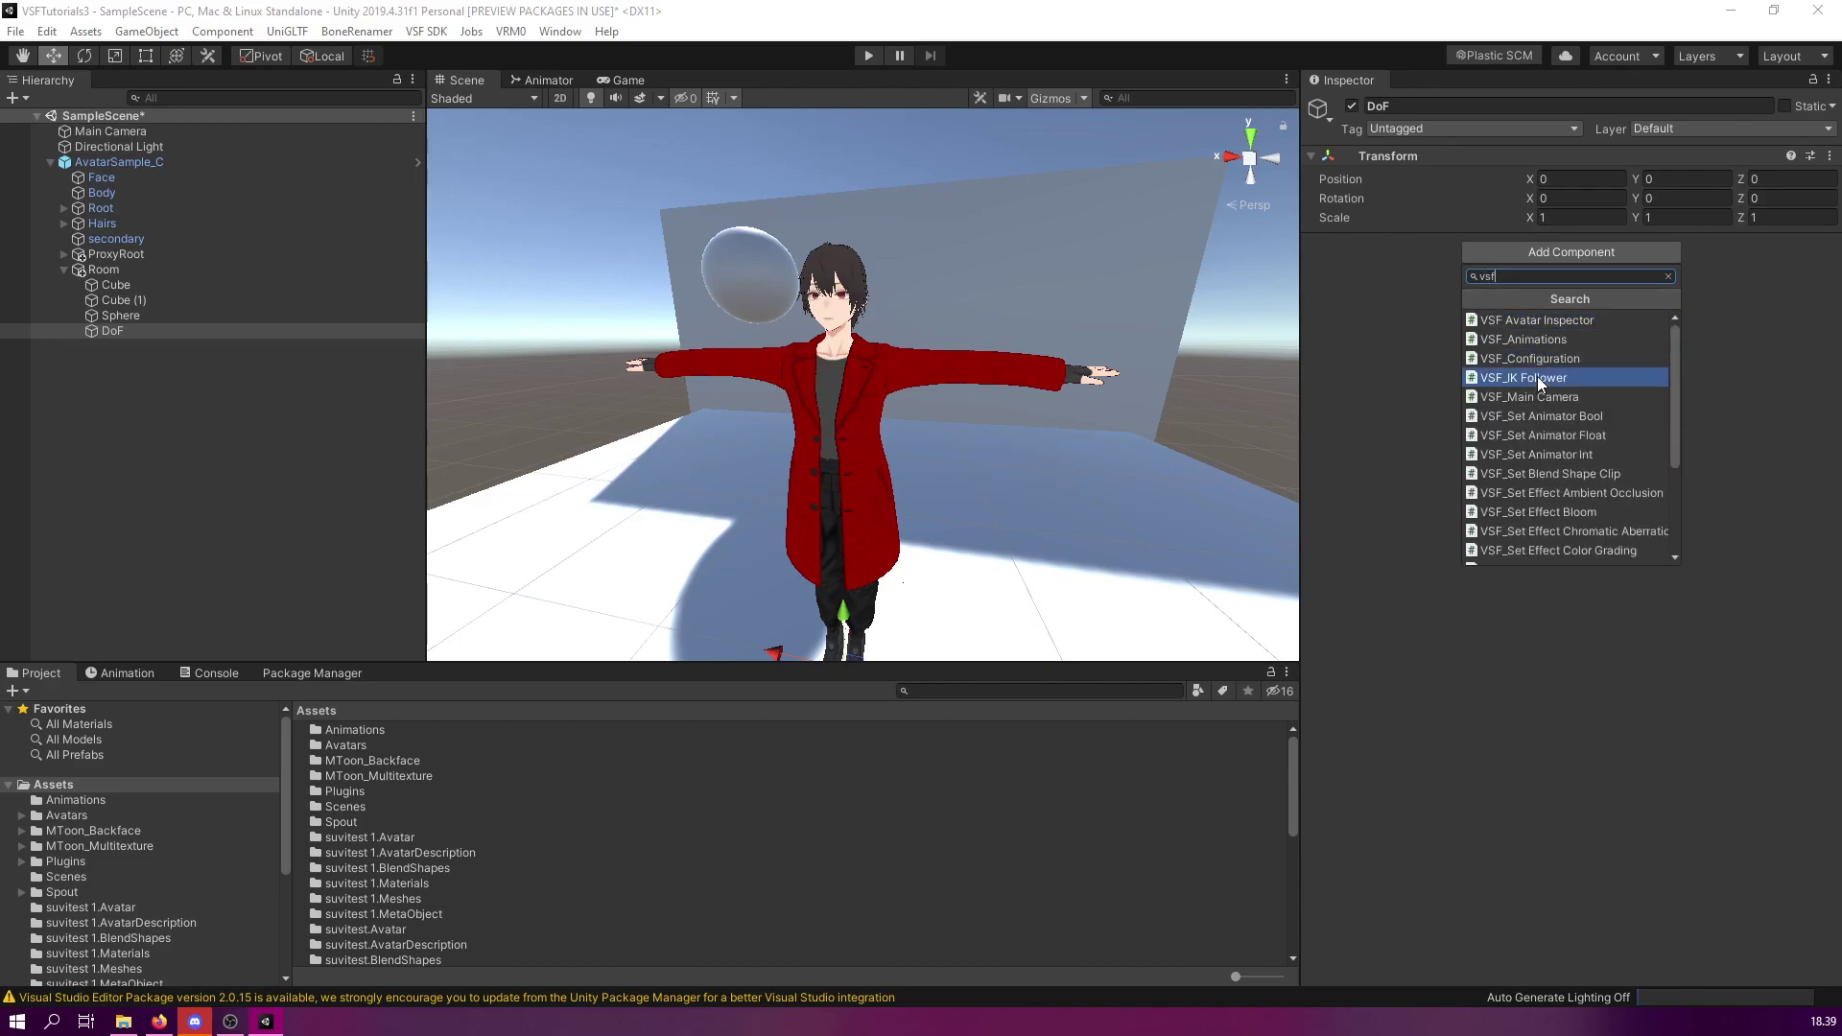
pyautogui.scroll(-1, 1537, 376)
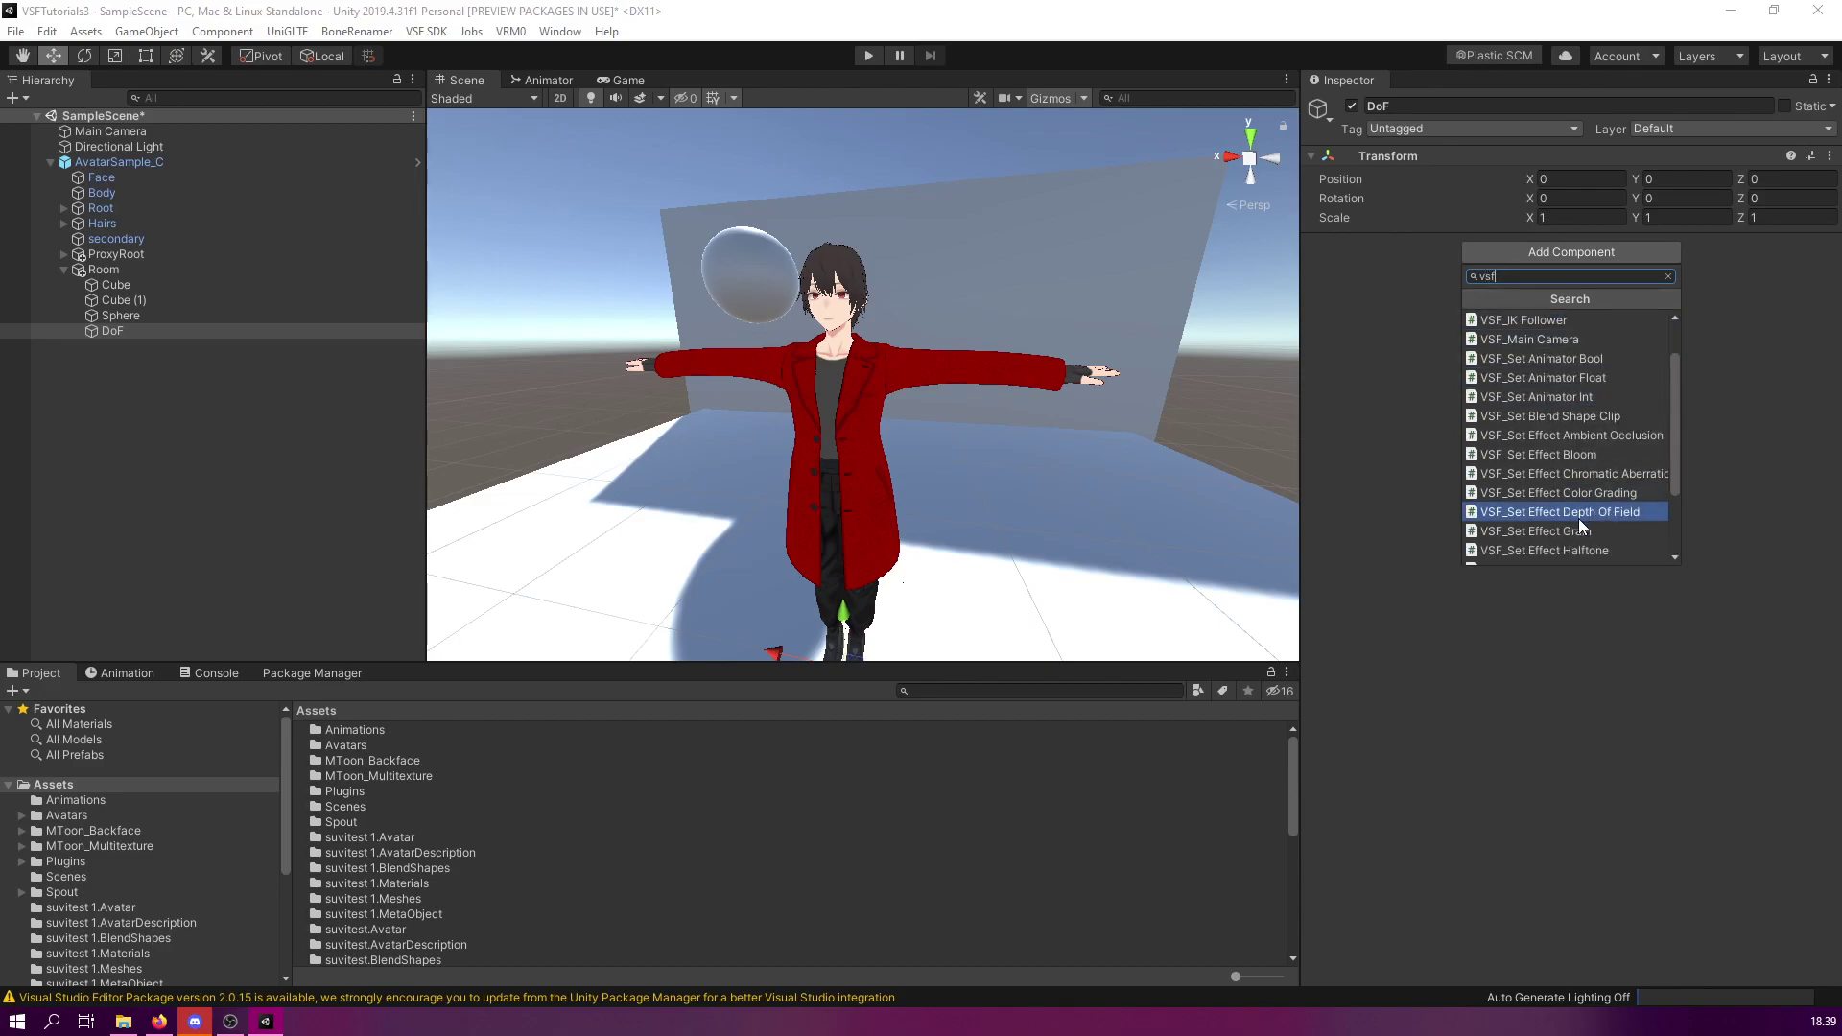
pyautogui.click(1557, 513)
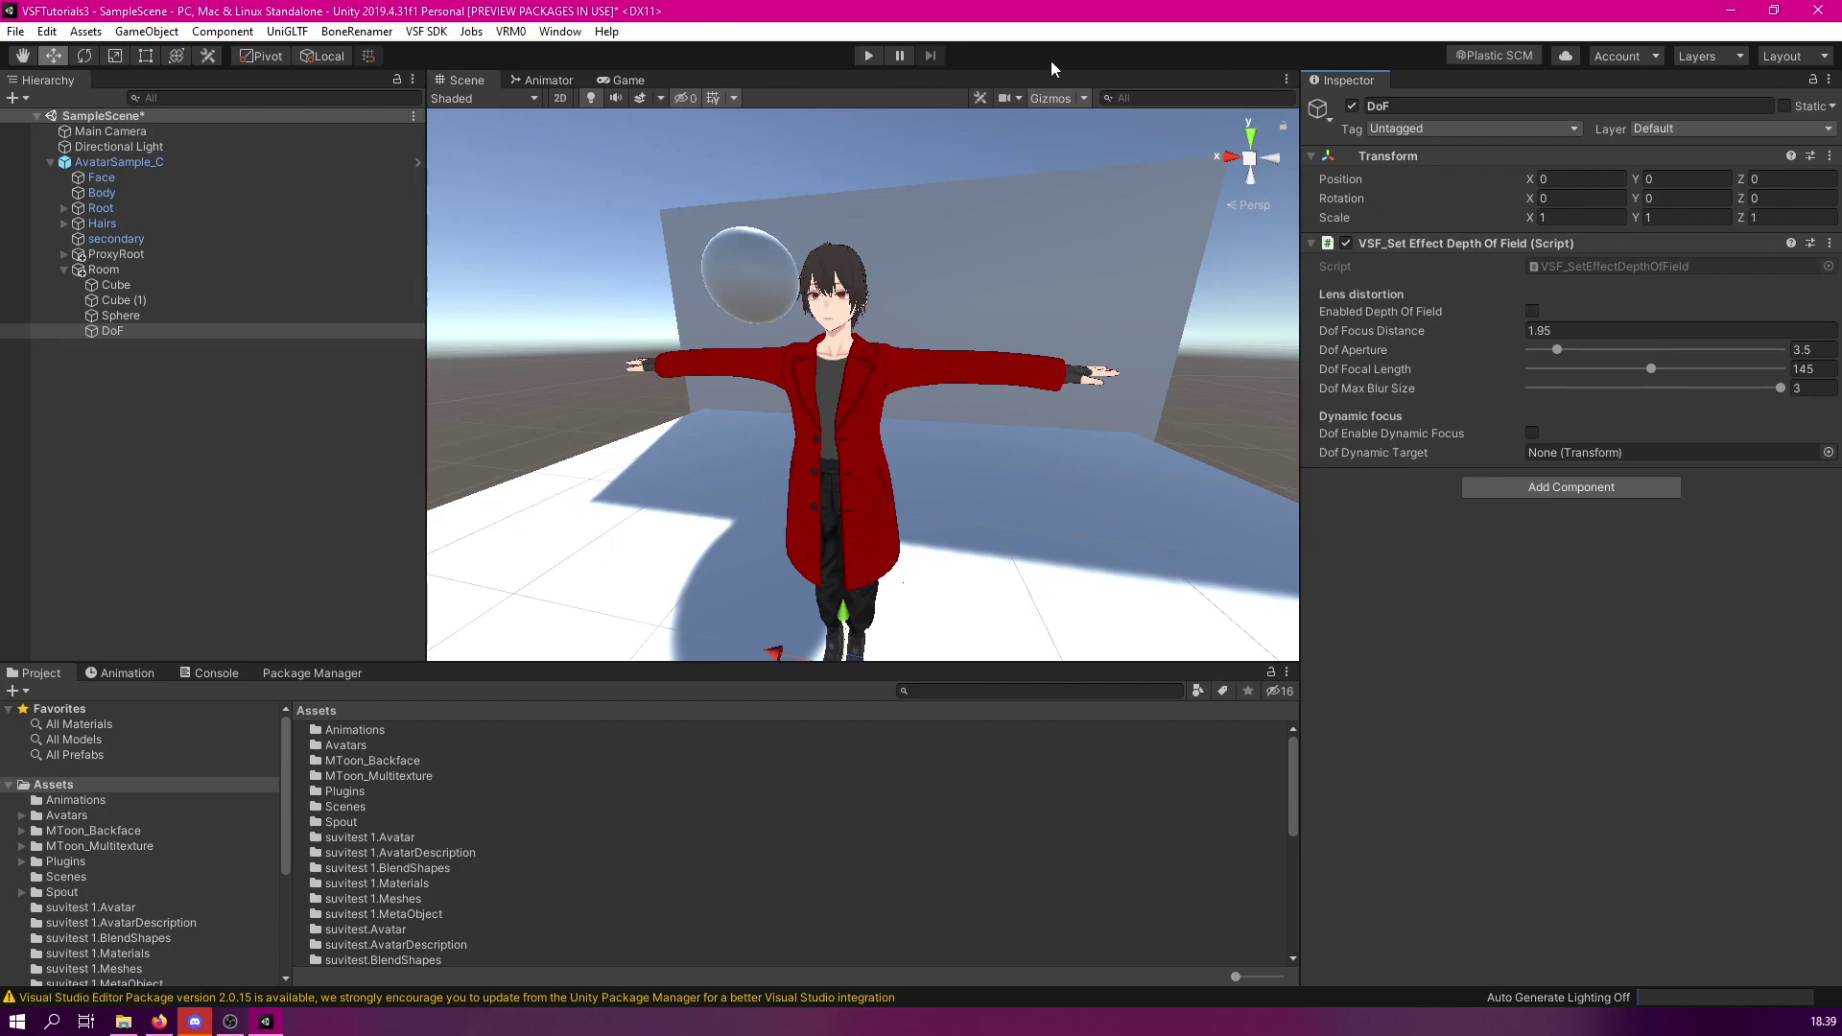
pyautogui.moveTo(957, 315); pyautogui.dragTo(998, 282, button='right')
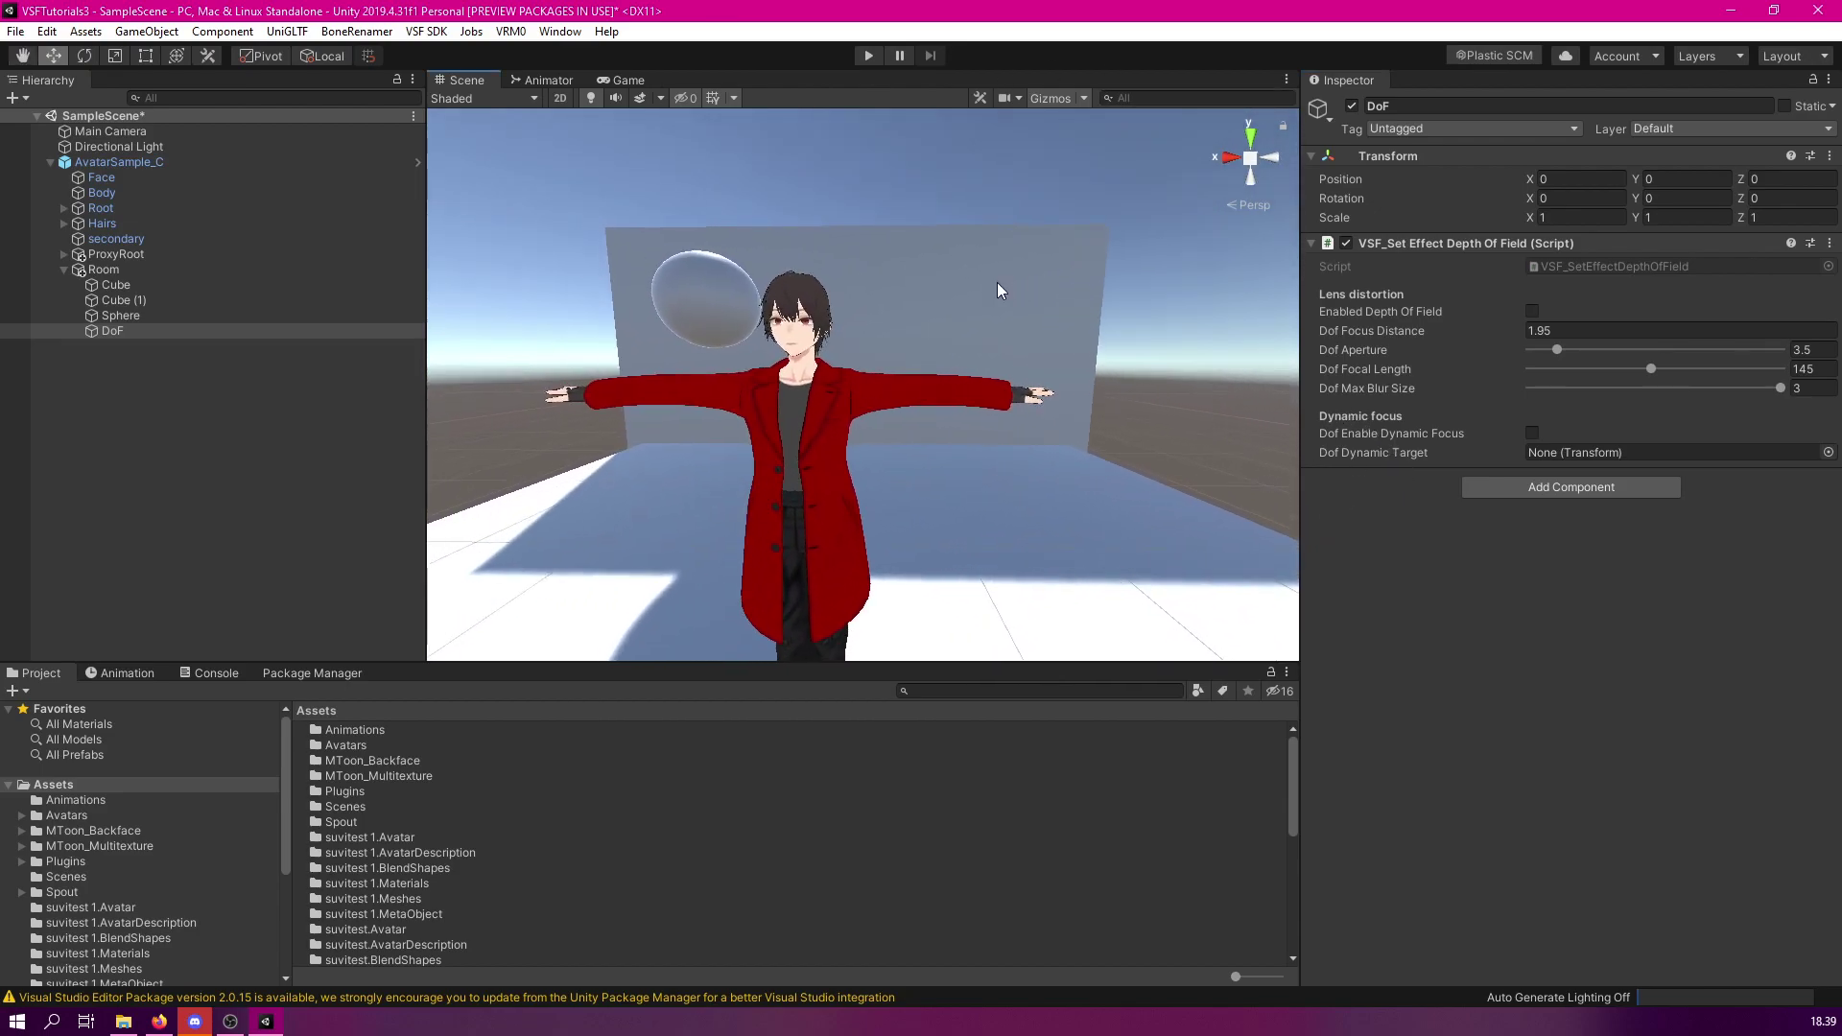
# Expand the bone hierarchy from Root down to J_Bip_C_Head and select the head bone
pyautogui.scroll(6, 1007, 280)
pyautogui.scroll(-3, 1011, 280)
pyautogui.scroll(1, 1073, 256)
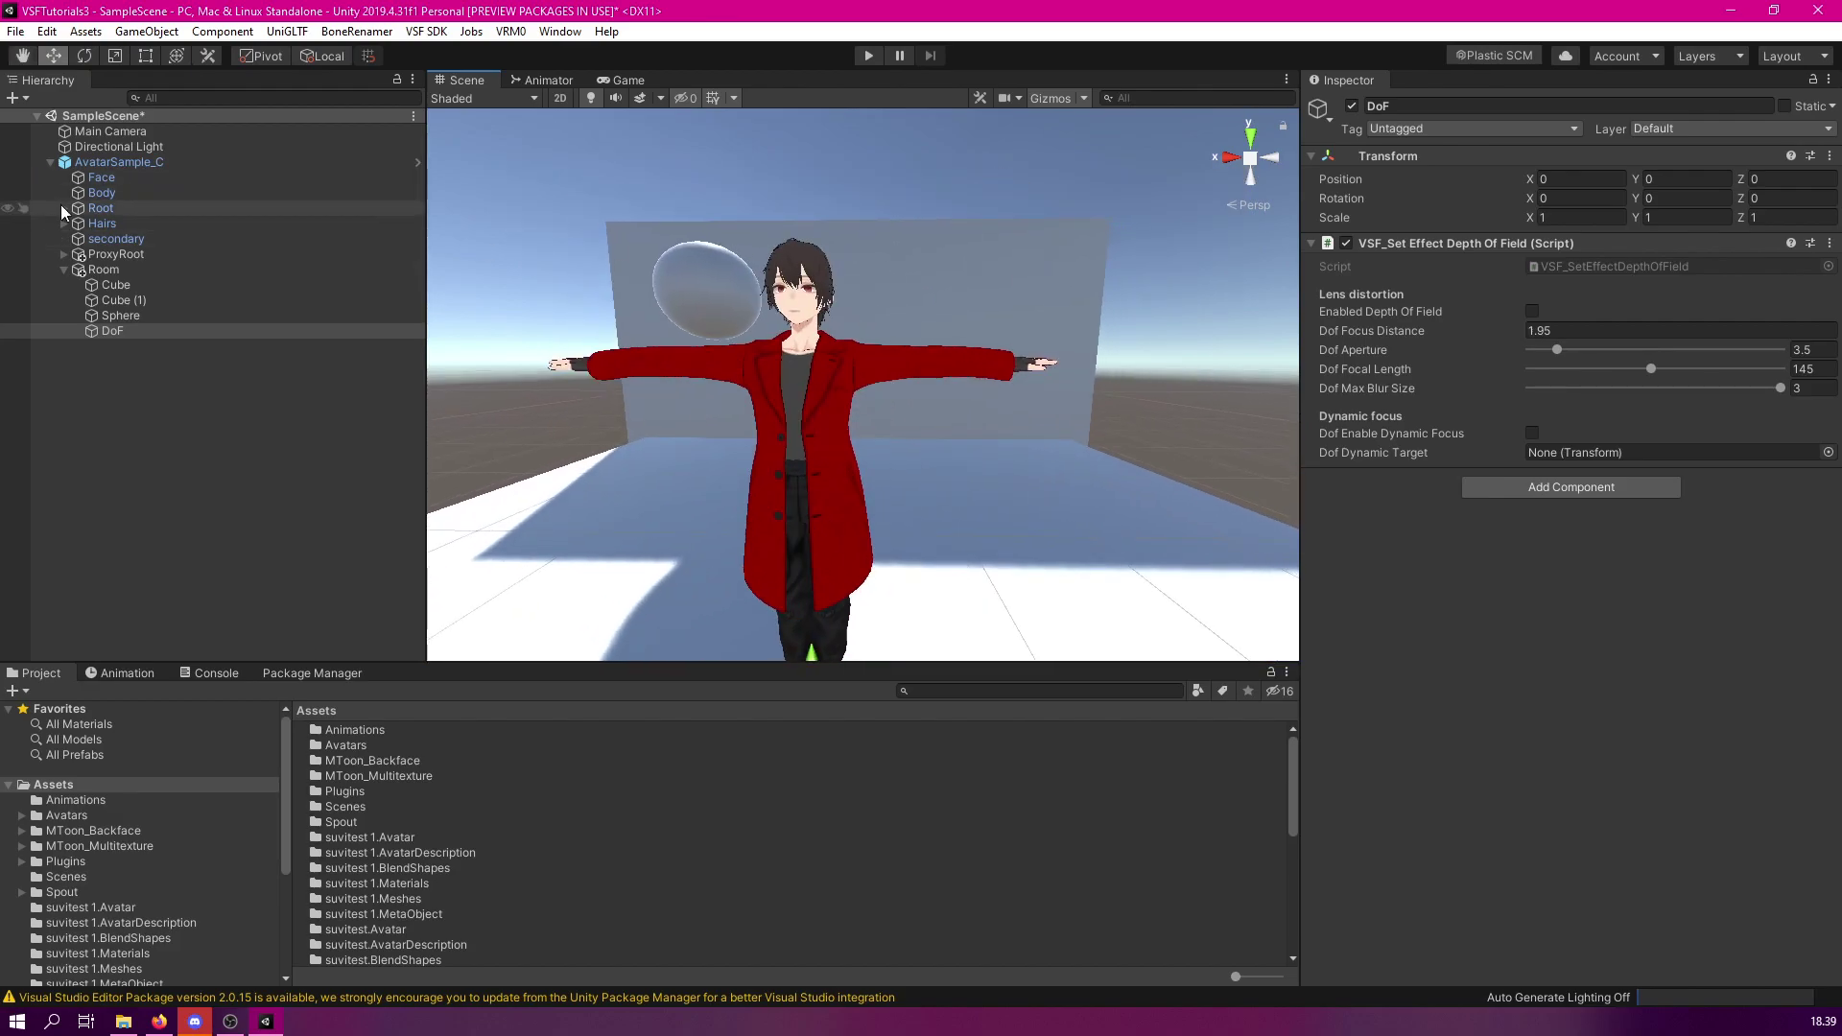
pyautogui.click(63, 207)
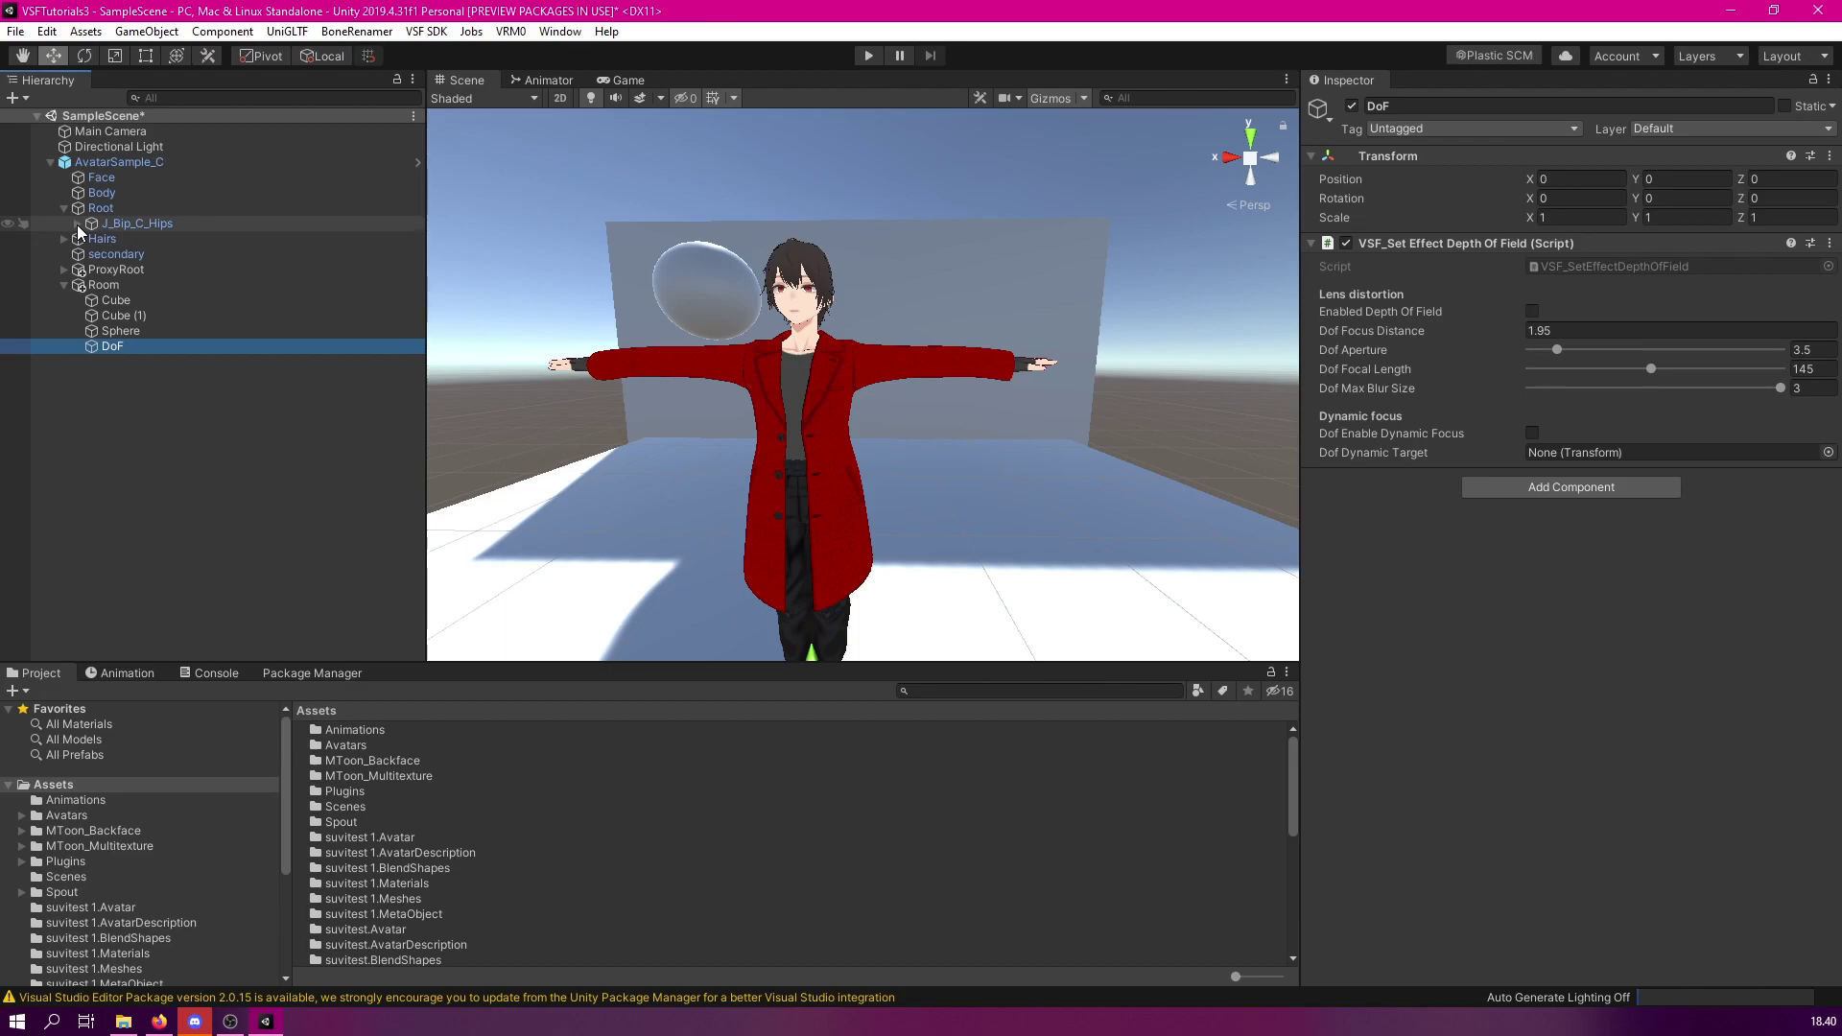
pyautogui.click(76, 224)
pyautogui.click(85, 243)
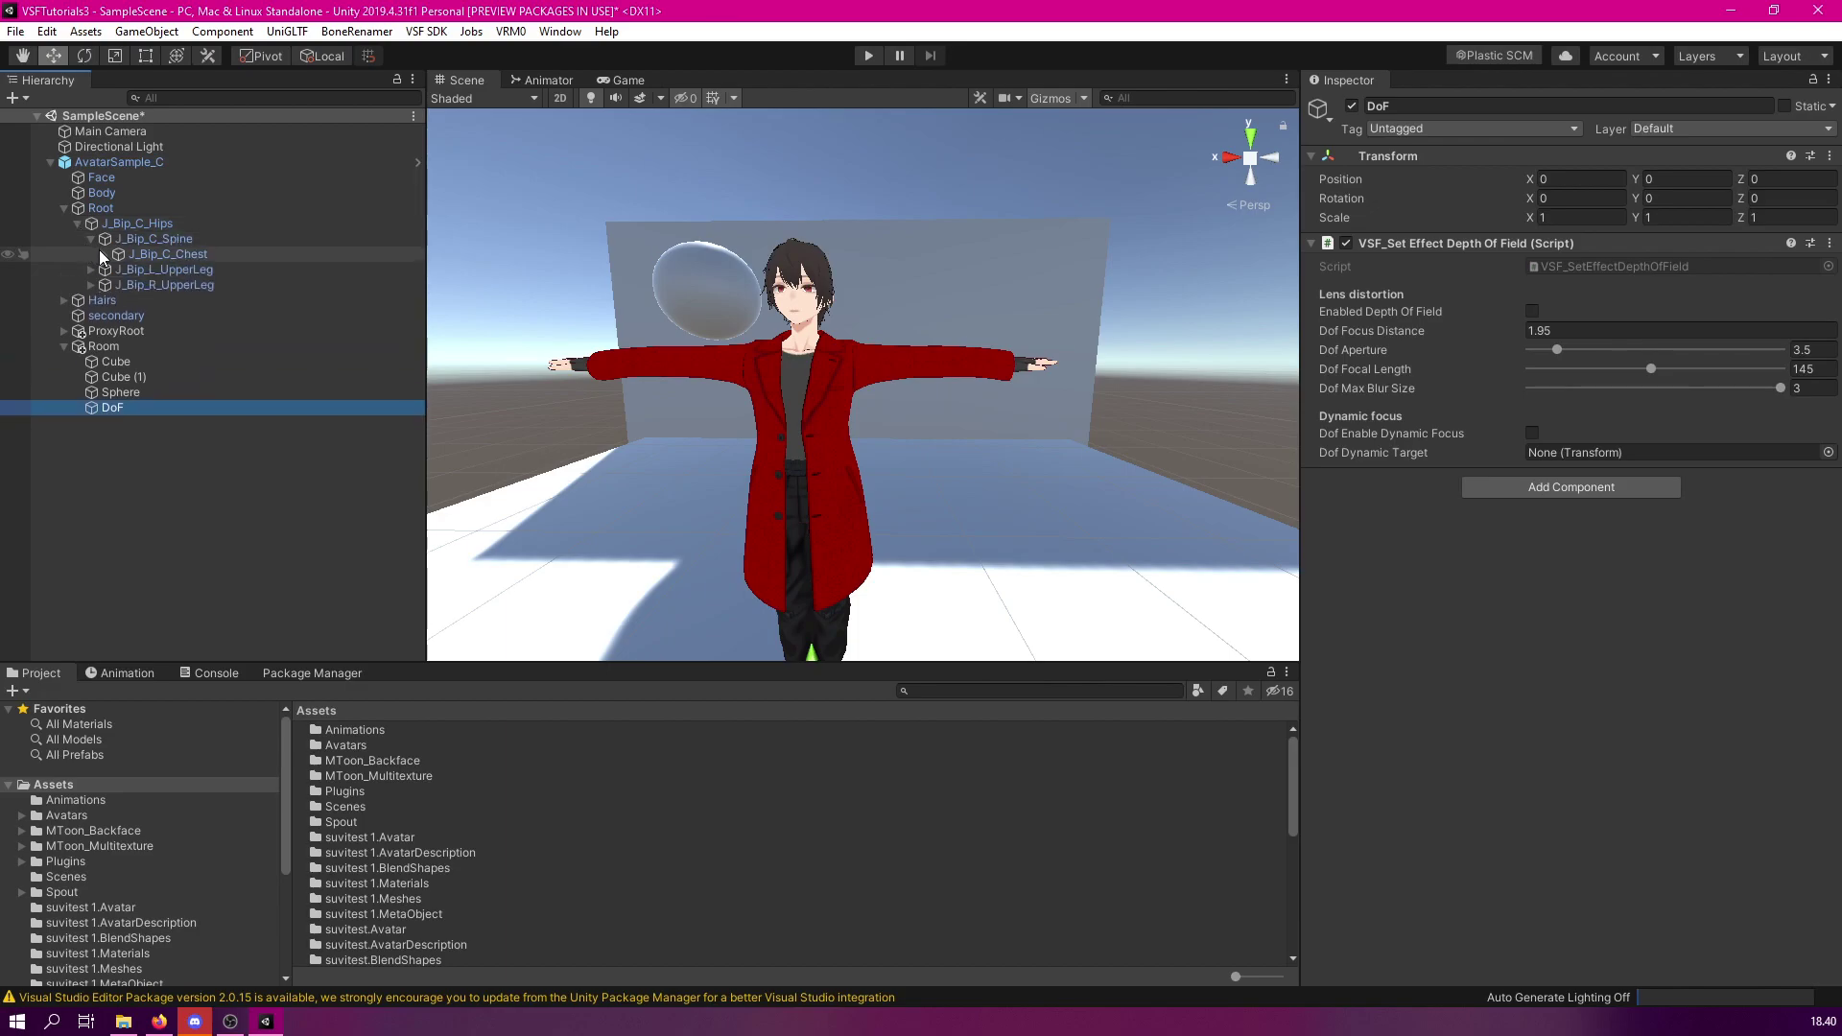
pyautogui.click(104, 254)
pyautogui.click(114, 270)
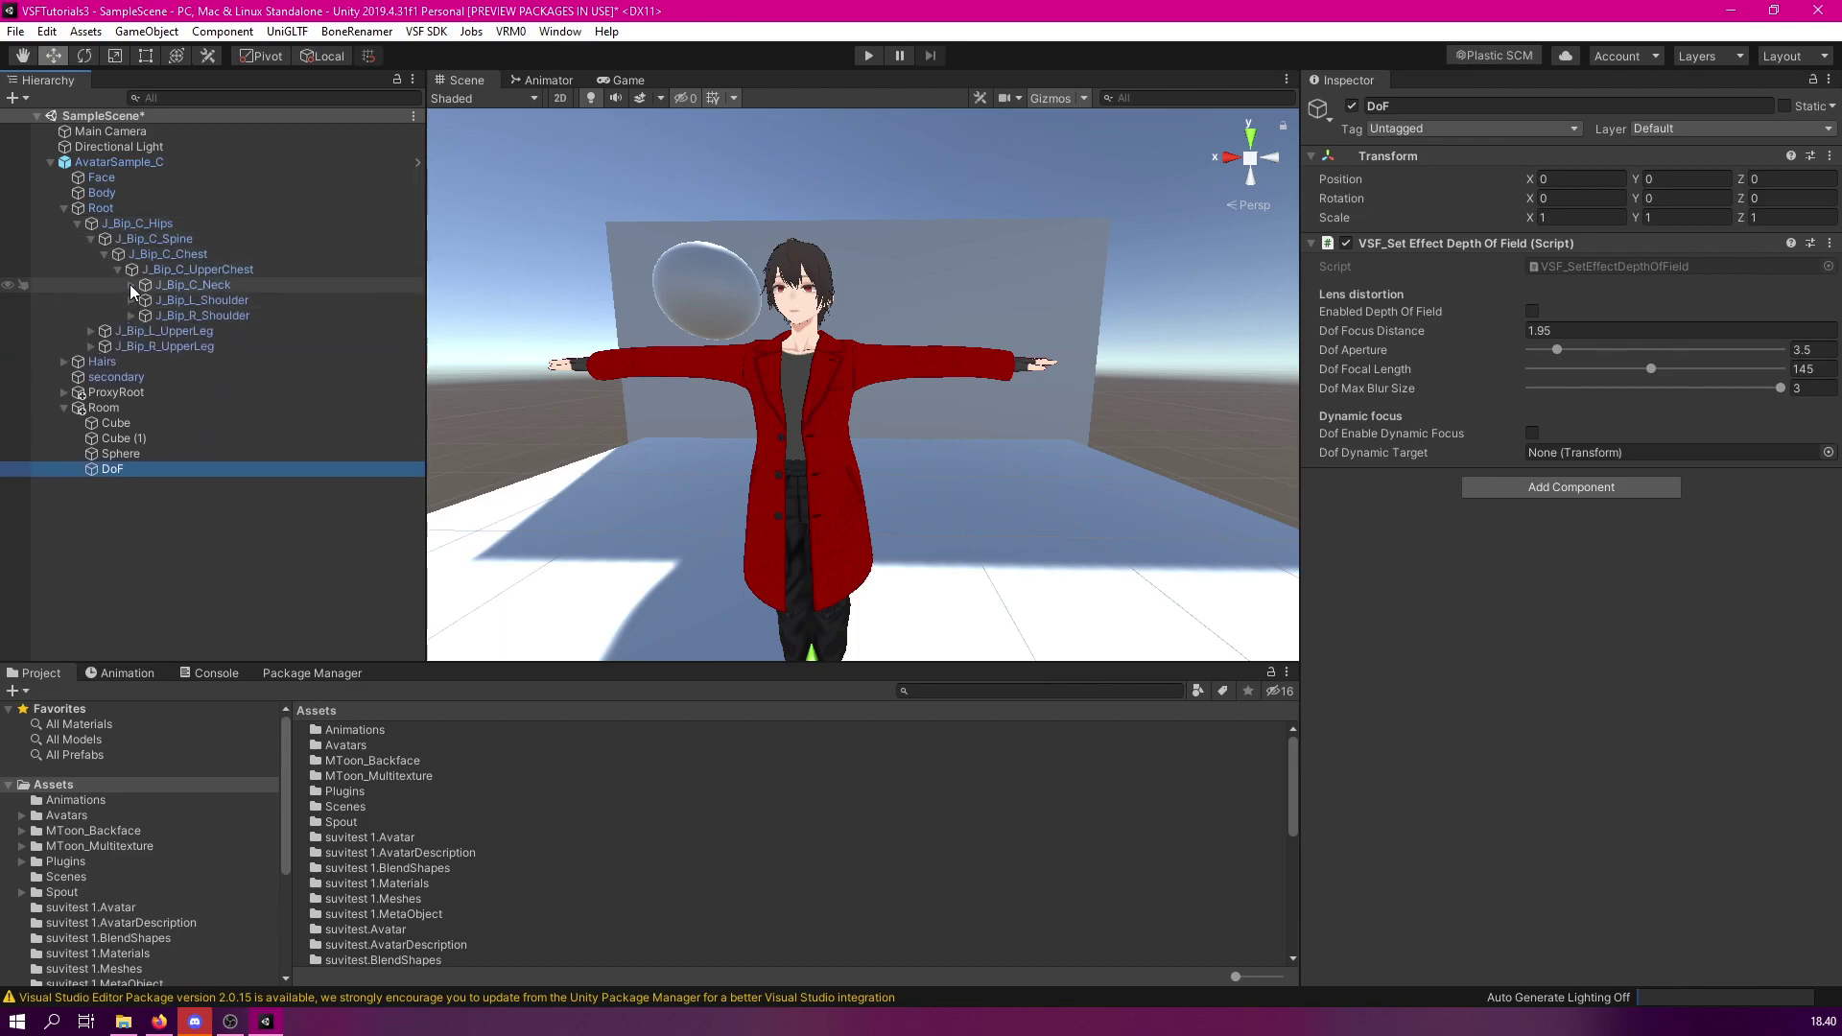
pyautogui.click(130, 283)
pyautogui.click(198, 302)
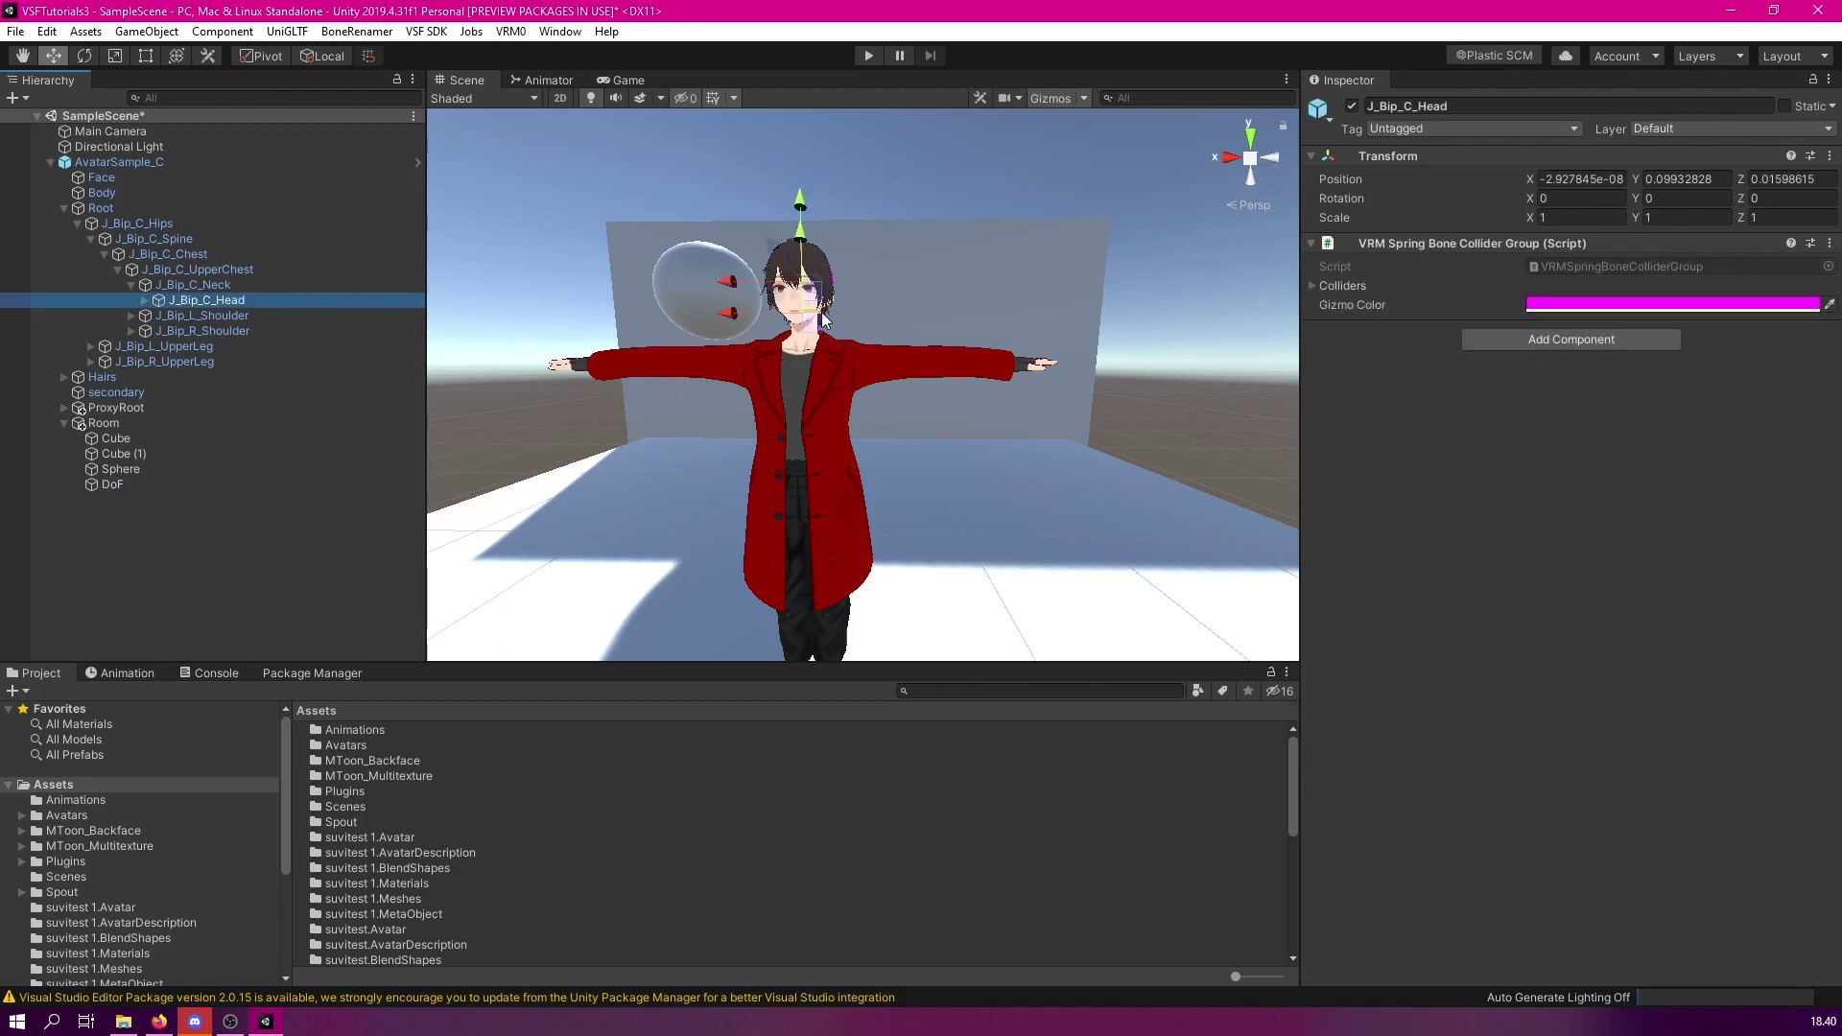
pyautogui.keyDown('alt'); pyautogui.moveTo(813, 311); pyautogui.dragTo(916, 366); pyautogui.keyUp('alt')
pyautogui.moveTo(916, 367); pyautogui.dragTo(969, 333, button='middle')
pyautogui.keyDown('alt'); pyautogui.moveTo(969, 334); pyautogui.dragTo(897, 342); pyautogui.keyUp('alt')
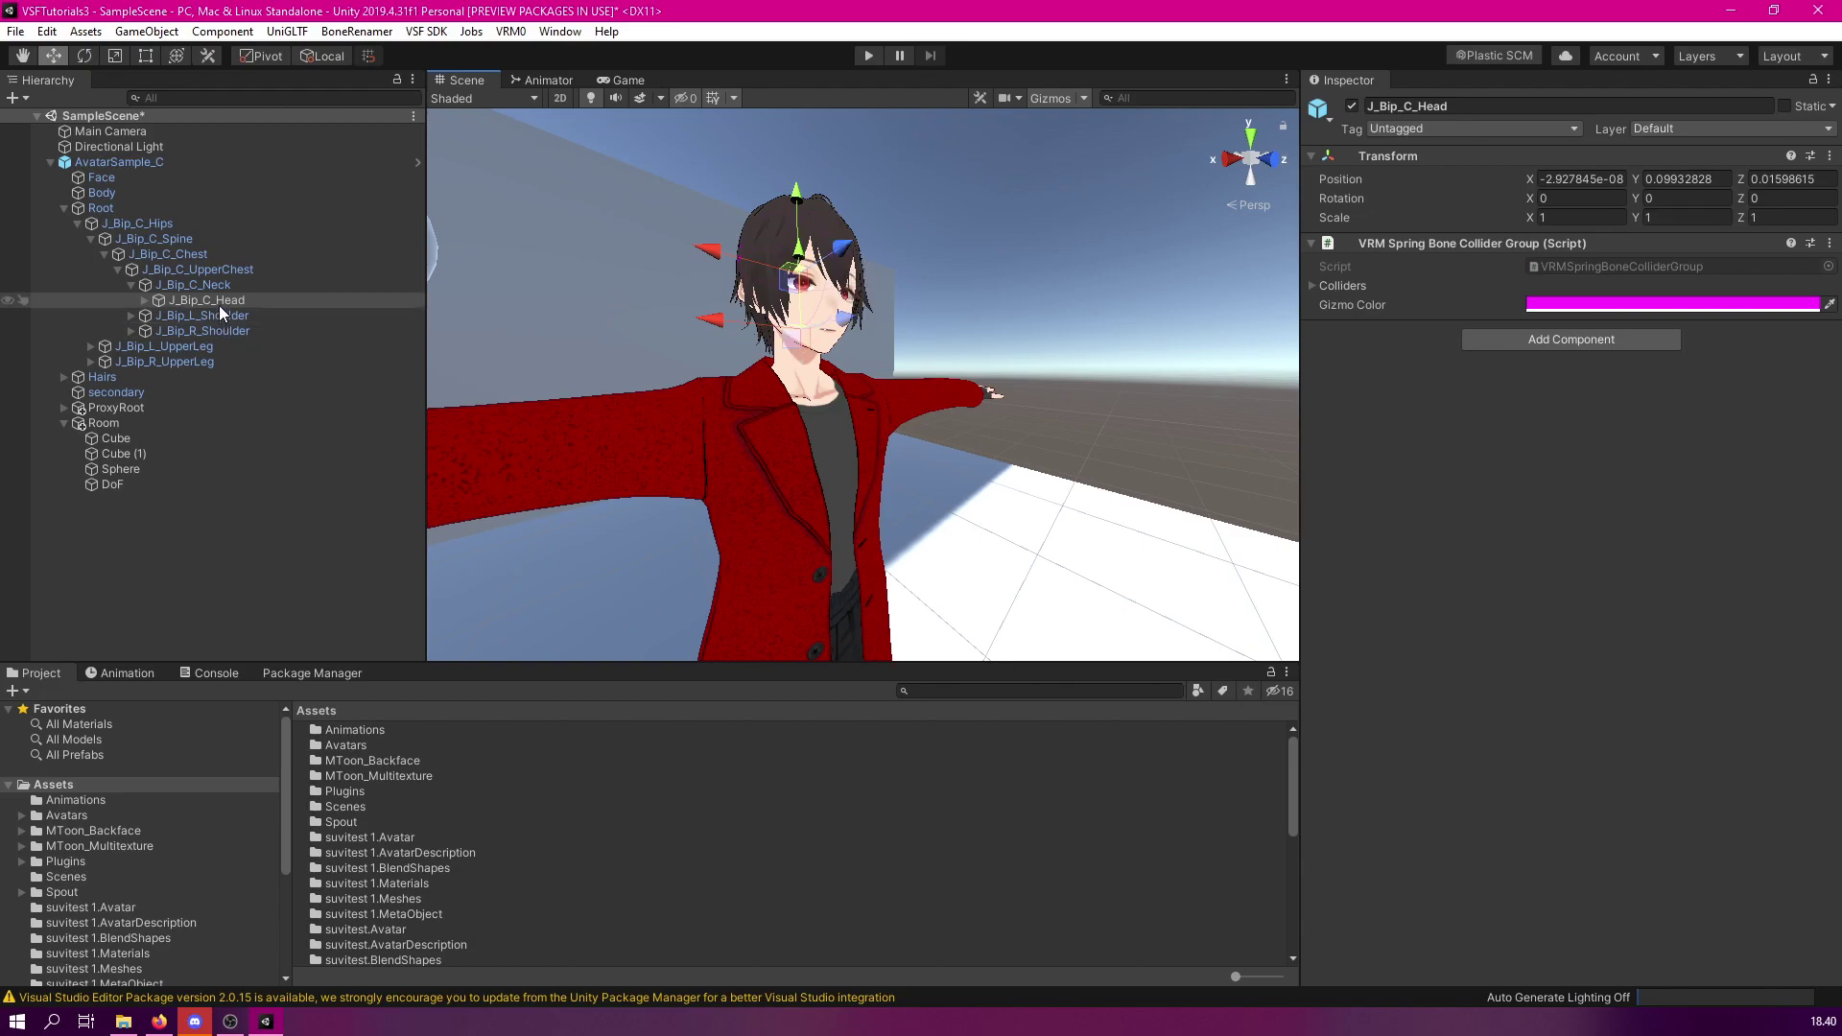
# Create an empty child under J_Bip_C_Head named DofTarget
pyautogui.click(145, 302)
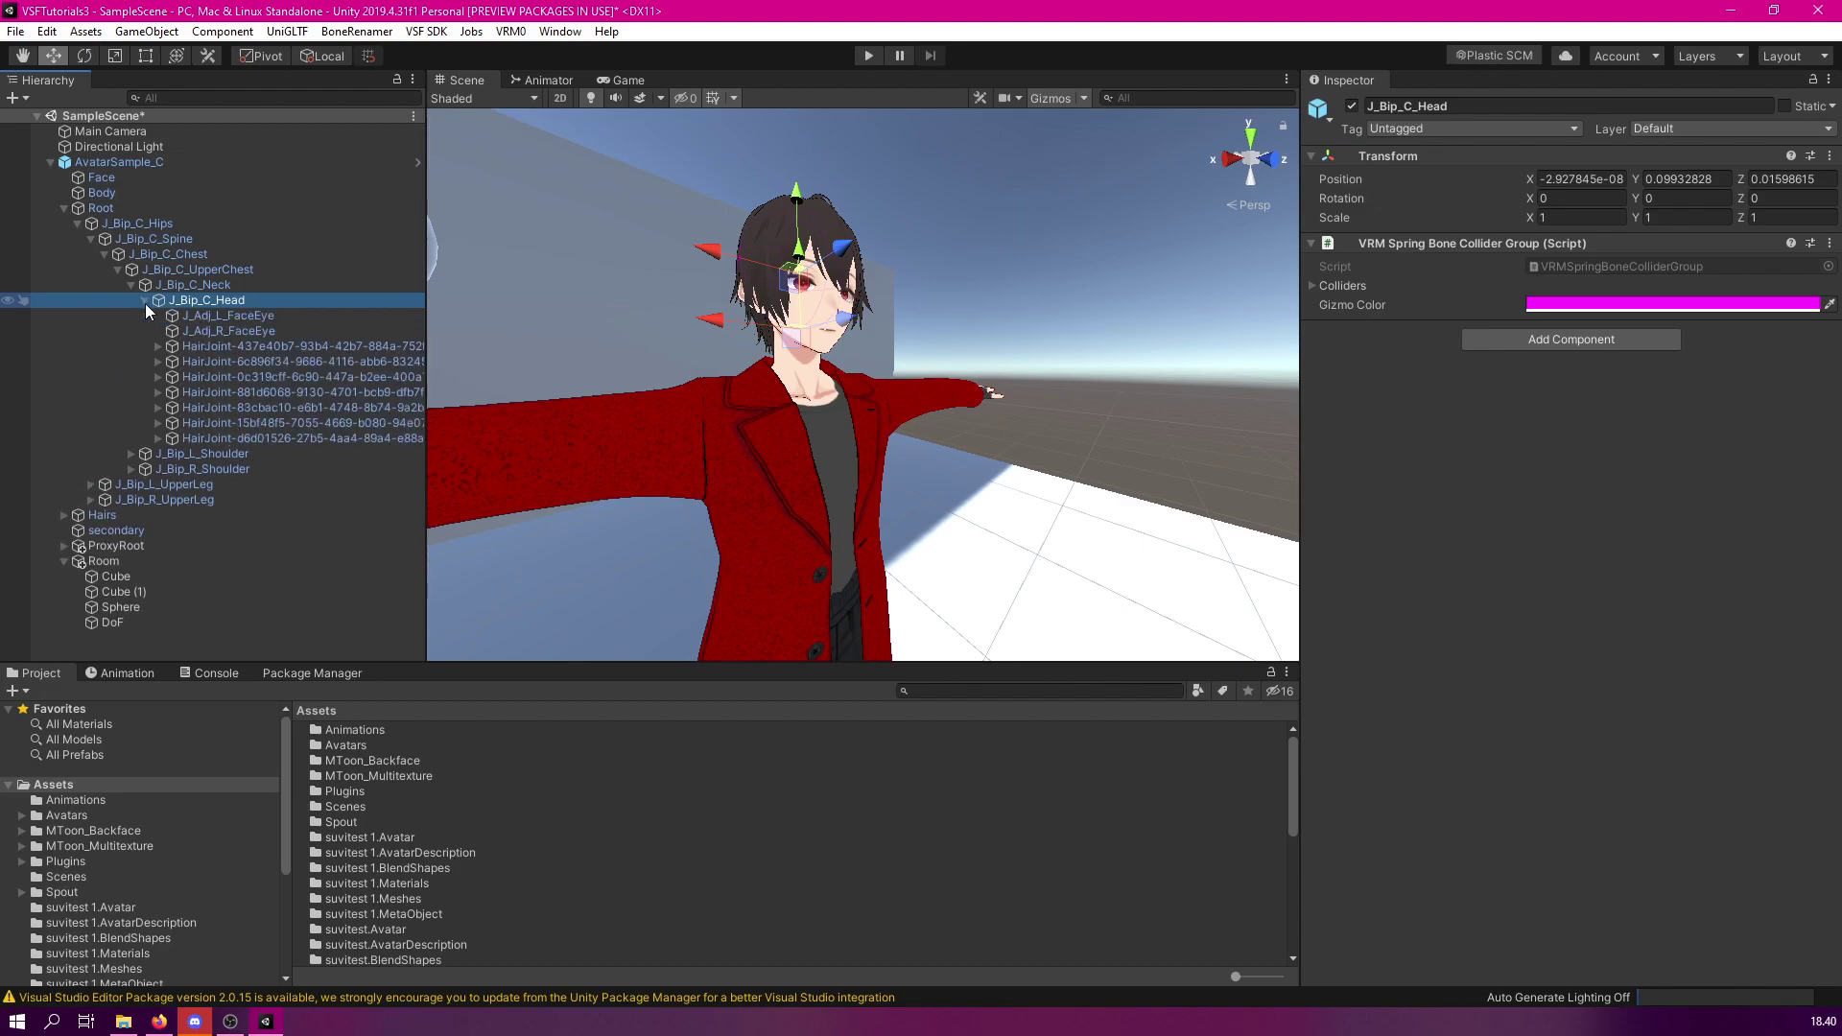
pyautogui.rightClick(235, 301)
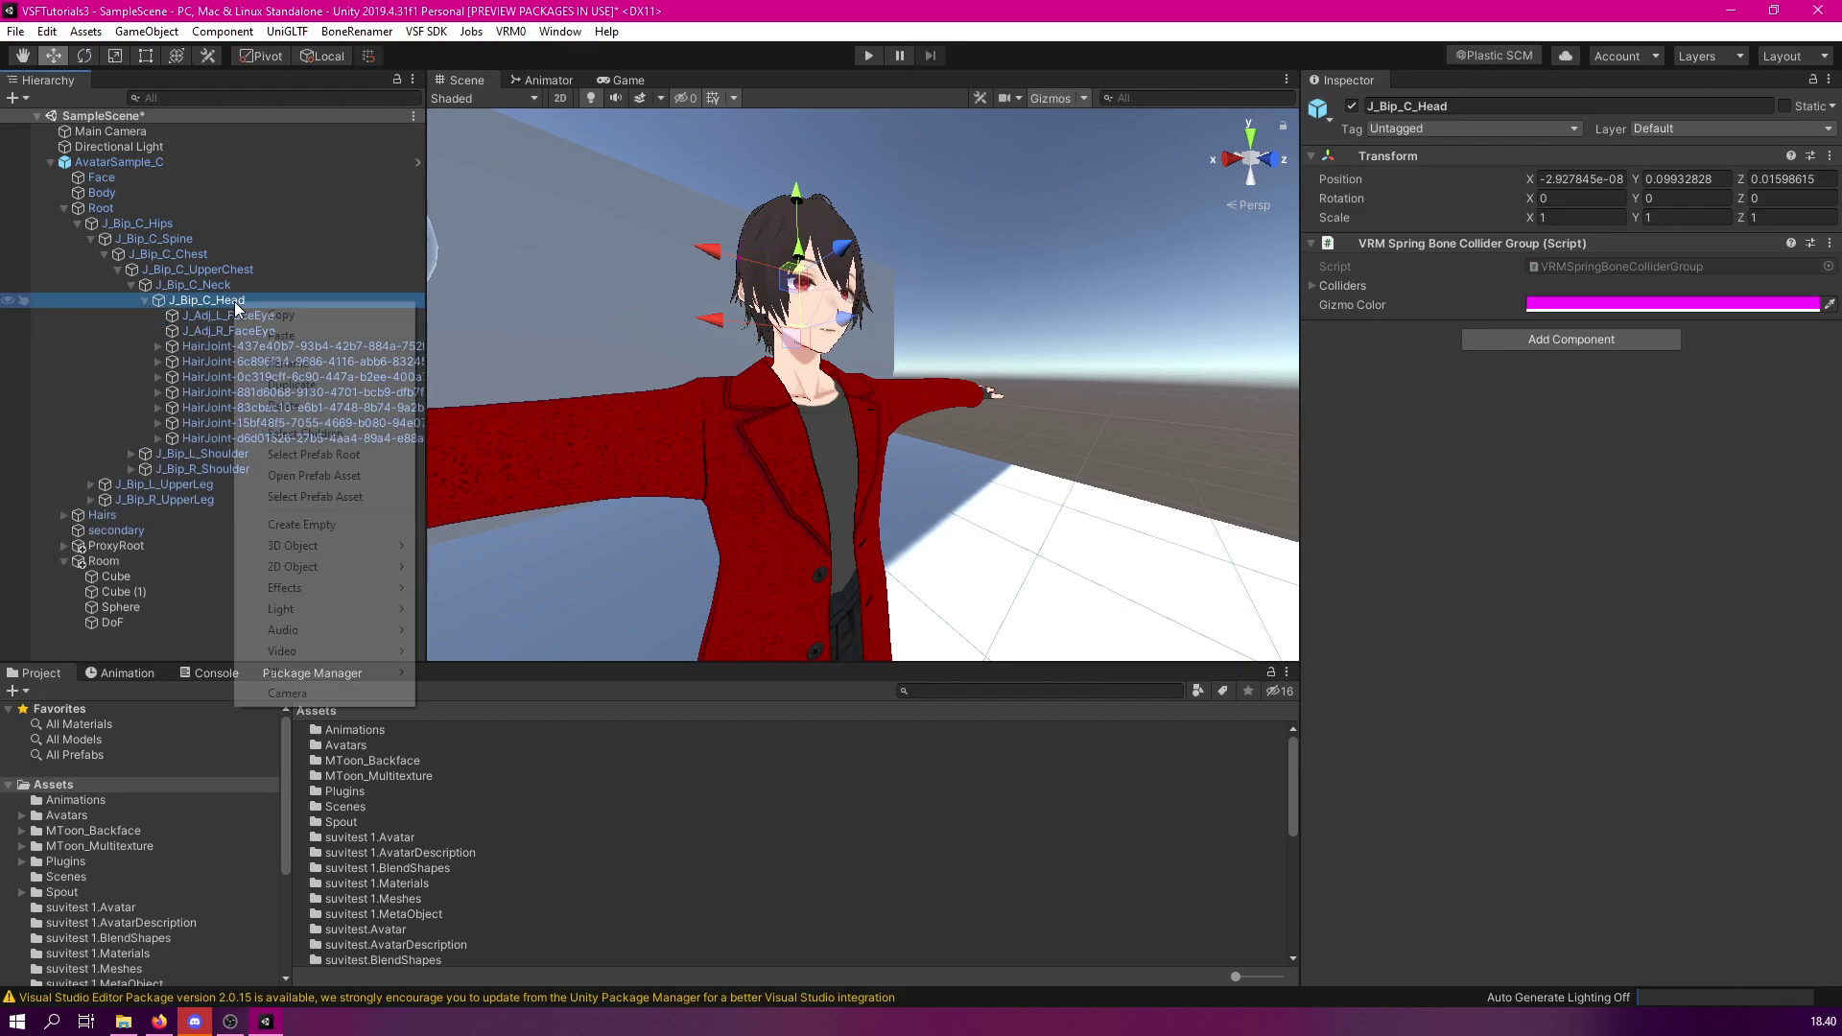
pyautogui.click(326, 526)
pyautogui.click(1410, 107)
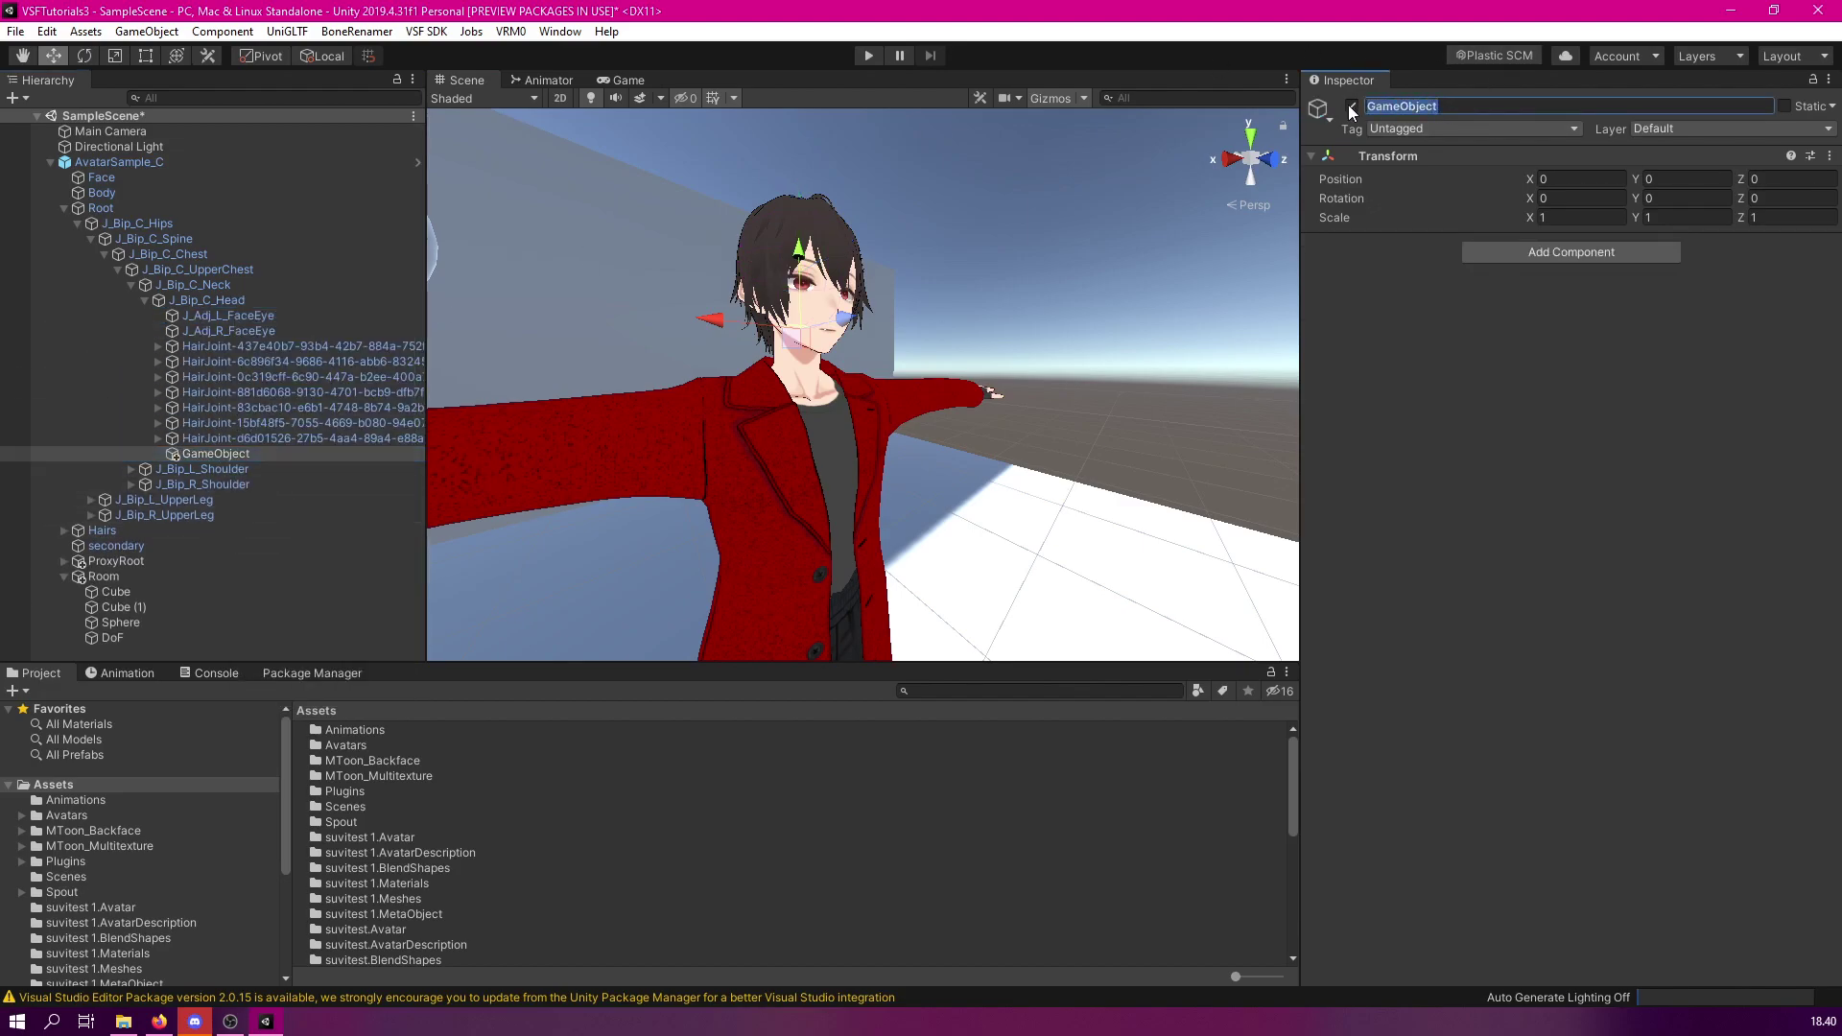
pyautogui.write('DofTarget')
pyautogui.press('Return')
# Move DofTarget in front of the face to Y 0.054, Z 0.1022
pyautogui.moveTo(758, 148); pyautogui.dragTo(992, 165, button='right')
pyautogui.moveTo(992, 165); pyautogui.dragTo(991, 161, button='middle')
pyautogui.moveTo(991, 161); pyautogui.dragTo(943, 272, button='right')
pyautogui.moveTo(944, 273); pyautogui.dragTo(942, 257, button='middle')
pyautogui.moveTo(750, 363); pyautogui.dragTo(887, 362)
pyautogui.moveTo(806, 280); pyautogui.dragTo(804, 208)
pyautogui.moveTo(888, 297); pyautogui.dragTo(888, 291)
pyautogui.moveTo(1021, 309); pyautogui.dragTo(940, 305, button='right')
pyautogui.moveTo(940, 305); pyautogui.dragTo(892, 304, button='middle')
pyautogui.keyDown('alt'); pyautogui.moveTo(893, 305); pyautogui.dragTo(861, 309); pyautogui.keyUp('alt')
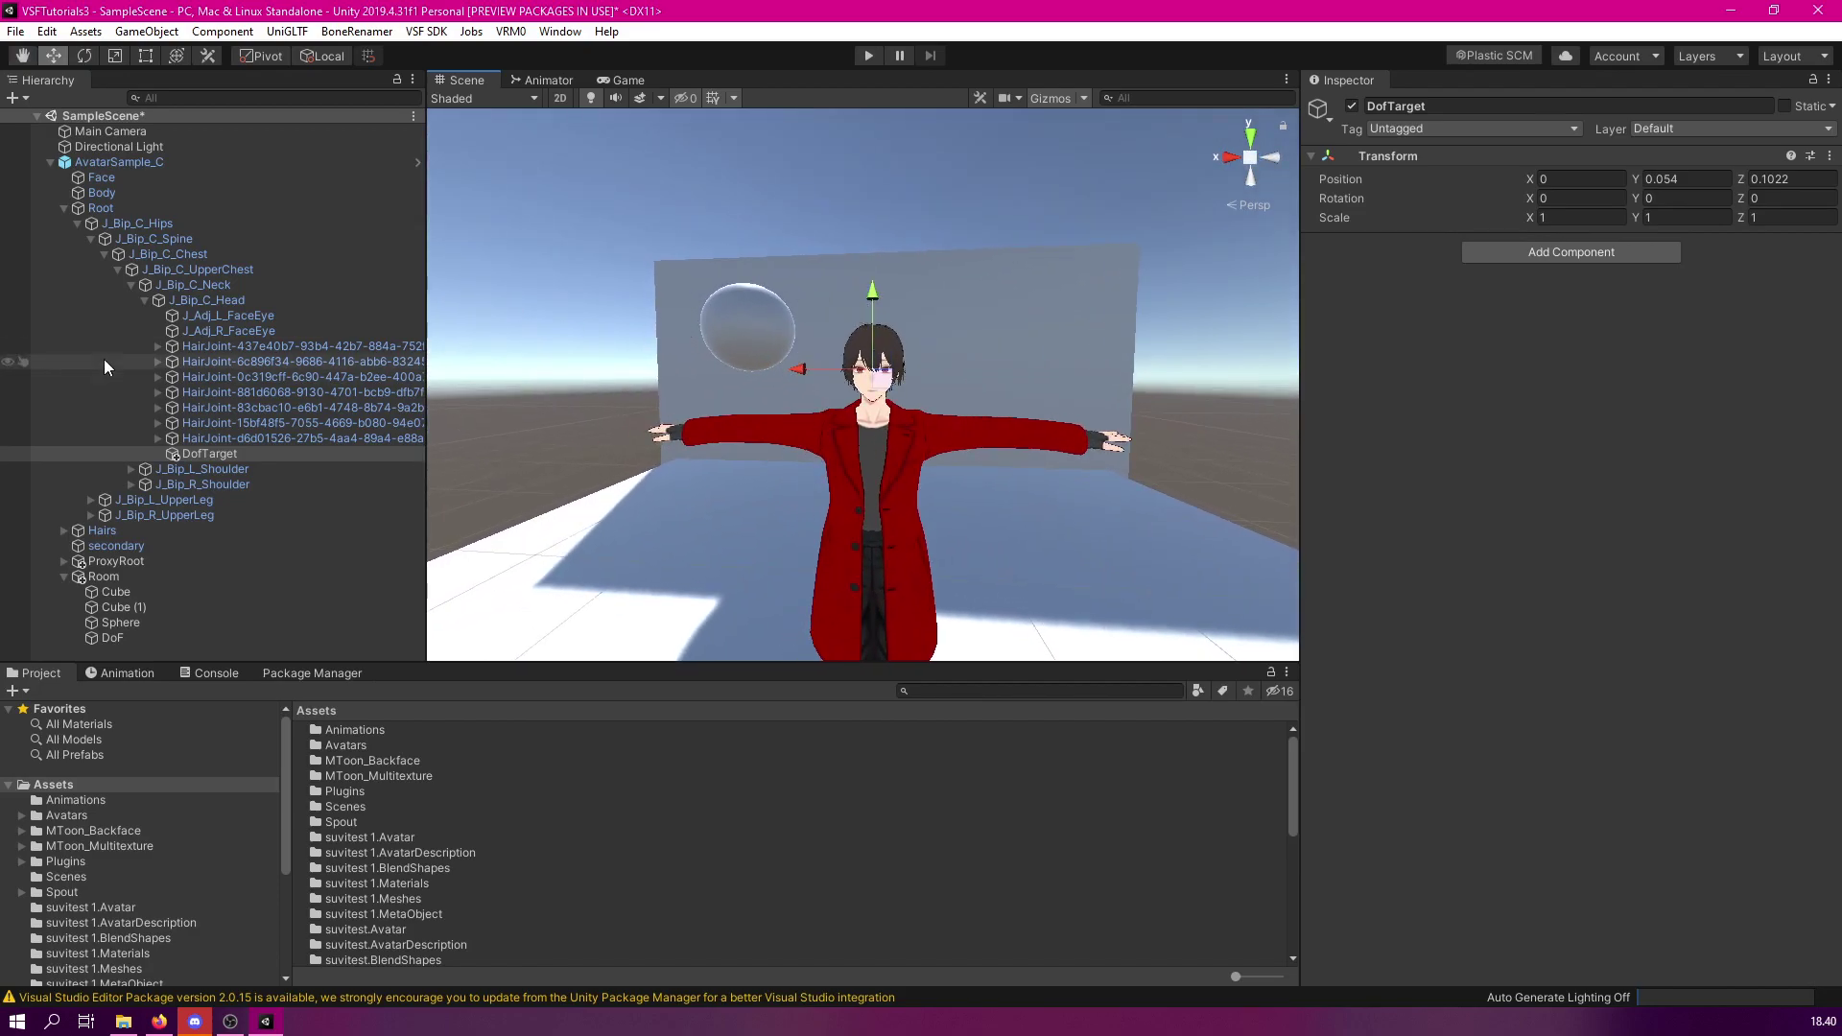
pyautogui.click(107, 637)
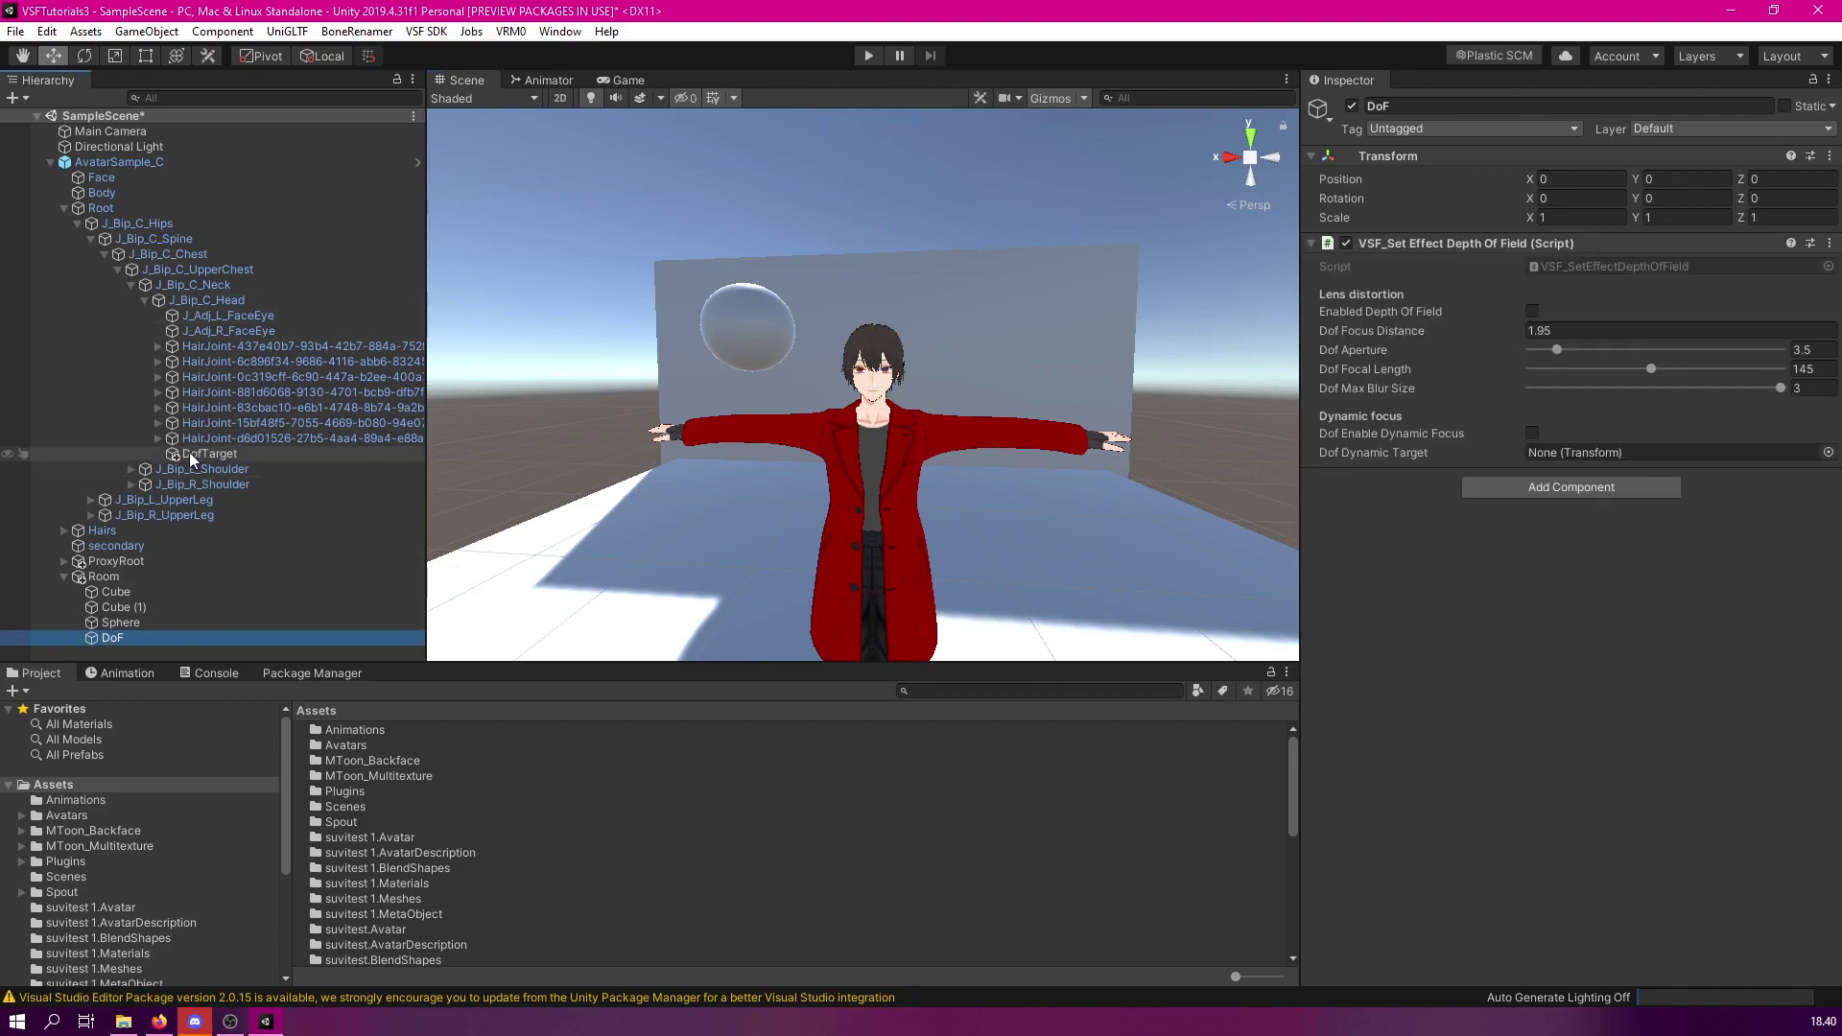
# Make DofTarget the Dof Dynamic Target and enable dynamic focus and depth of field
pyautogui.moveTo(190, 454); pyautogui.dragTo(1637, 453)
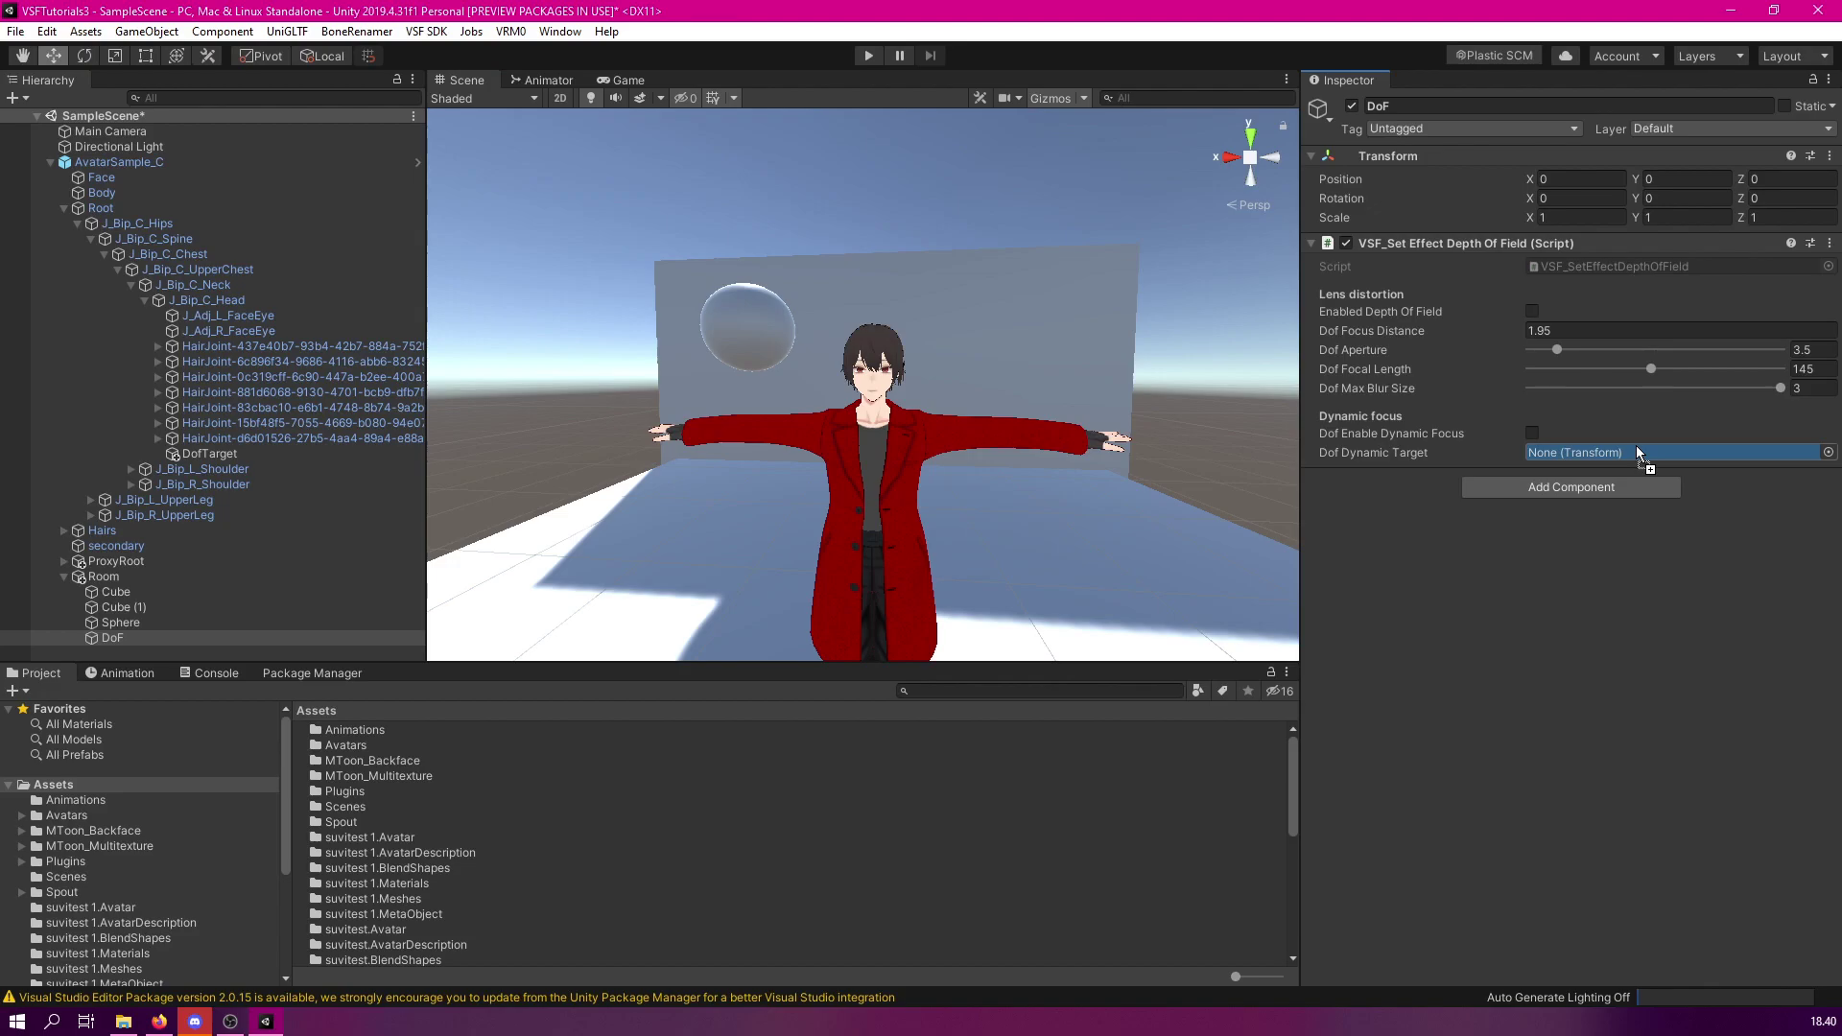
pyautogui.moveTo(1636, 447); pyautogui.dragTo(1636, 447)
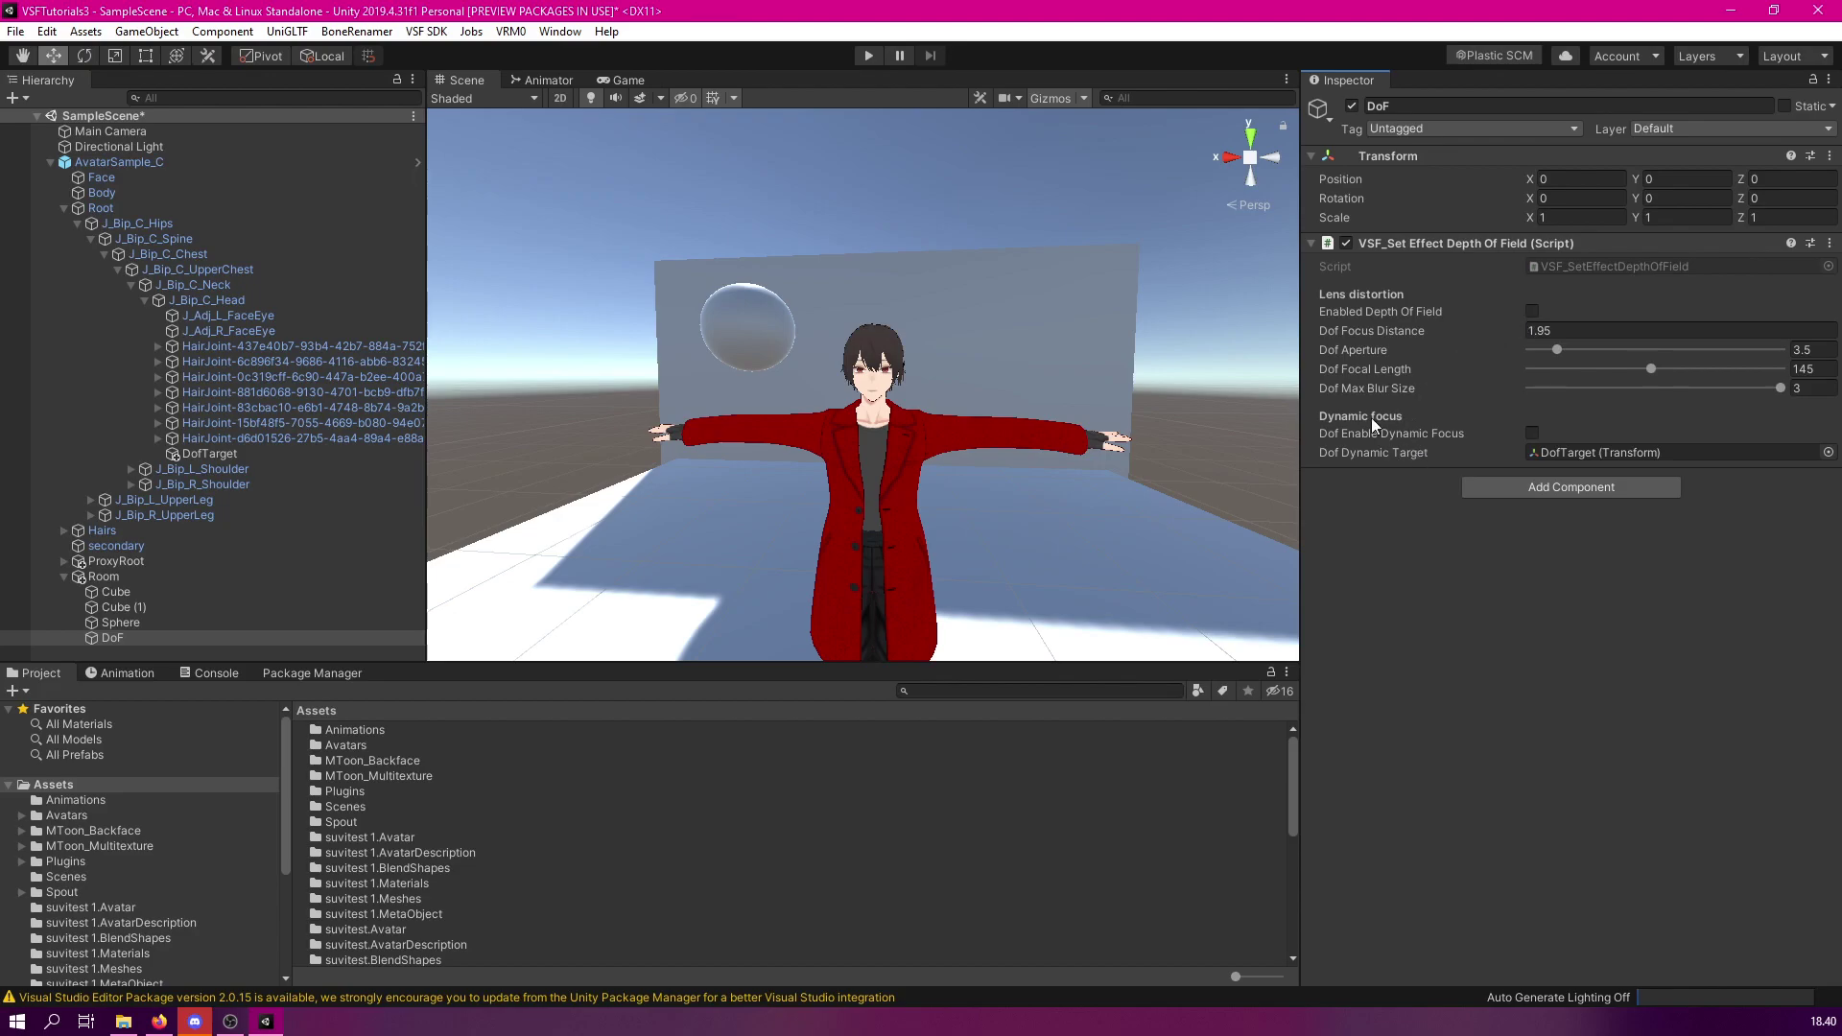
pyautogui.click(1532, 432)
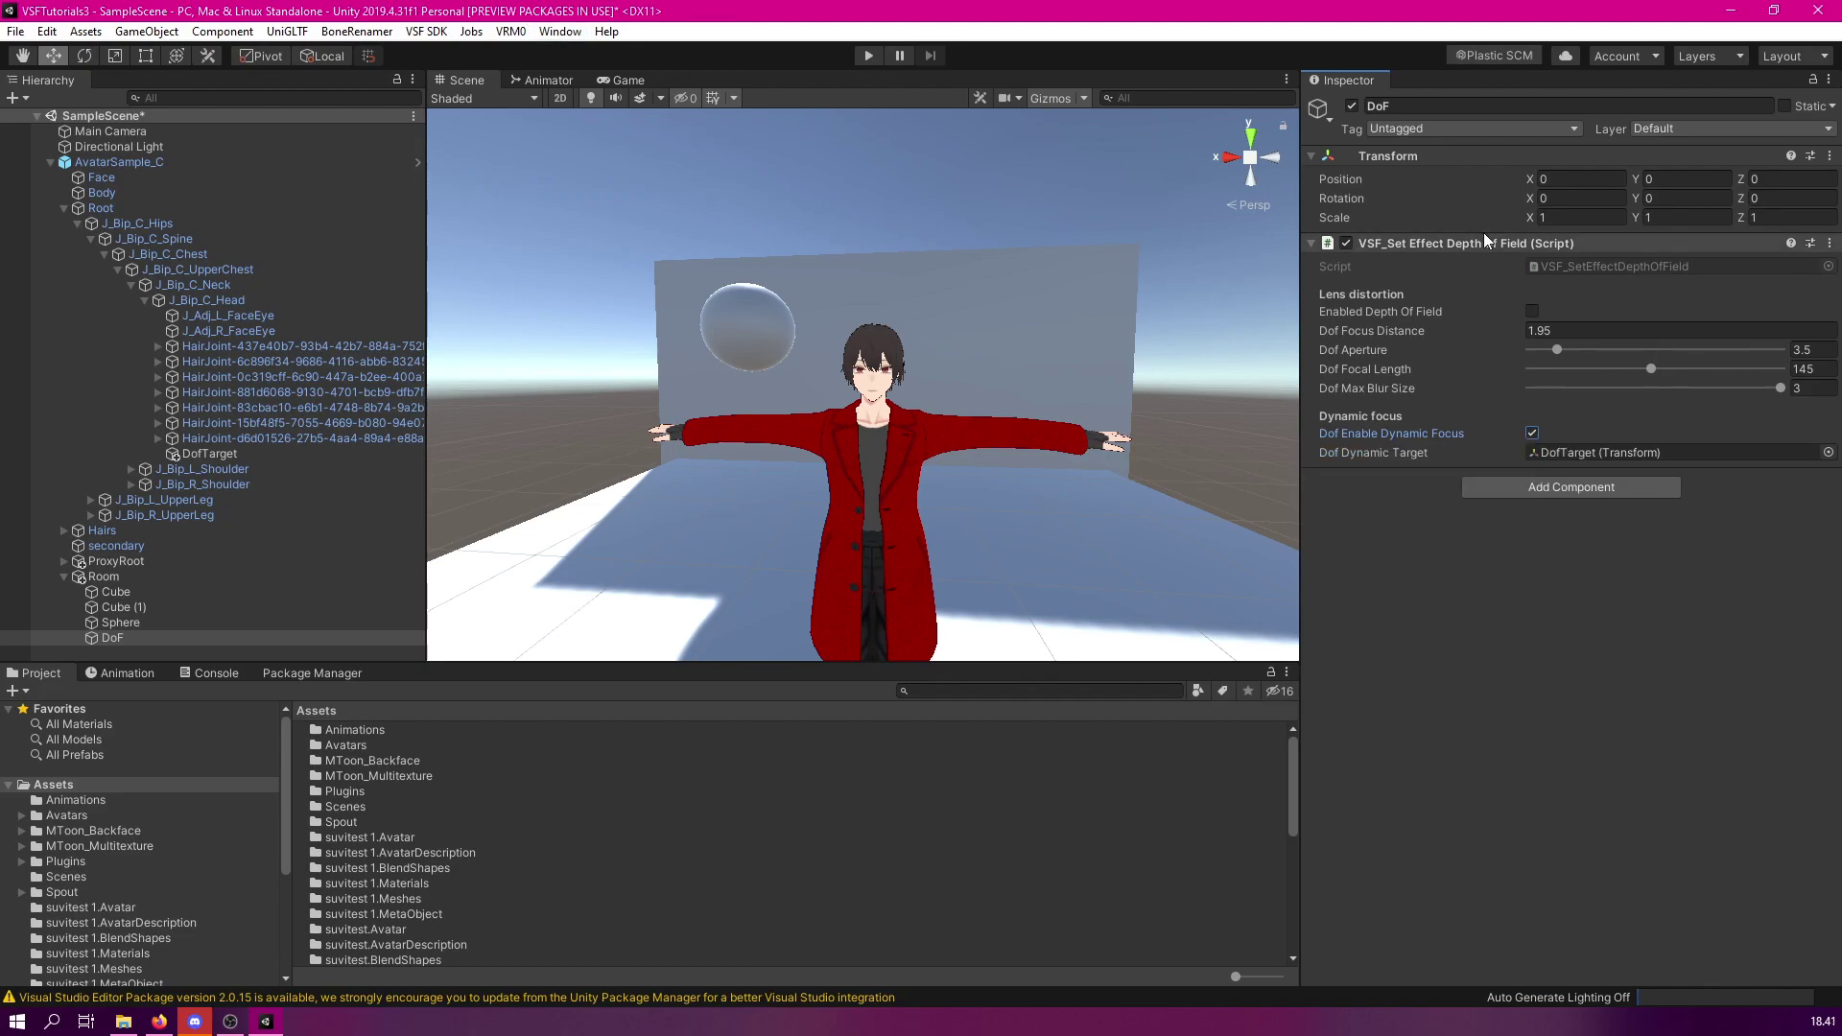
pyautogui.click(1531, 309)
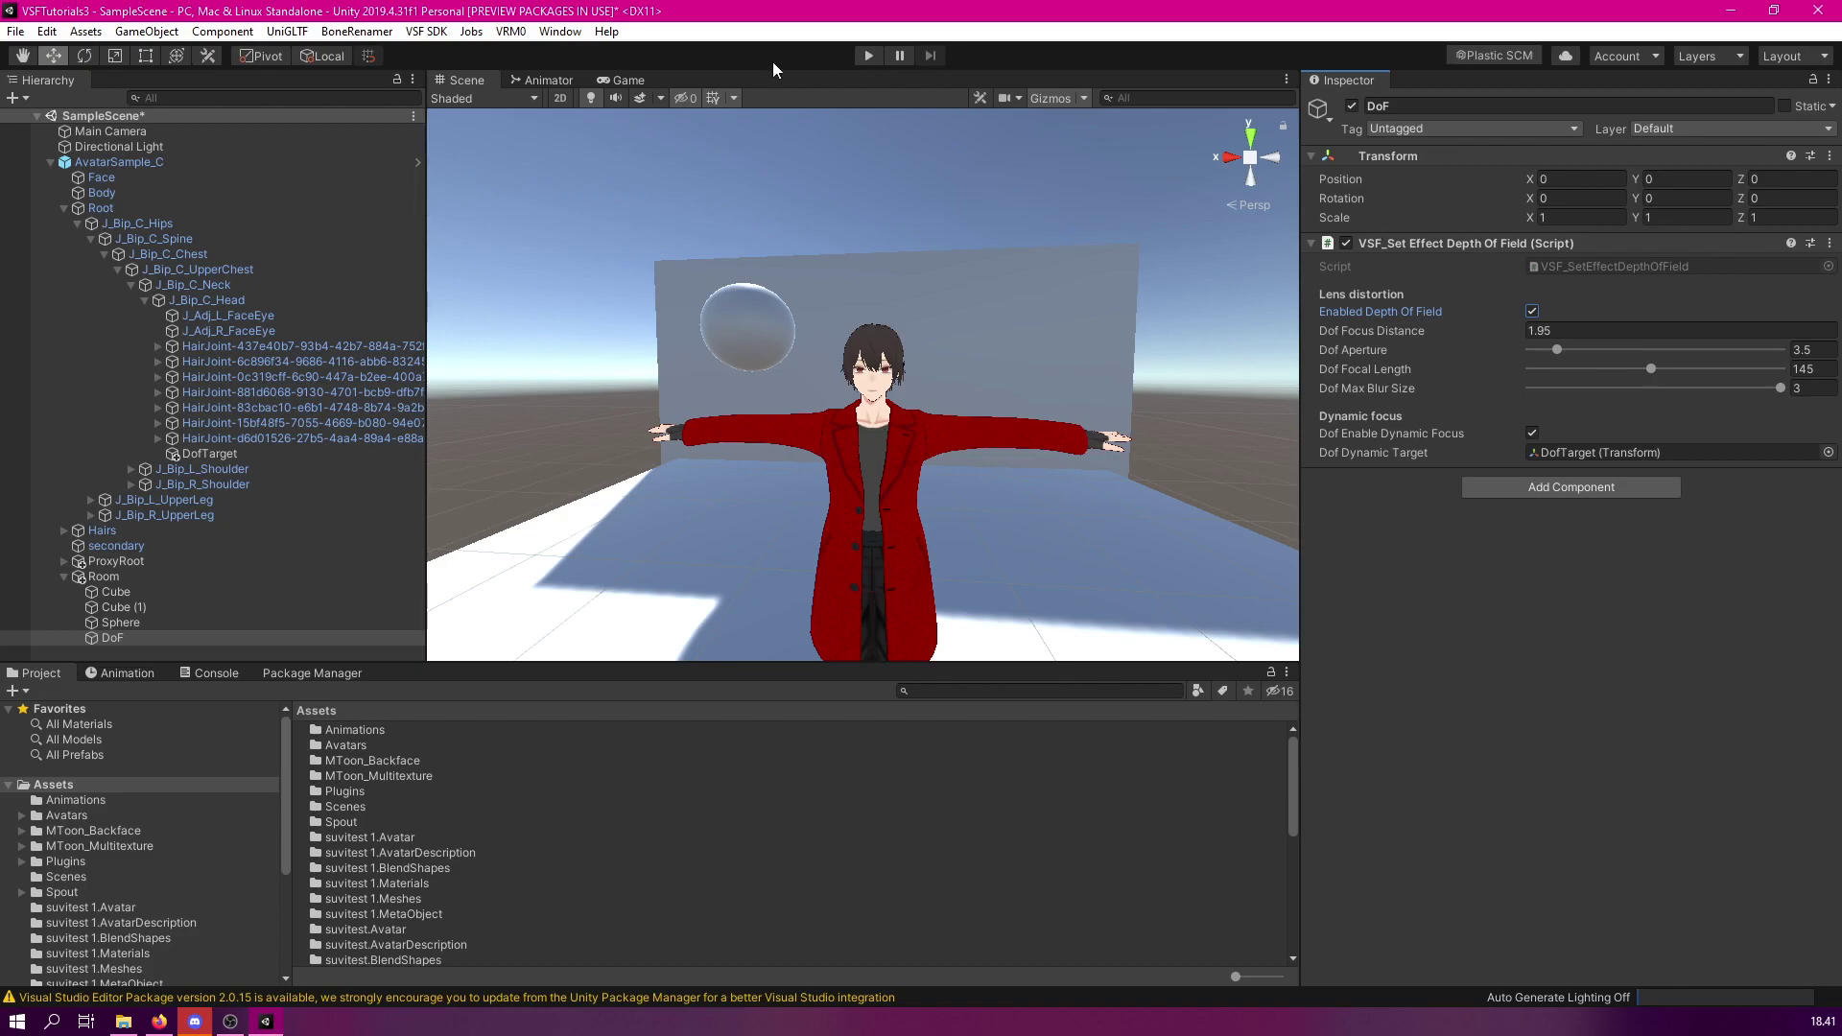
# Preview the depth-of-field effect in the Game view, then return to the Scene view
pyautogui.click(624, 80)
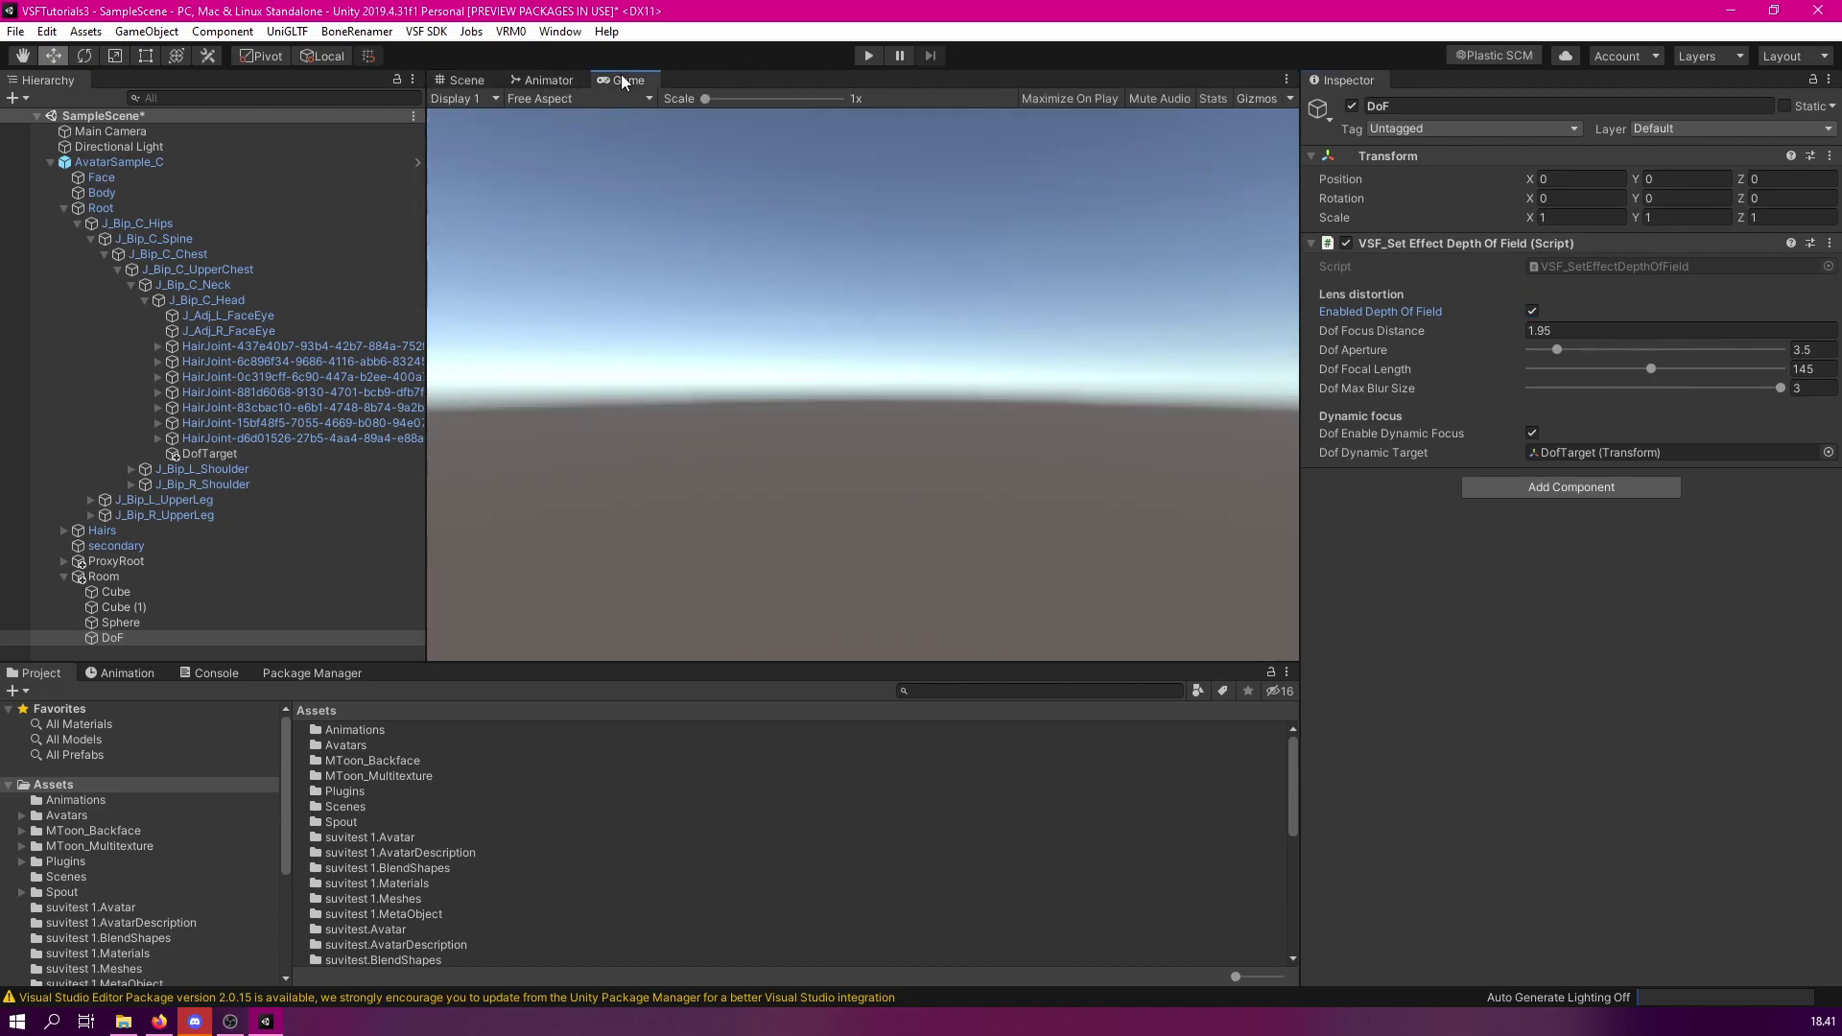
pyautogui.click(469, 84)
pyautogui.keyDown('alt'); pyautogui.moveTo(886, 299); pyautogui.dragTo(953, 333); pyautogui.keyUp('alt')
pyautogui.moveTo(954, 333); pyautogui.dragTo(1016, 335, button='middle')
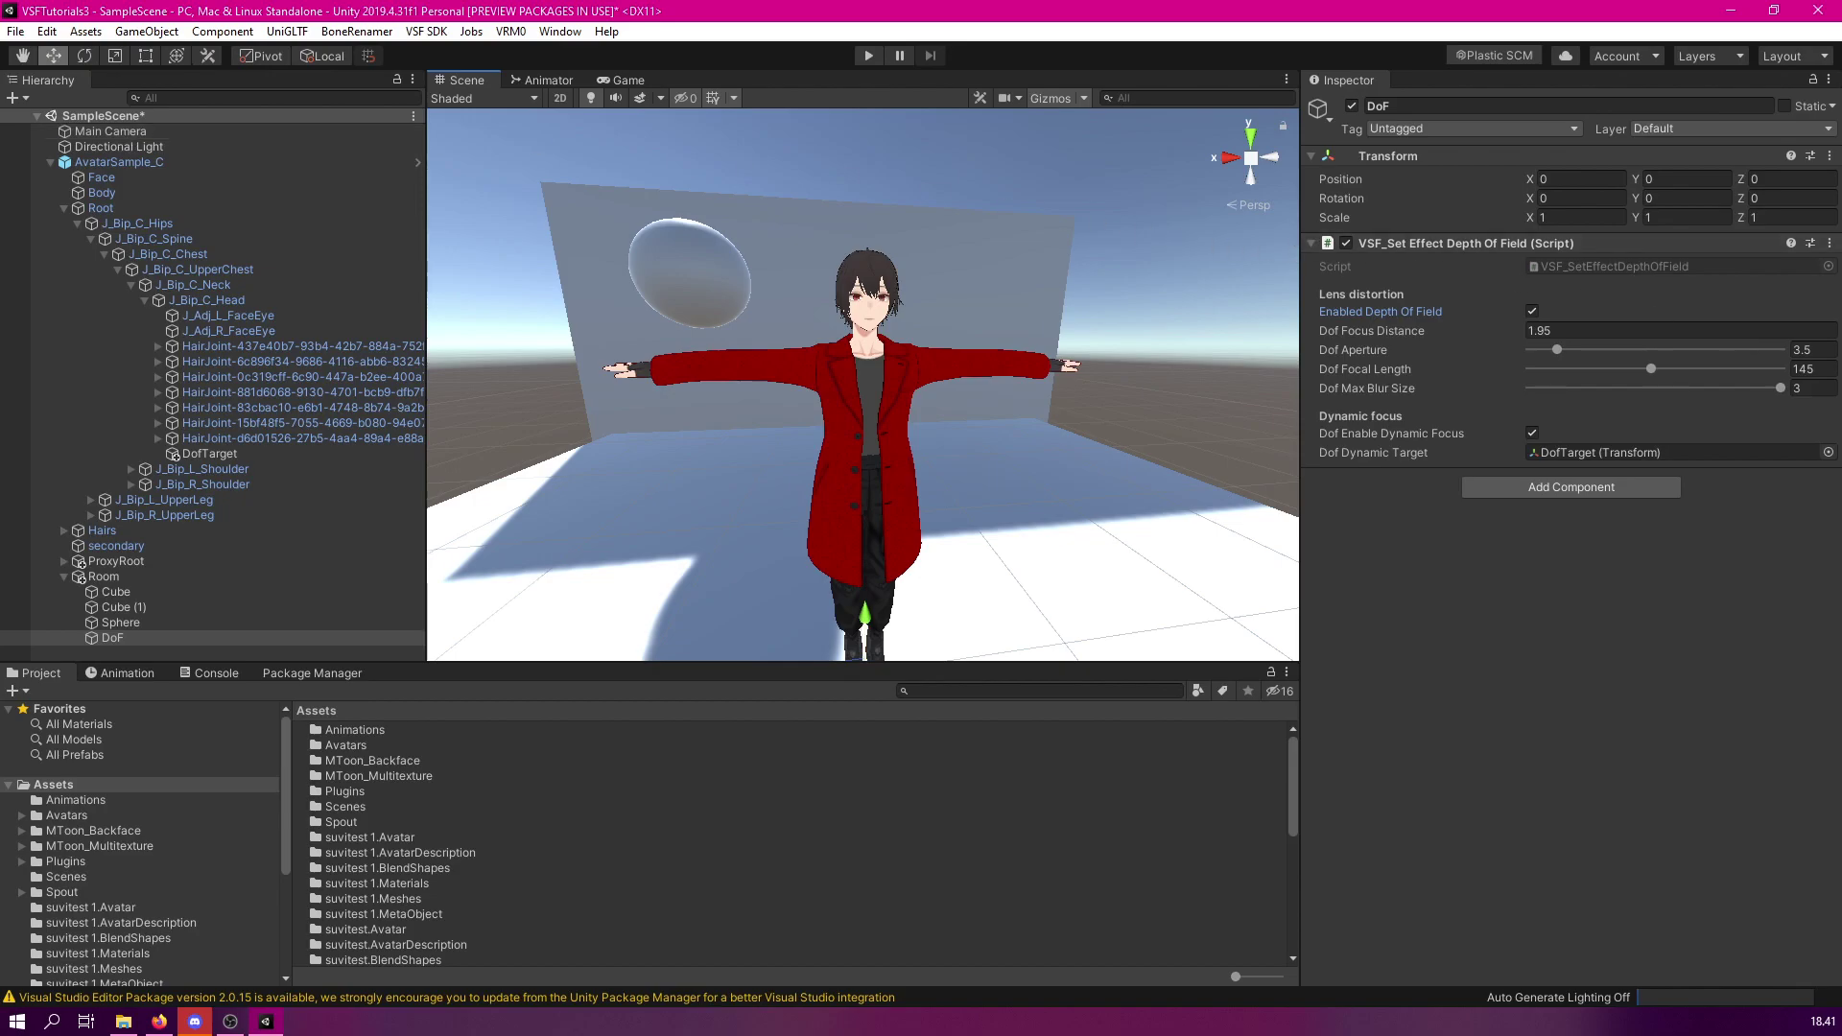
pyautogui.click(1781, 387)
# Lower the DoF aperture to 1.9 and set the focal length to 68
pyautogui.moveTo(1557, 351); pyautogui.dragTo(1548, 353)
pyautogui.moveTo(1650, 371); pyautogui.dragTo(1580, 378)
pyautogui.moveTo(1584, 366); pyautogui.dragTo(1587, 370)
# Export the AvatarSample_C avatar bundle through VSF SDK into VSeeFace
pyautogui.click(123, 165)
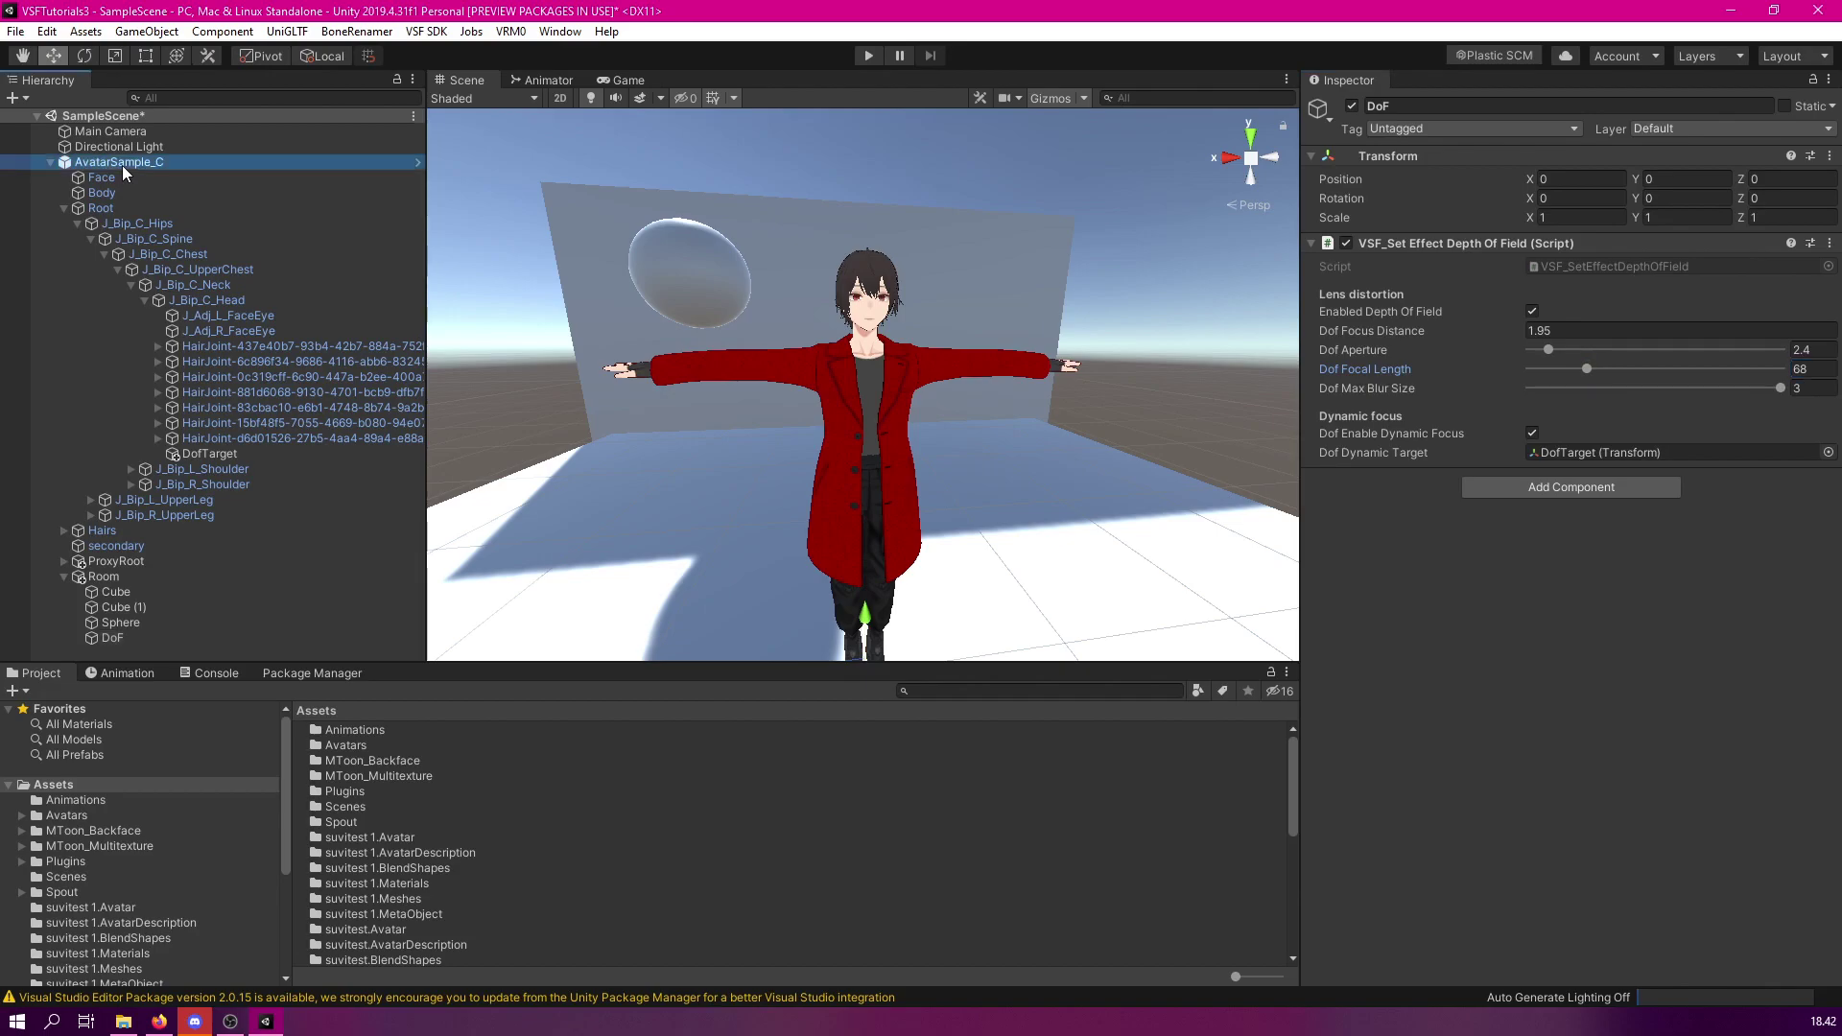
pyautogui.click(439, 35)
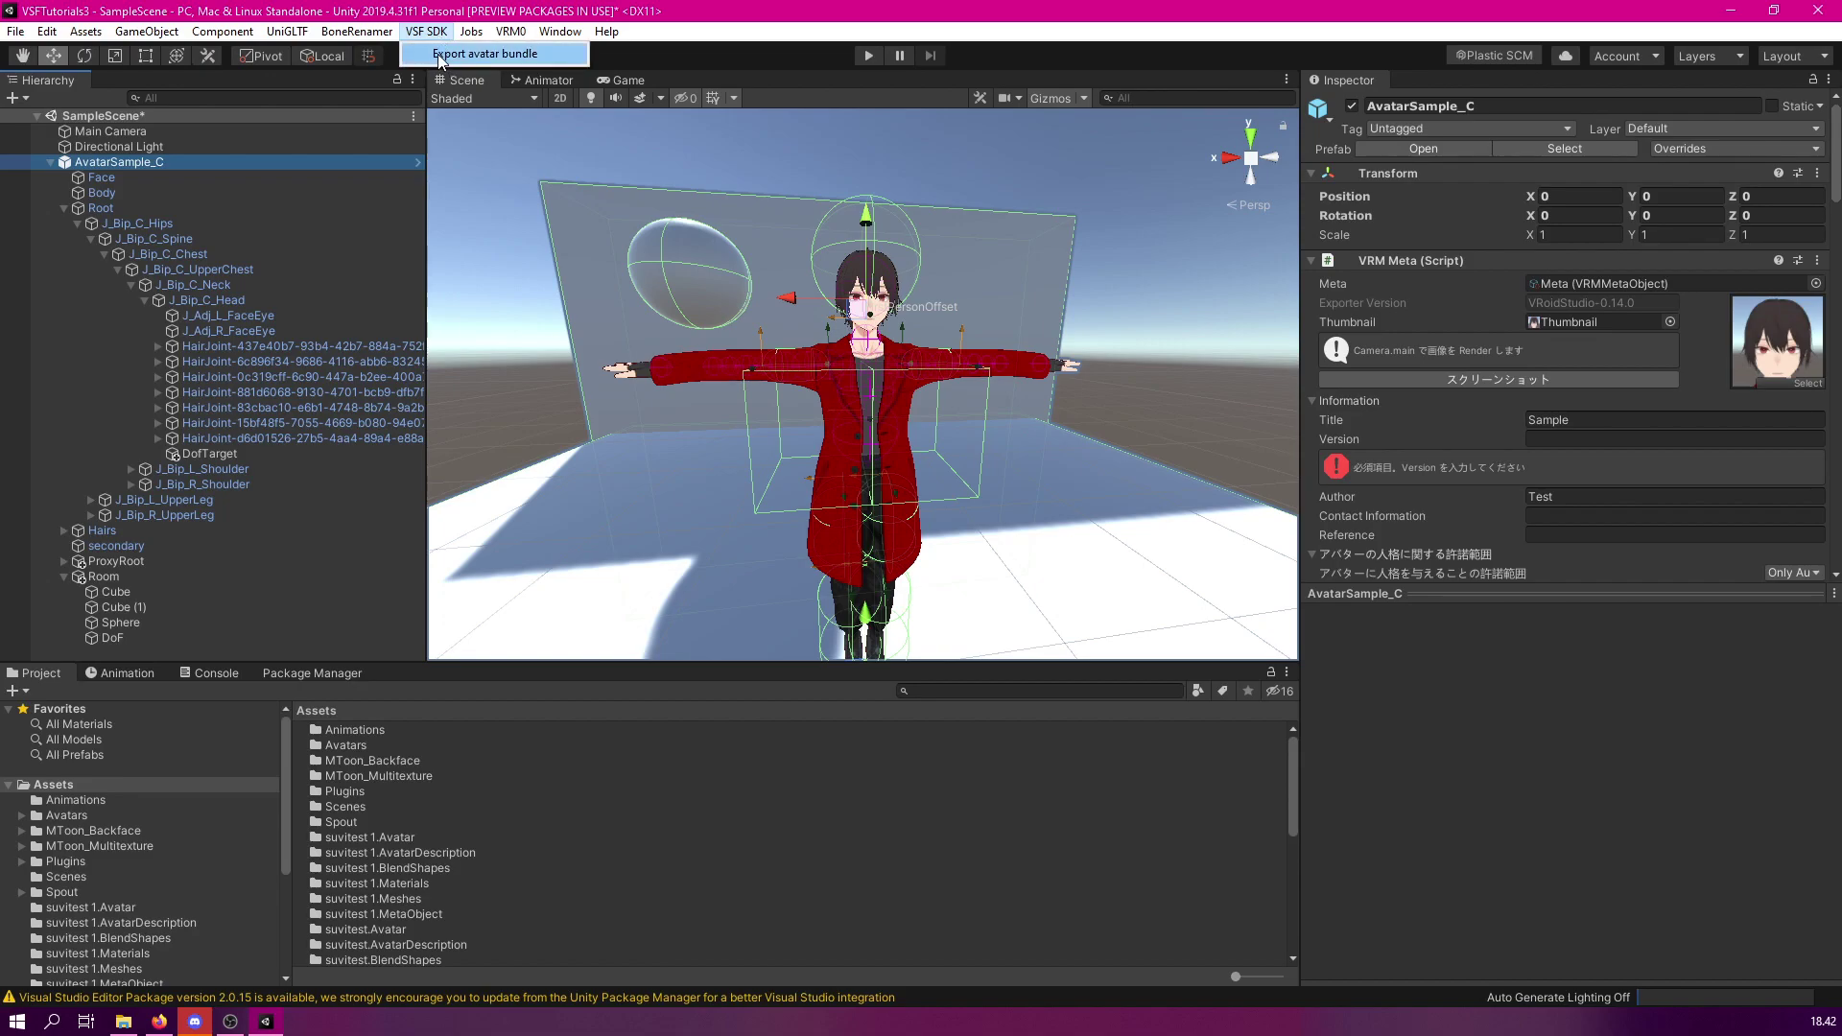
pyautogui.click(439, 55)
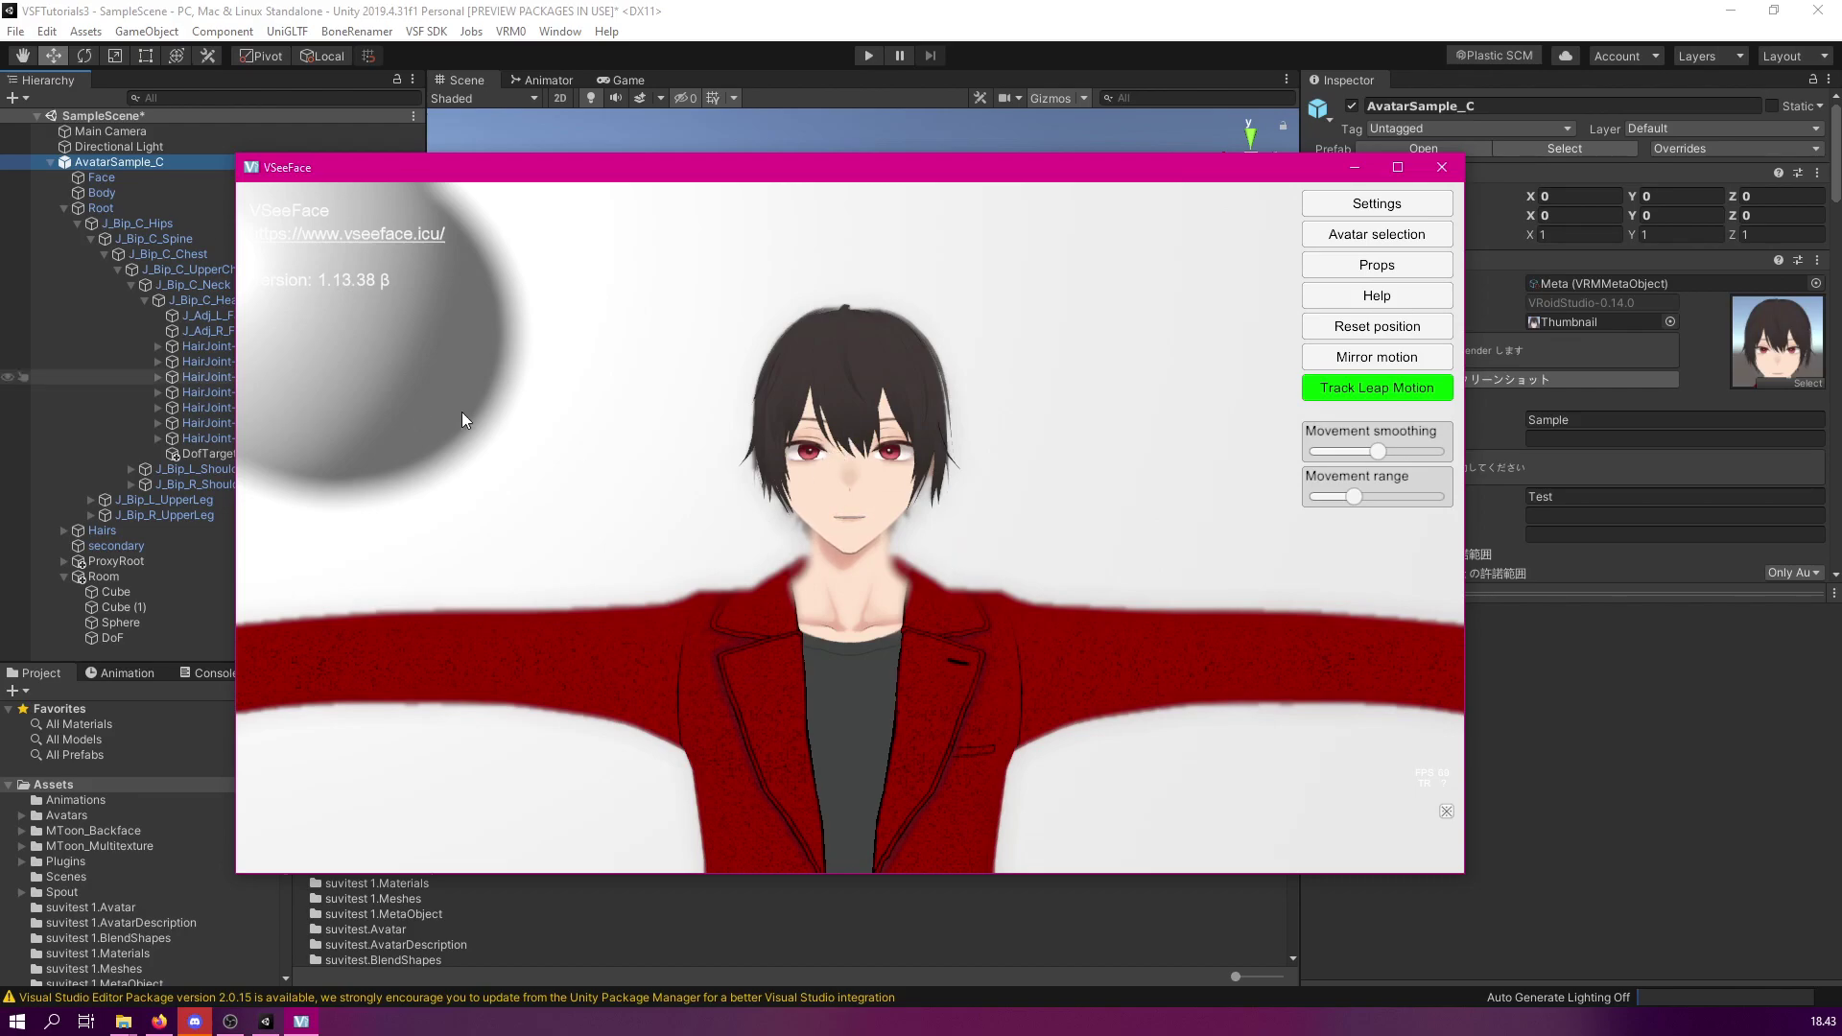
pyautogui.scroll(-4, 685, 534)
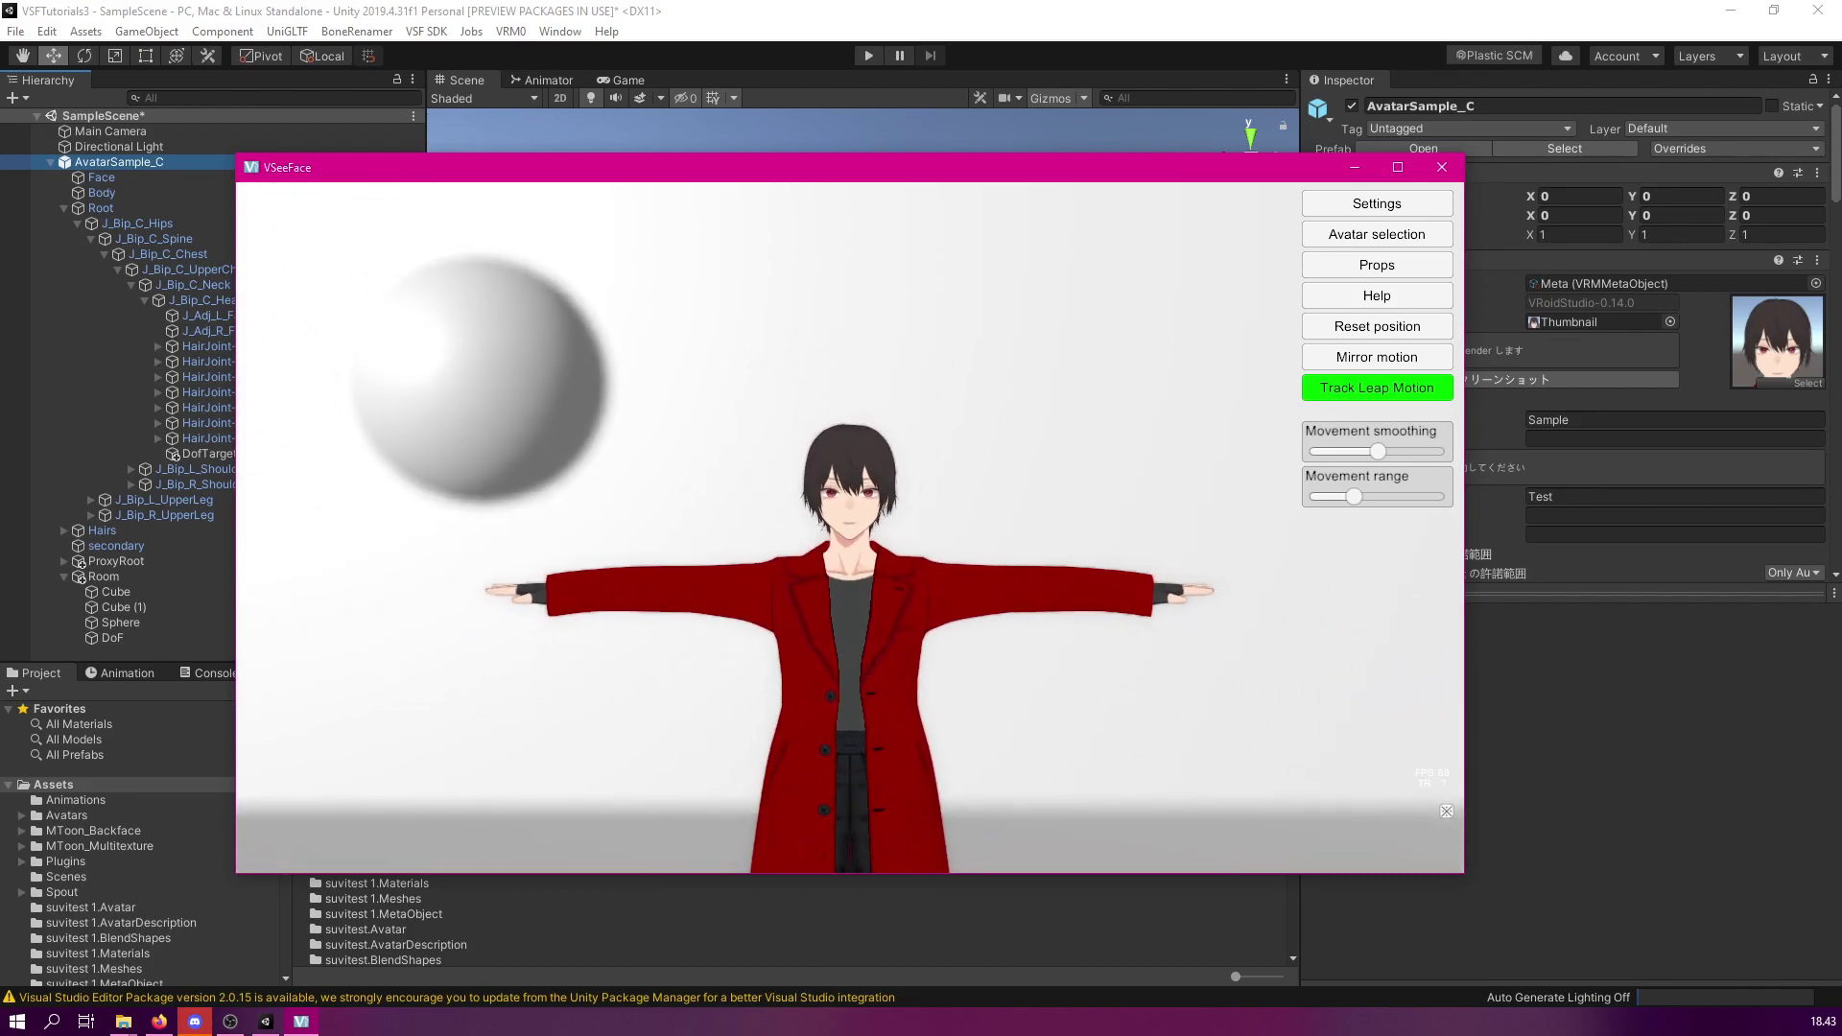
pyautogui.scroll(3, 701, 506)
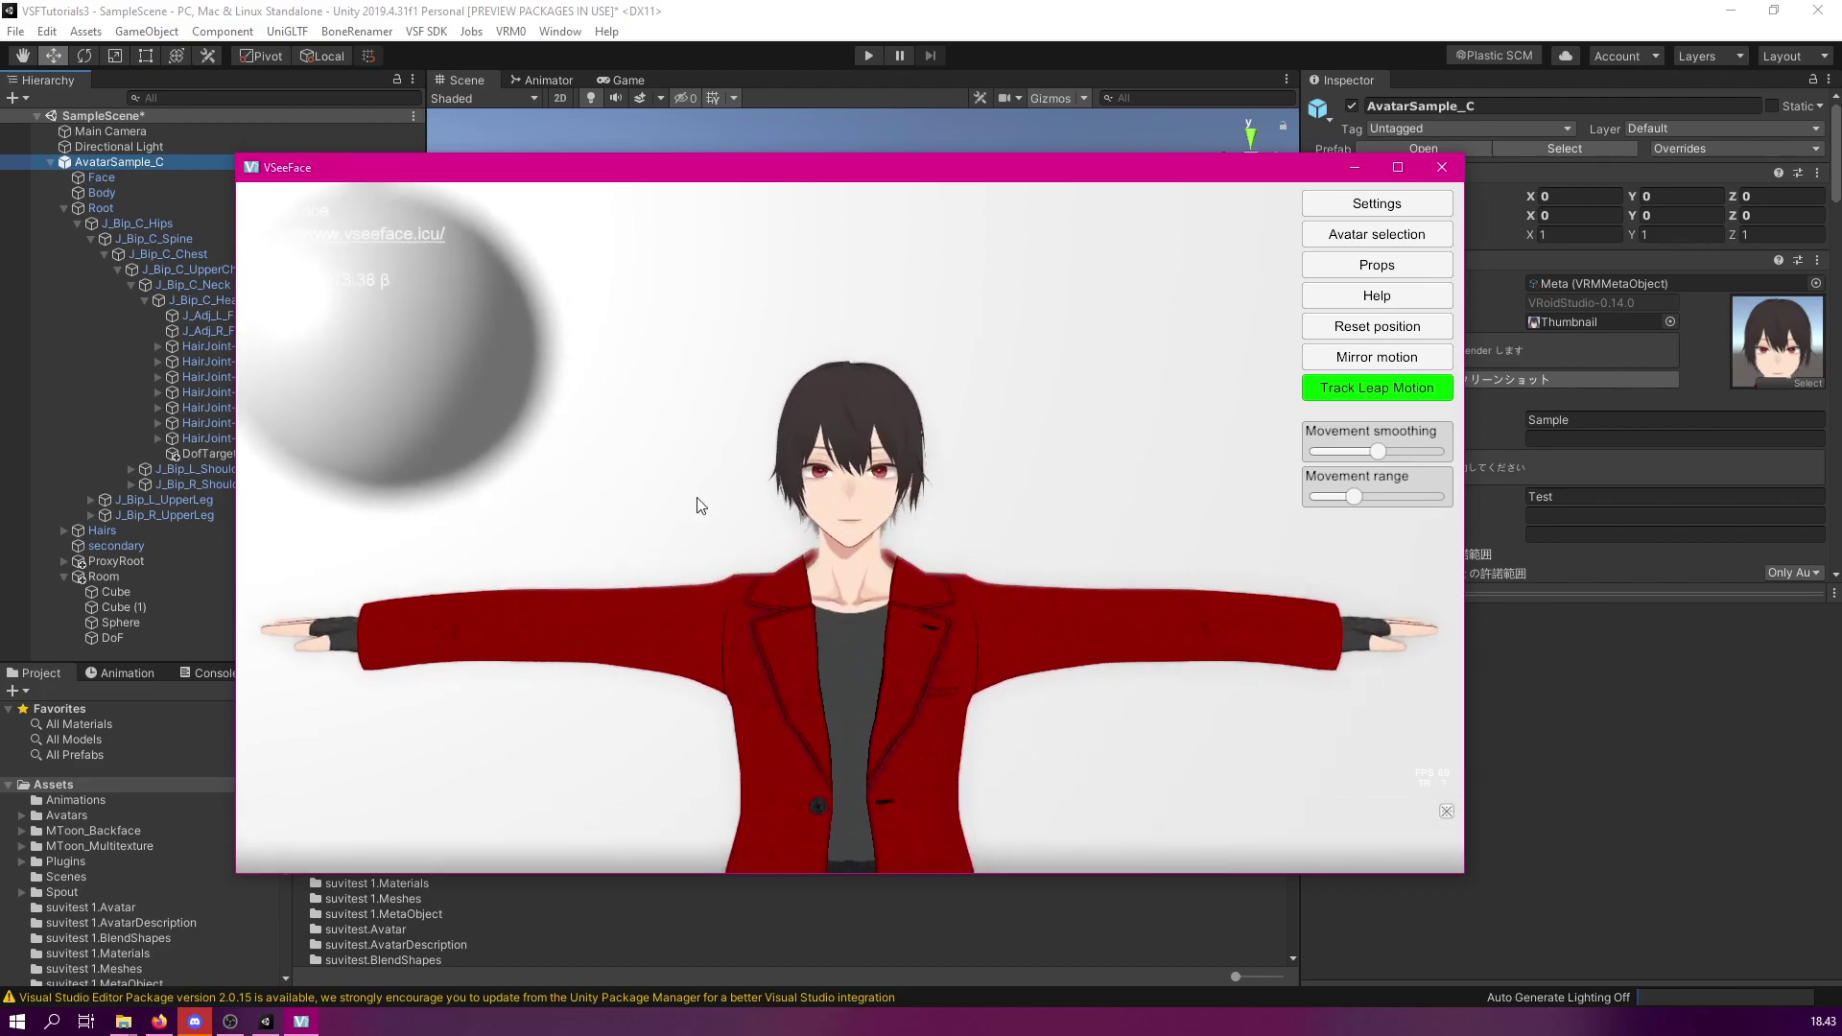
pyautogui.scroll(3, 700, 506)
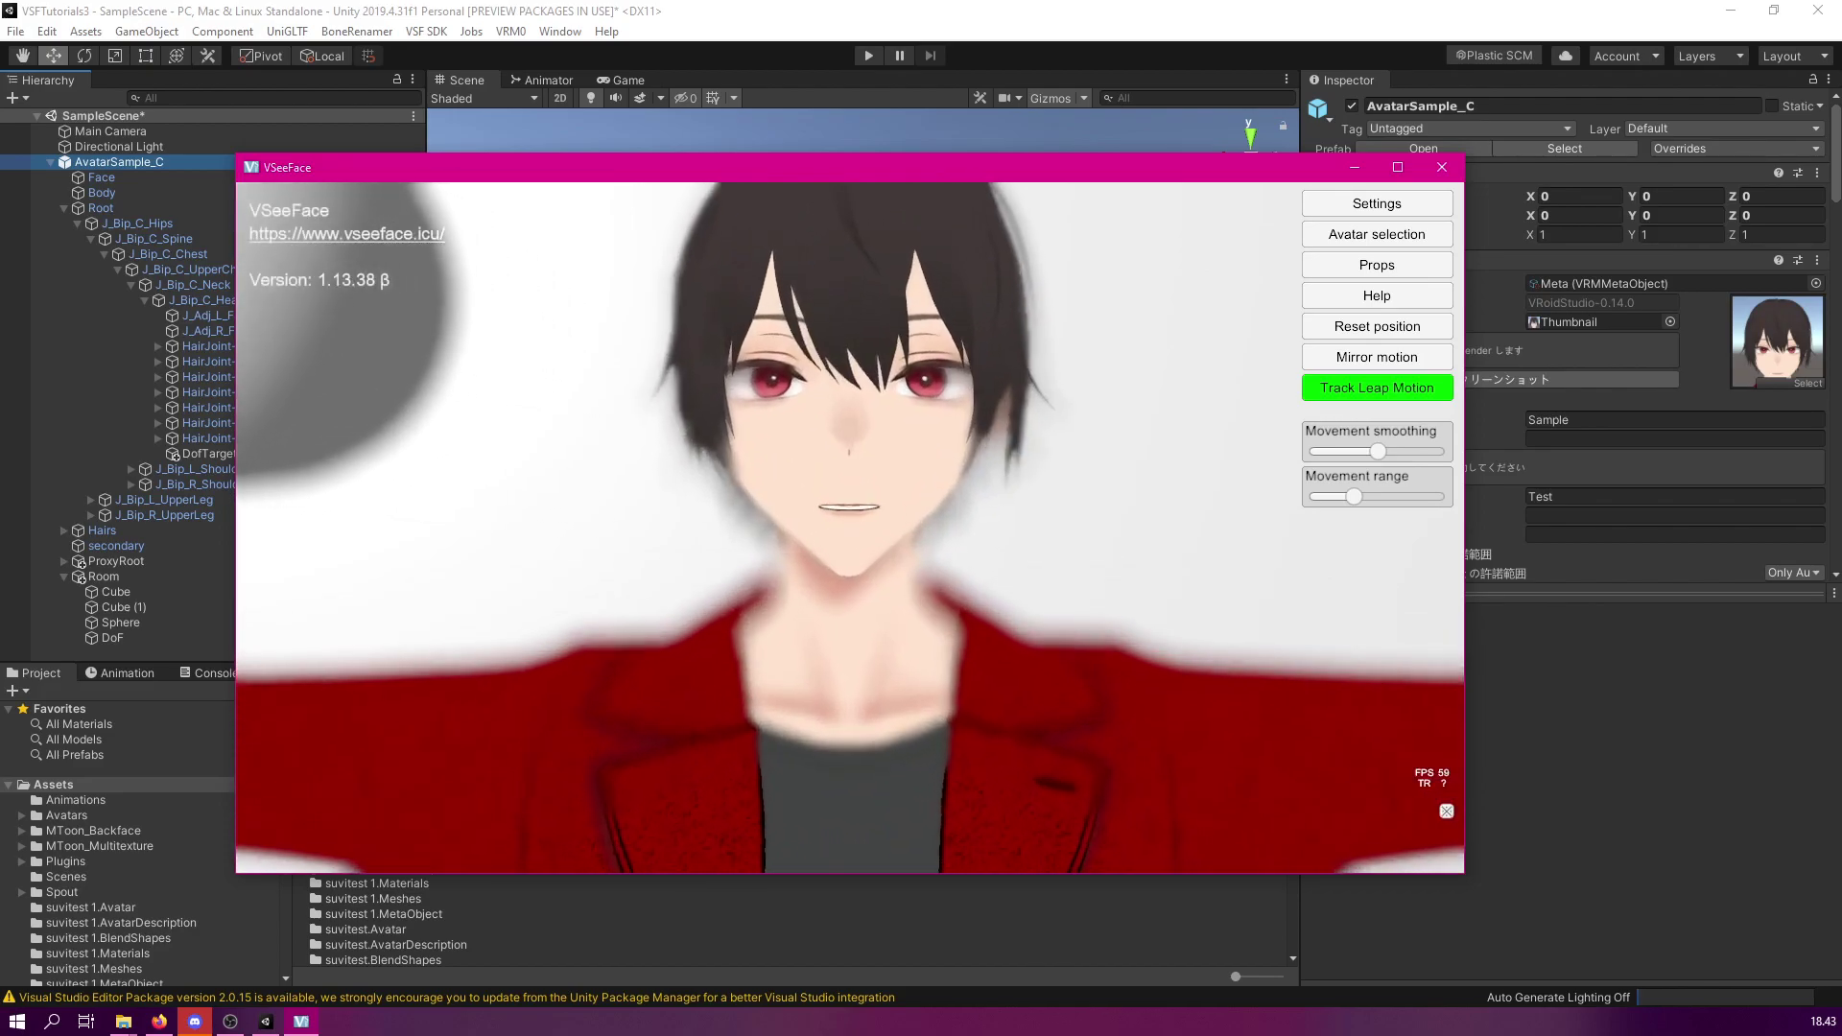
pyautogui.scroll(-6, 701, 505)
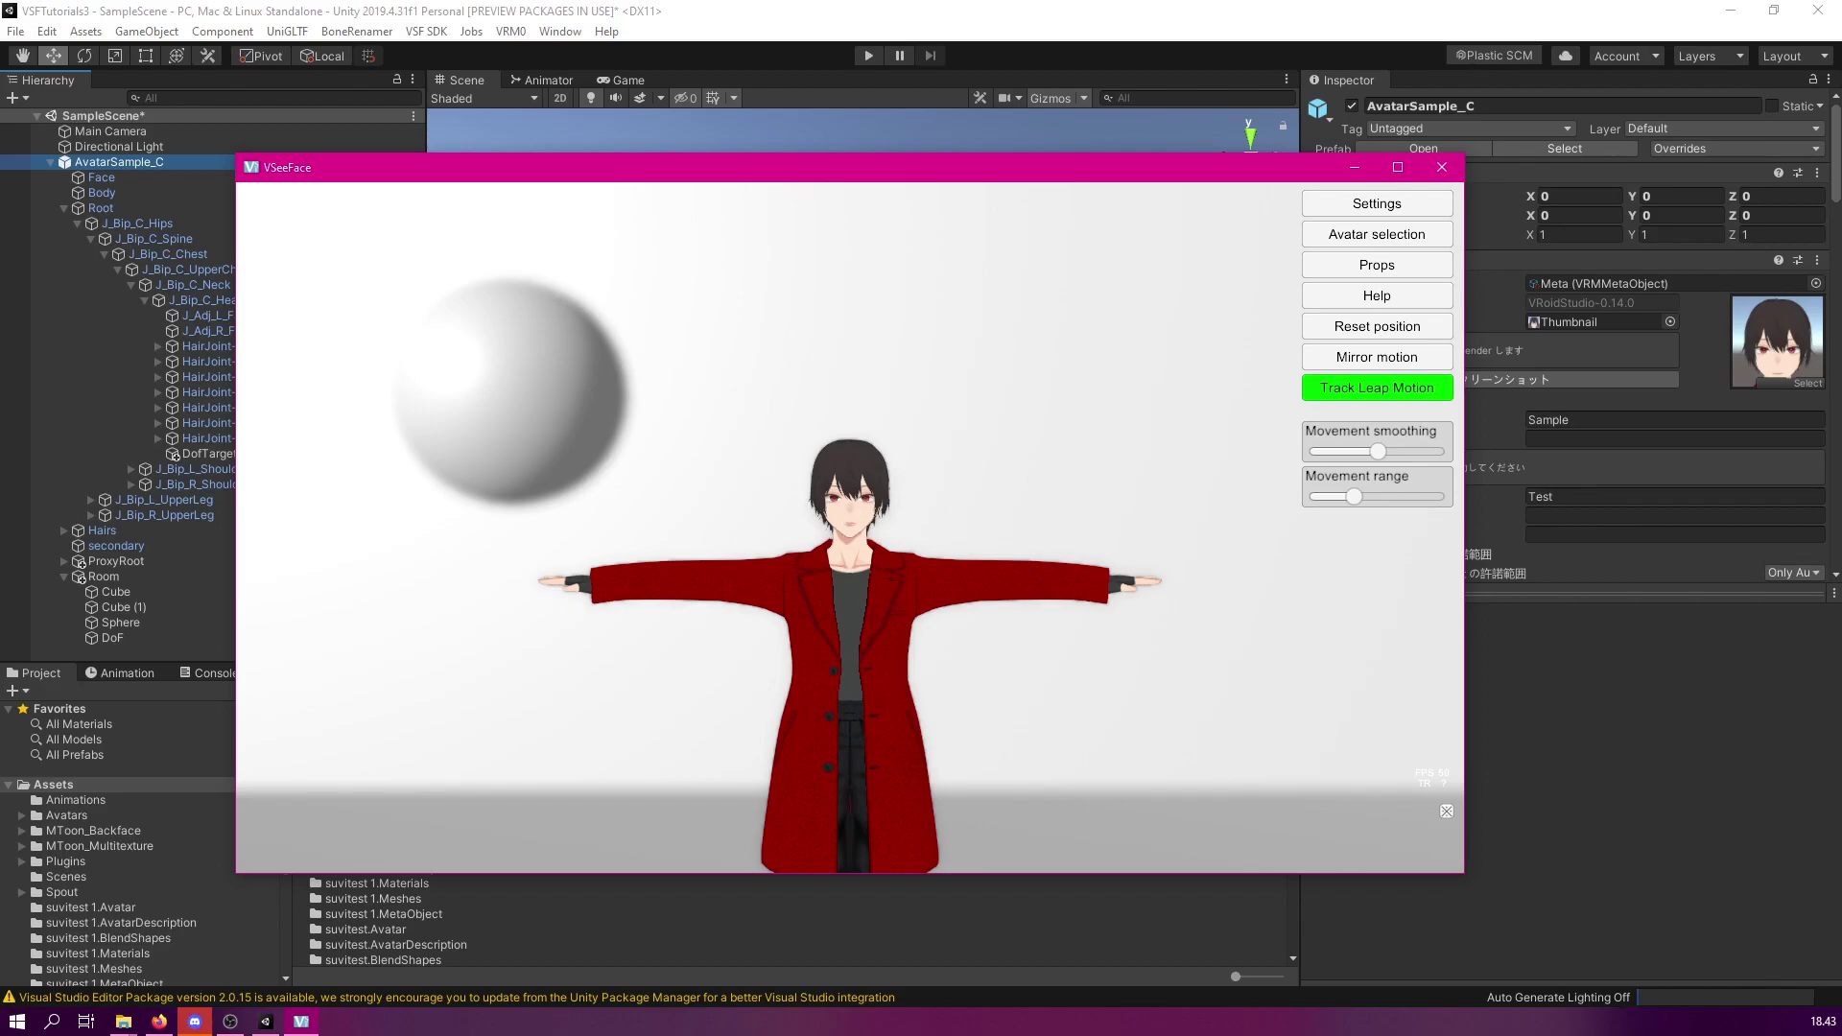
pyautogui.scroll(-5, 914, 340)
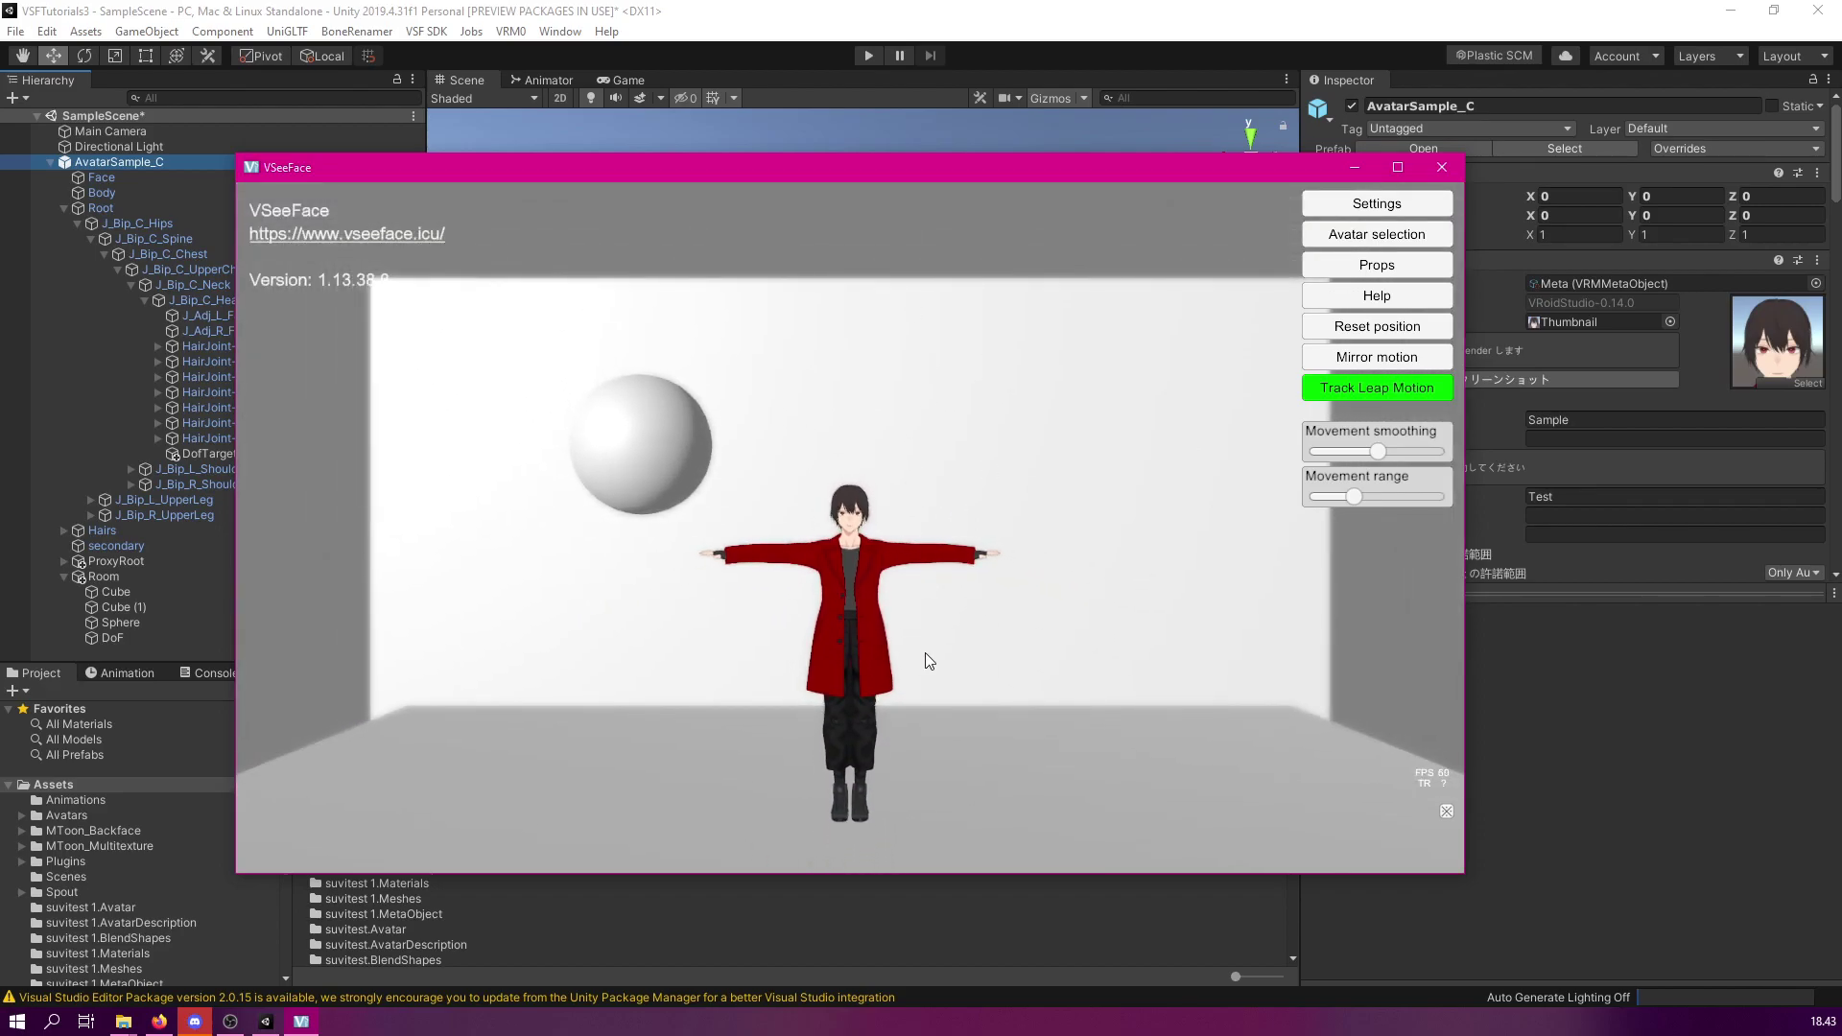
pyautogui.scroll(-3, 924, 653)
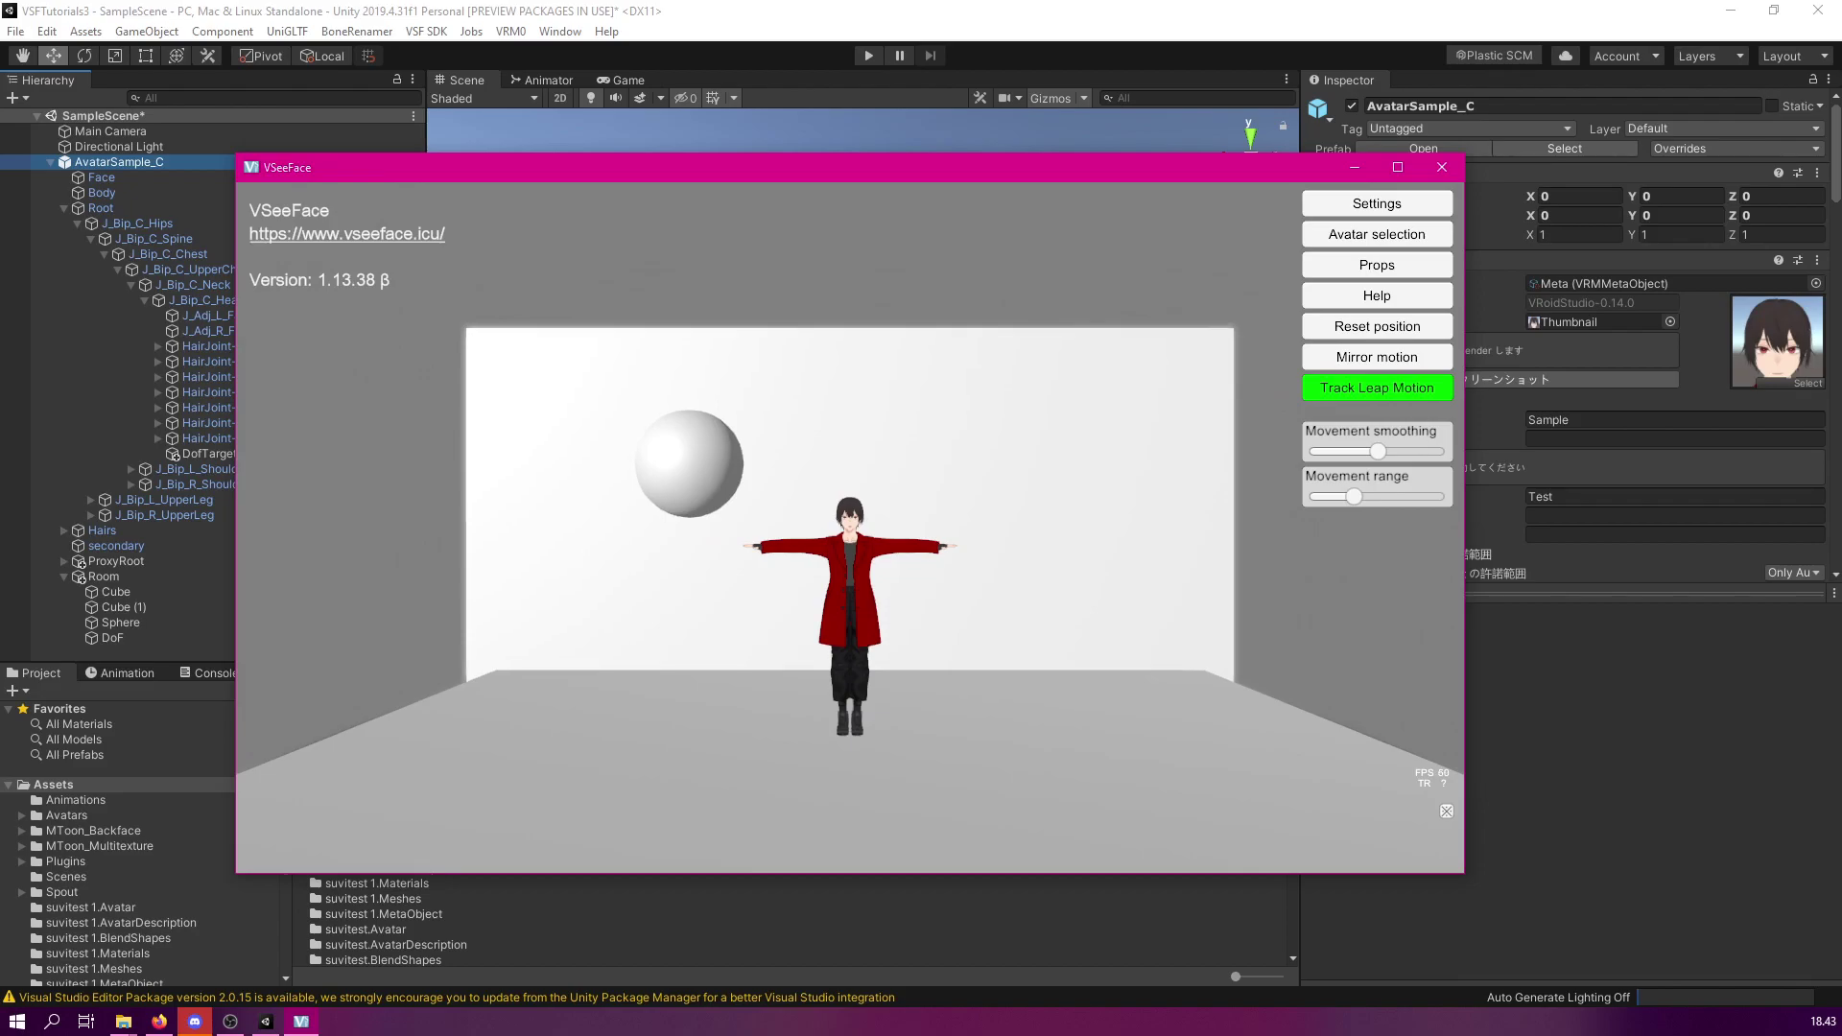
pyautogui.scroll(2, 849, 242)
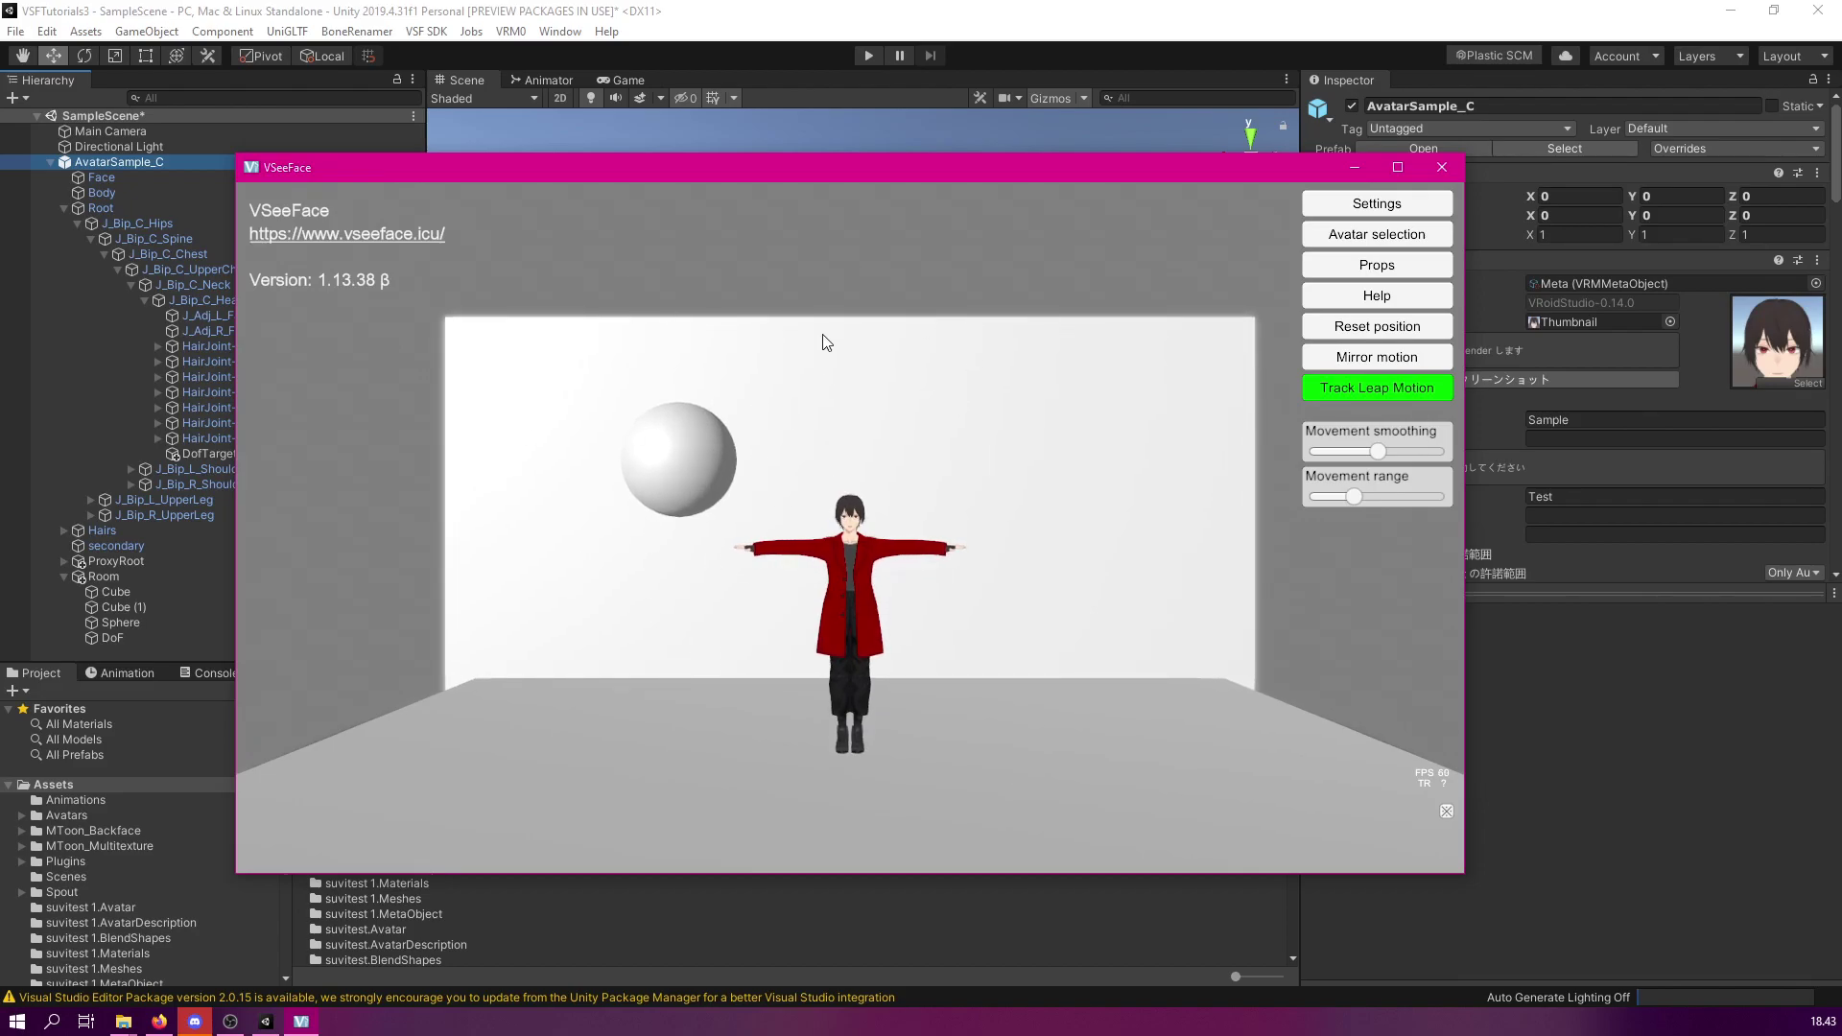
pyautogui.scroll(8, 826, 342)
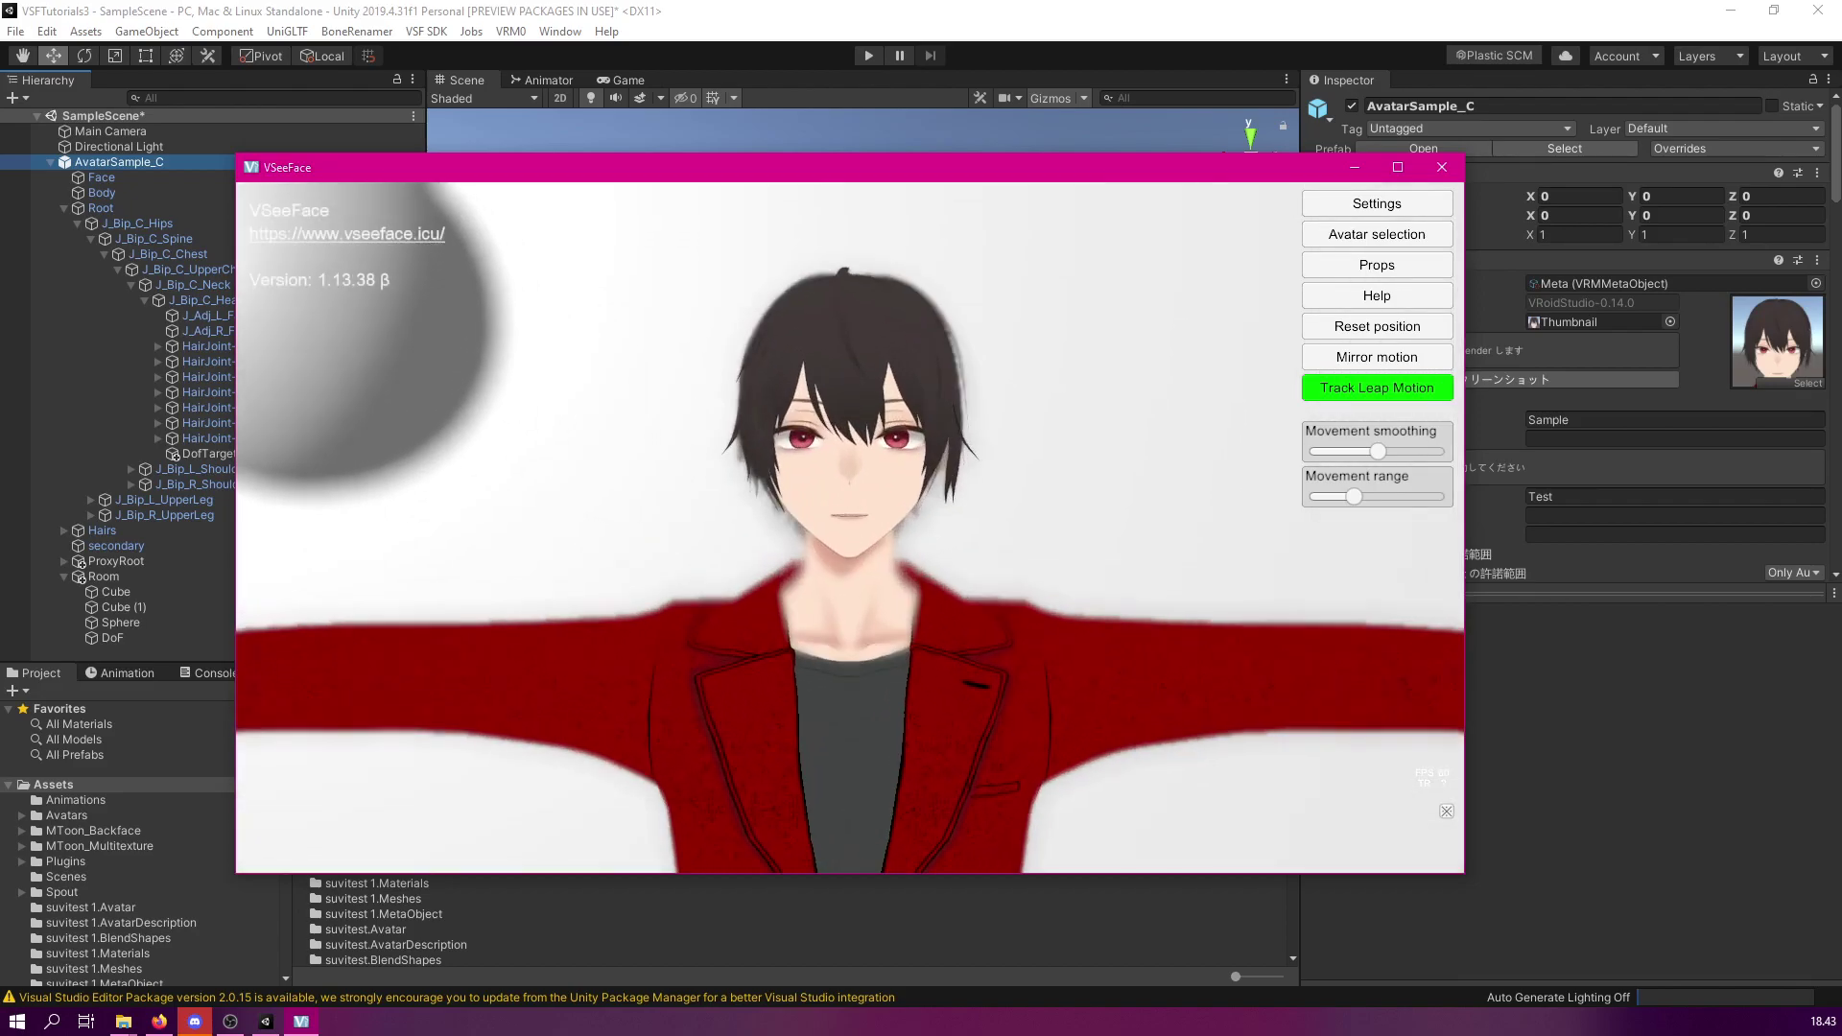
pyautogui.scroll(5, 947, 396)
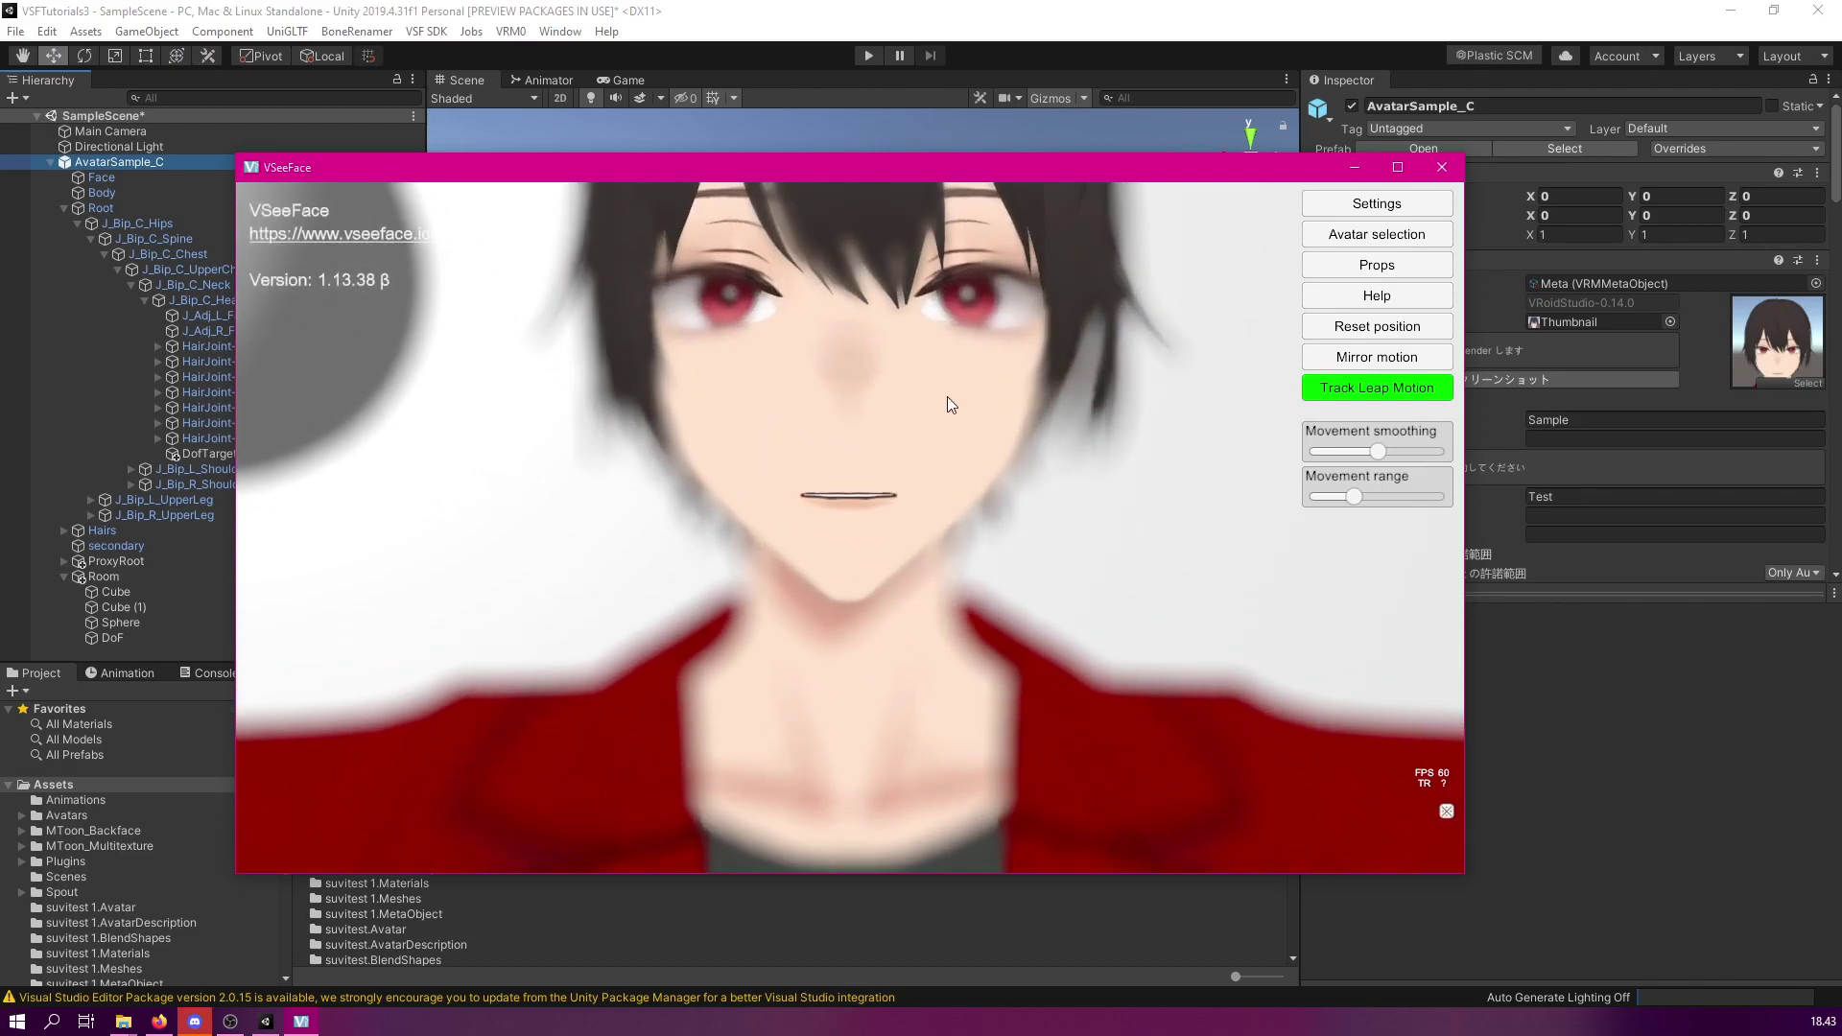
pyautogui.keyDown('alt'); pyautogui.moveTo(947, 396); pyautogui.dragTo(959, 458, button='middle'); pyautogui.keyUp('alt')
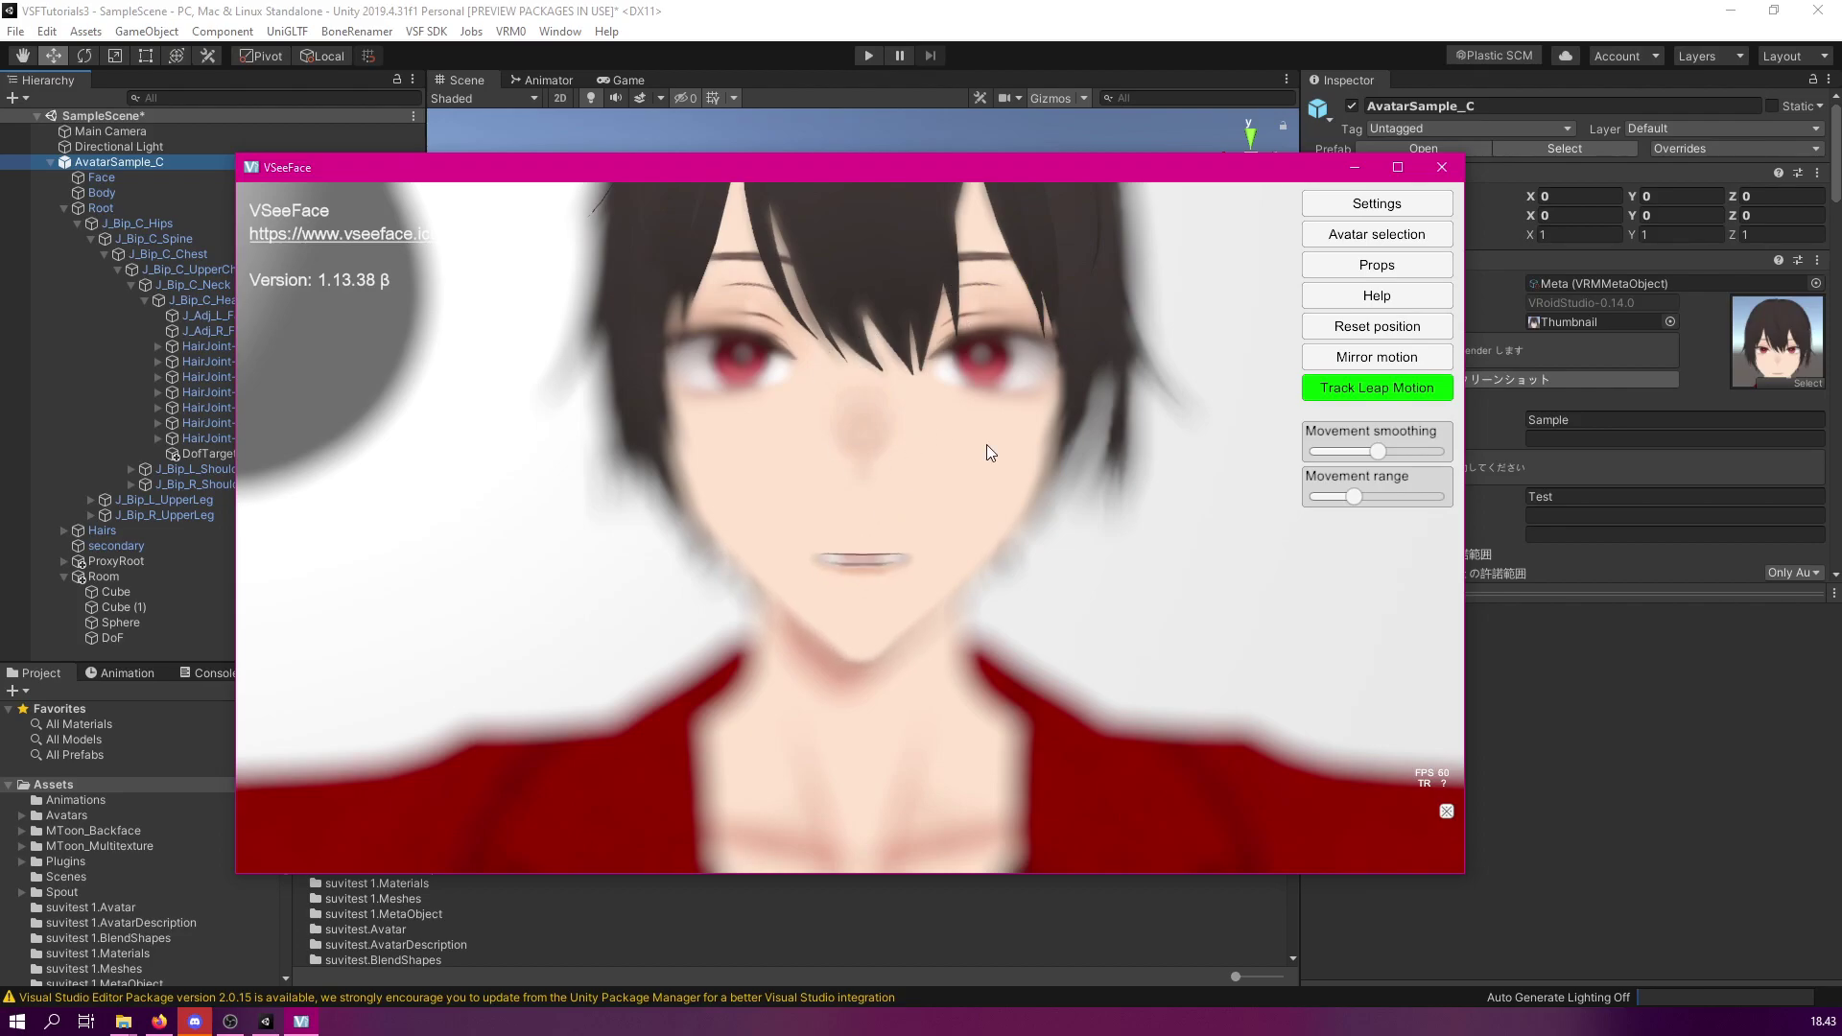
pyautogui.keyDown('alt'); pyautogui.scroll(5, 987, 445); pyautogui.keyUp('alt')
pyautogui.keyDown('alt'); pyautogui.moveTo(1007, 442); pyautogui.dragTo(1024, 522, button='middle'); pyautogui.keyUp('alt')
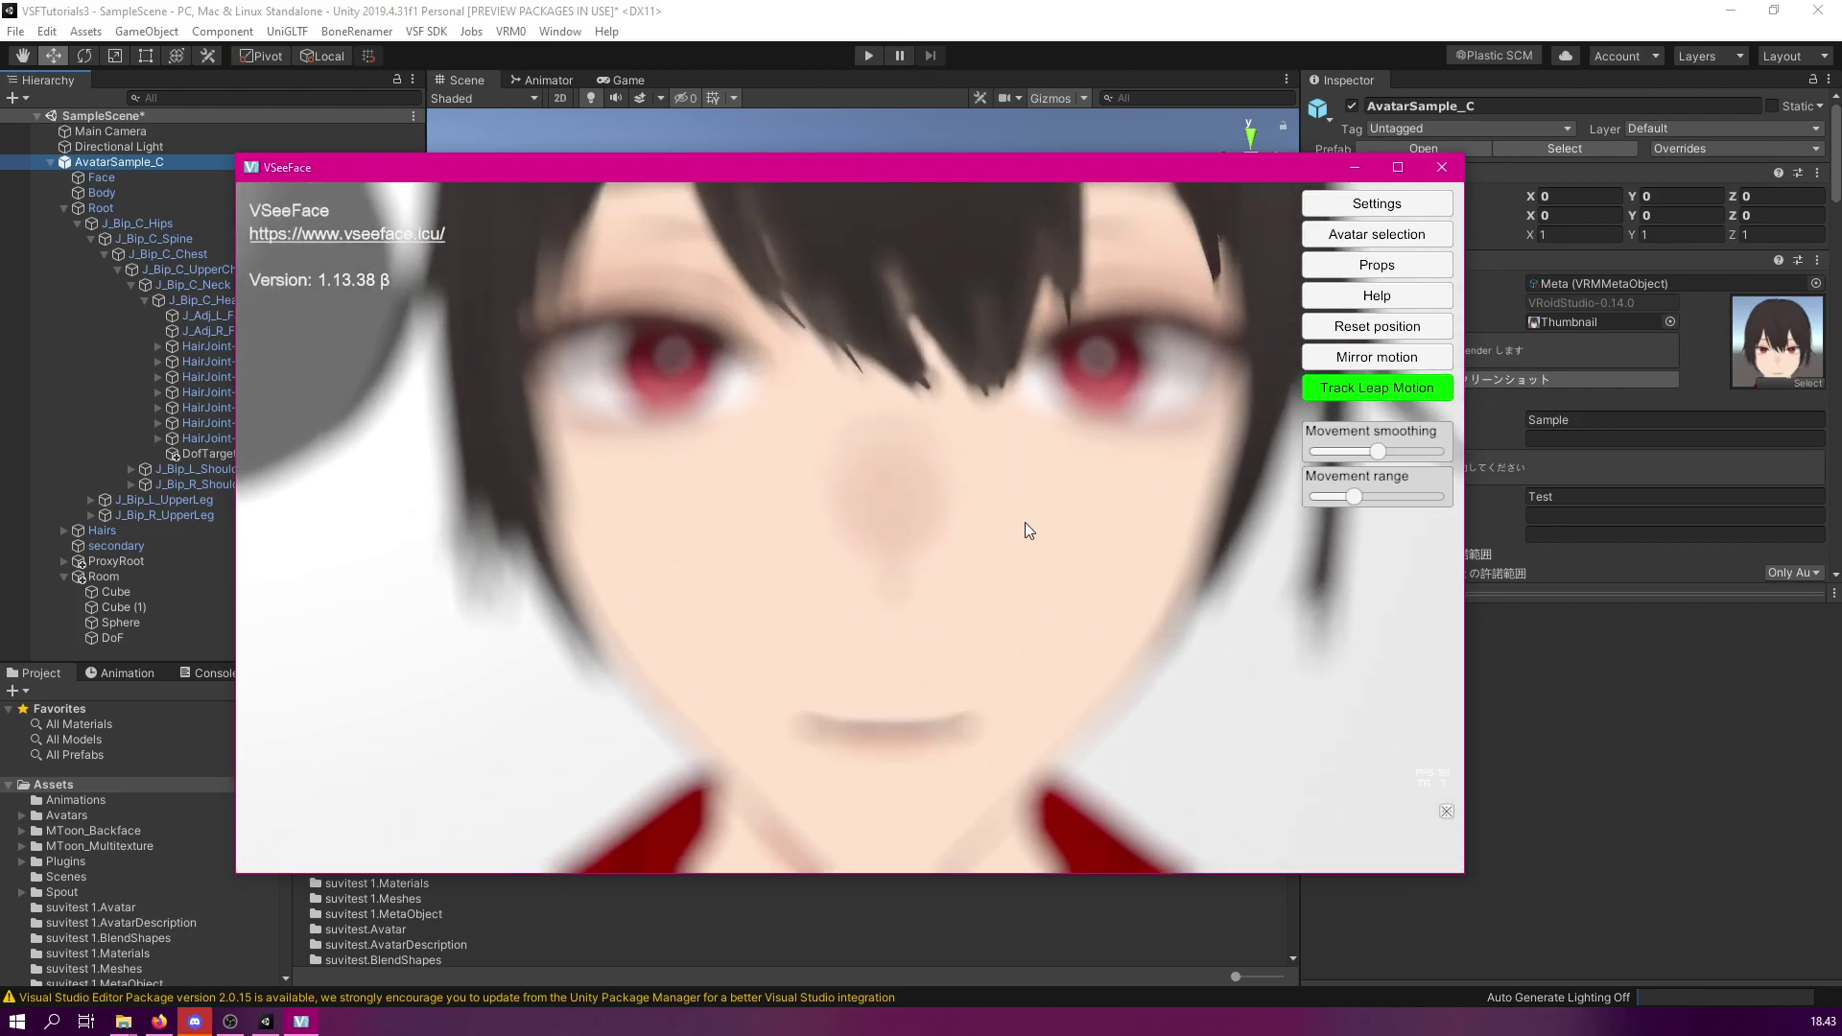
pyautogui.scroll(-5, 1024, 522)
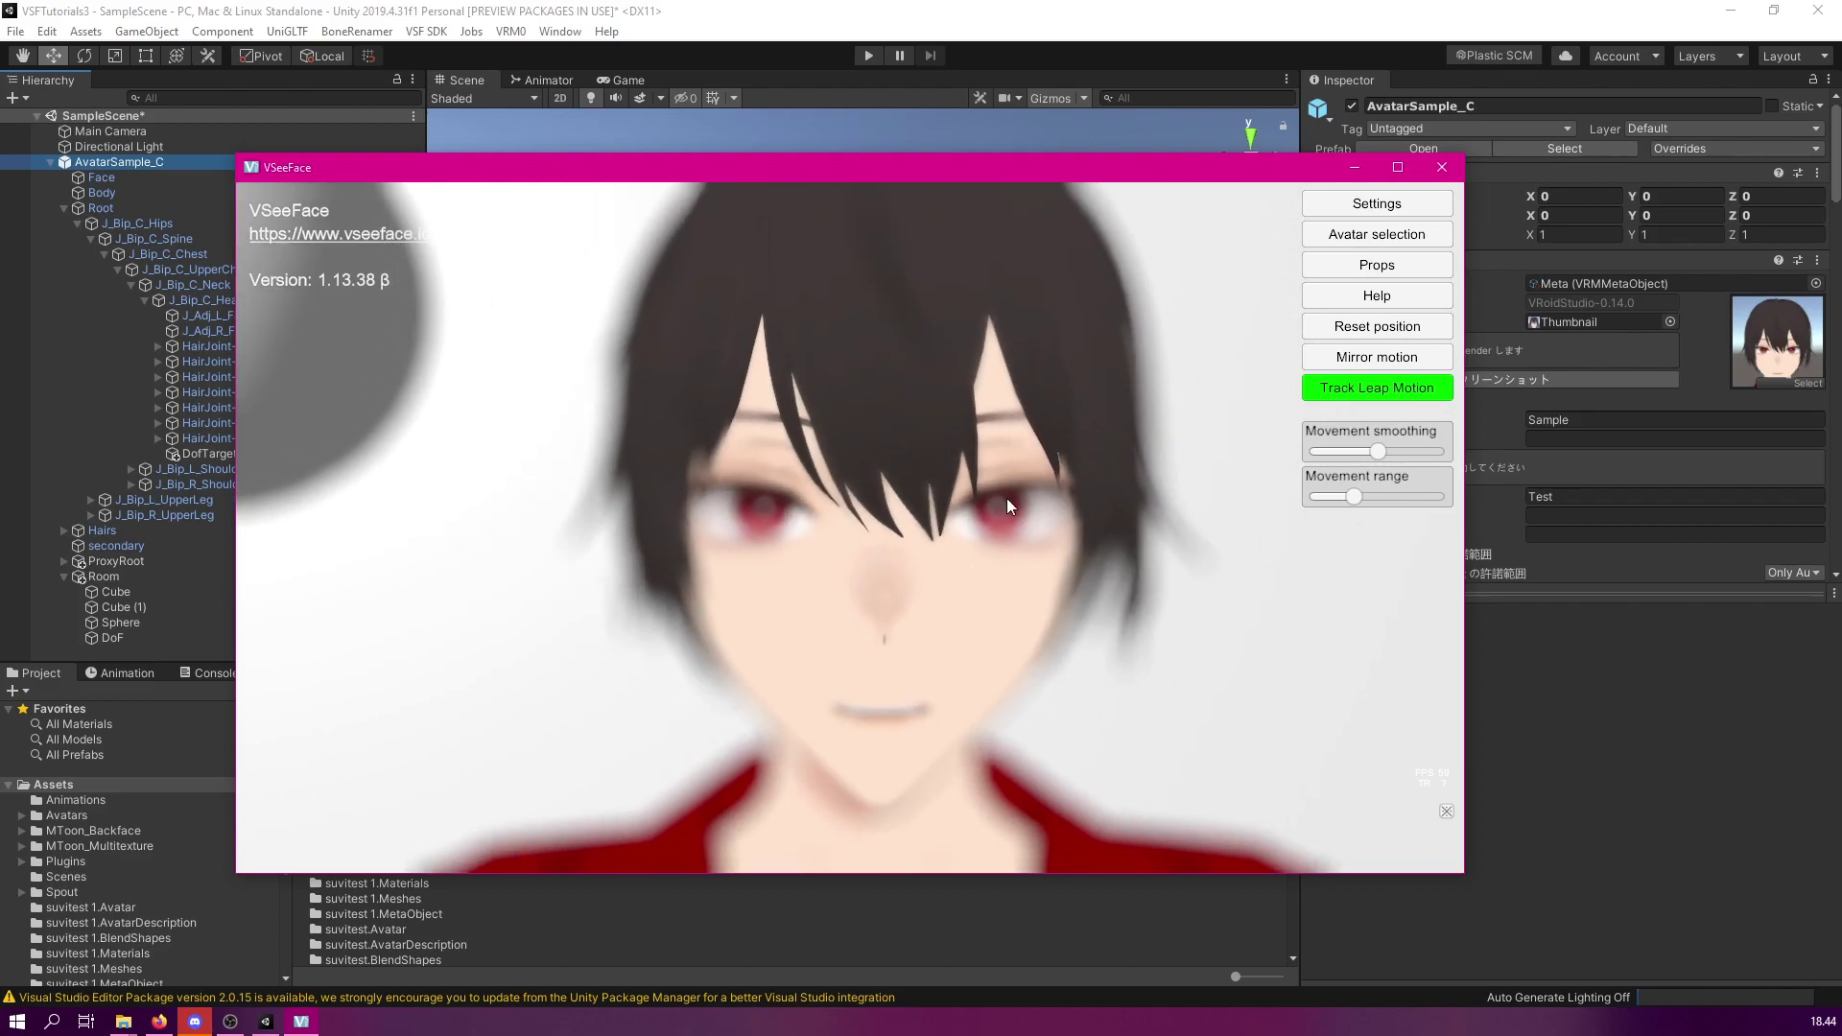
pyautogui.scroll(-5, 1005, 498)
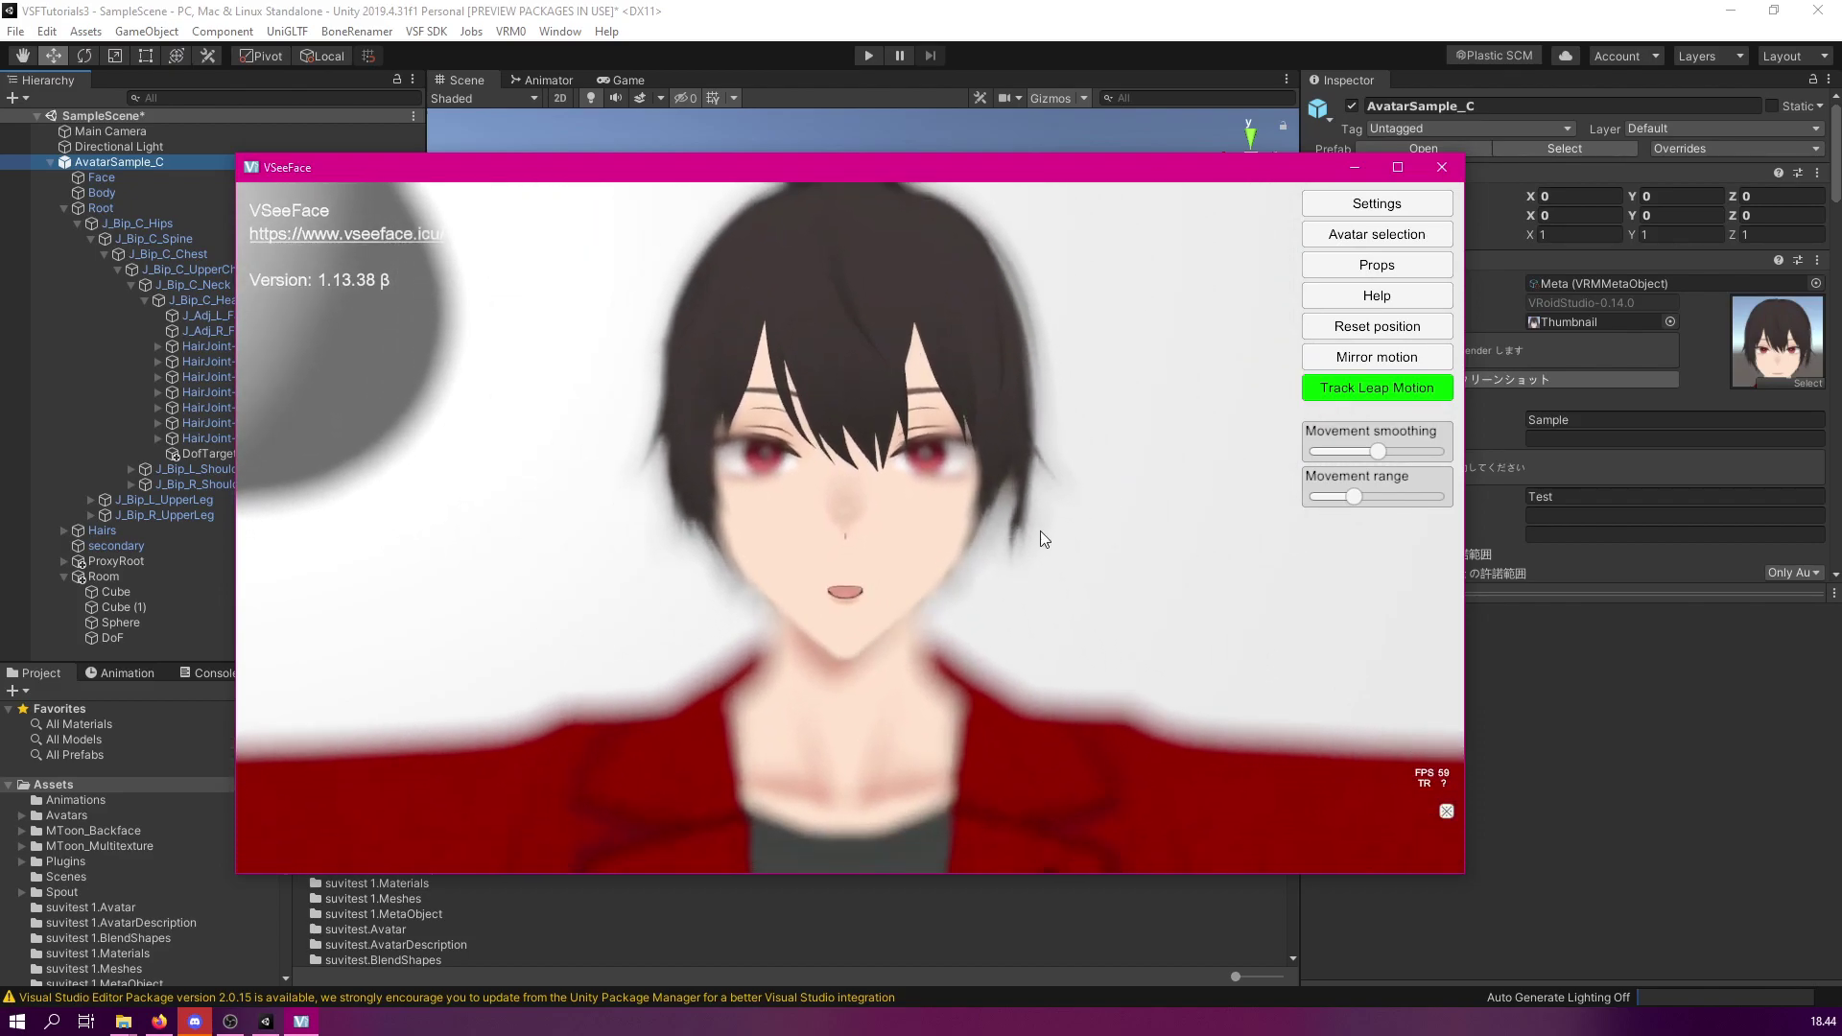
pyautogui.scroll(-5, 1032, 665)
pyautogui.scroll(5, 1032, 664)
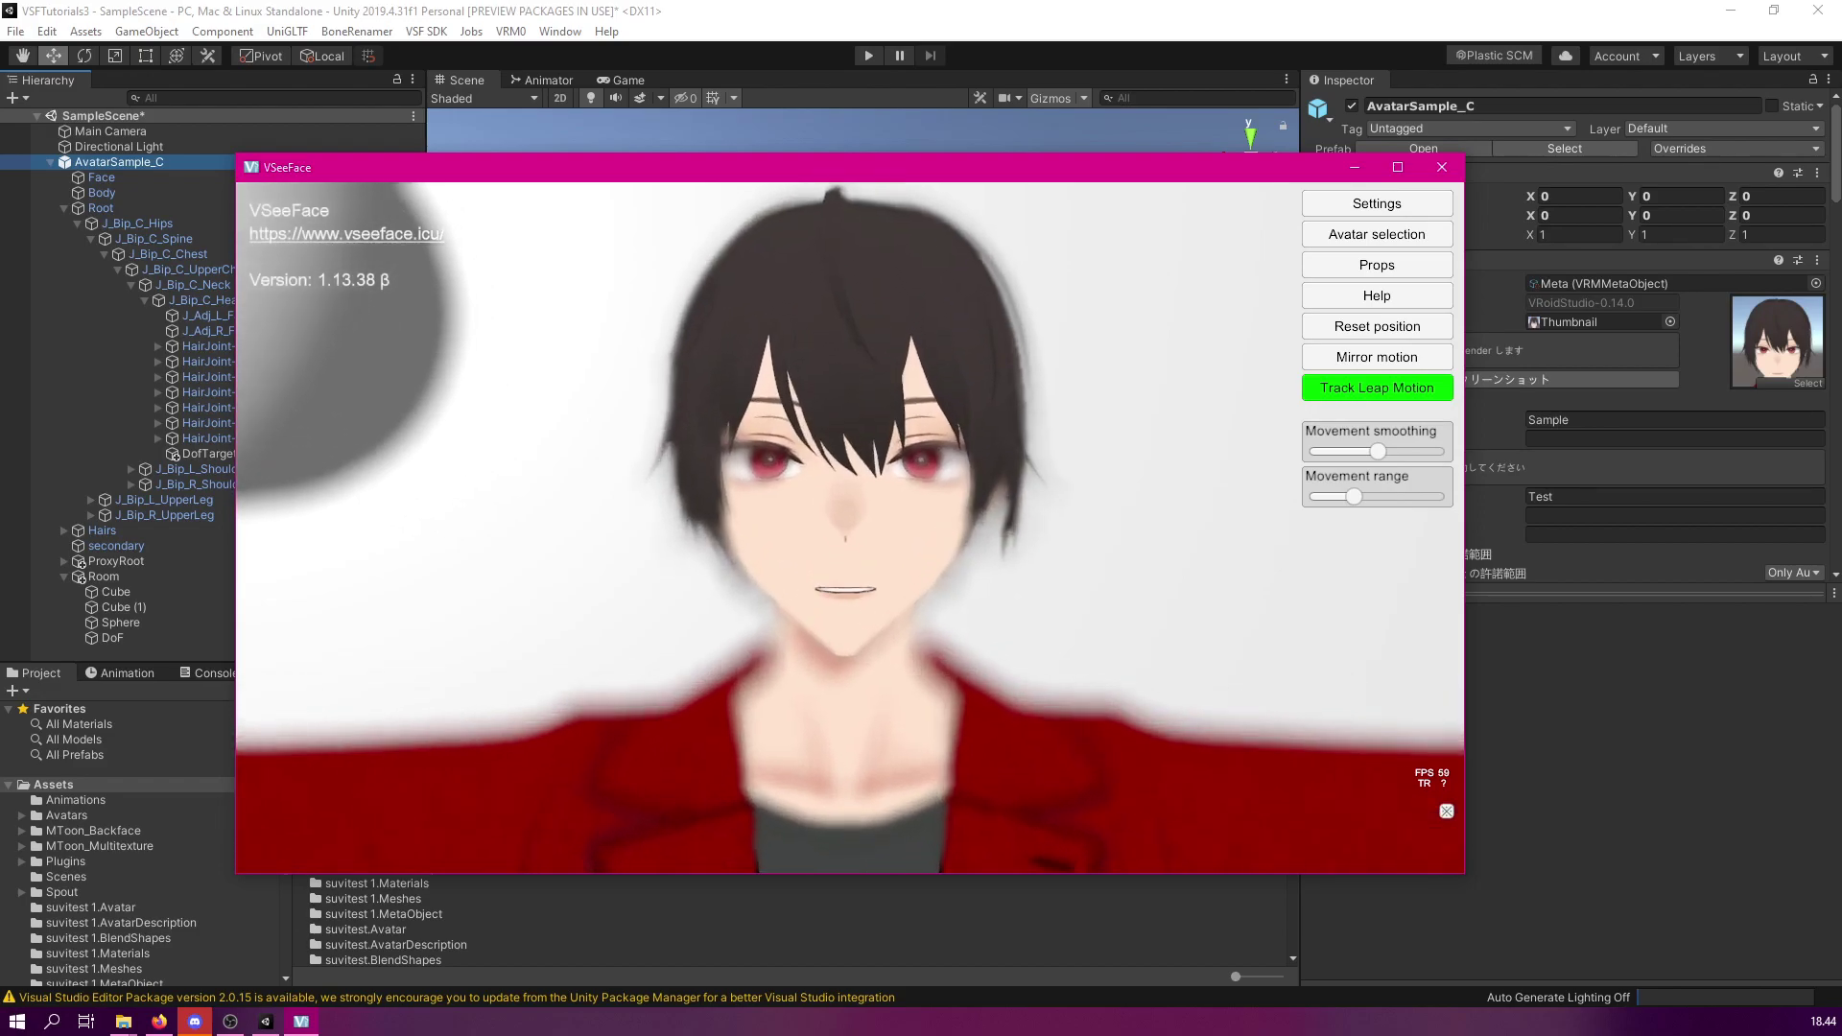
pyautogui.scroll(2, 1046, 475)
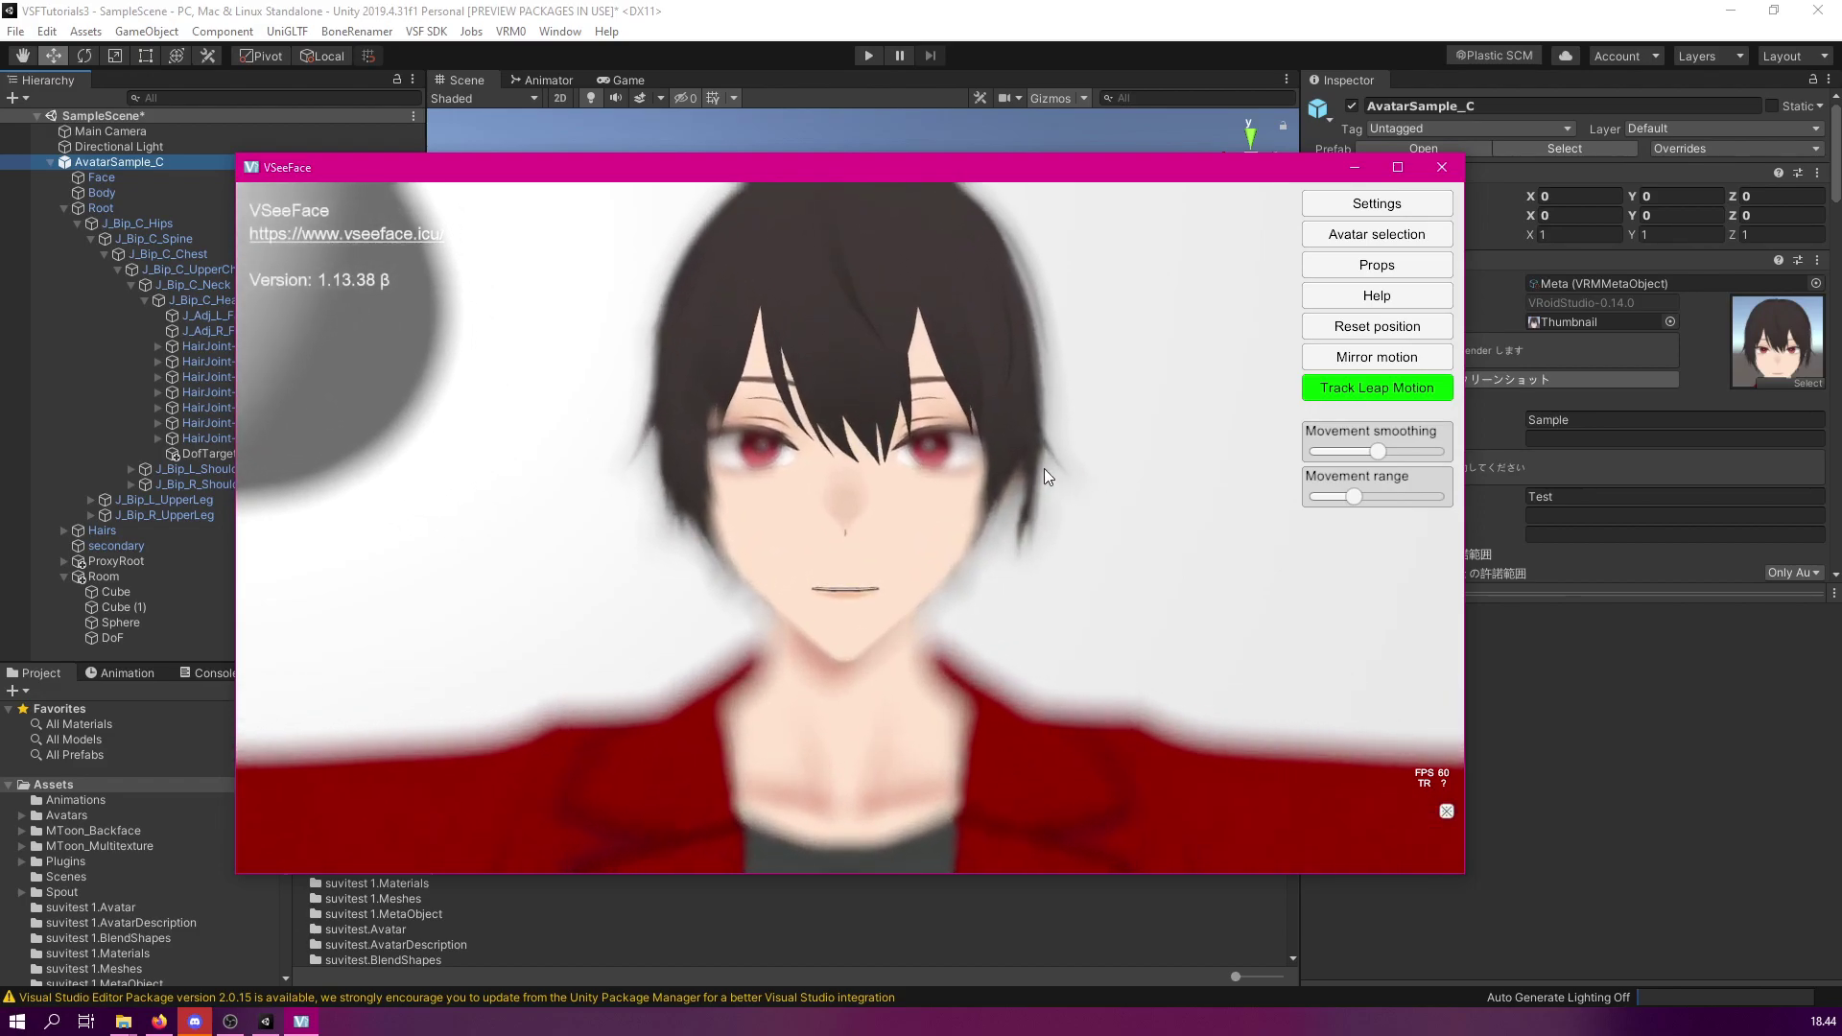
pyautogui.keyDown('alt'); pyautogui.moveTo(1044, 469); pyautogui.dragTo(1201, 474); pyautogui.keyUp('alt')
pyautogui.scroll(-1, 1201, 474)
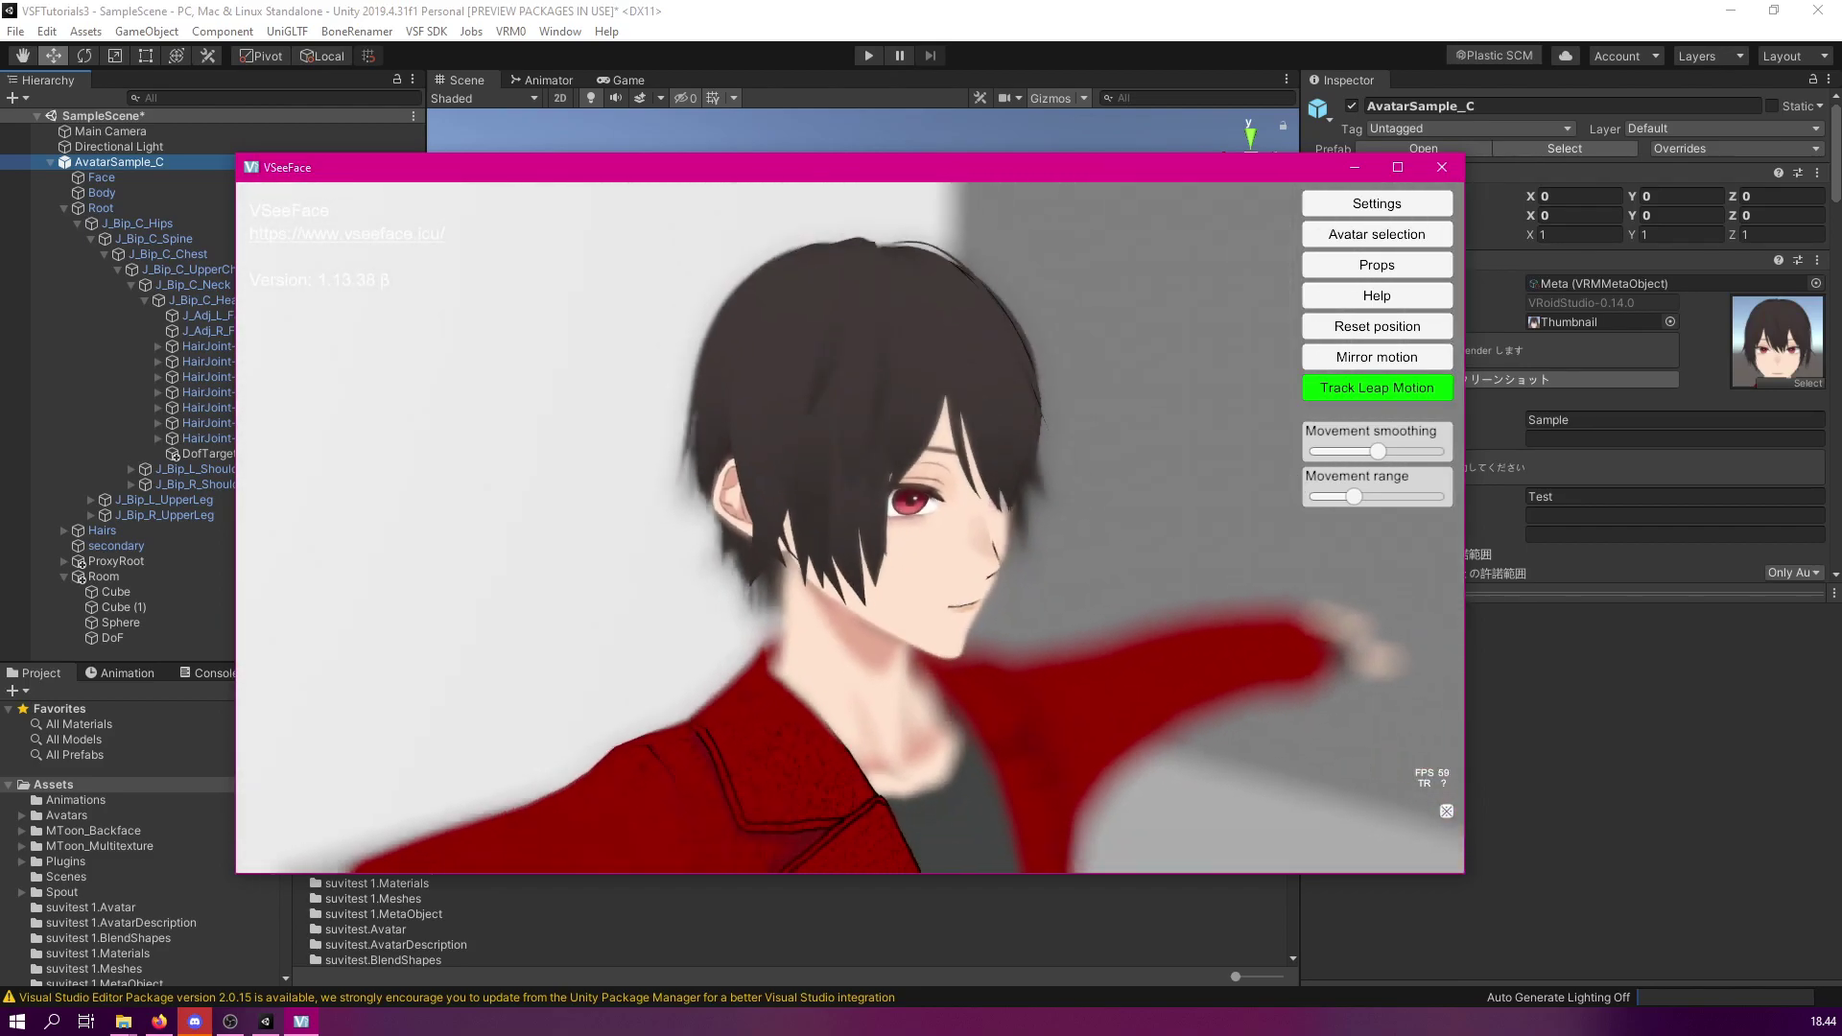
pyautogui.keyDown('alt'); pyautogui.scroll(-5, 850, 527); pyautogui.keyUp('alt')
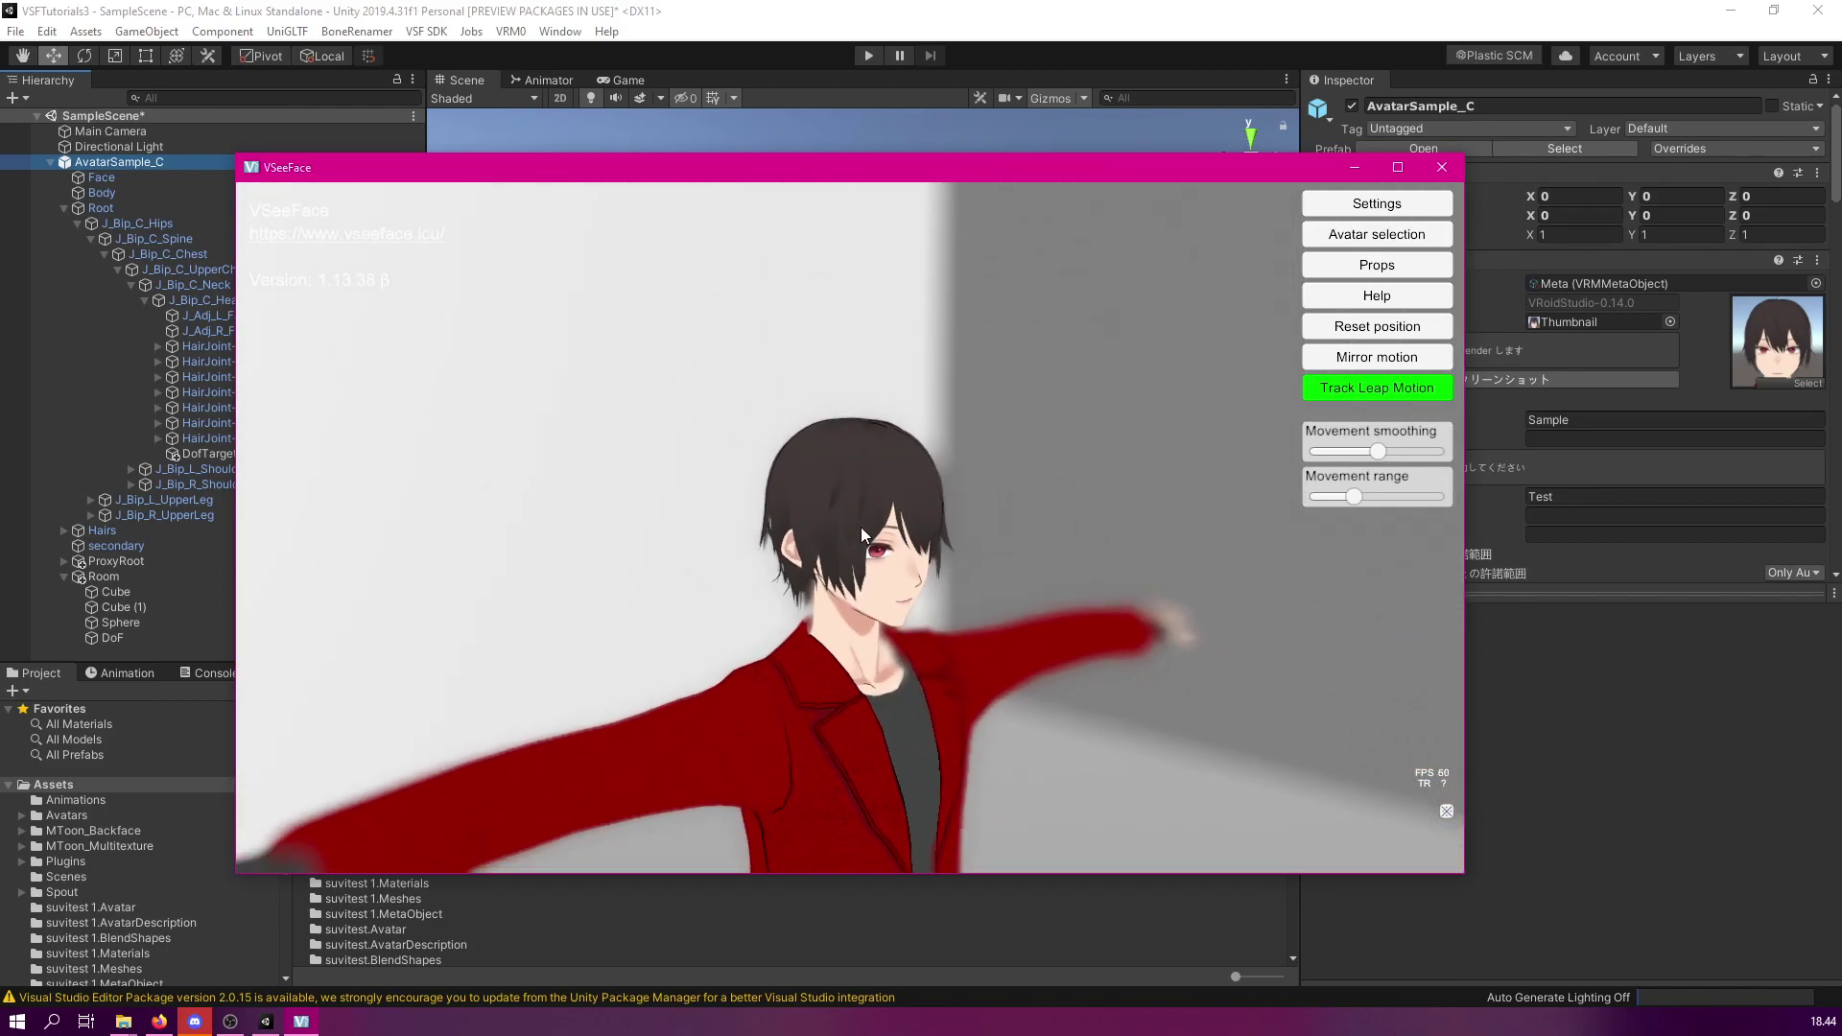
pyautogui.keyDown('alt'); pyautogui.scroll(-2, 860, 526); pyautogui.keyUp('alt')
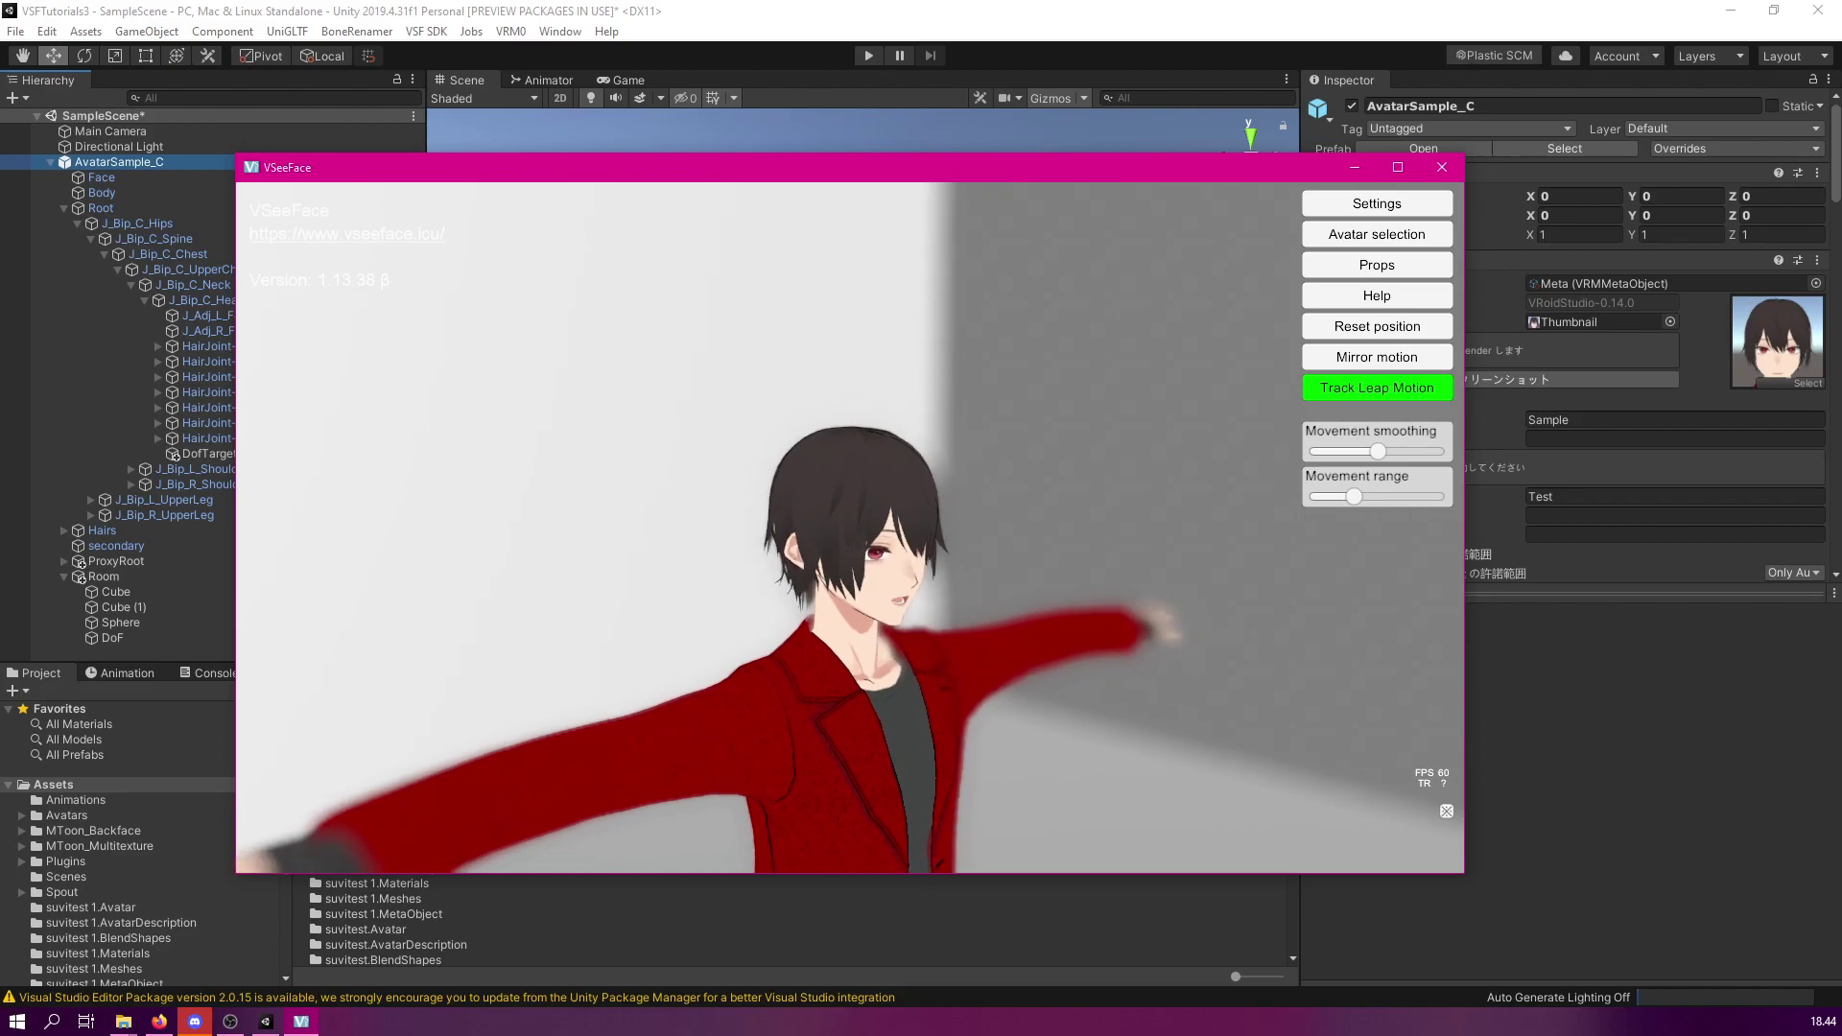
pyautogui.keyDown('alt'); pyautogui.moveTo(827, 527); pyautogui.dragTo(1137, 527); pyautogui.keyUp('alt')
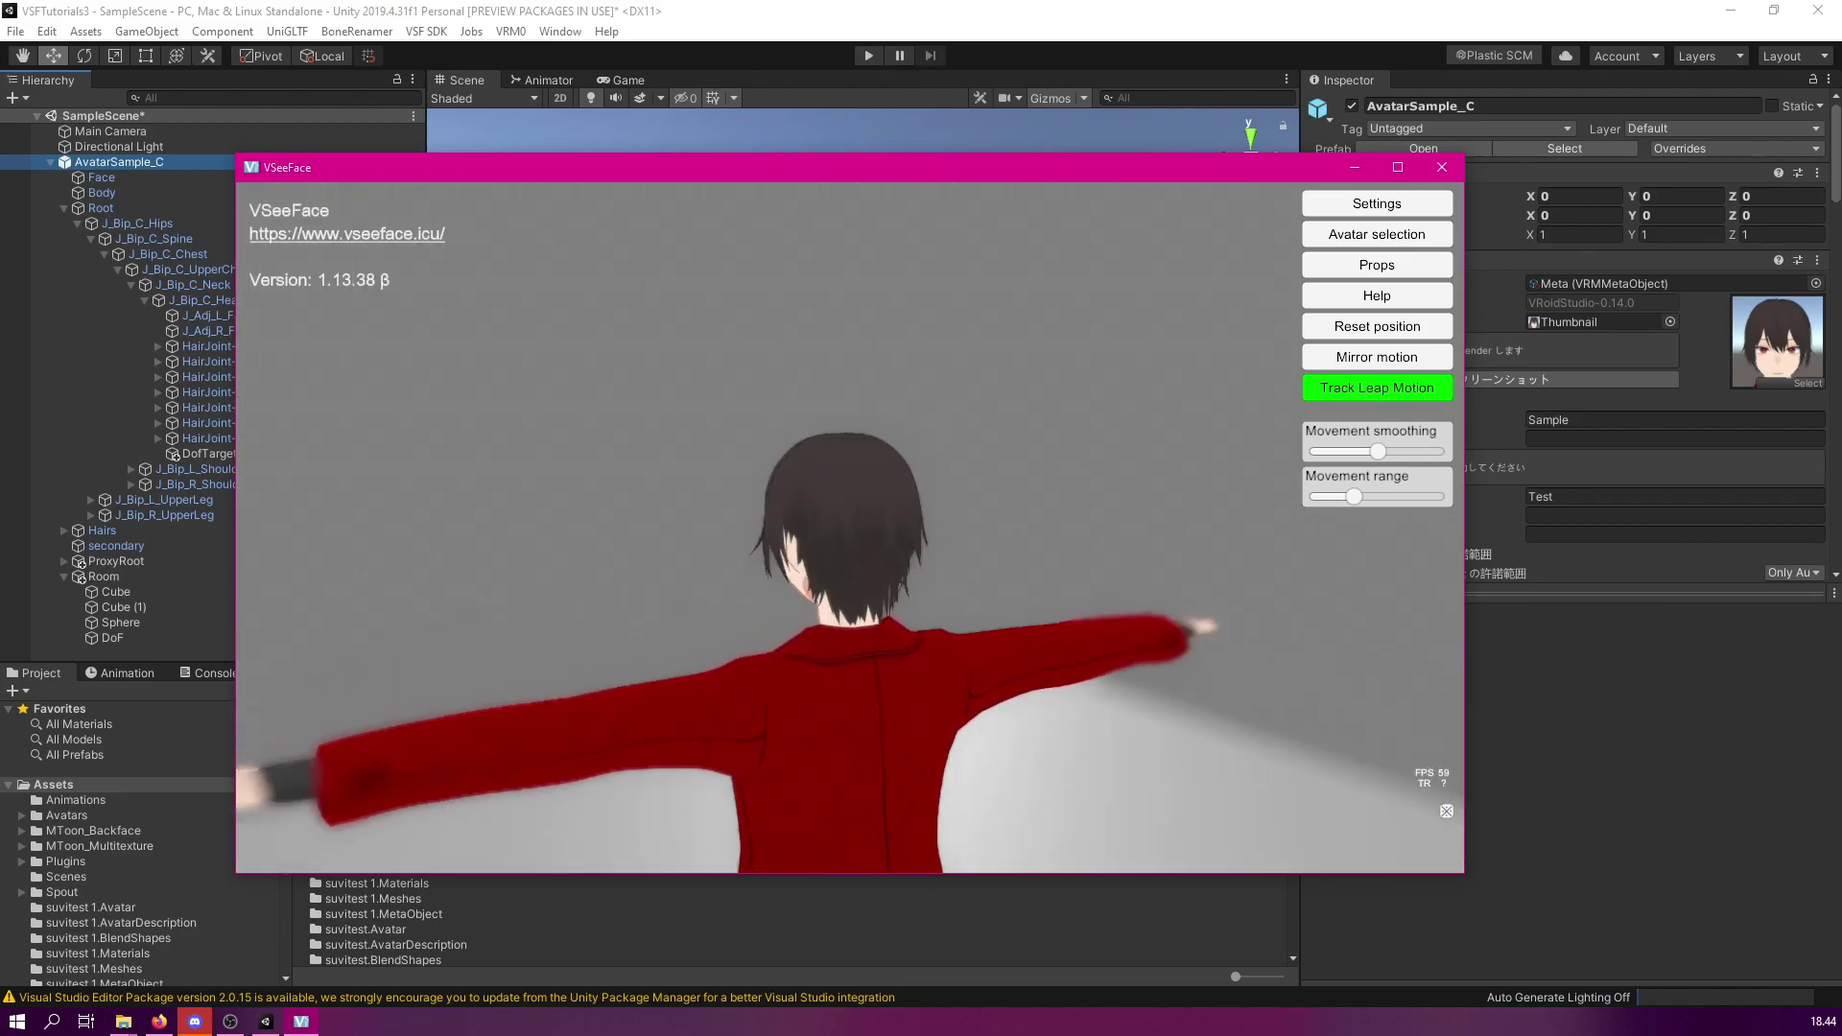
pyautogui.moveTo(1344, 528); pyautogui.dragTo(721, 508, button='right')
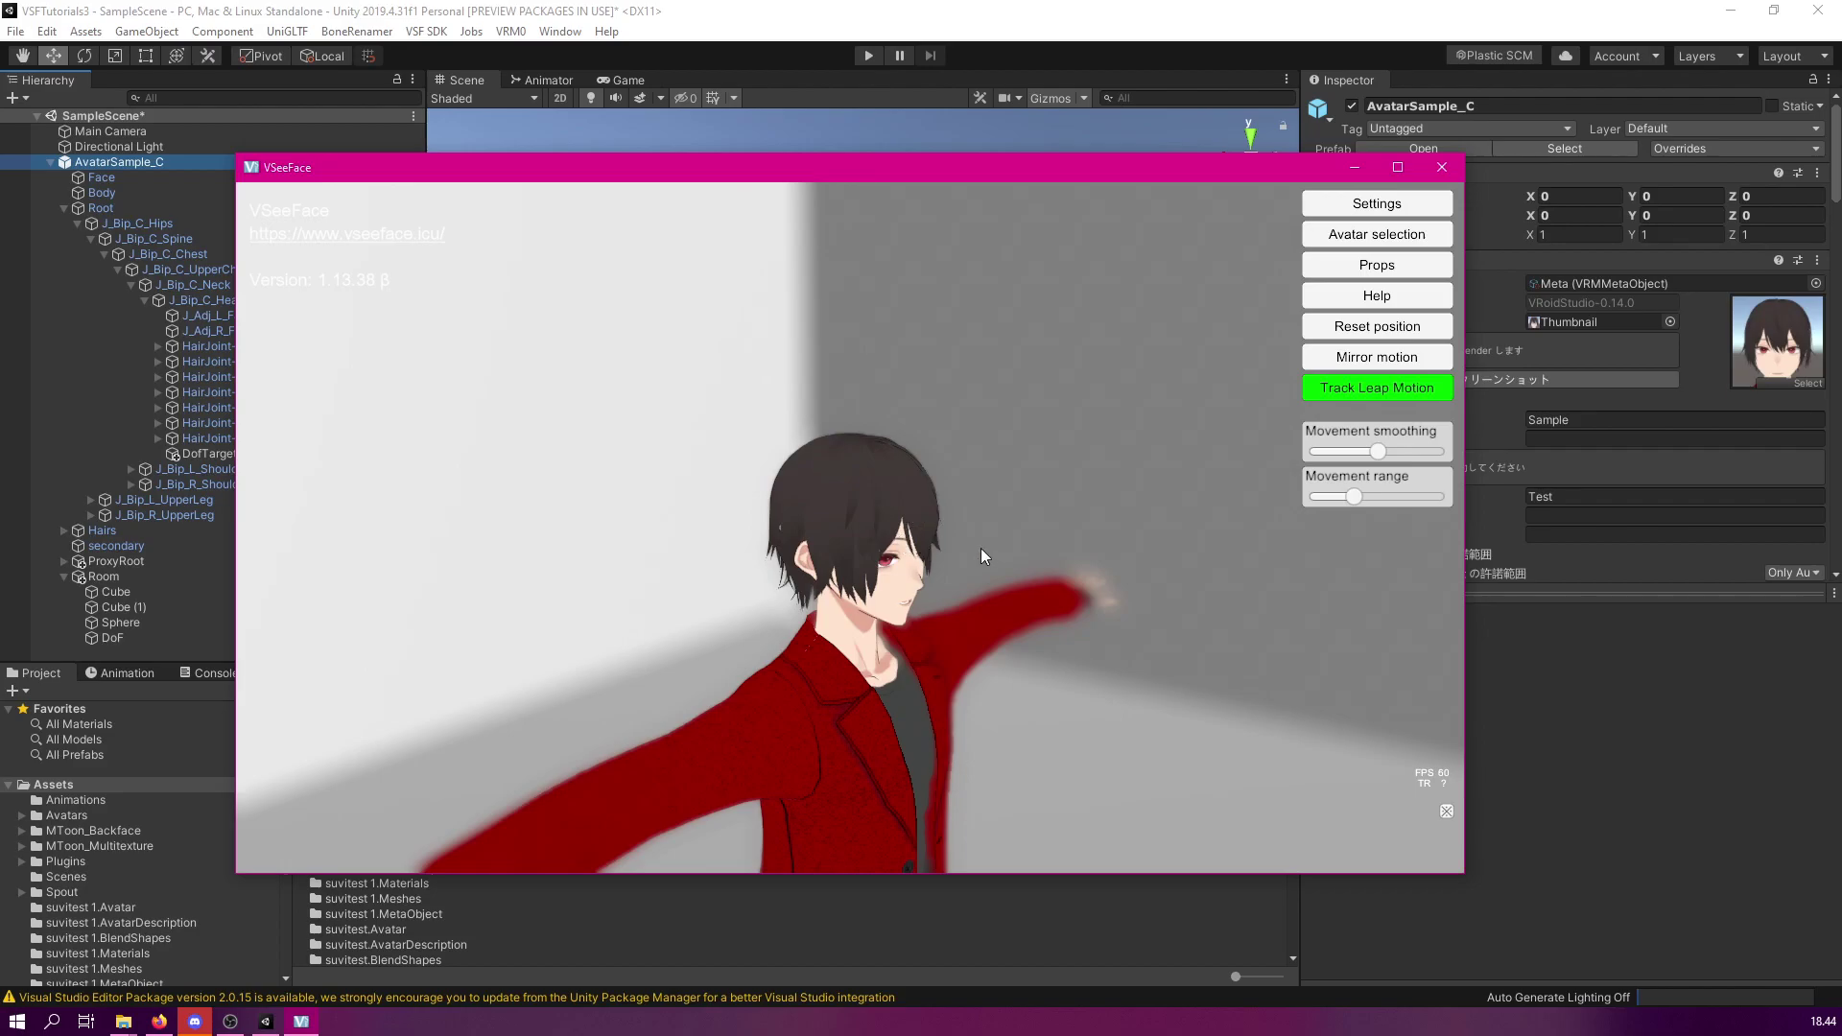
pyautogui.keyDown('alt'); pyautogui.moveTo(1026, 575); pyautogui.dragTo(563, 448); pyautogui.keyUp('alt')
pyautogui.scroll(5, 715, 437)
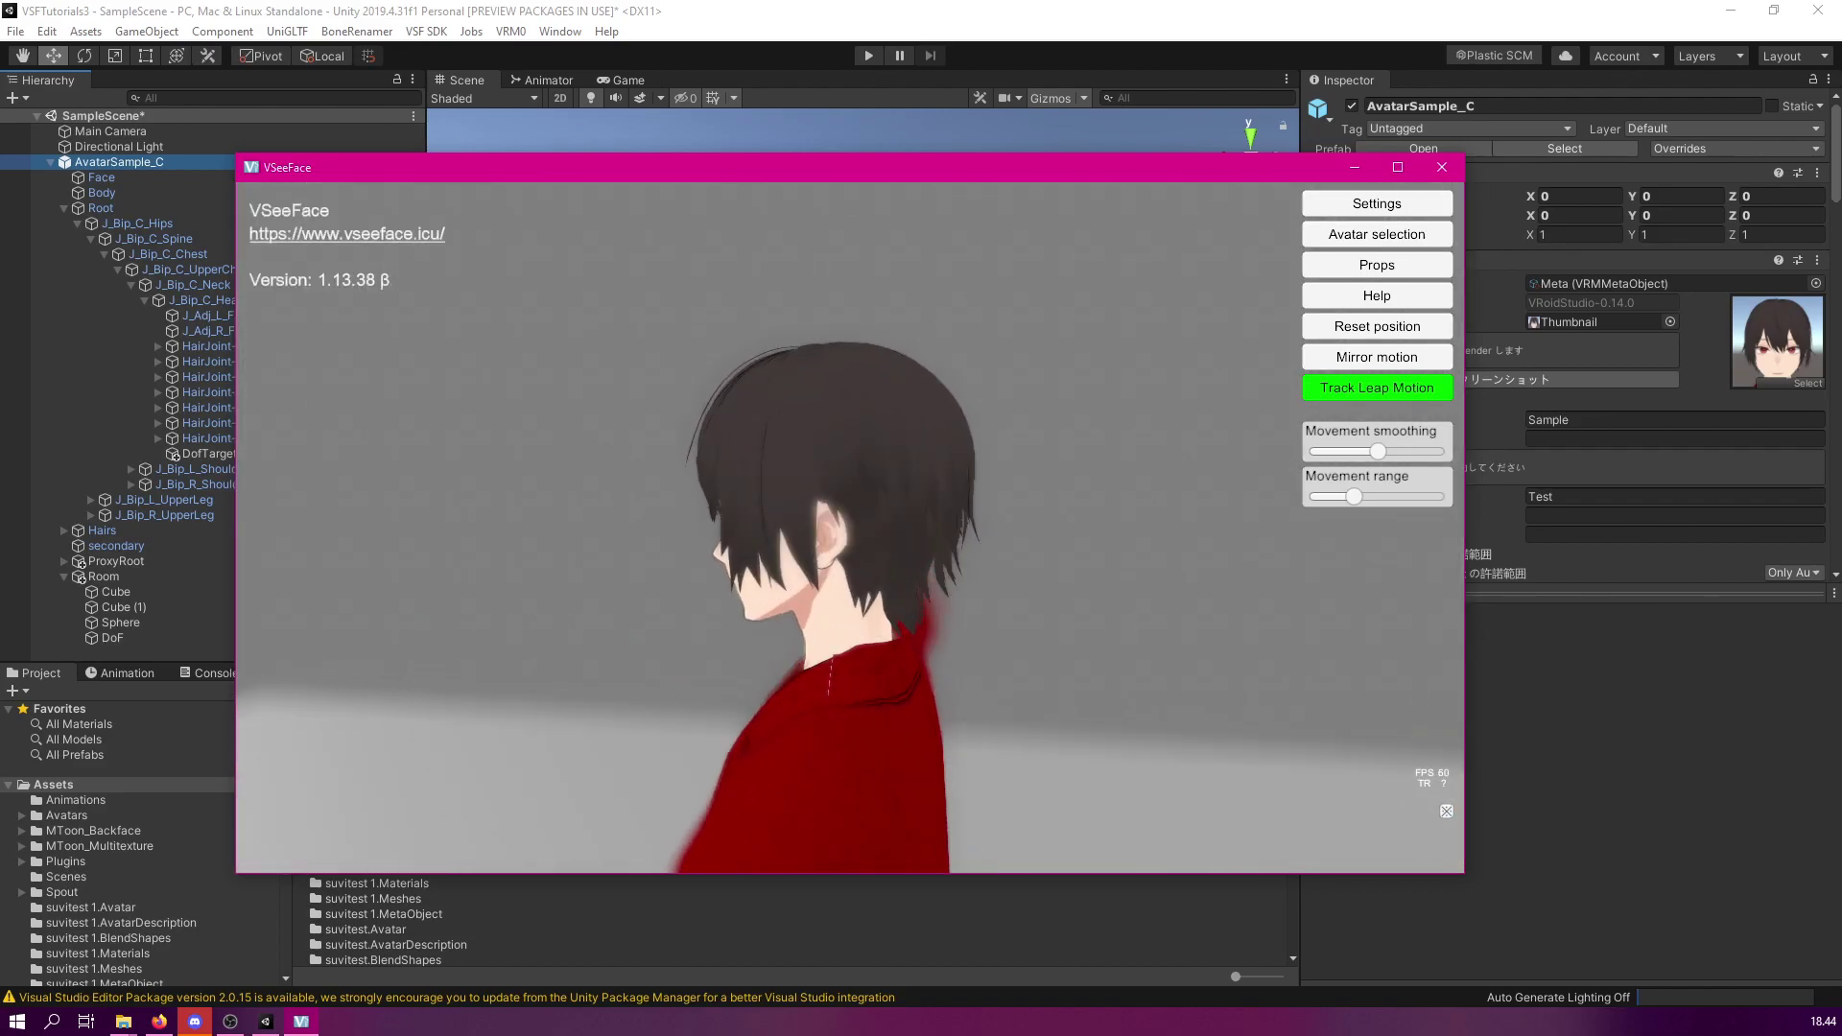
pyautogui.keyDown('alt'); pyautogui.moveTo(716, 437); pyautogui.dragTo(1384, 538); pyautogui.keyUp('alt')
pyautogui.scroll(-6, 766, 608)
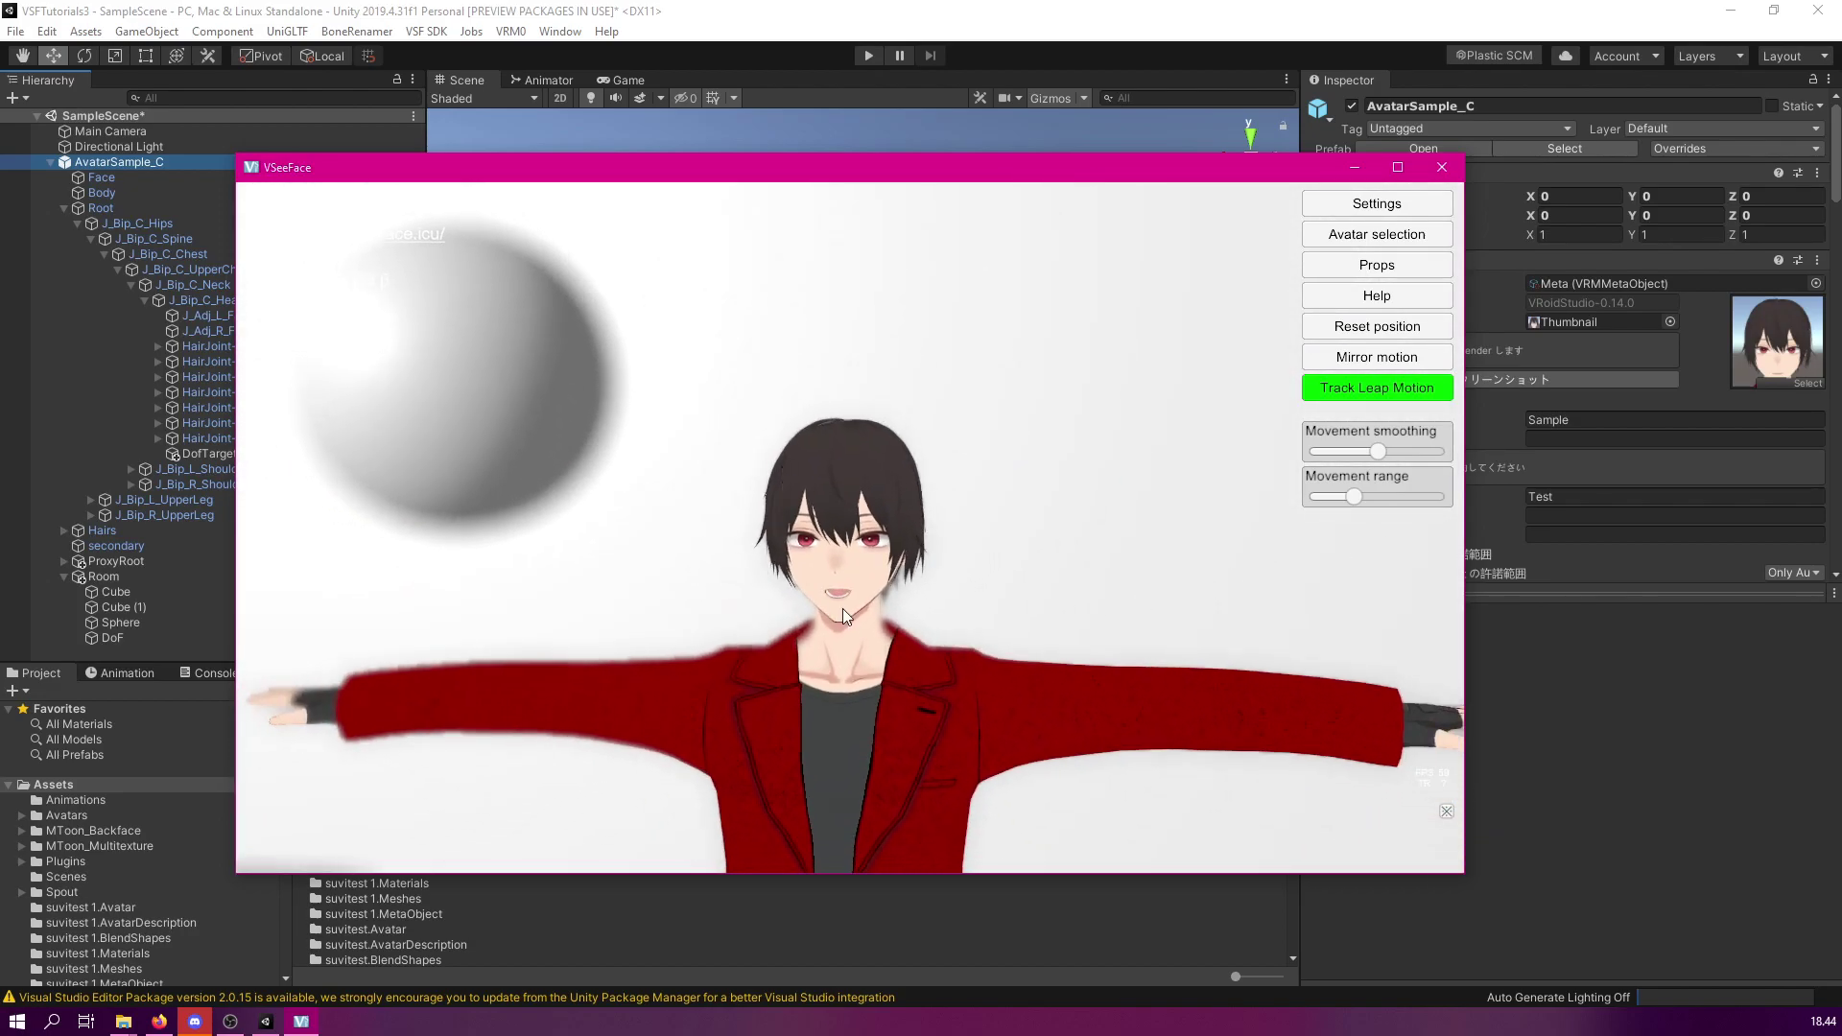
pyautogui.scroll(-5, 842, 608)
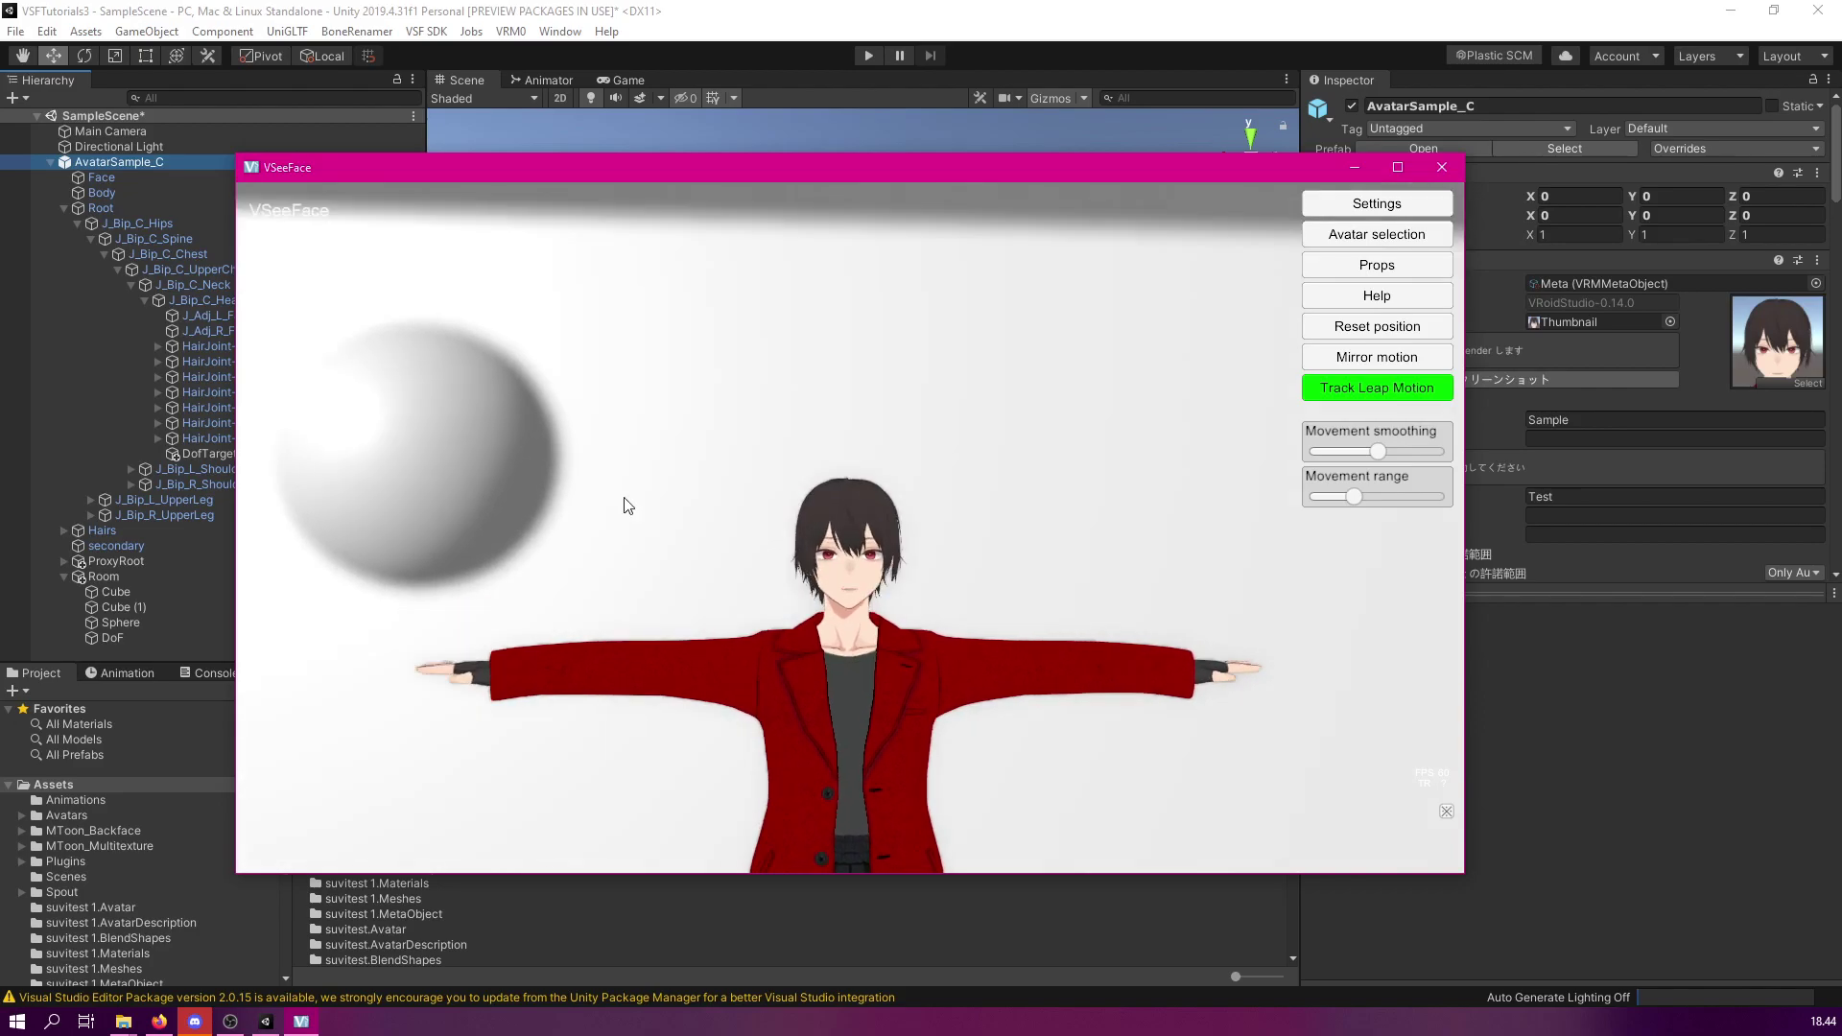
# Close VSeeFace, collapse the Root bones, and show the DoF object's depth-of-field settings
pyautogui.click(1447, 165)
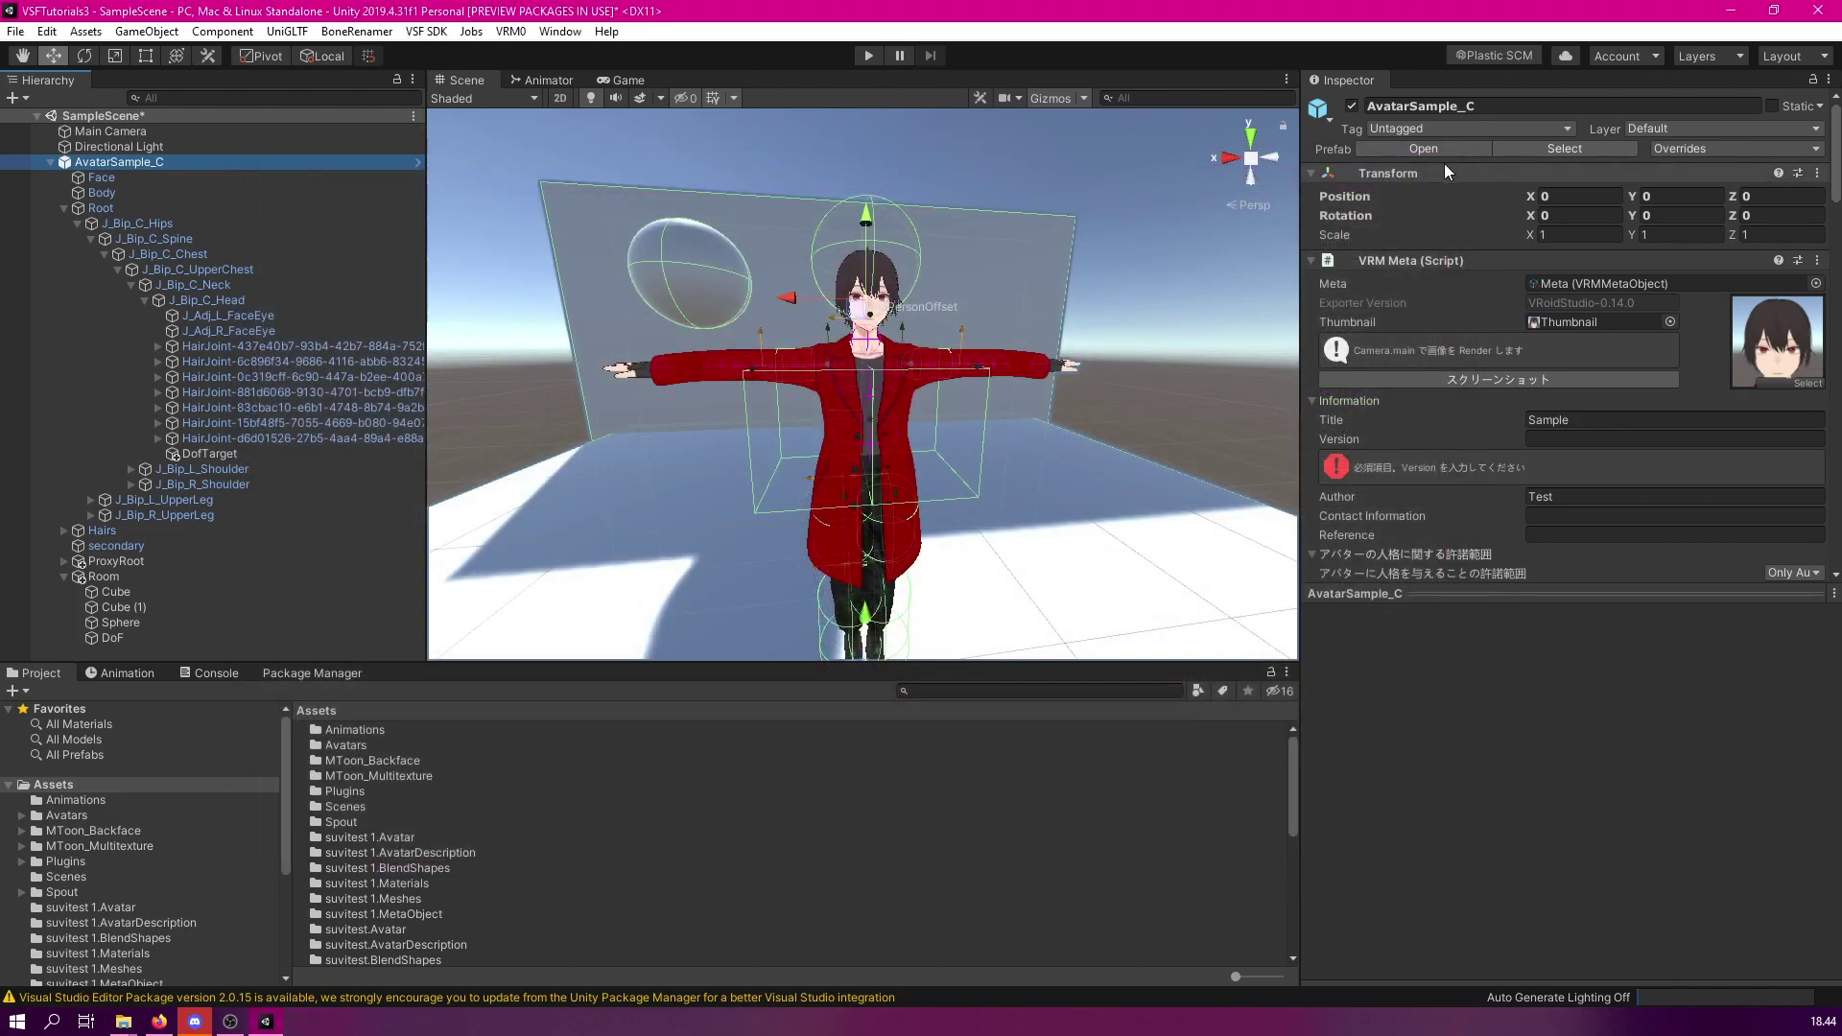
pyautogui.click(497, 309)
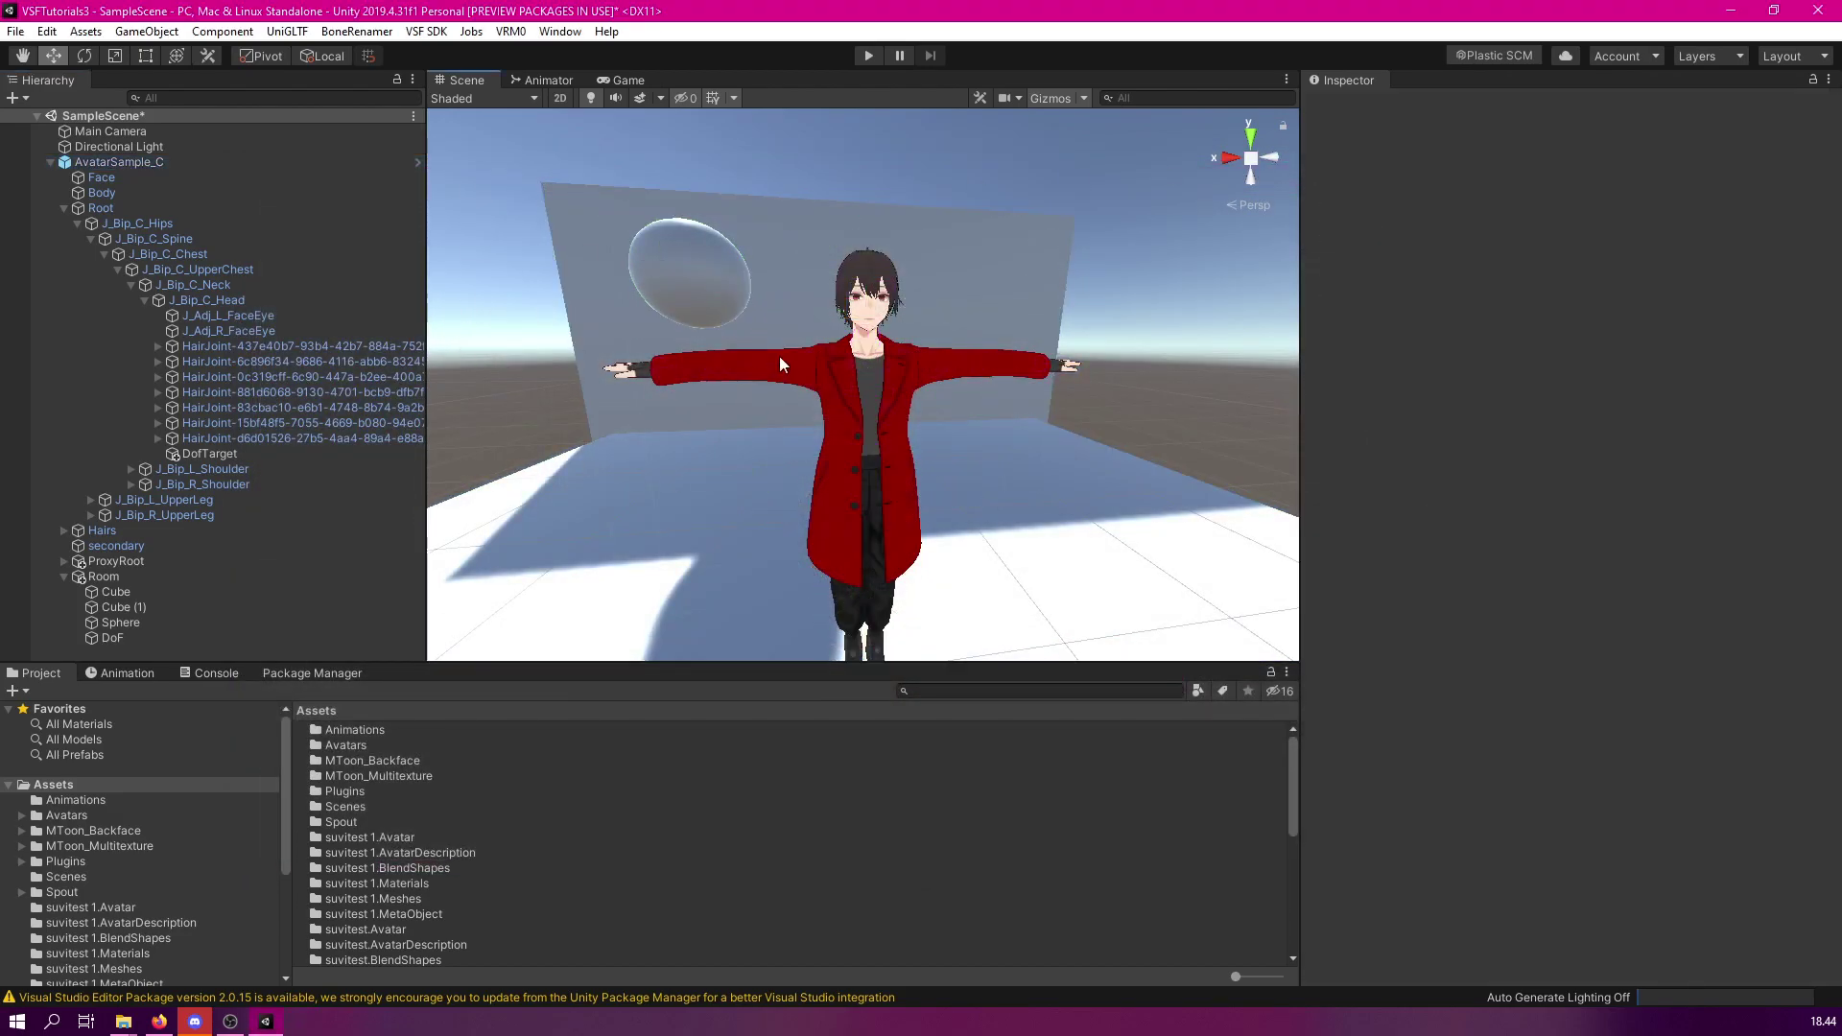
pyautogui.click(51, 162)
pyautogui.click(51, 162)
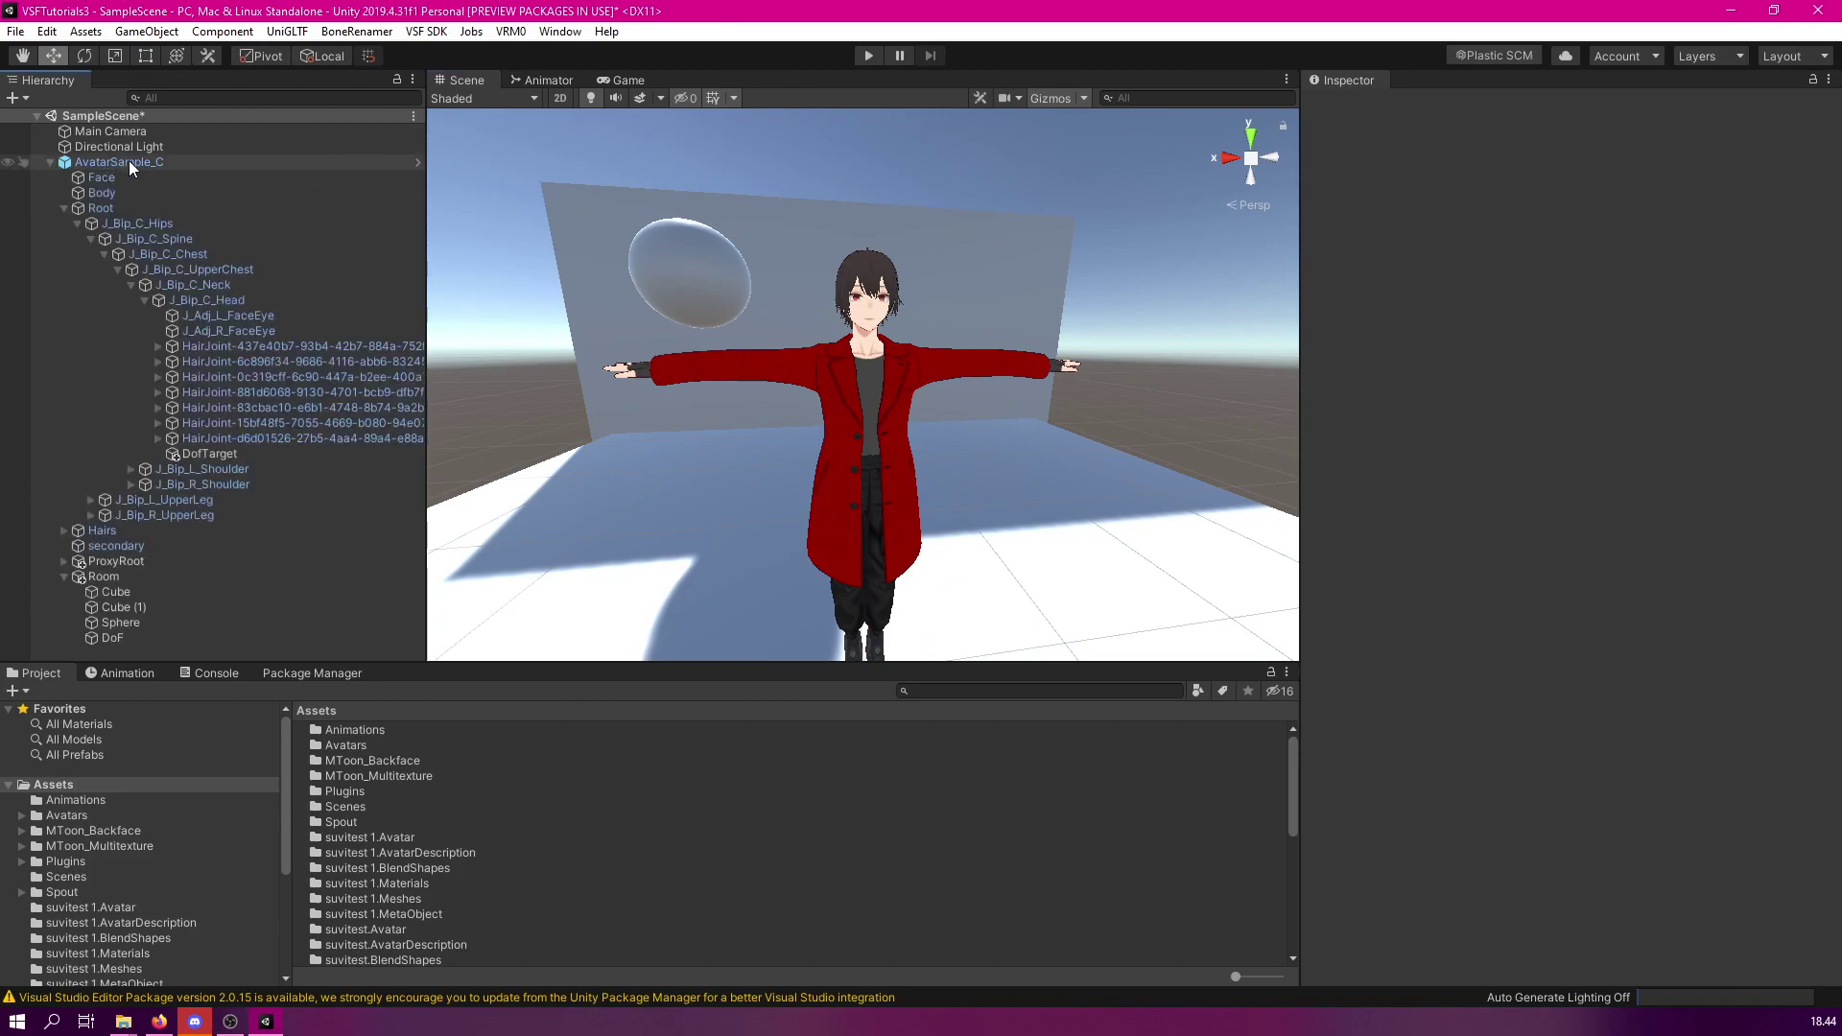
pyautogui.click(64, 208)
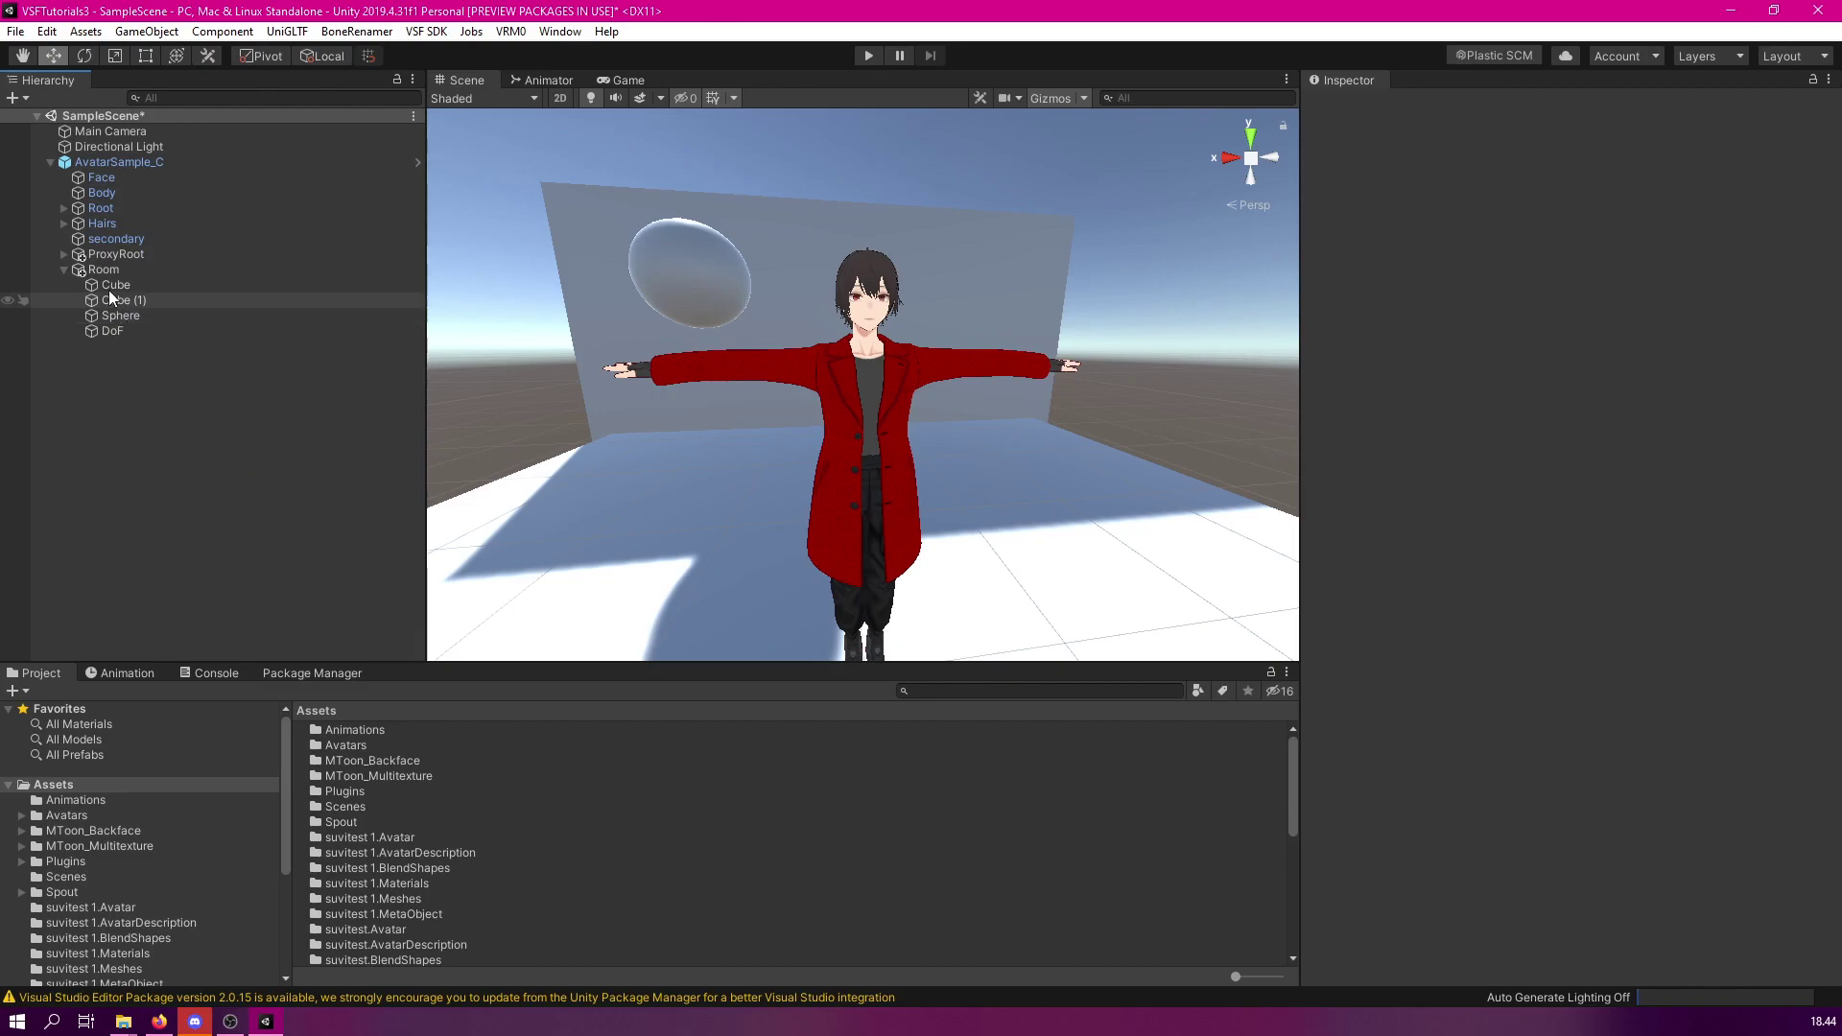
pyautogui.click(115, 331)
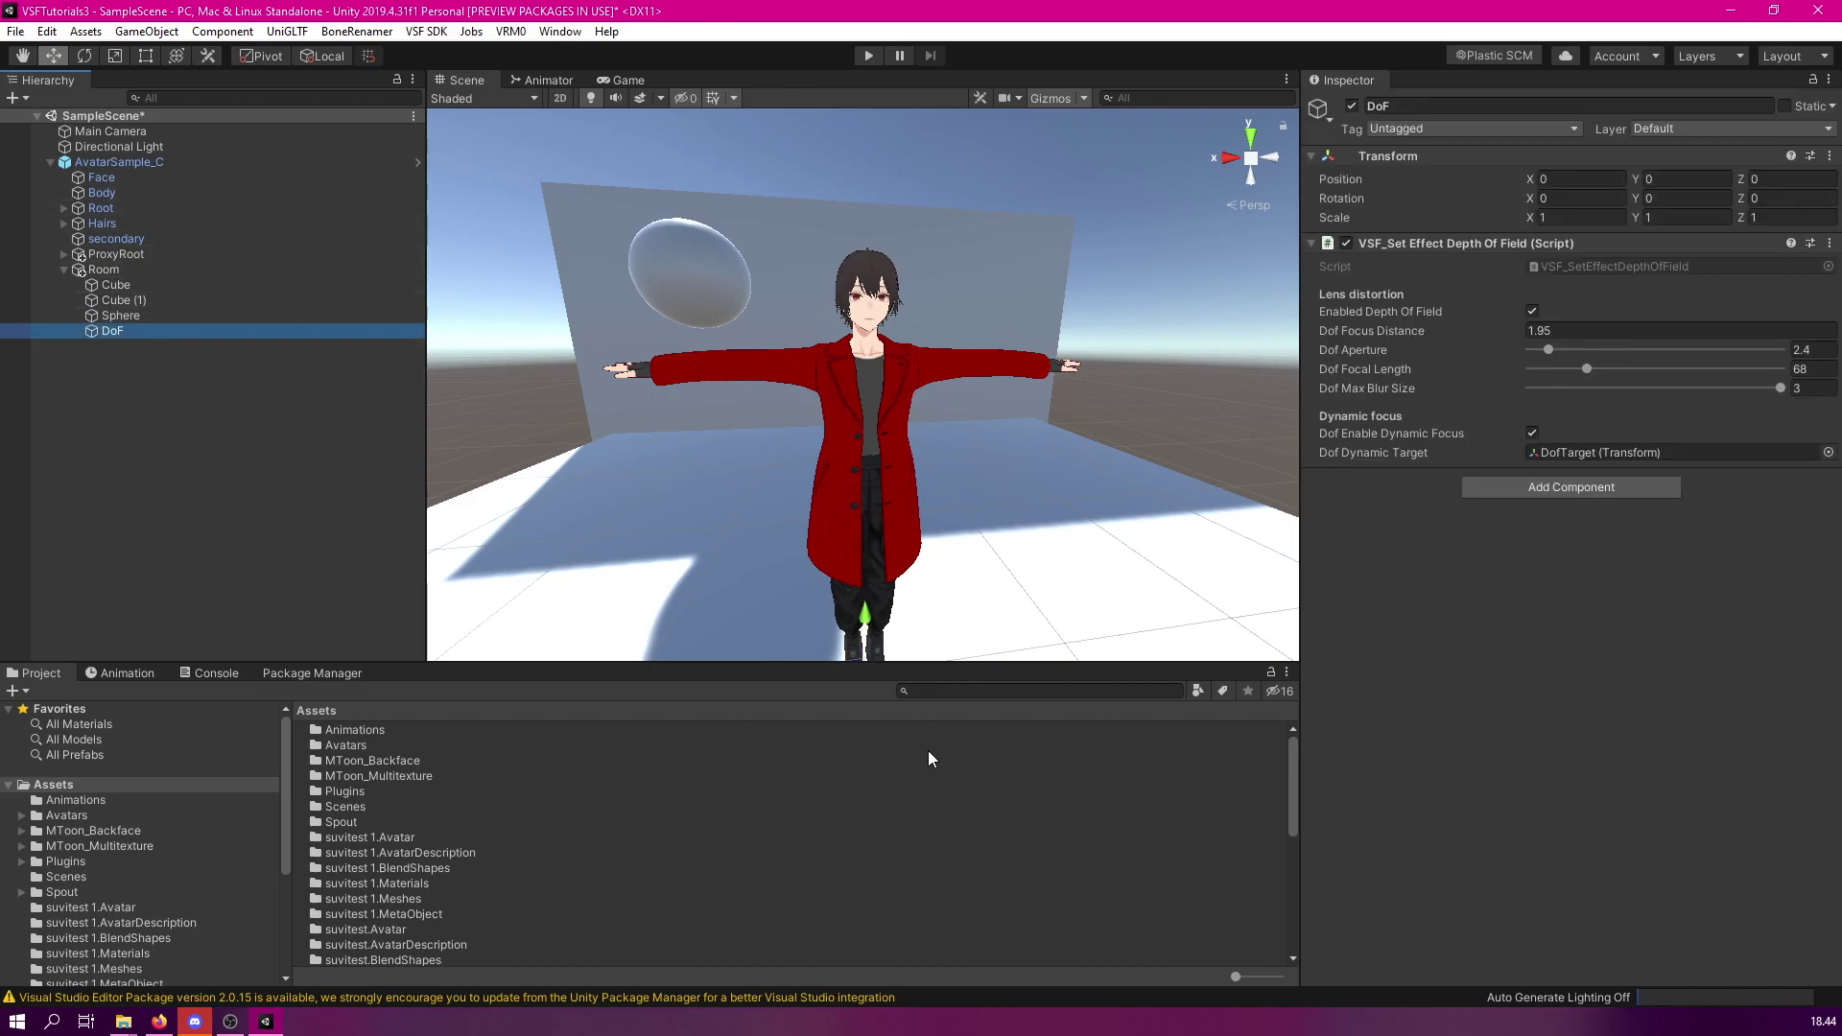
pyautogui.scroll(-5, 916, 738)
pyautogui.scroll(-2, 913, 738)
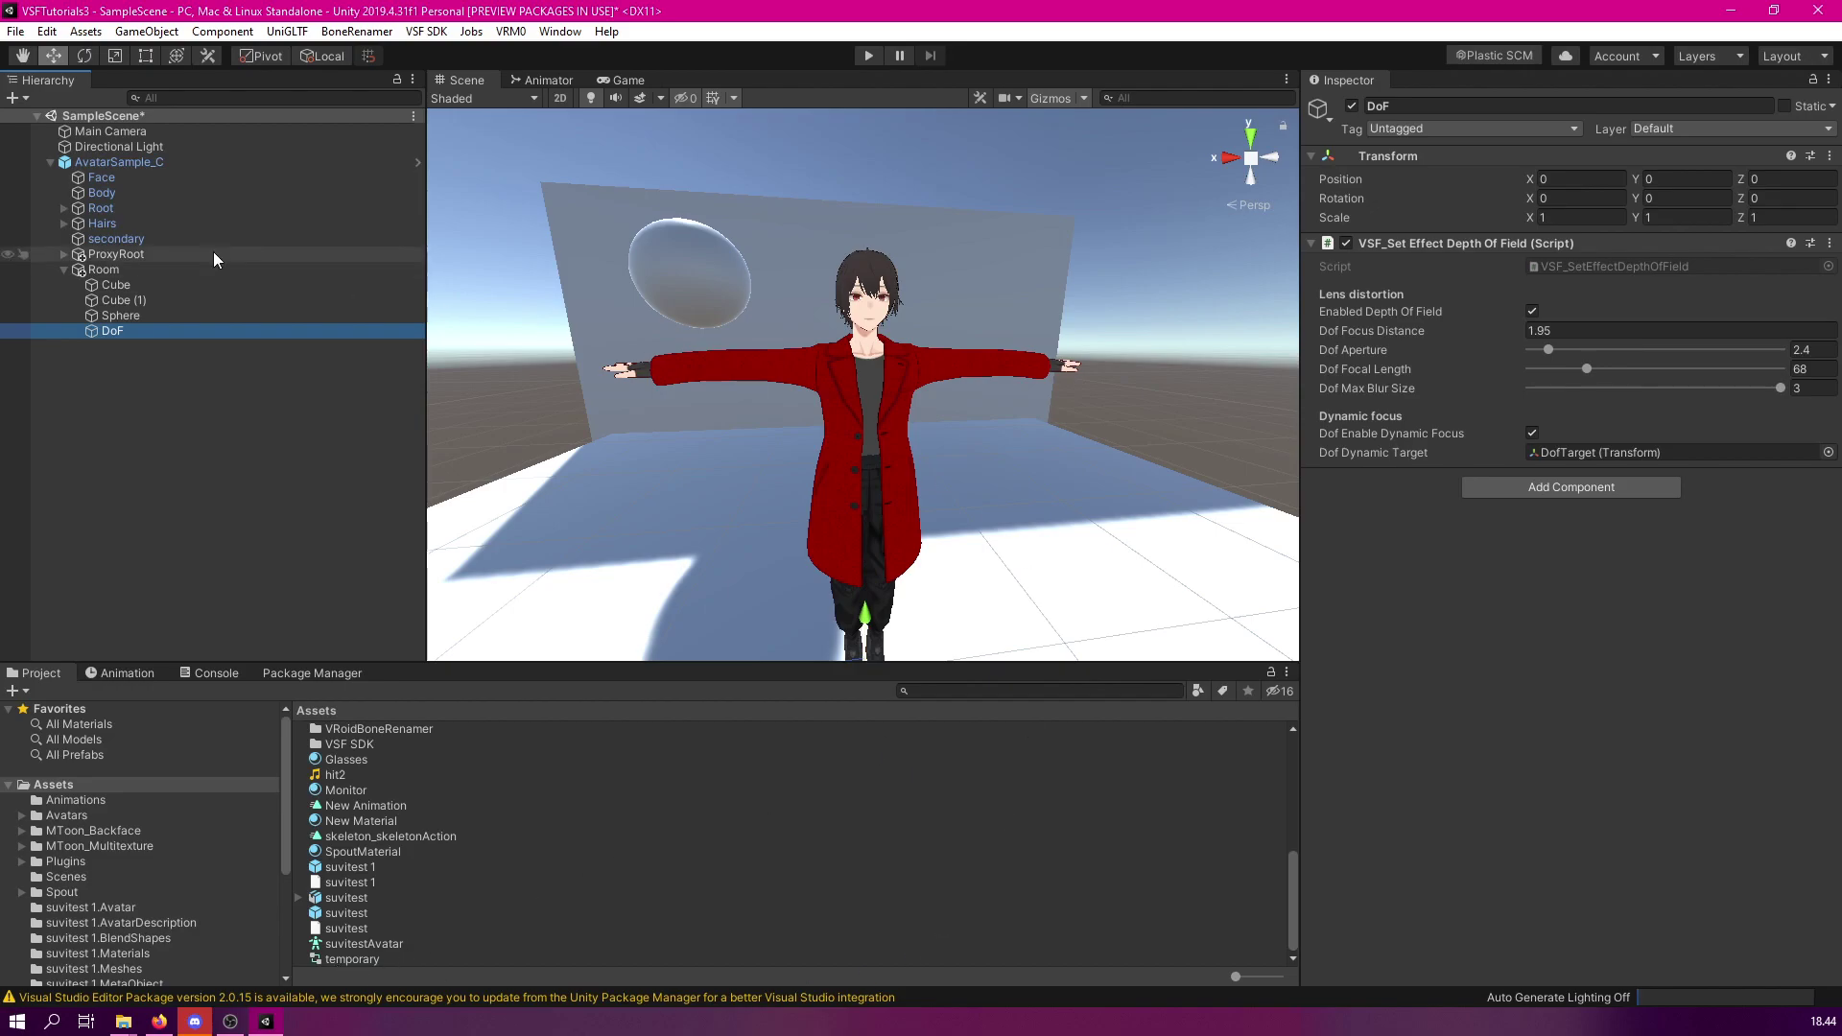
# Check the suvitest asset menu, select the temporary animator controller, and enter Play mode
pyautogui.rightClick(781, 930)
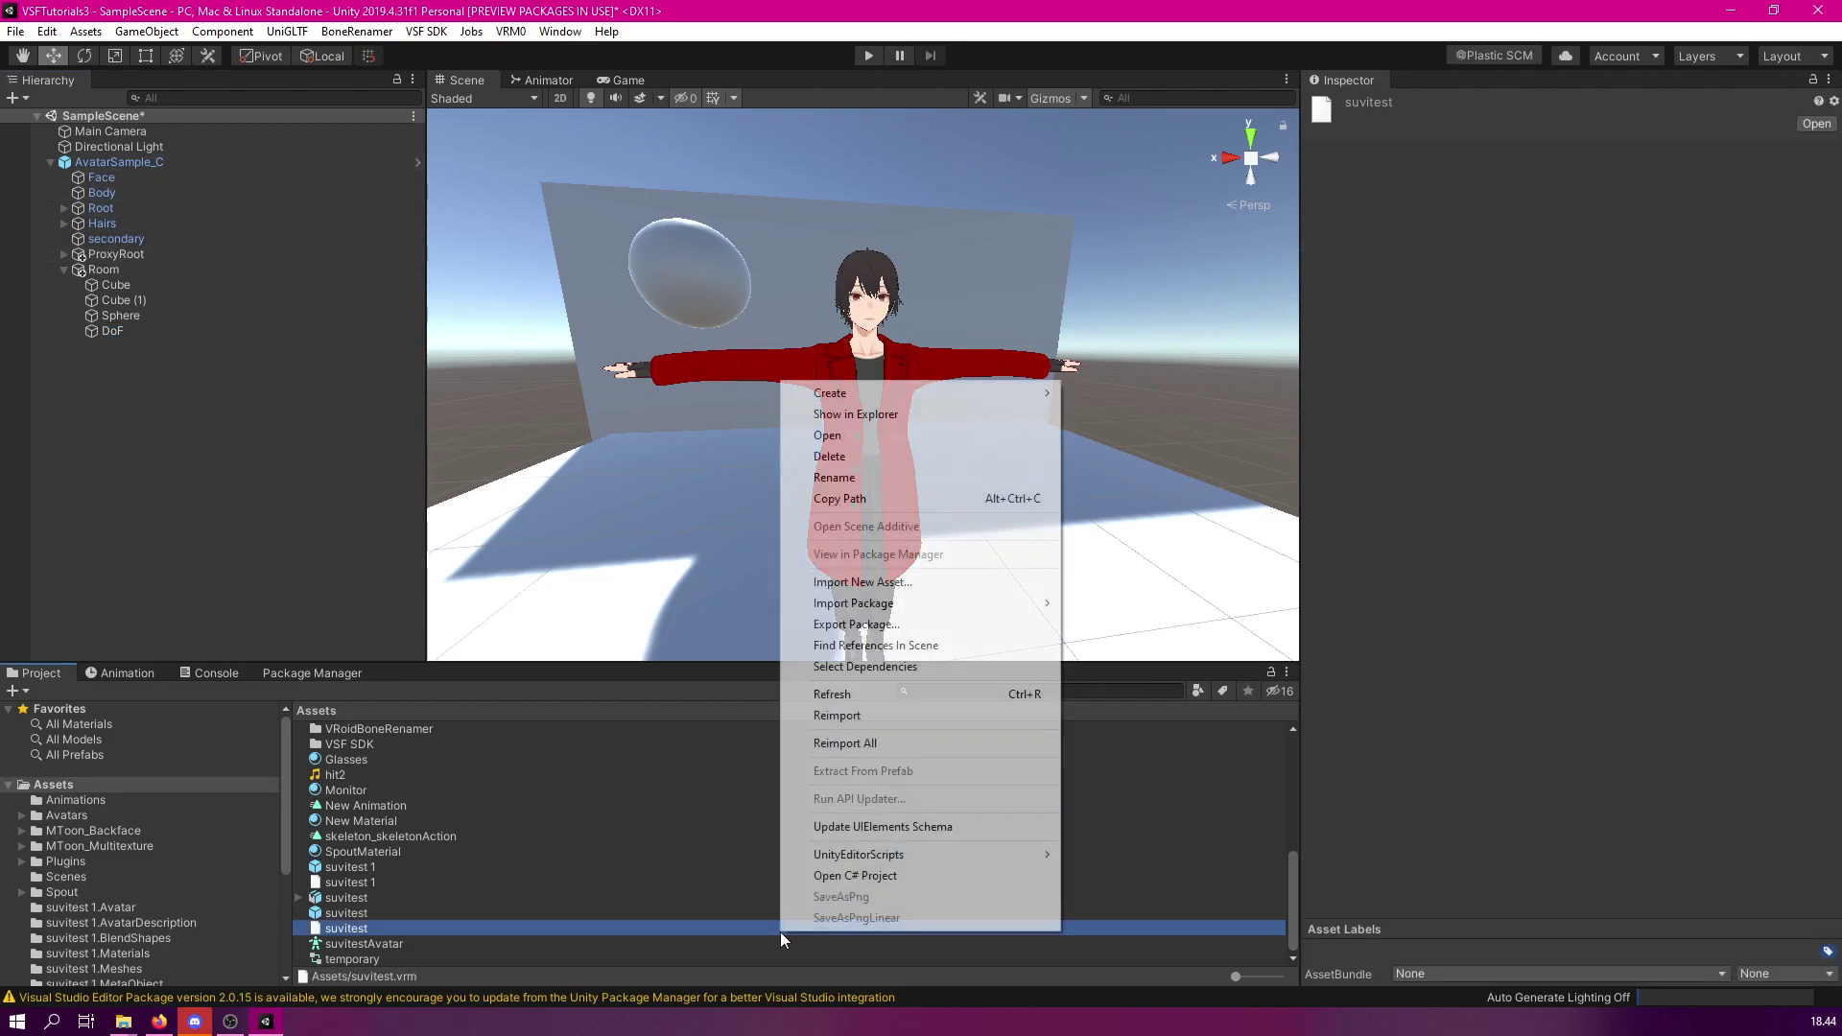
pyautogui.moveTo(902, 395)
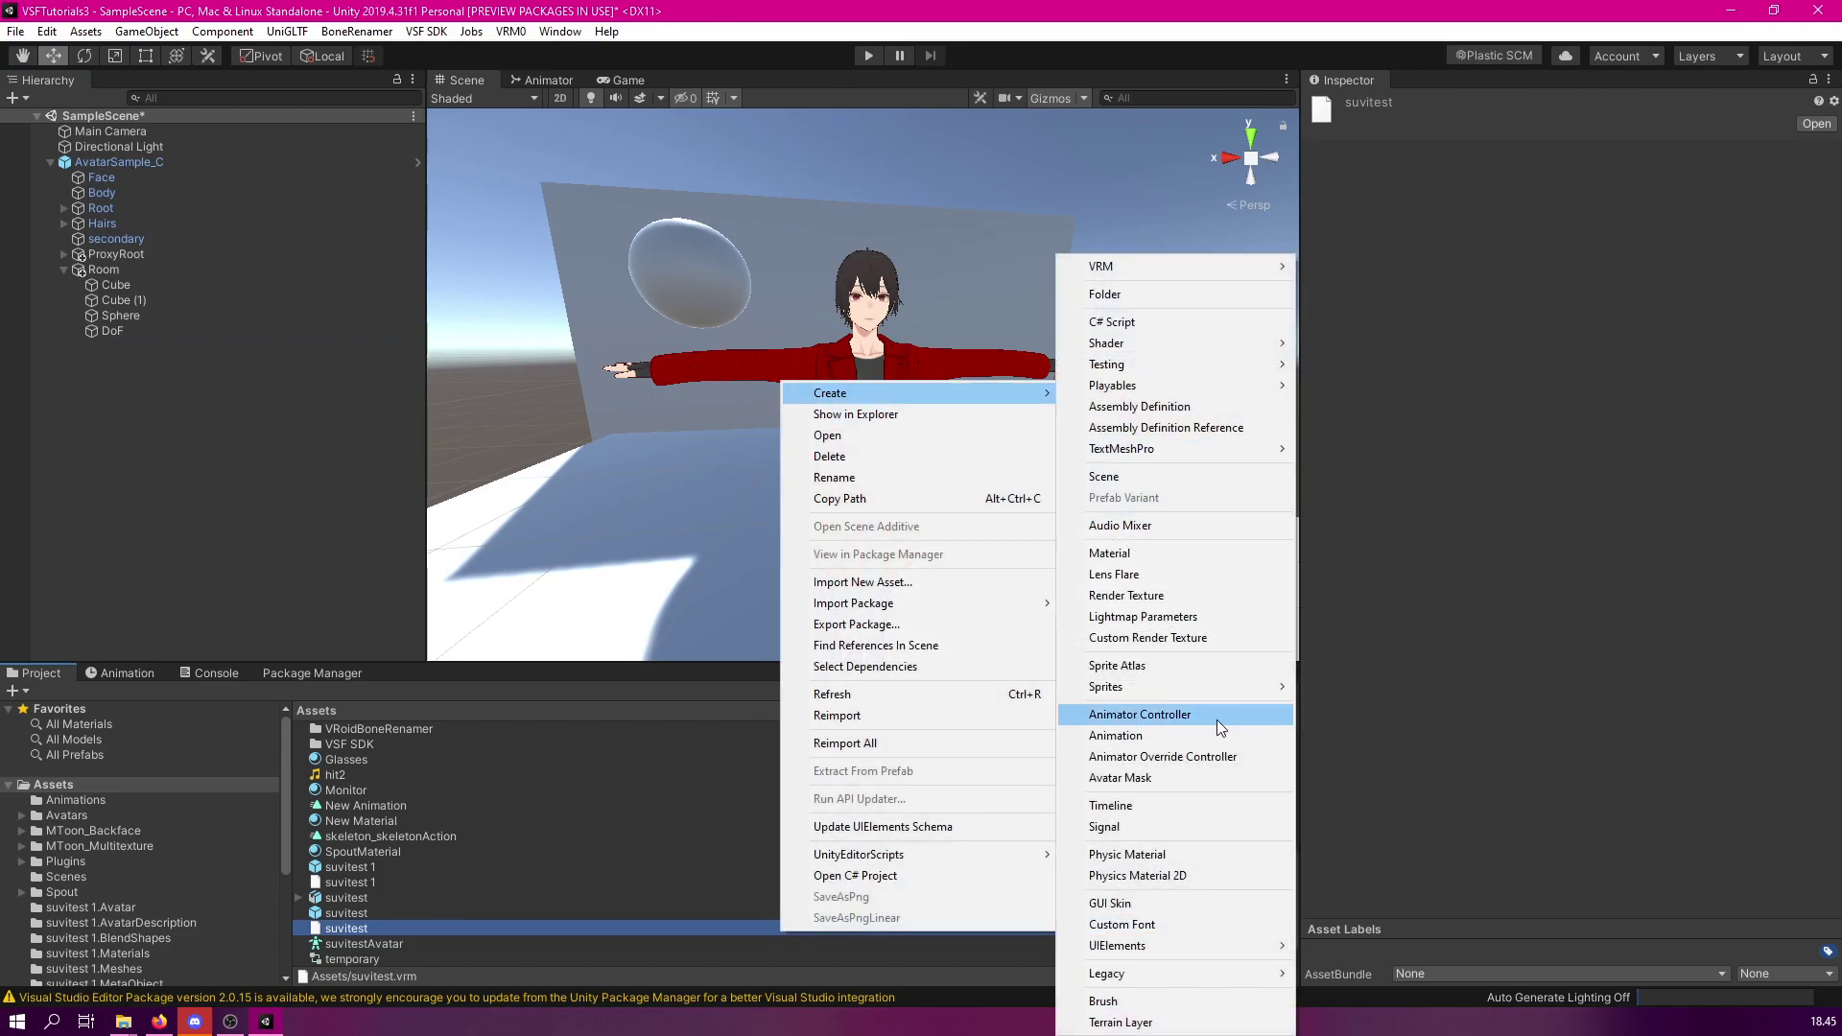
pyautogui.click(360, 961)
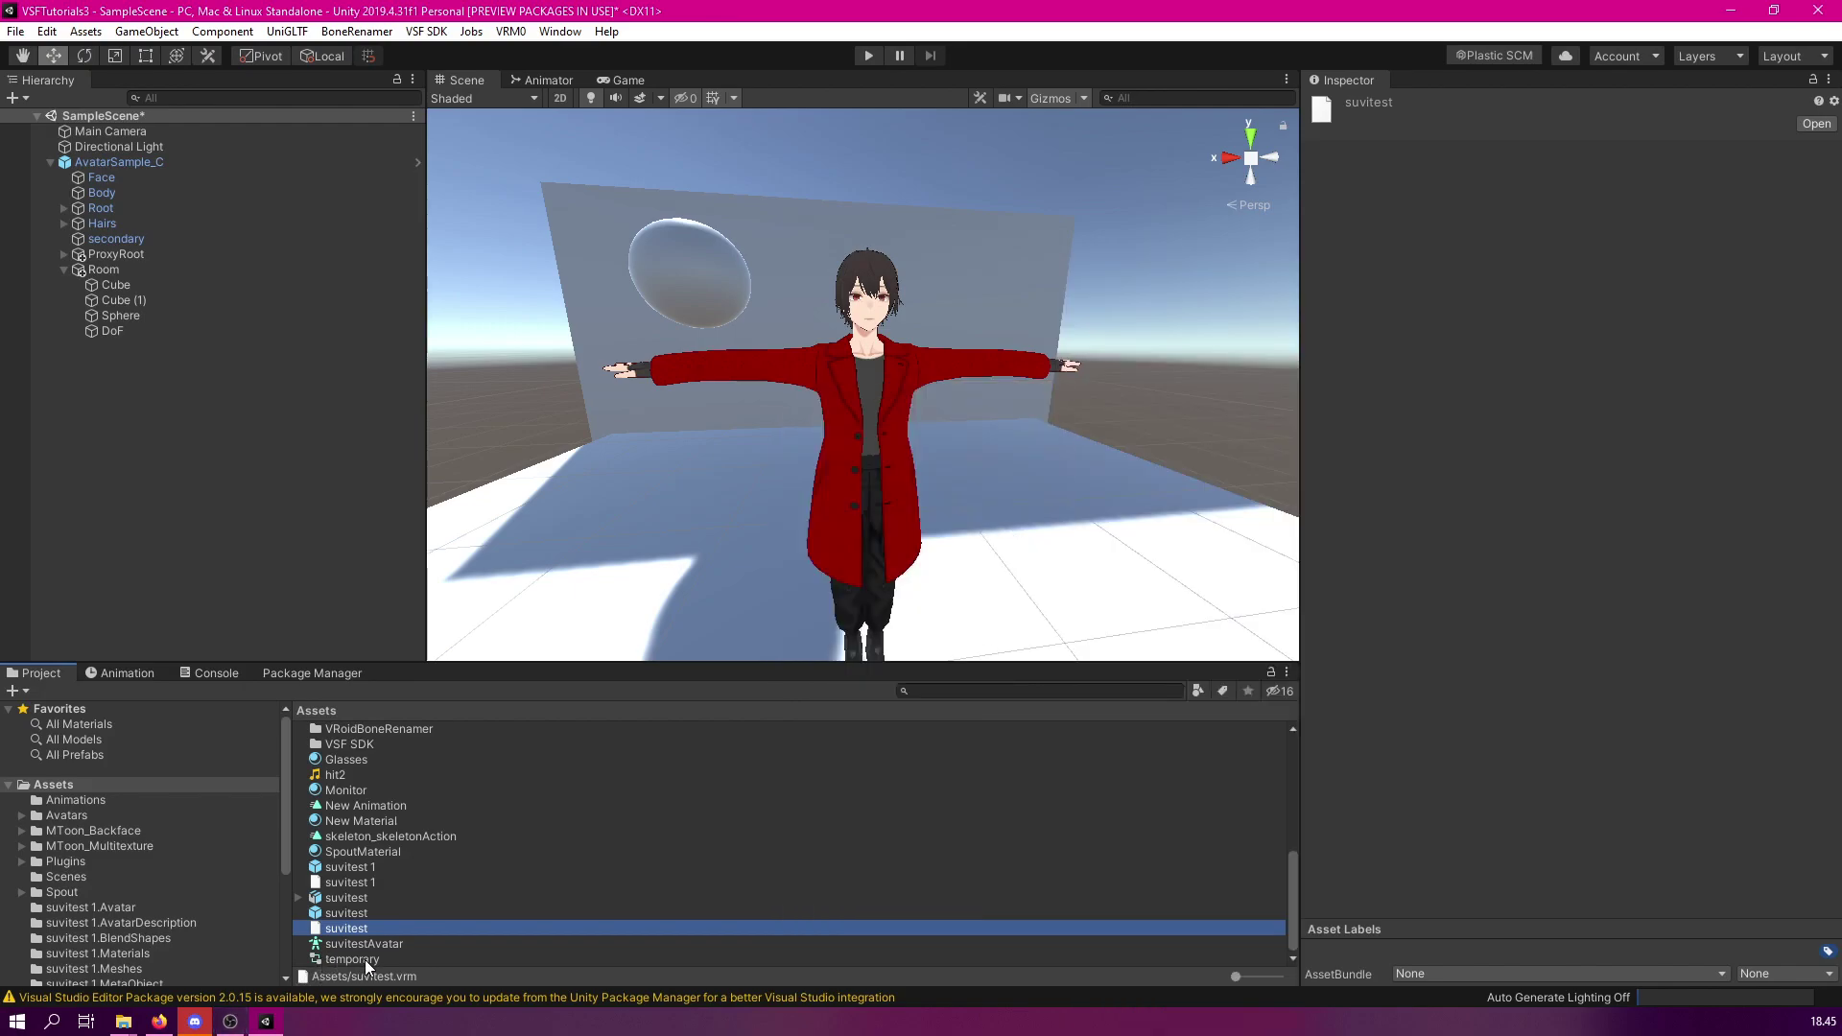
pyautogui.click(368, 959)
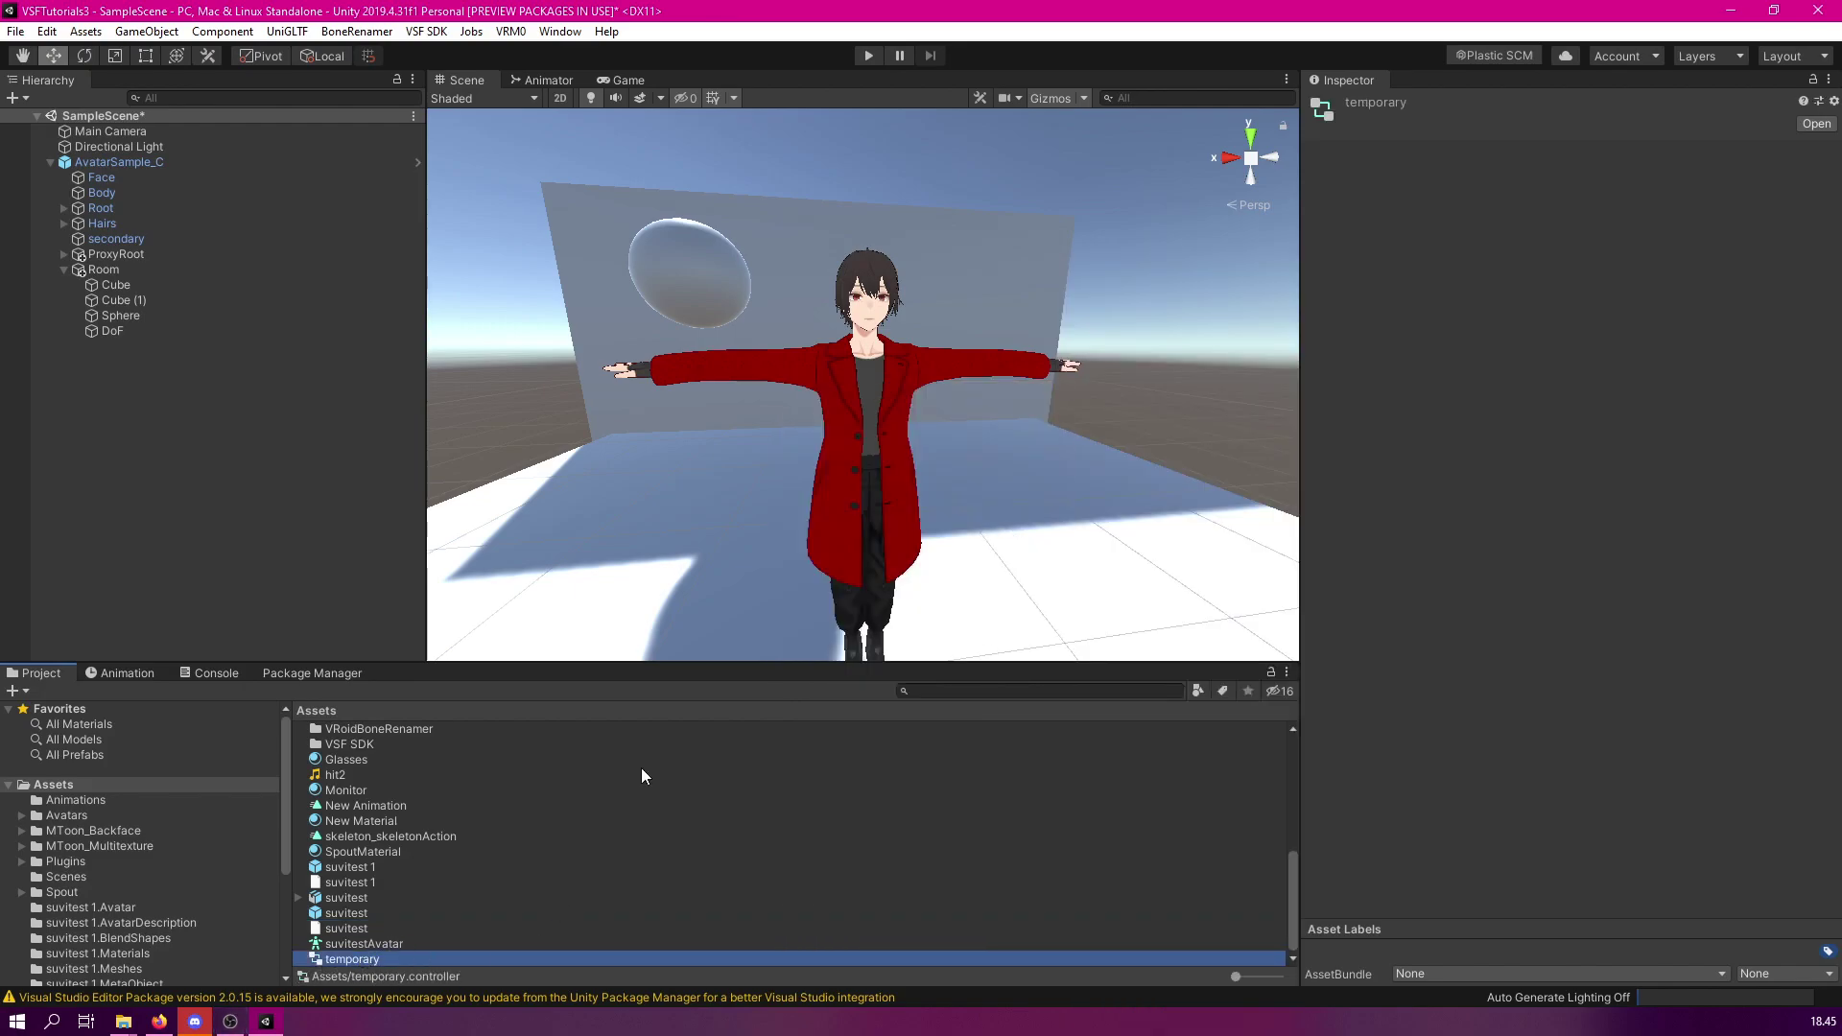
pyautogui.click(869, 56)
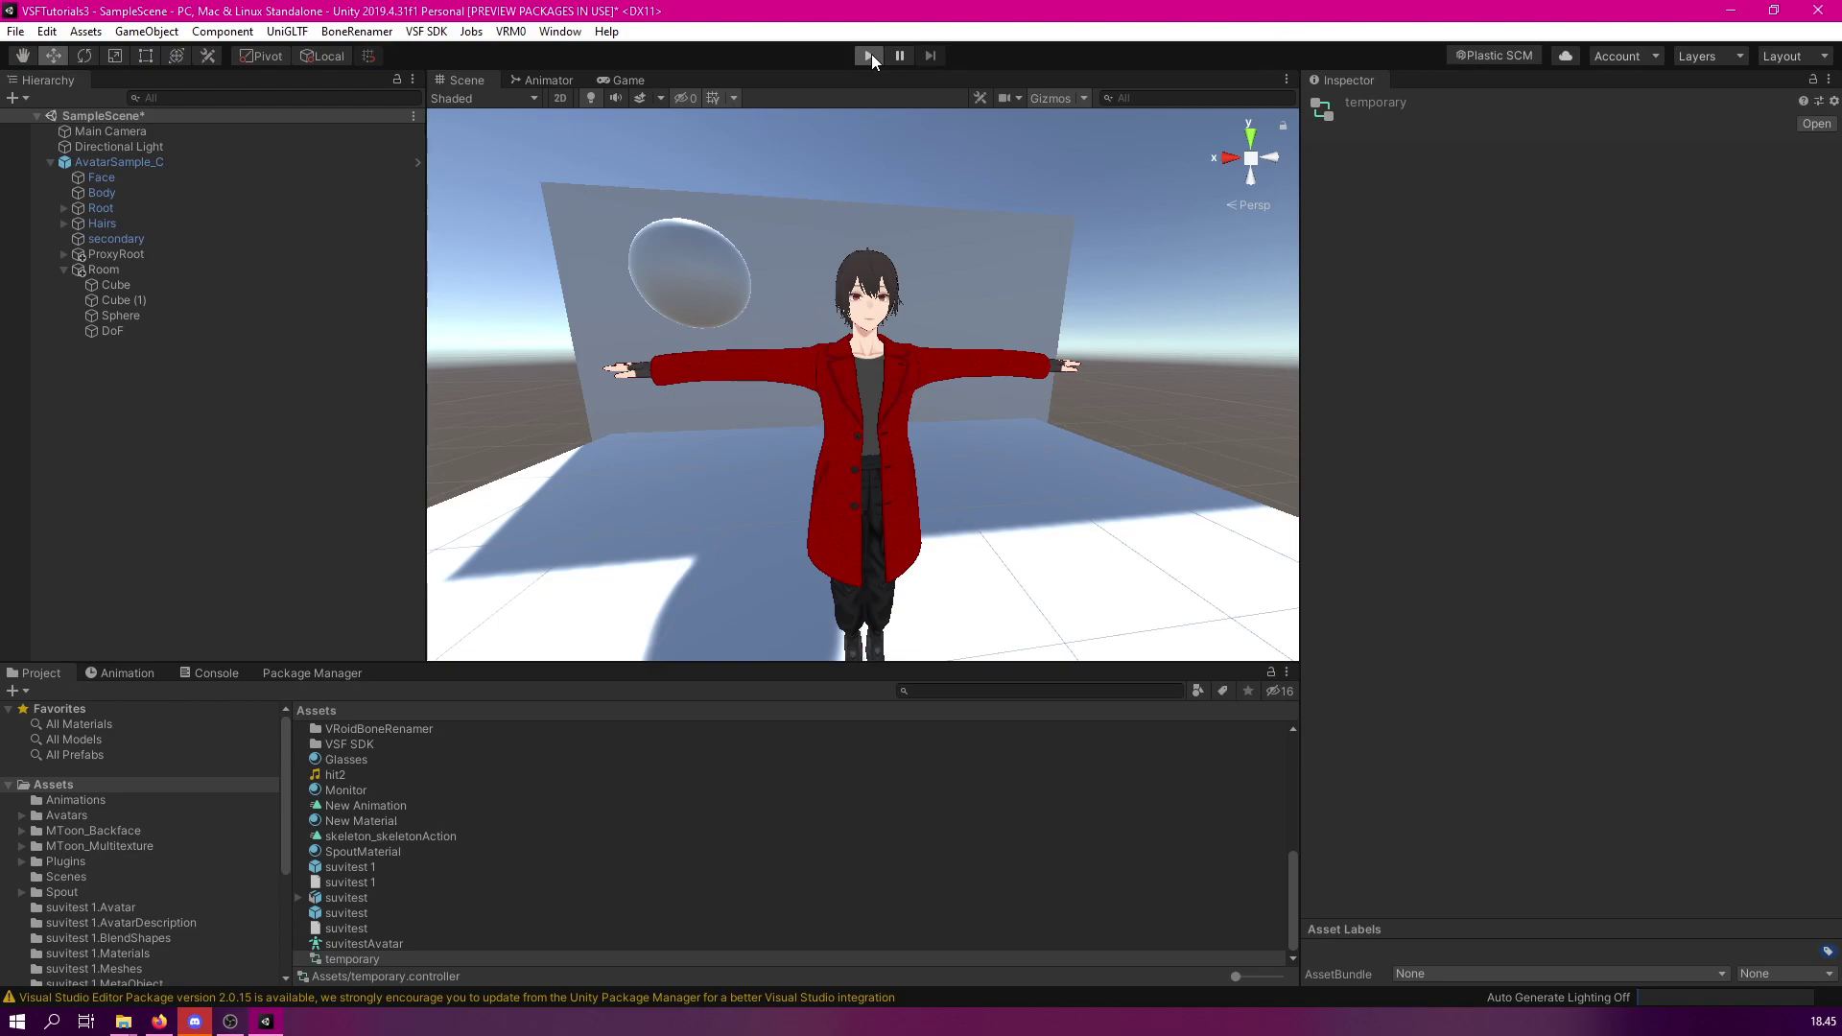
# Review the temporary controller's state graph in the Animator view, then return to the Scene view
pyautogui.click(458, 80)
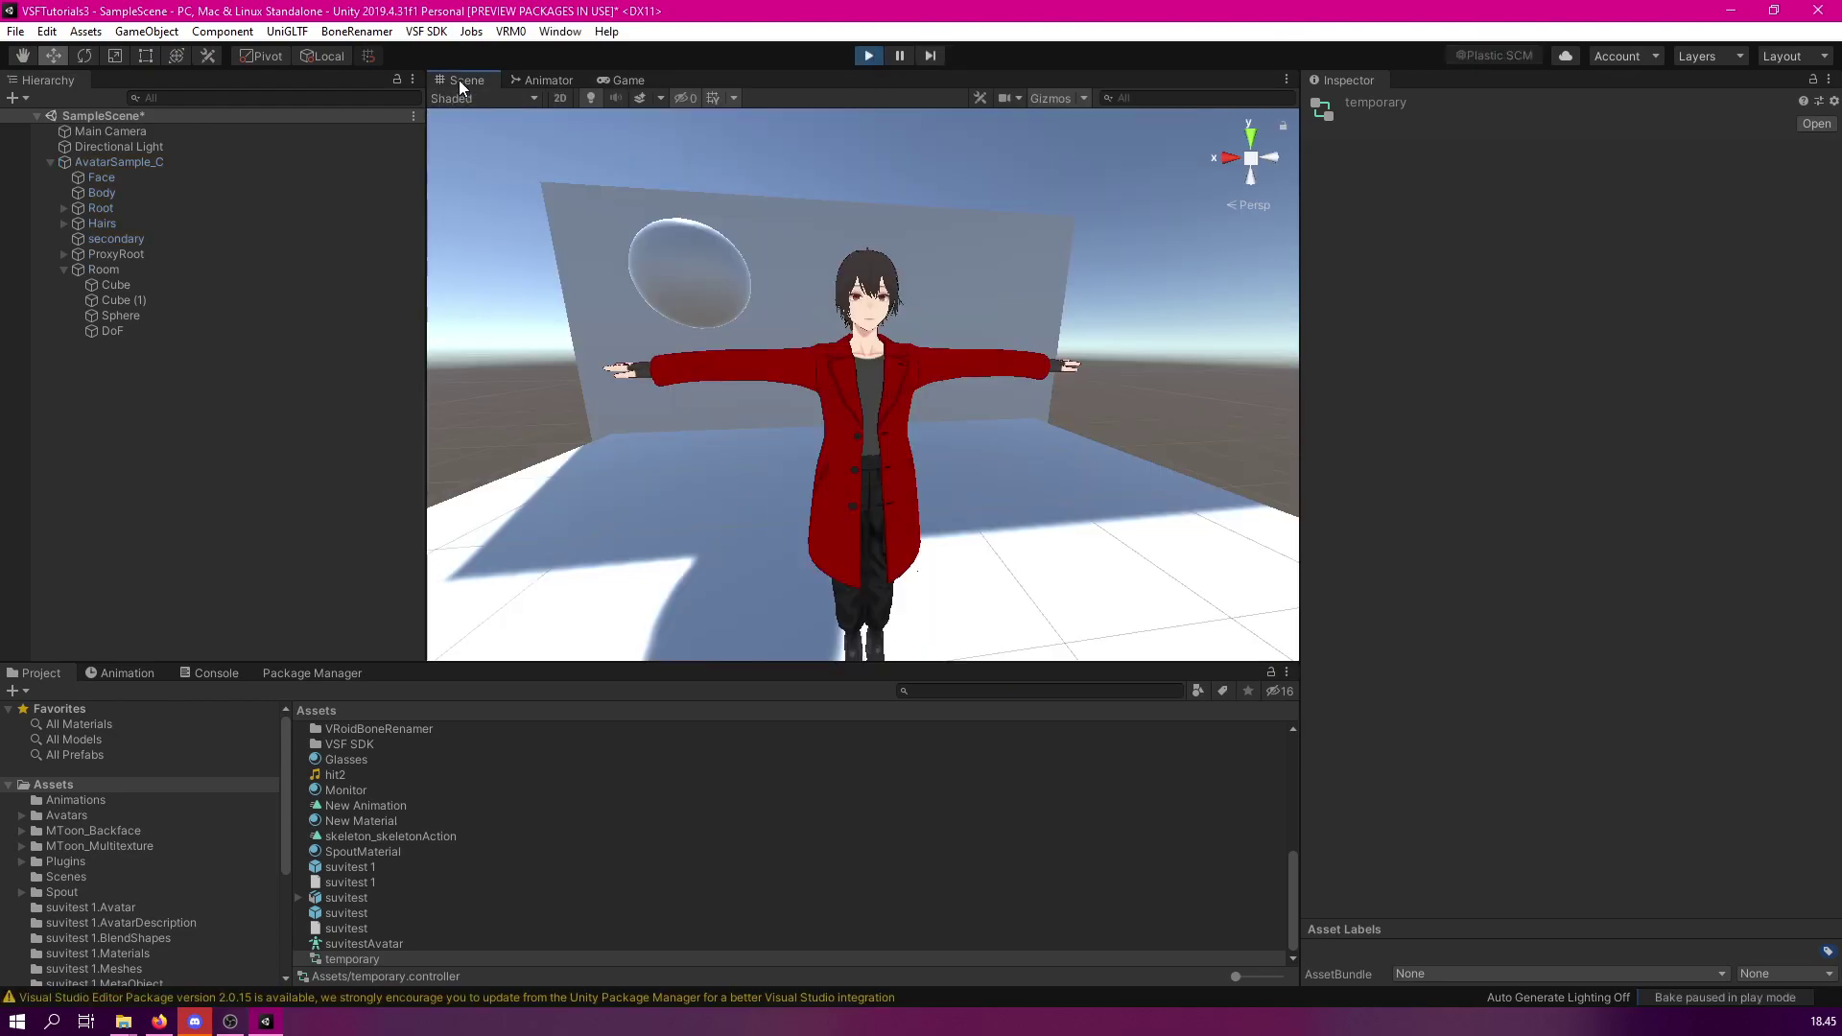
pyautogui.moveTo(348, 961); pyautogui.dragTo(100, 163)
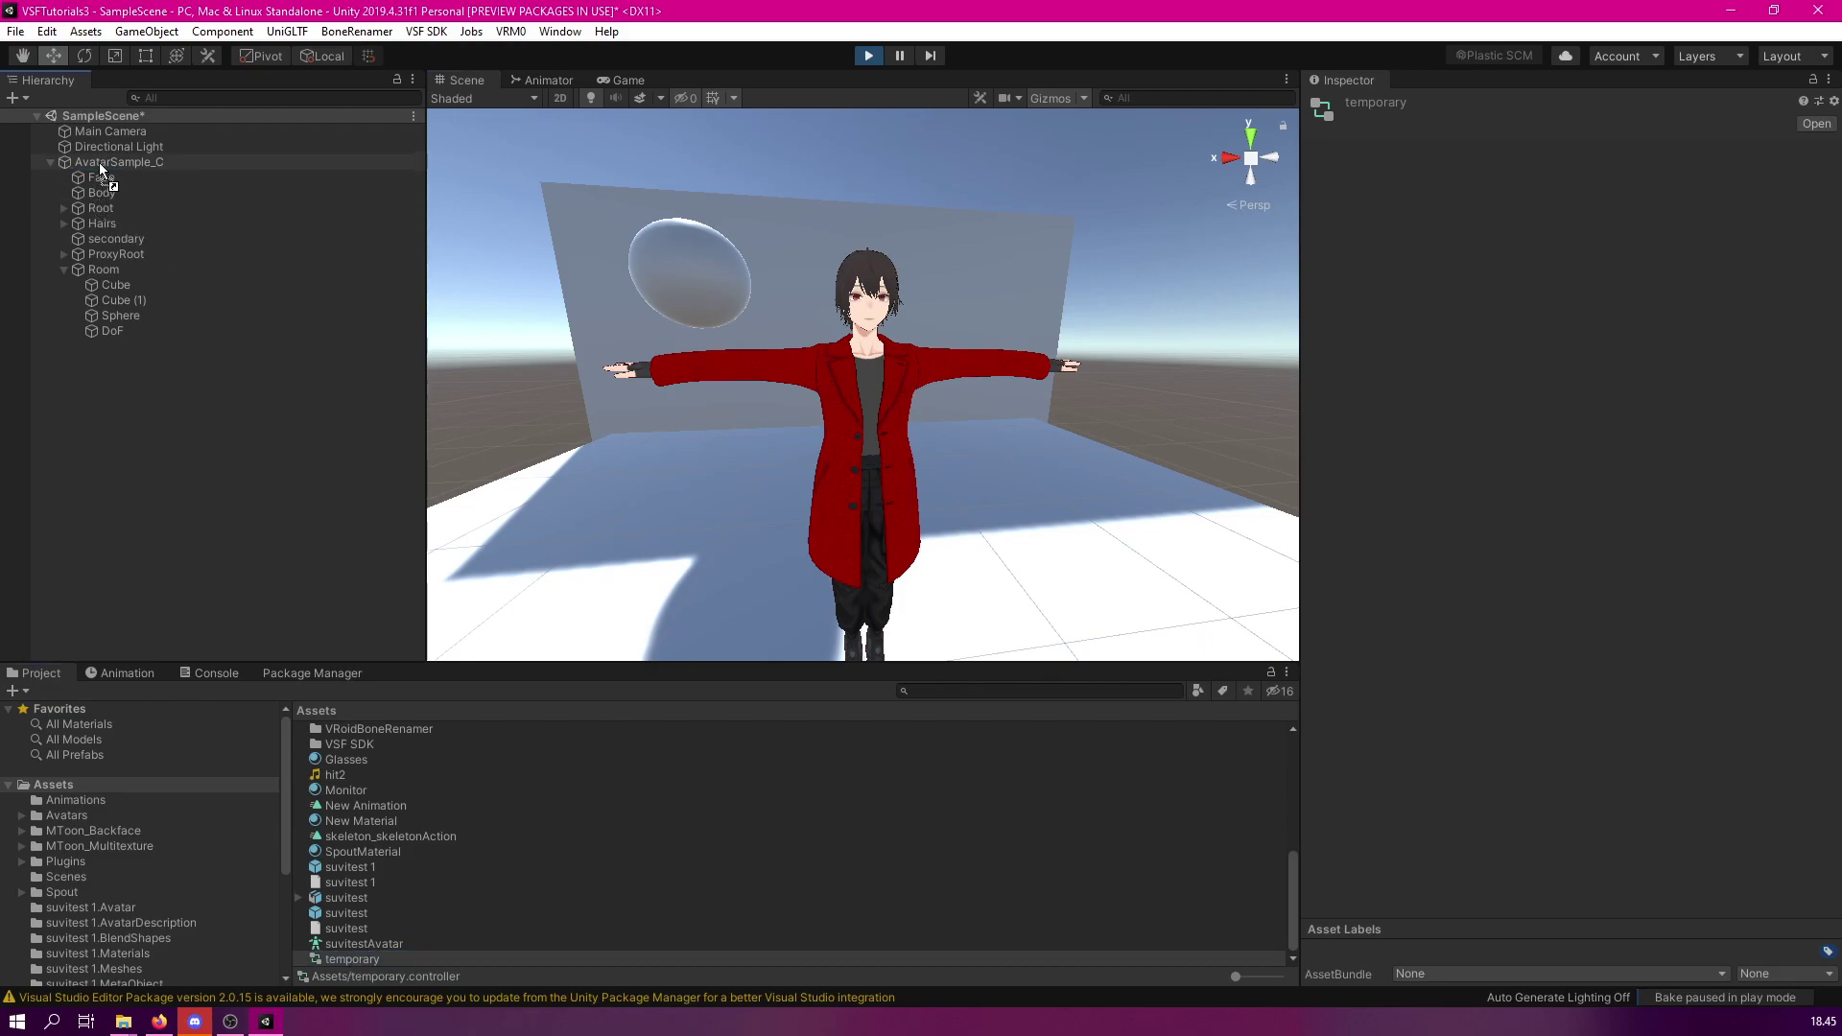
pyautogui.moveTo(971, 518); pyautogui.dragTo(913, 347, button='middle')
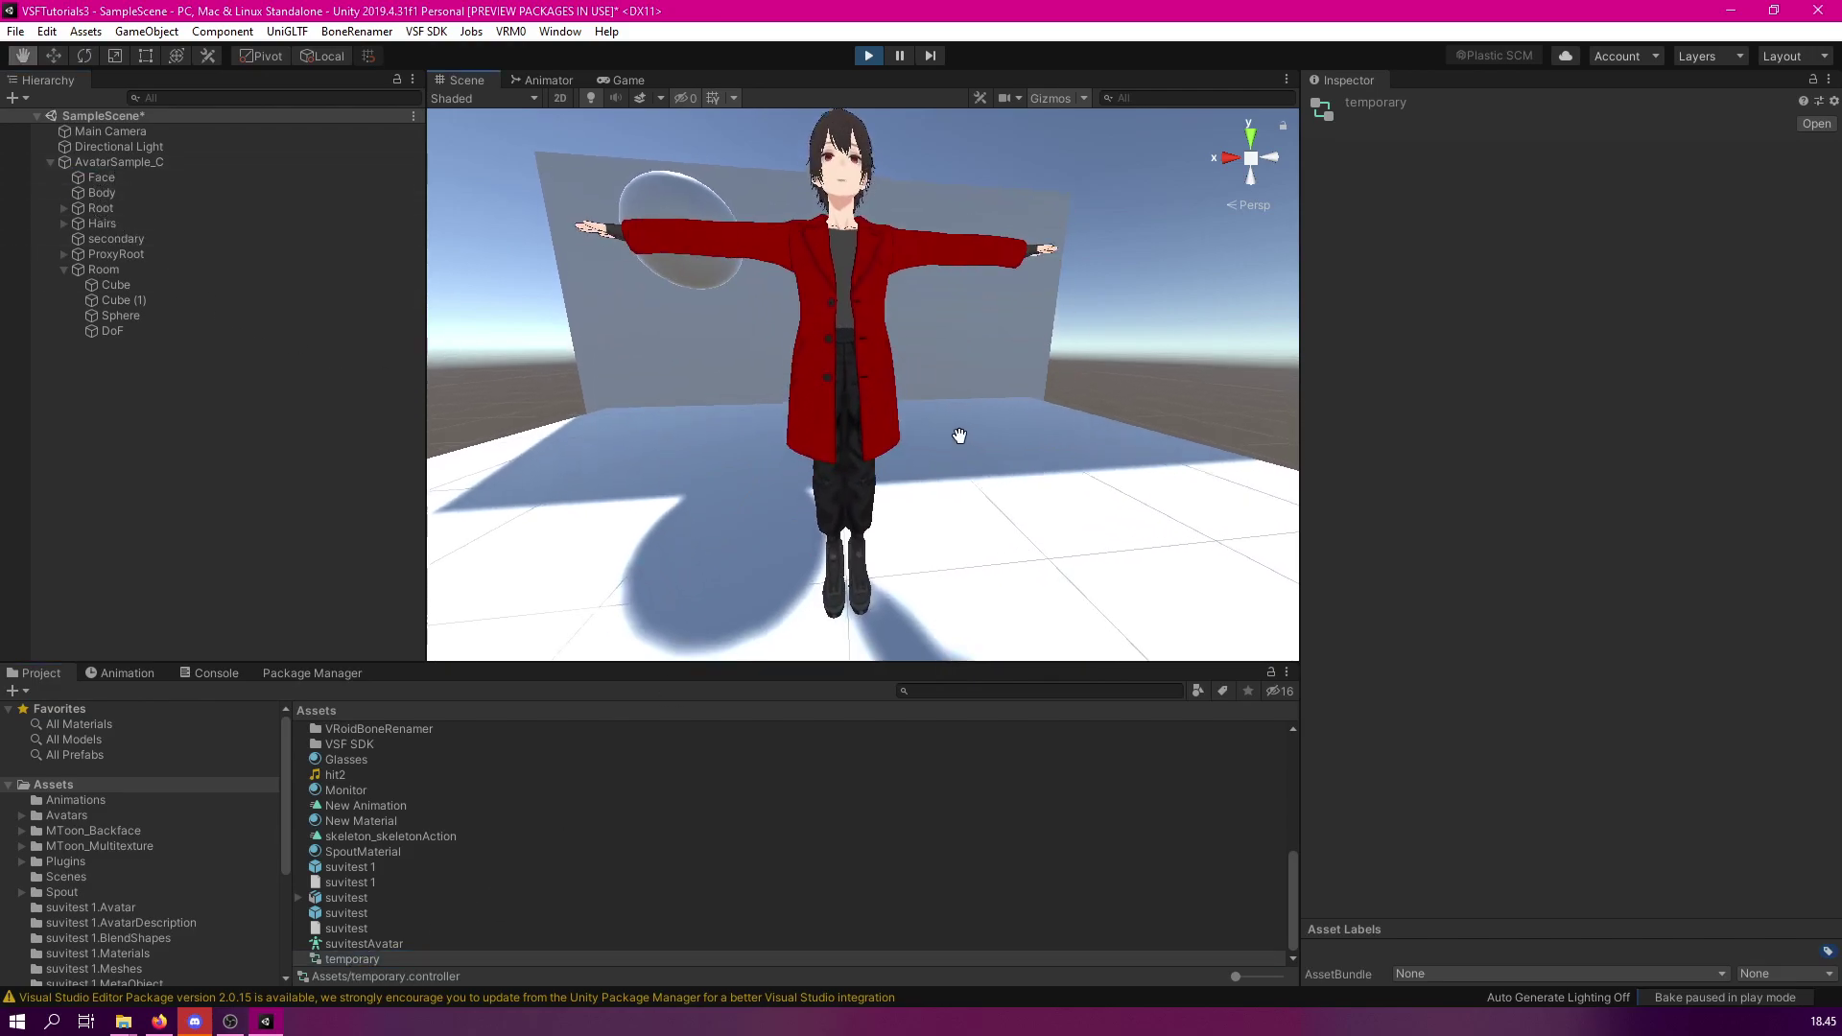
pyautogui.click(549, 80)
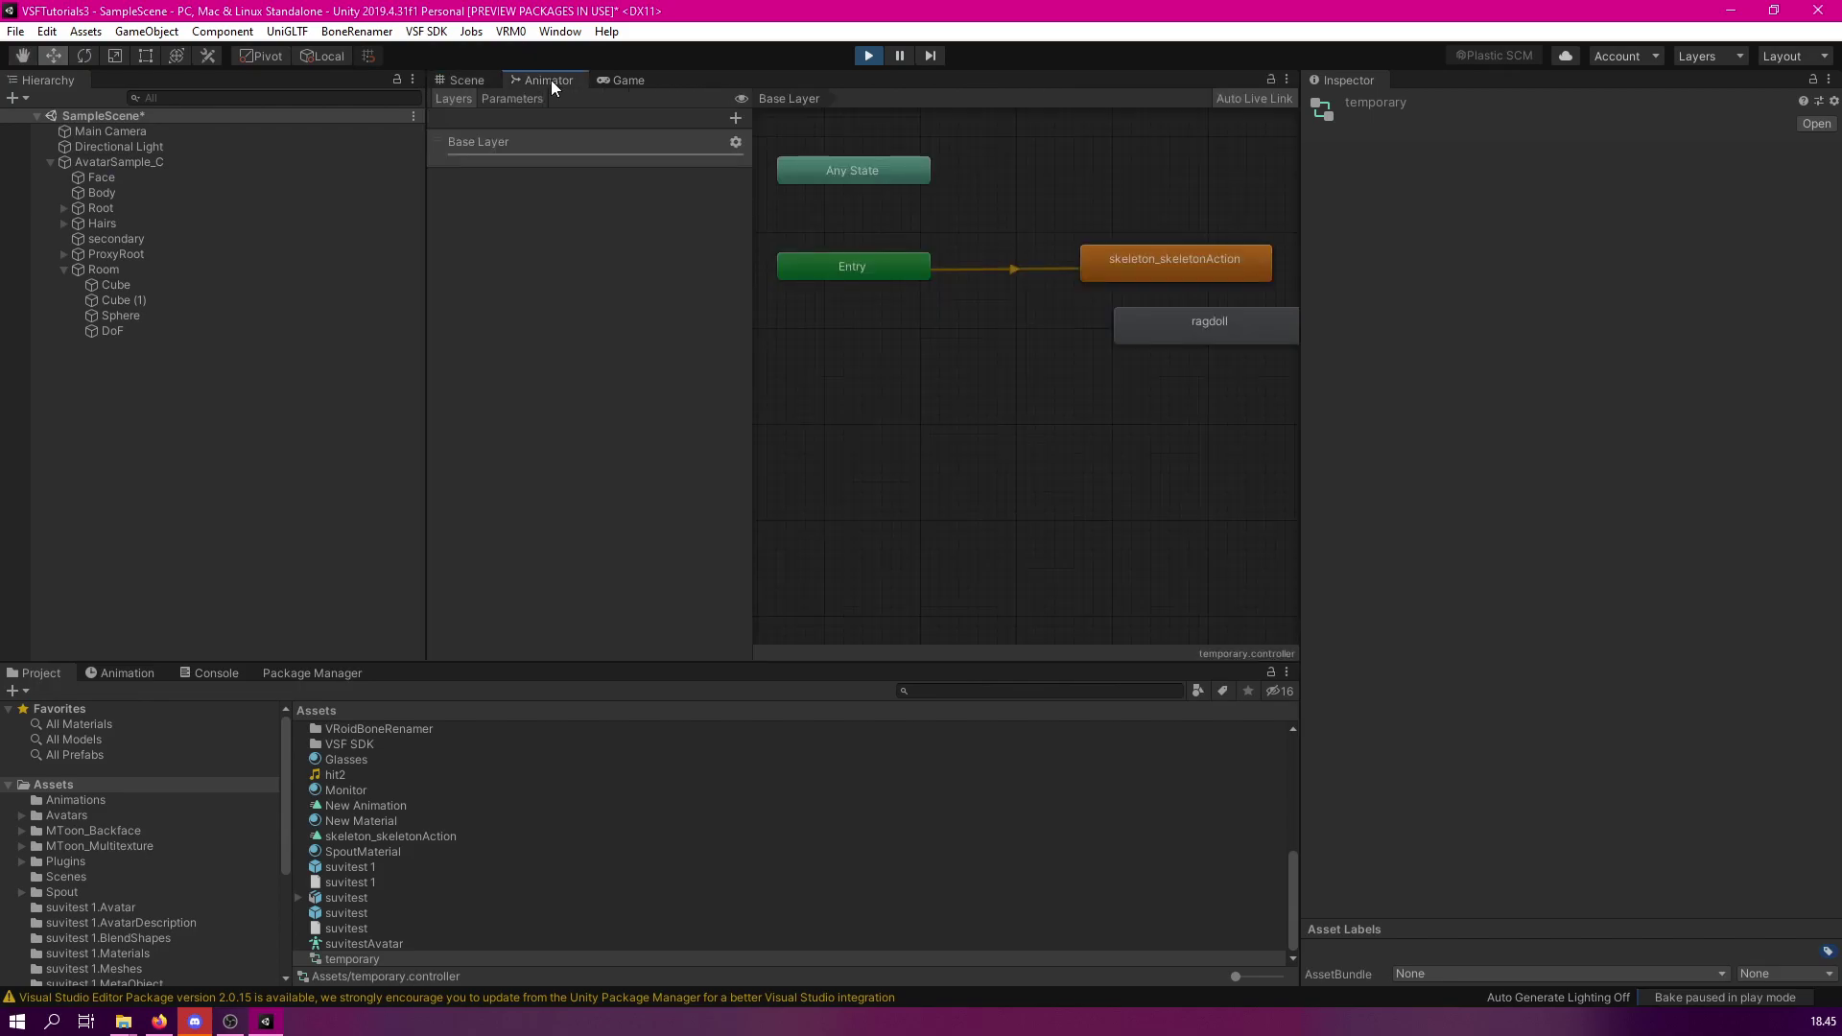
pyautogui.click(465, 80)
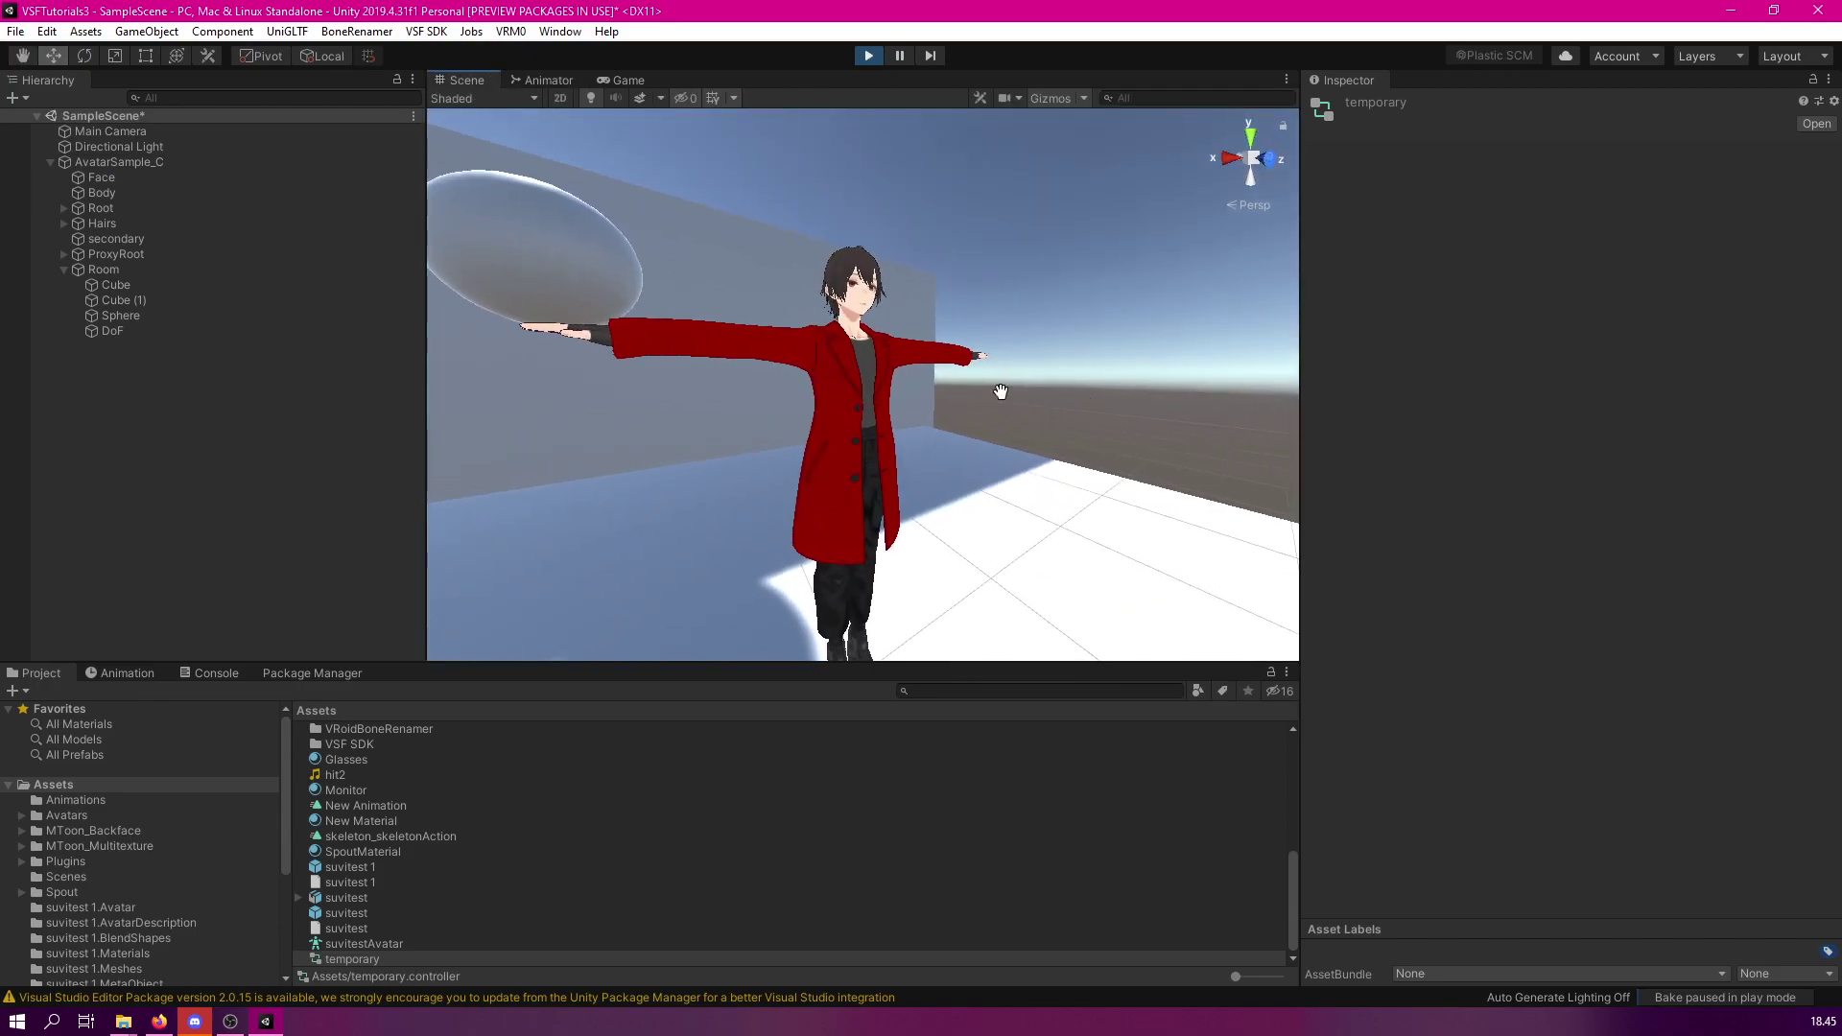
# Select AvatarSample_C and scroll through its VRM settings in the Inspector
pyautogui.click(167, 149)
pyautogui.click(159, 161)
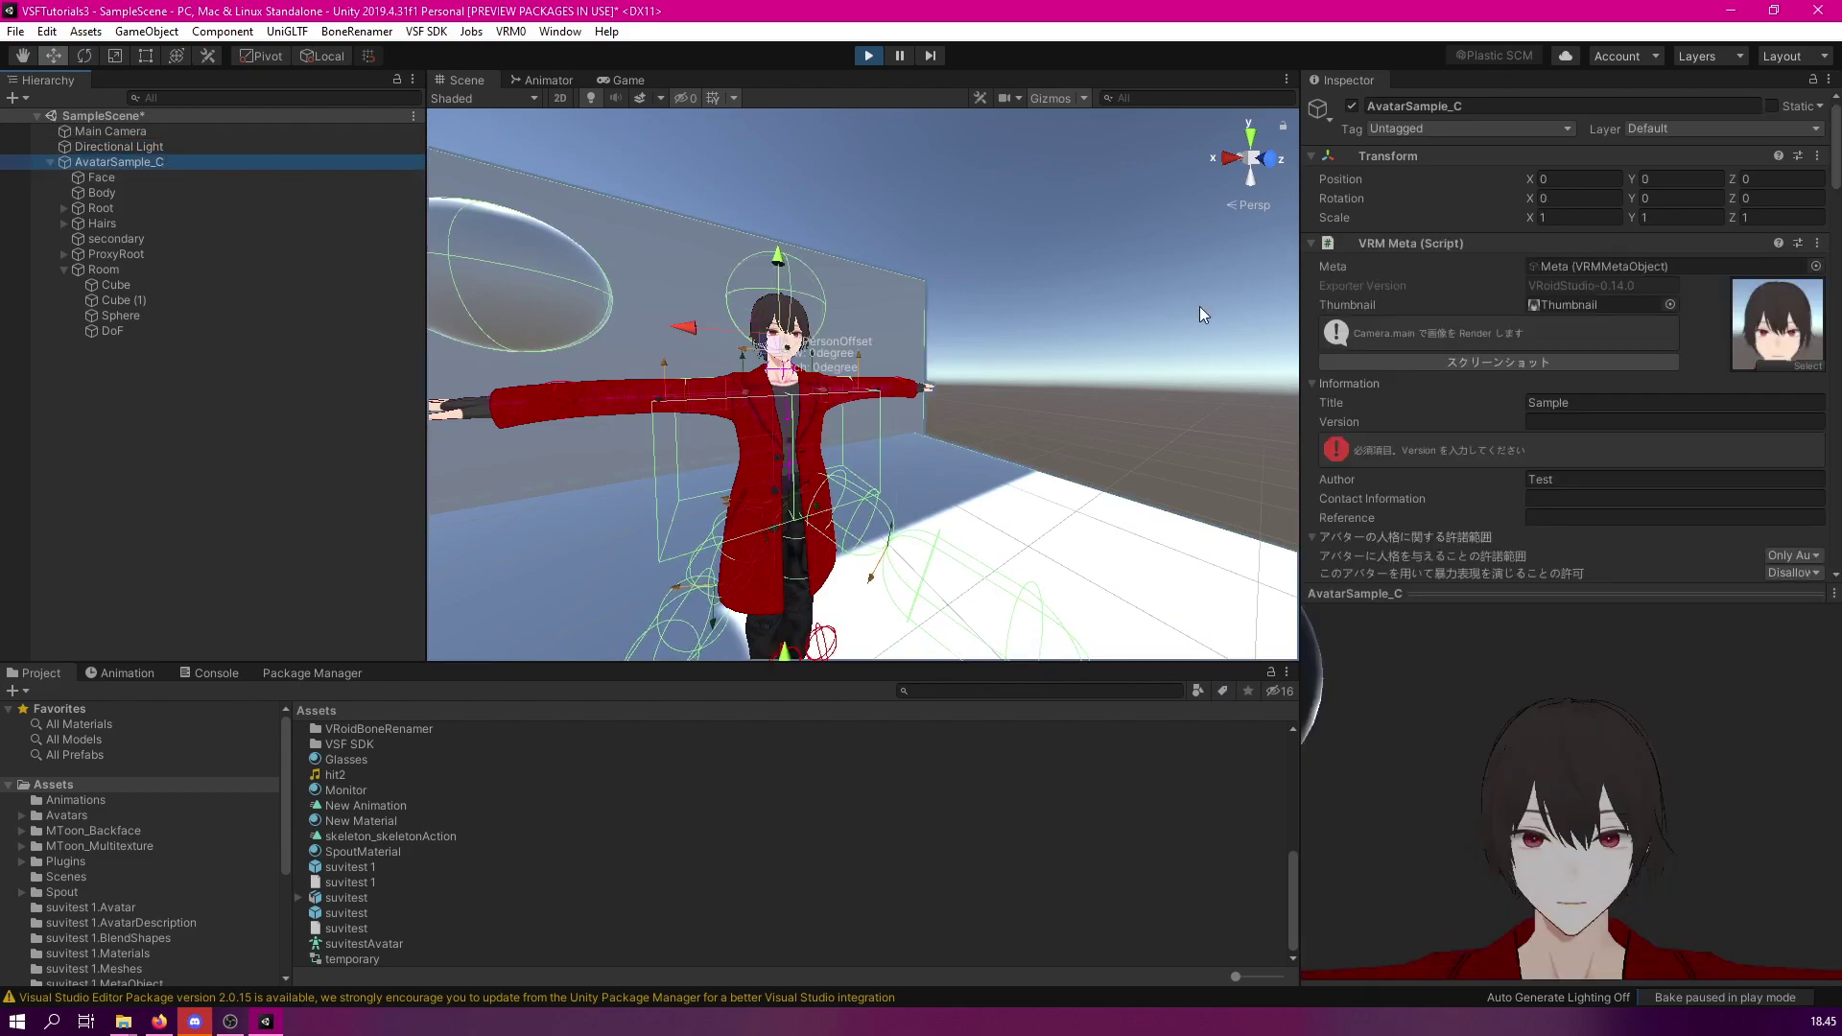
pyautogui.scroll(-20, 1377, 338)
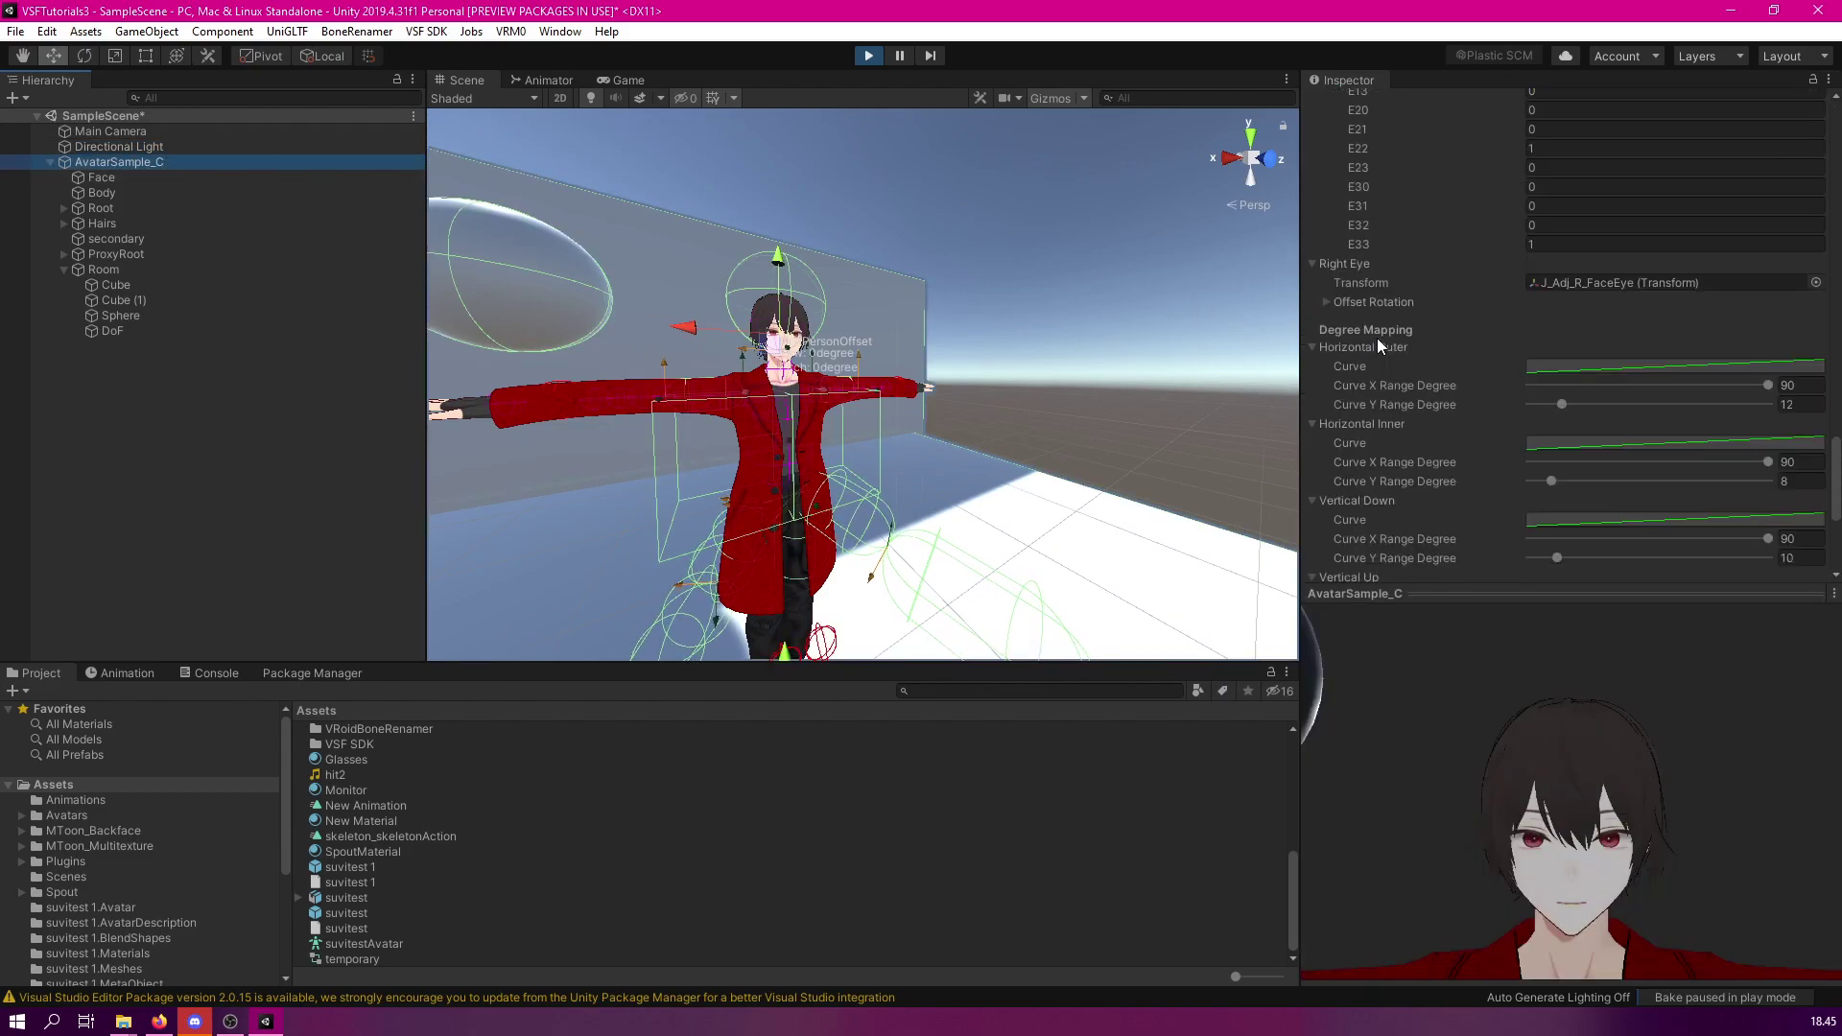
pyautogui.scroll(20, 1377, 337)
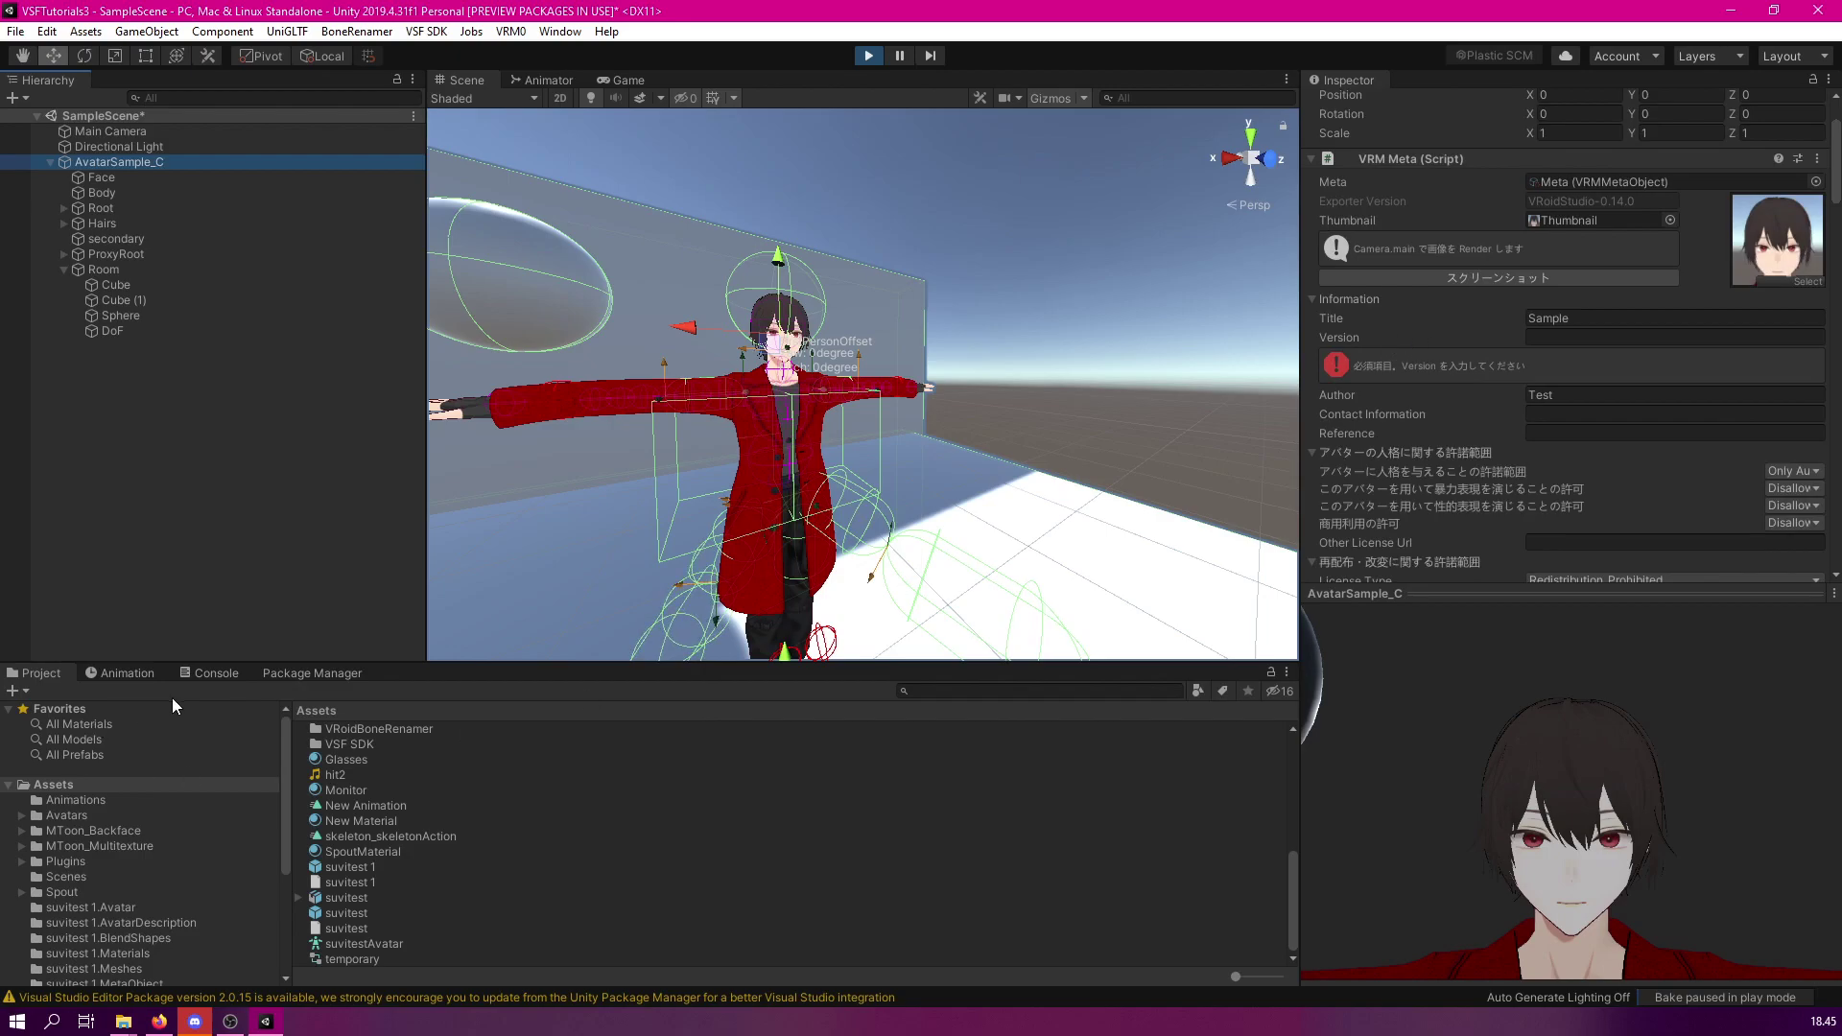
# In the Animation window, create a new clip and save it as DofOn.anim
pyautogui.click(126, 672)
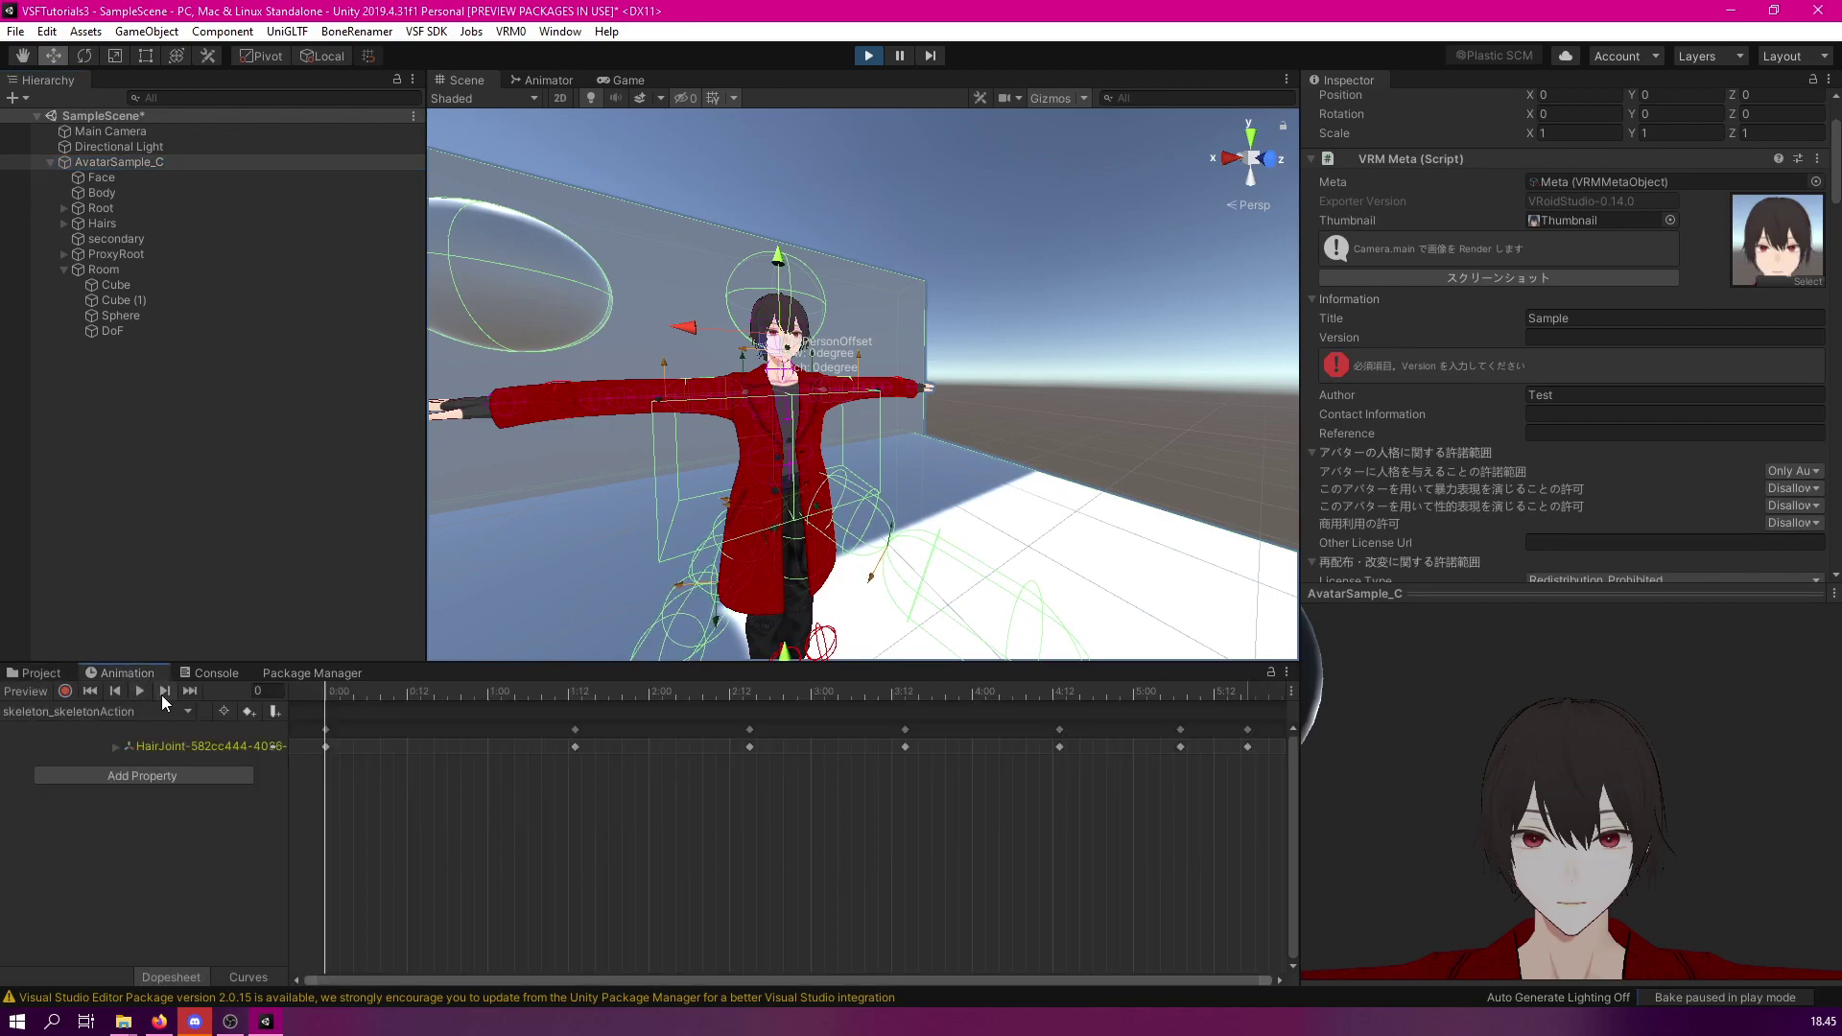
pyautogui.click(131, 712)
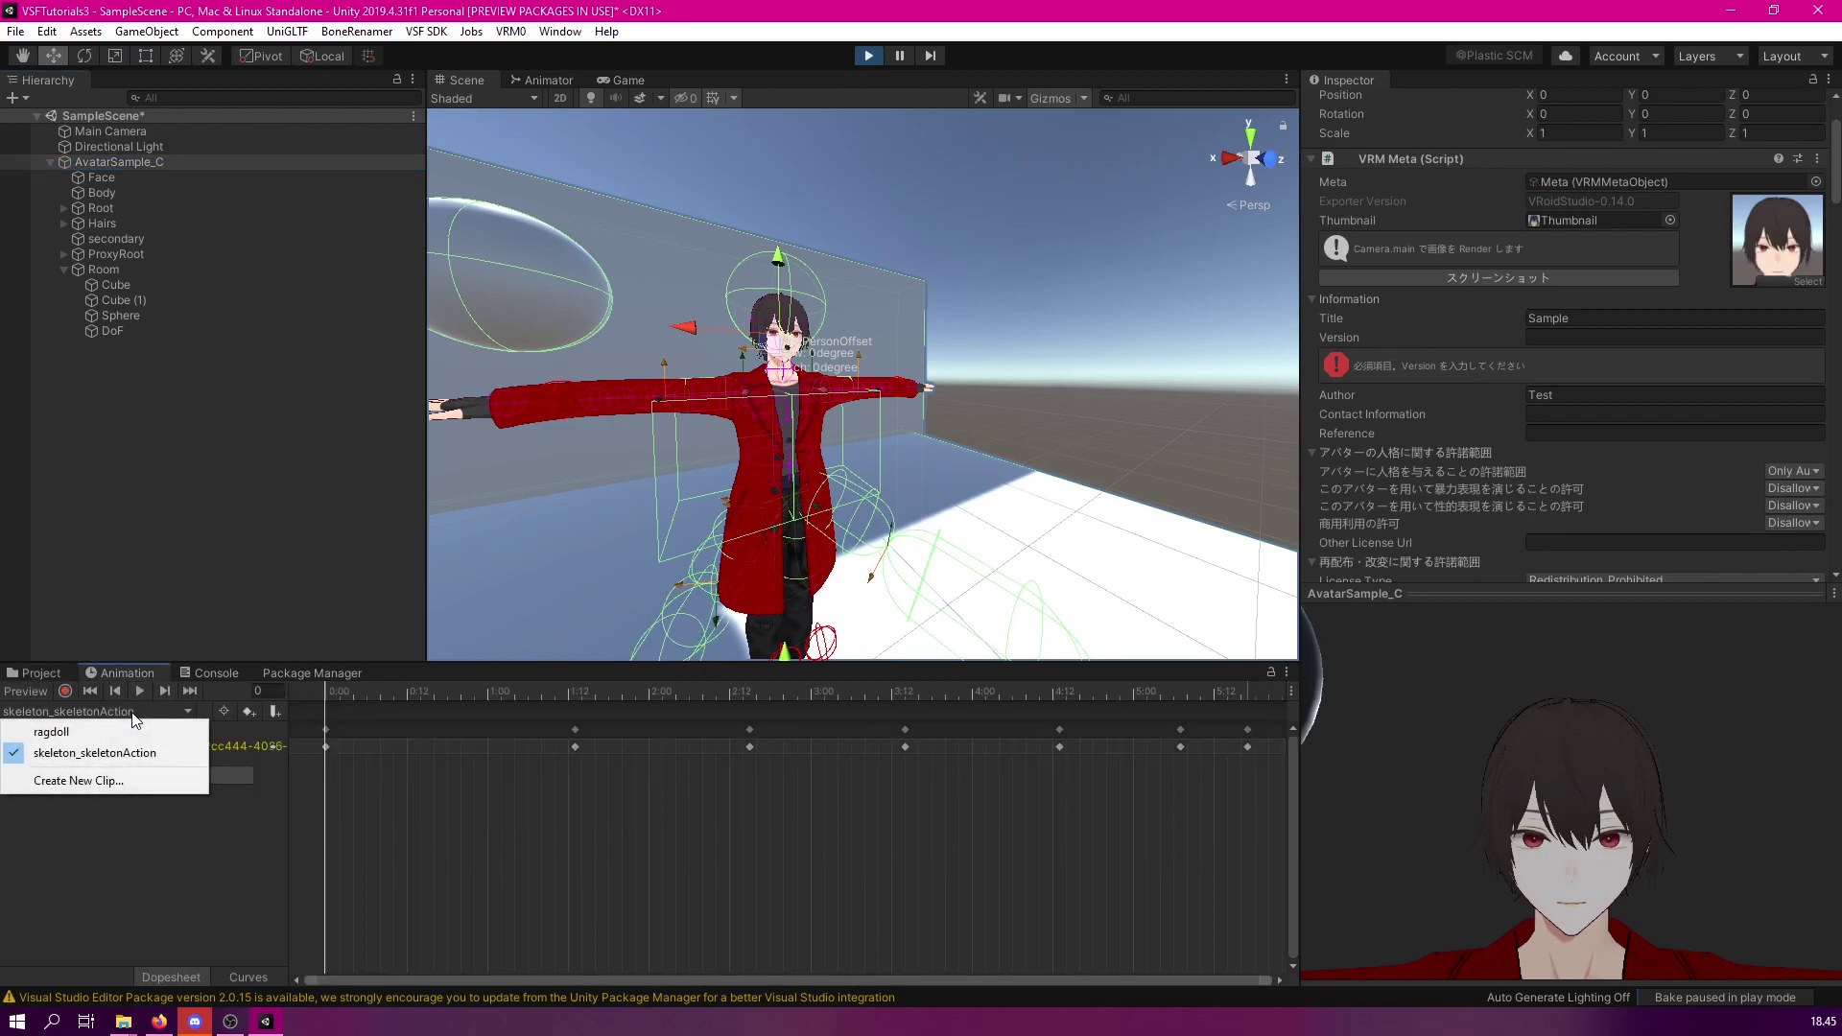
pyautogui.click(93, 780)
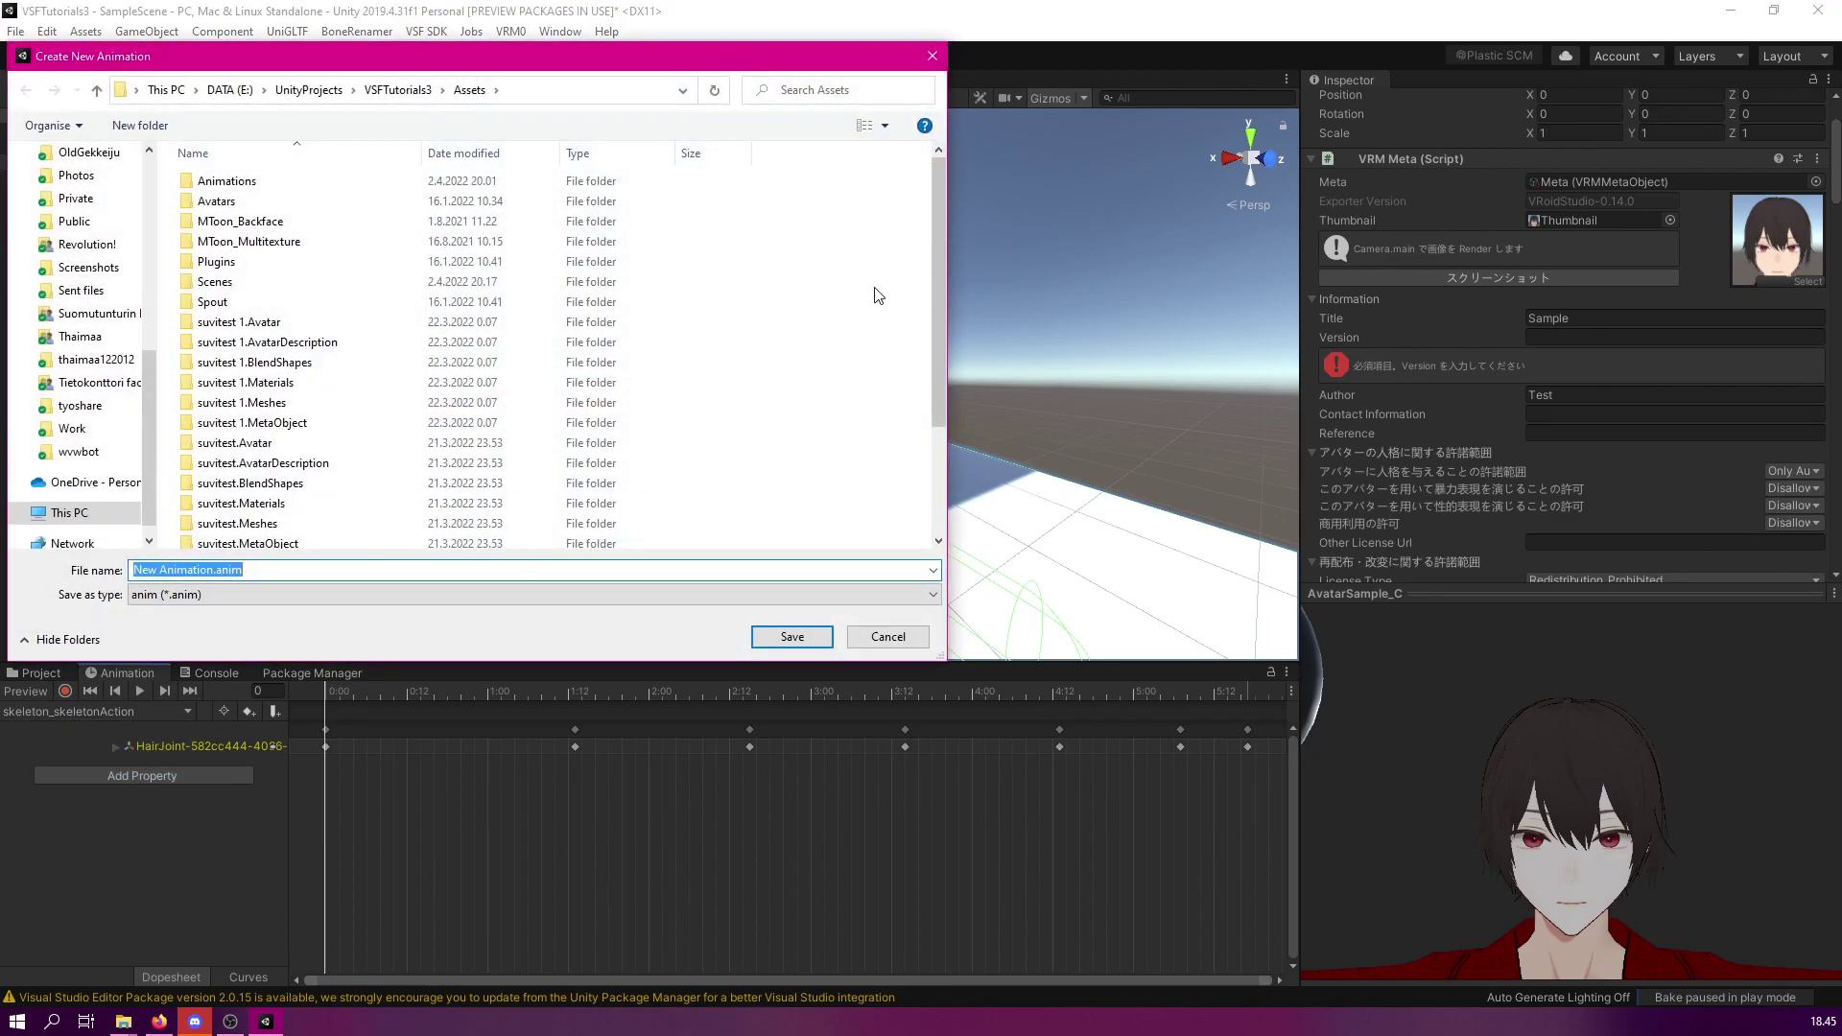
pyautogui.click(214, 570)
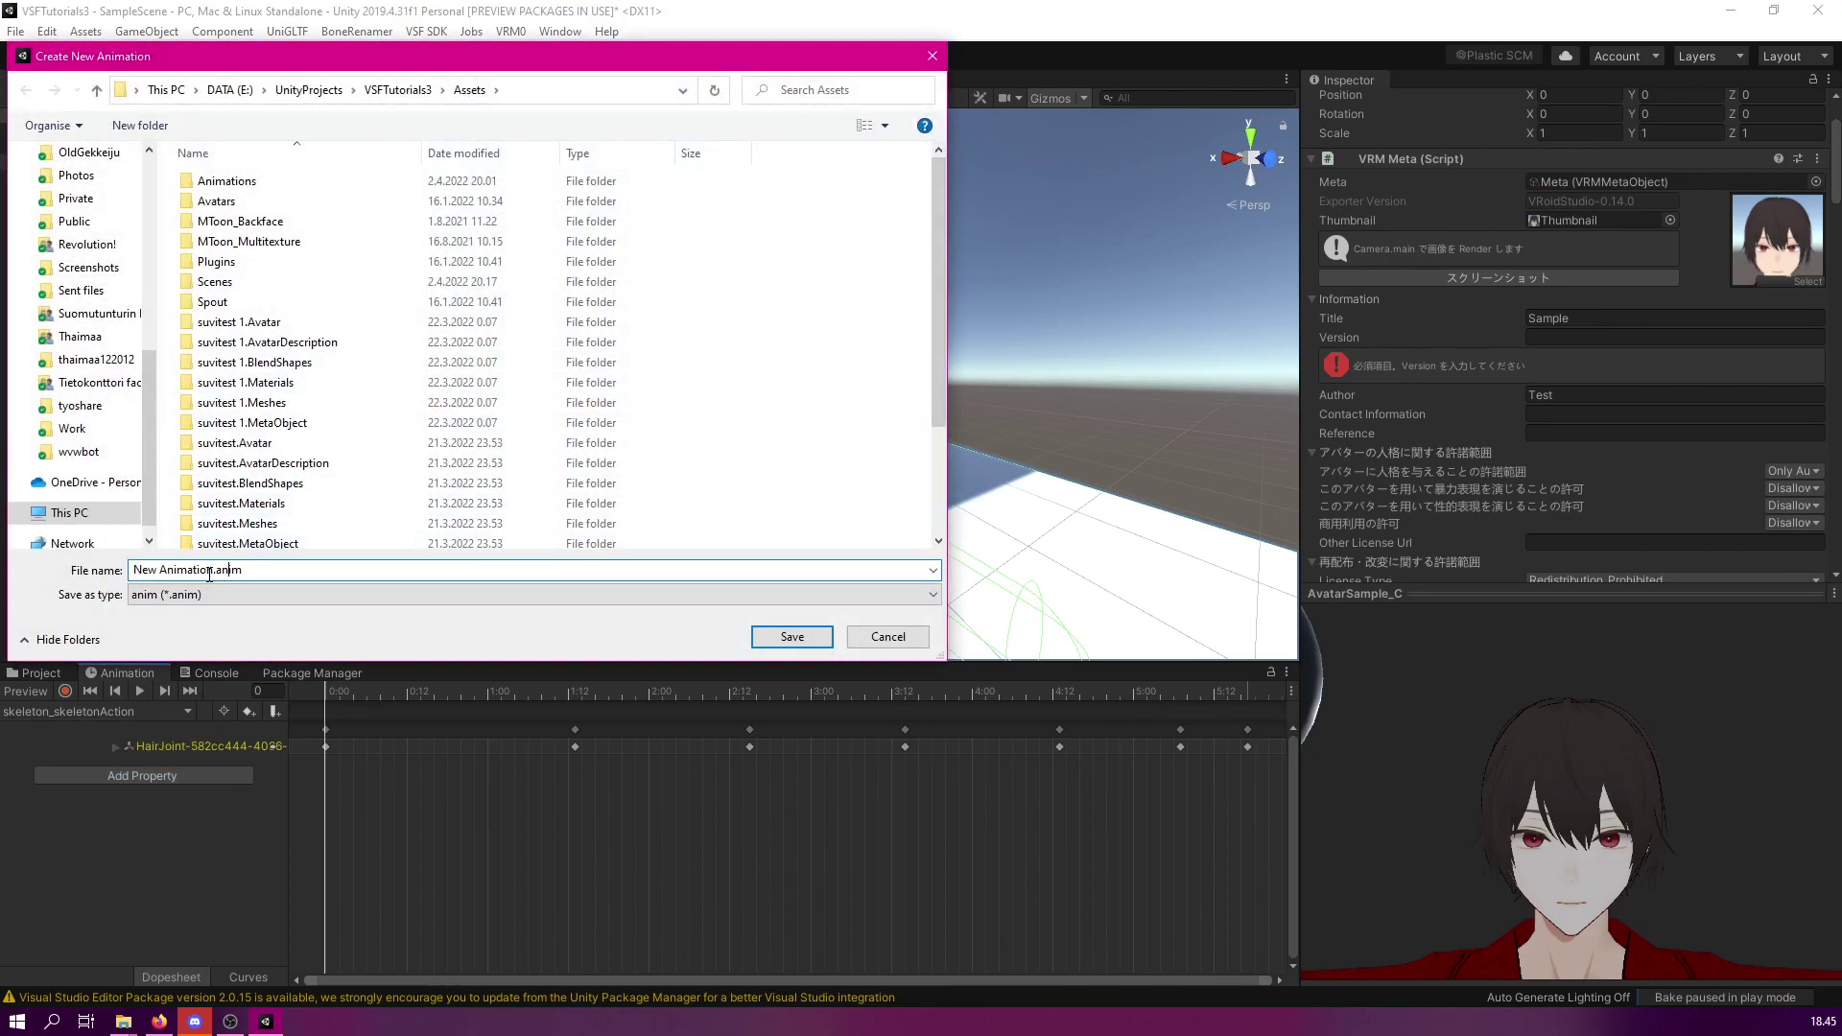
pyautogui.moveTo(209, 574); pyautogui.dragTo(35, 575)
pyautogui.write('DofOn')
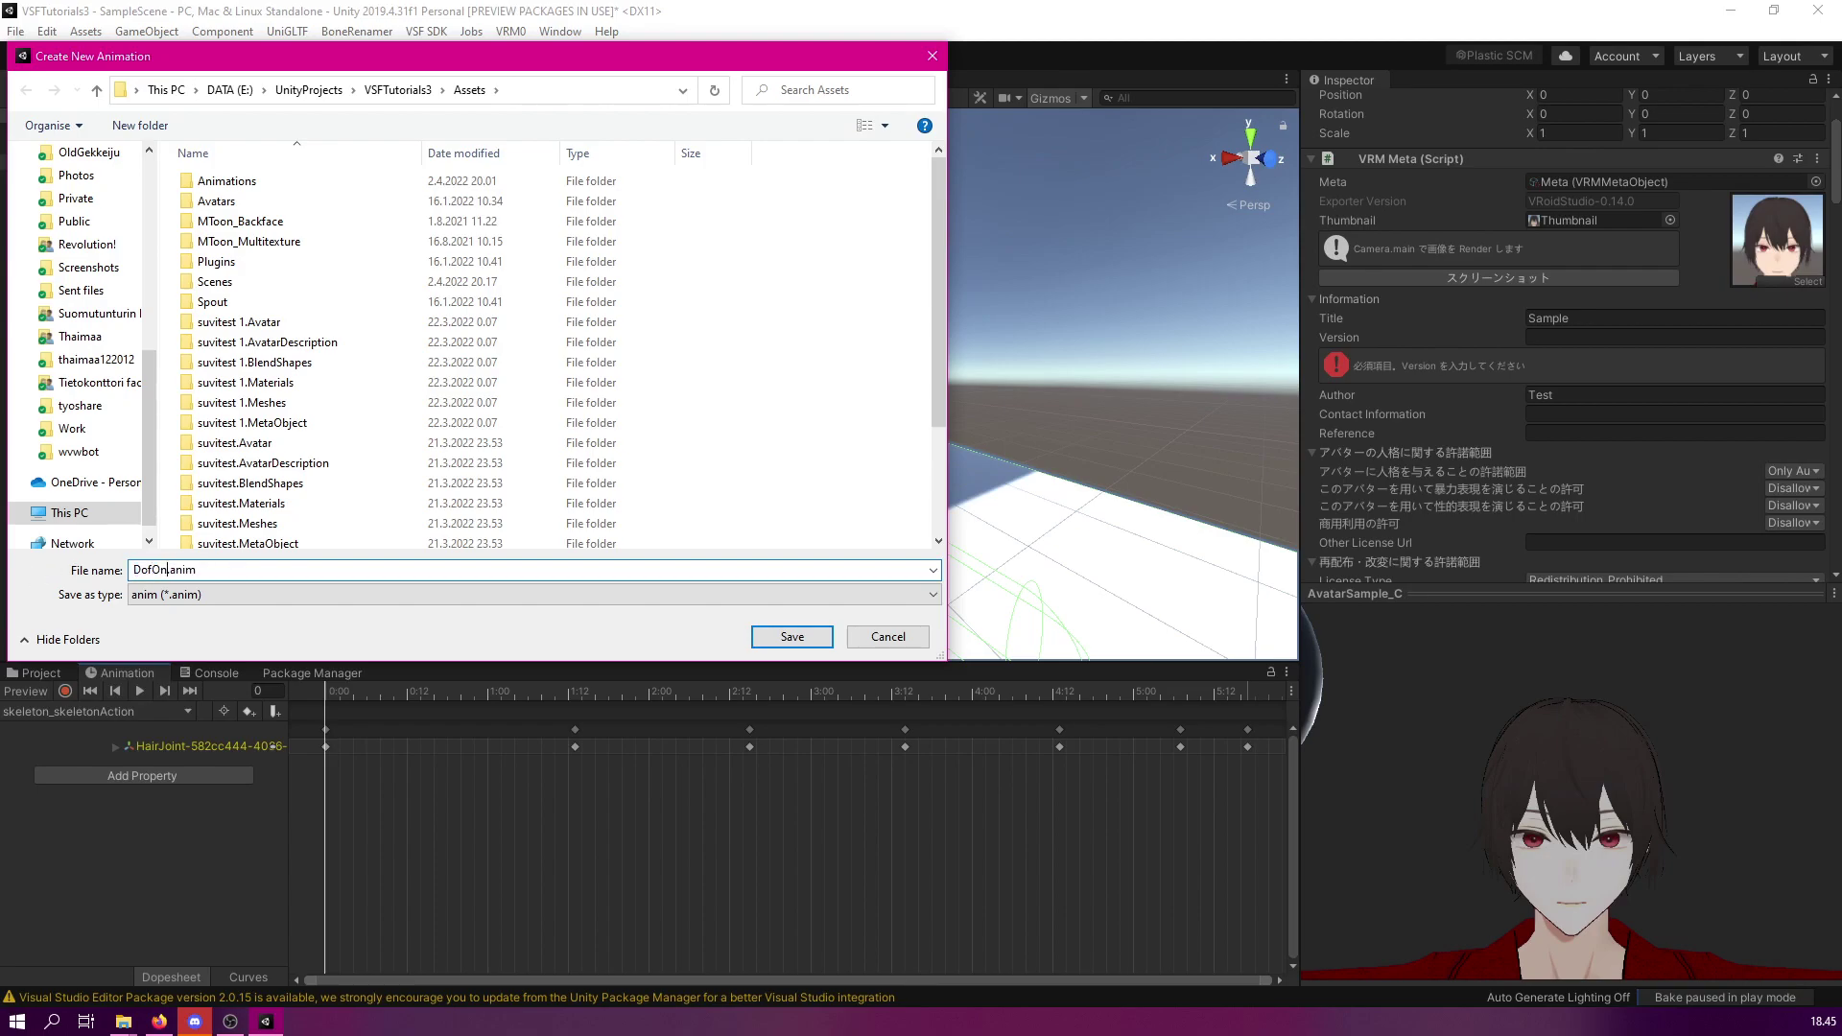
pyautogui.click(788, 637)
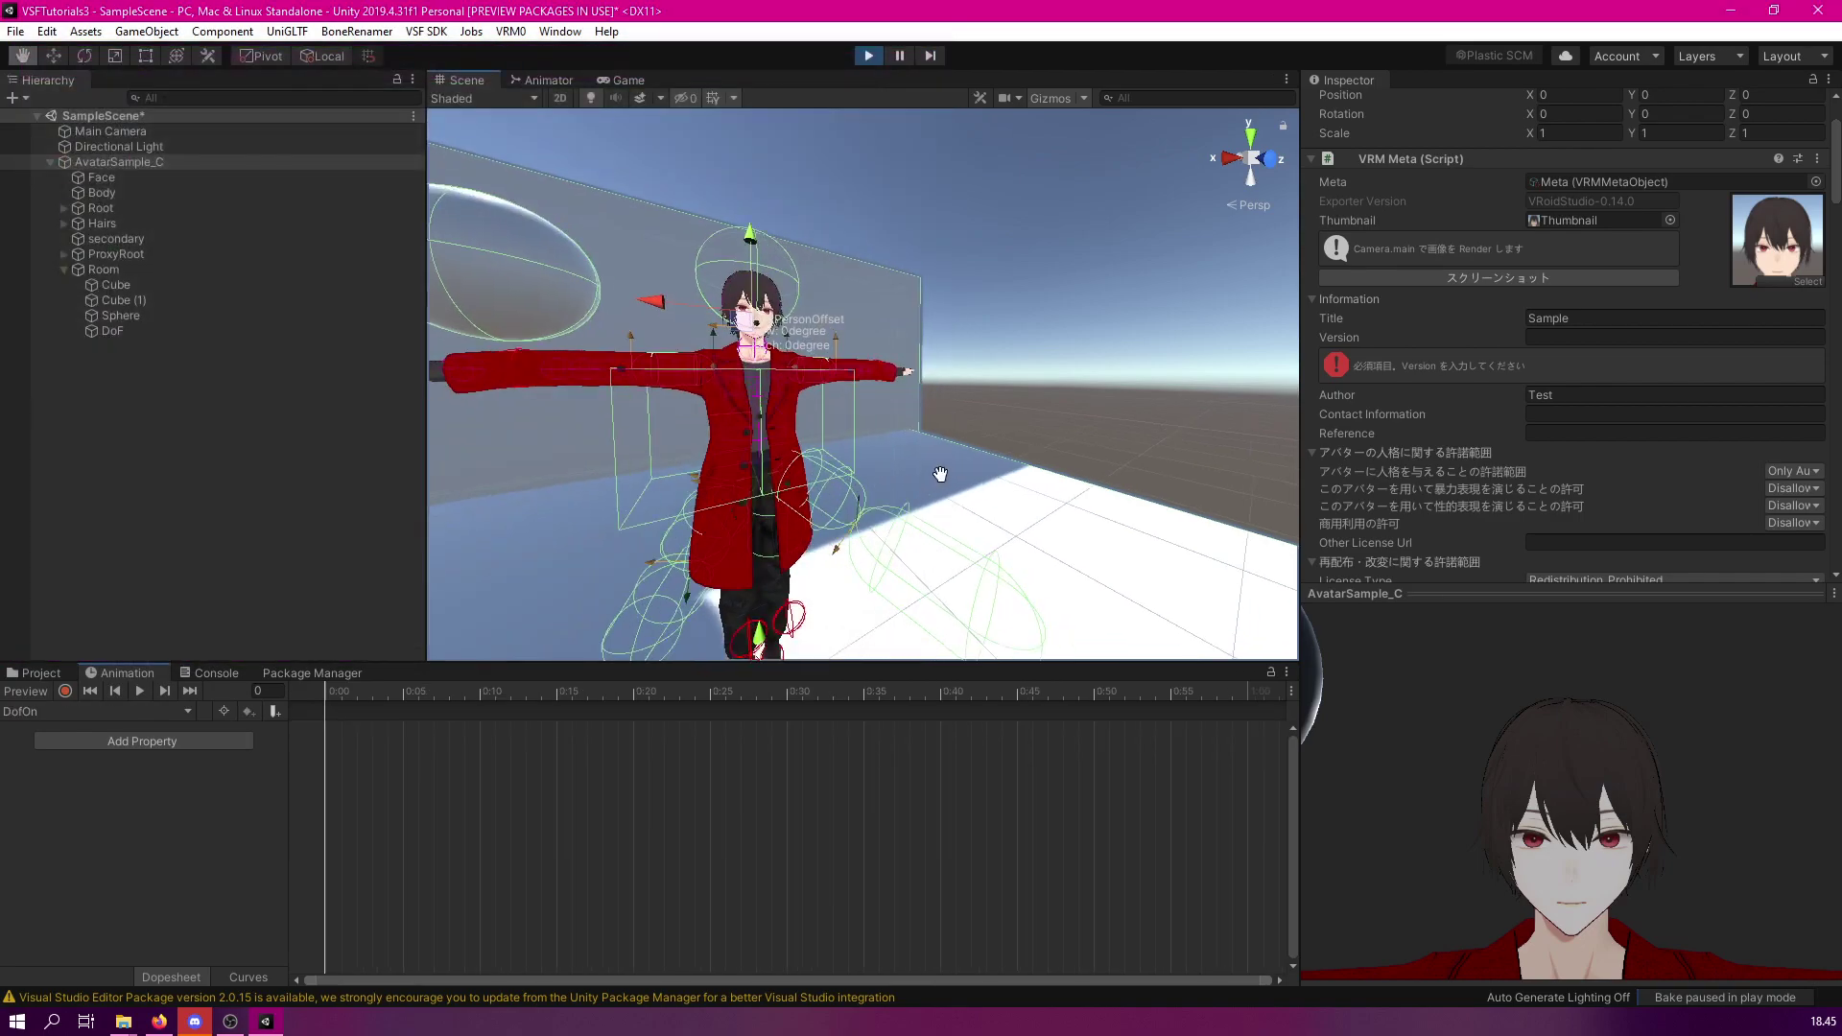
# Record DoF's active state into DofOn: off at frame 0, on at frame 1
pyautogui.moveTo(940, 474); pyautogui.dragTo(979, 458, button='middle')
pyautogui.keyDown('alt'); pyautogui.moveTo(978, 457); pyautogui.dragTo(796, 465); pyautogui.keyUp('alt')
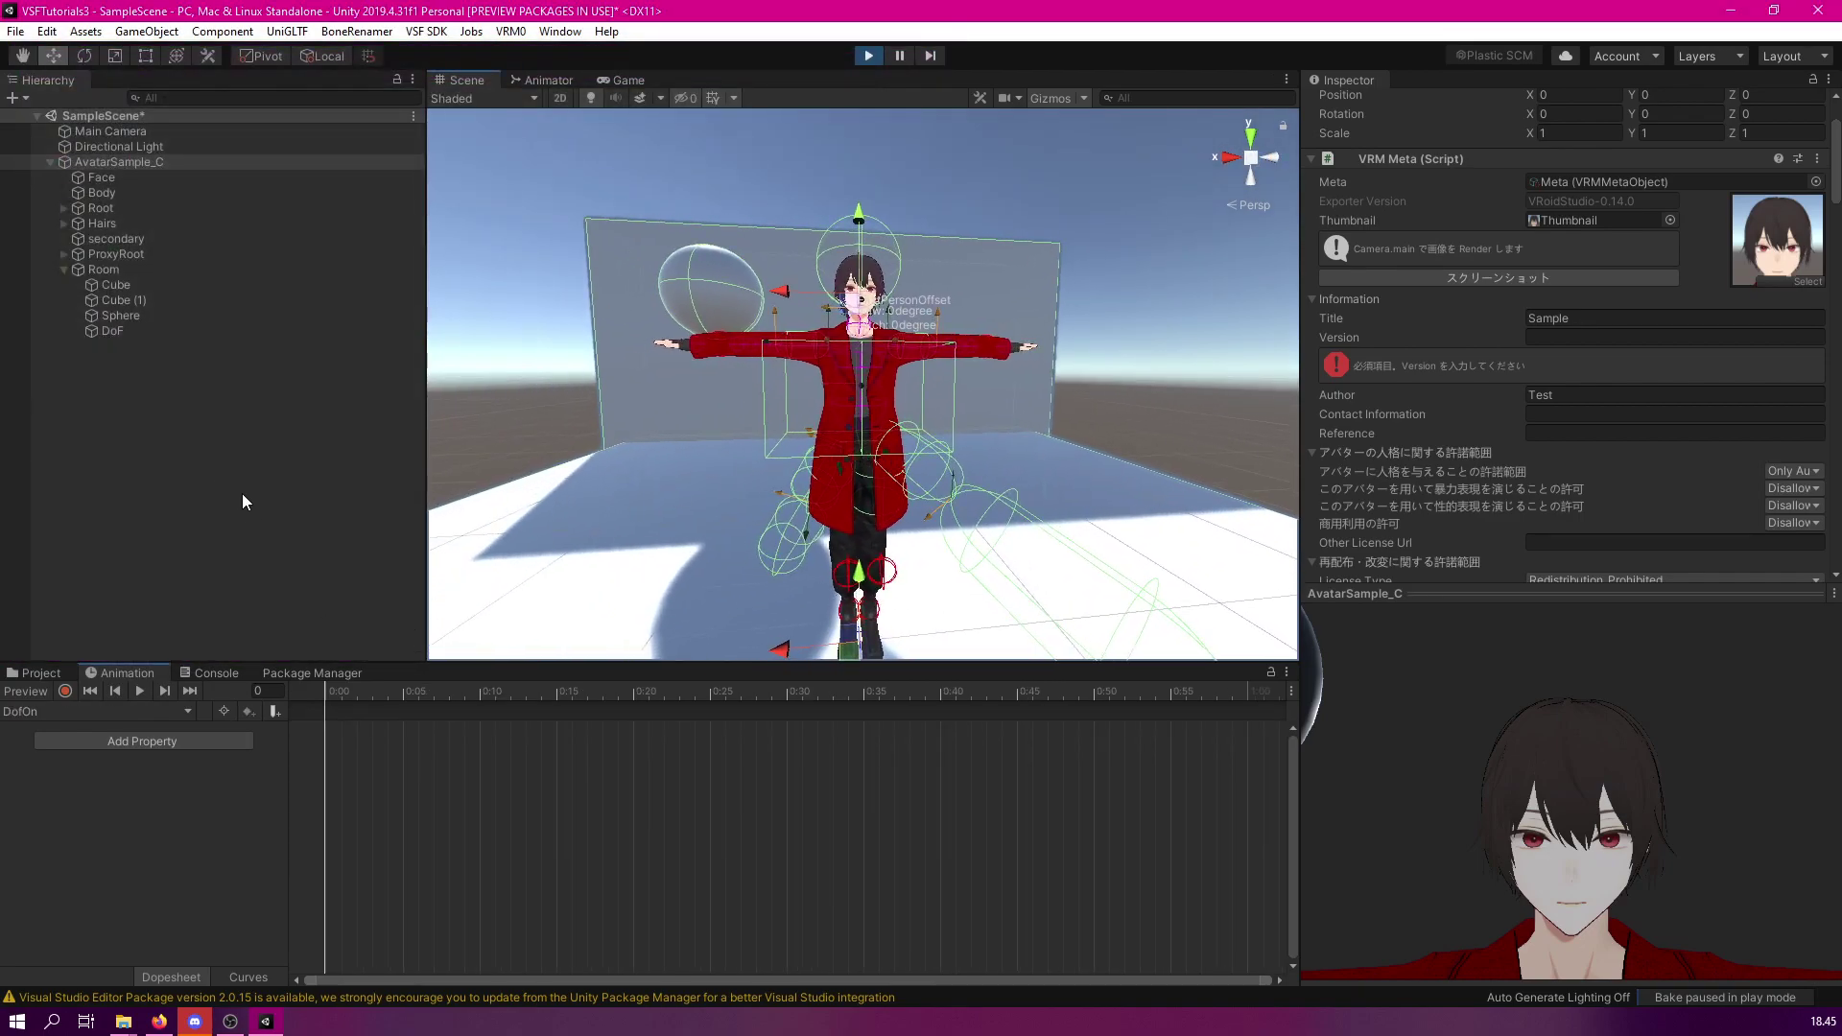
pyautogui.click(63, 691)
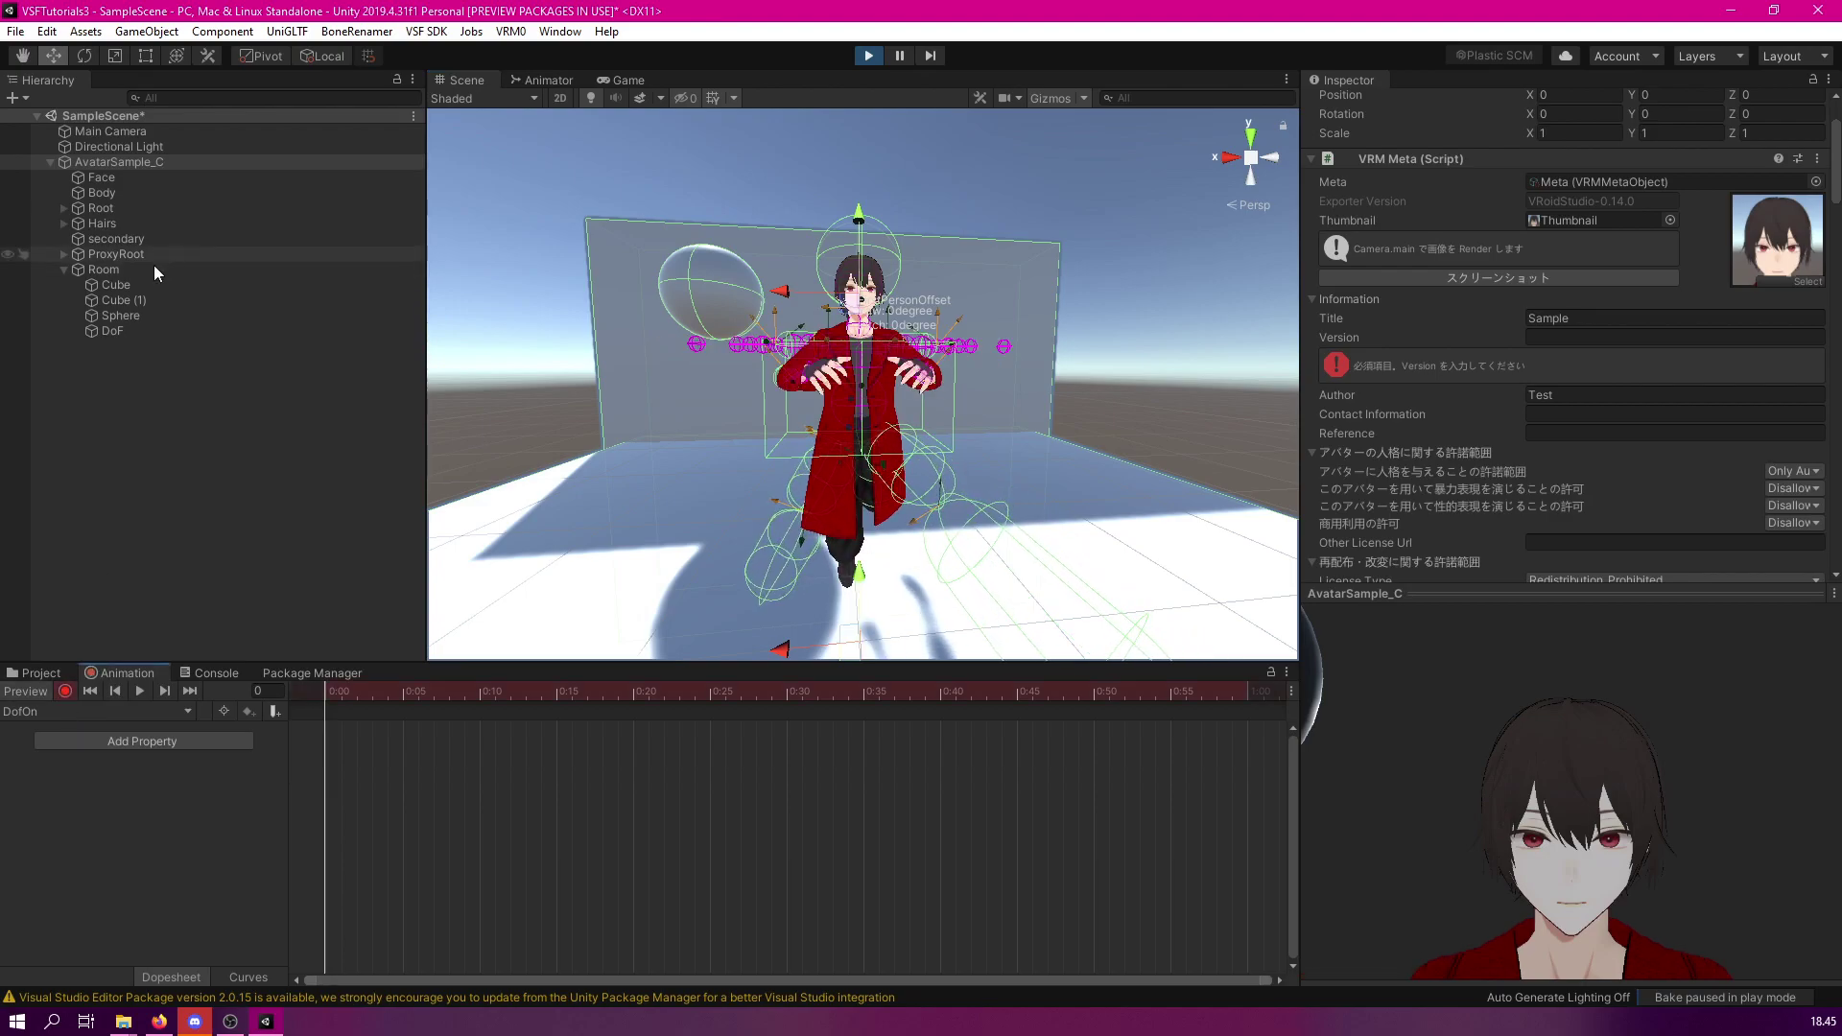
pyautogui.click(132, 333)
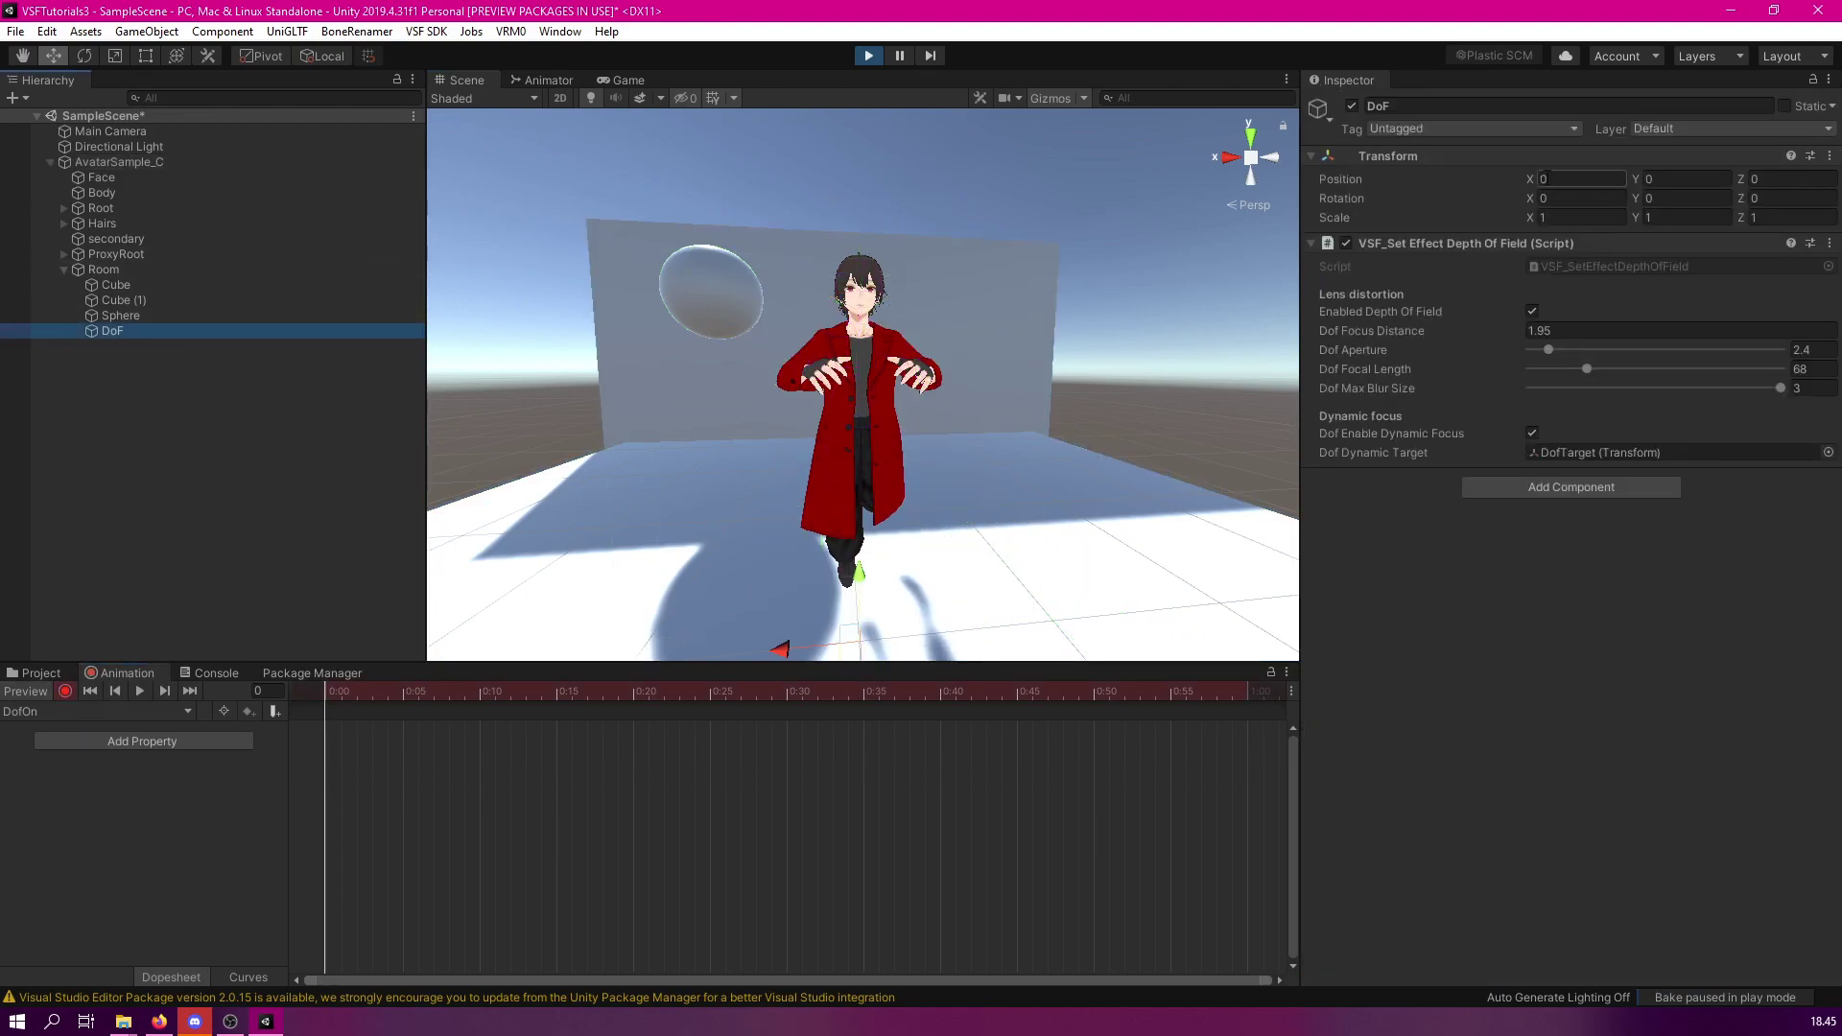
pyautogui.click(1351, 106)
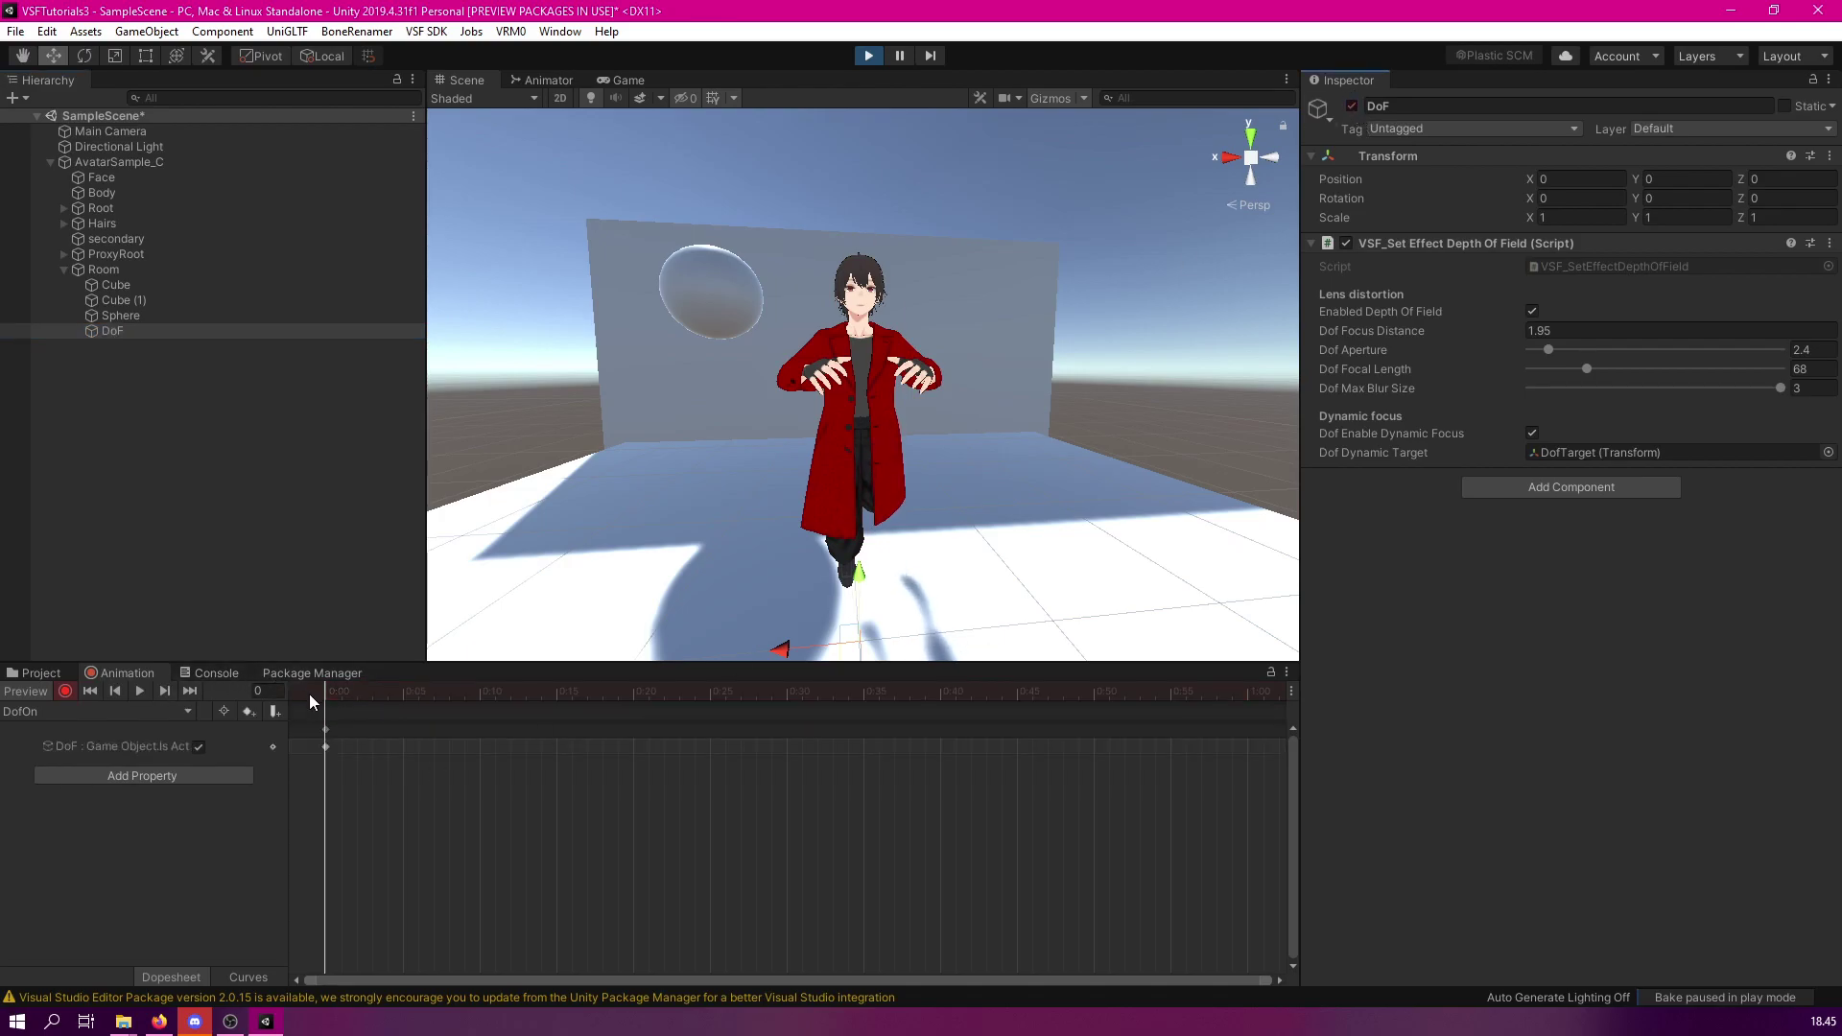
pyautogui.click(338, 698)
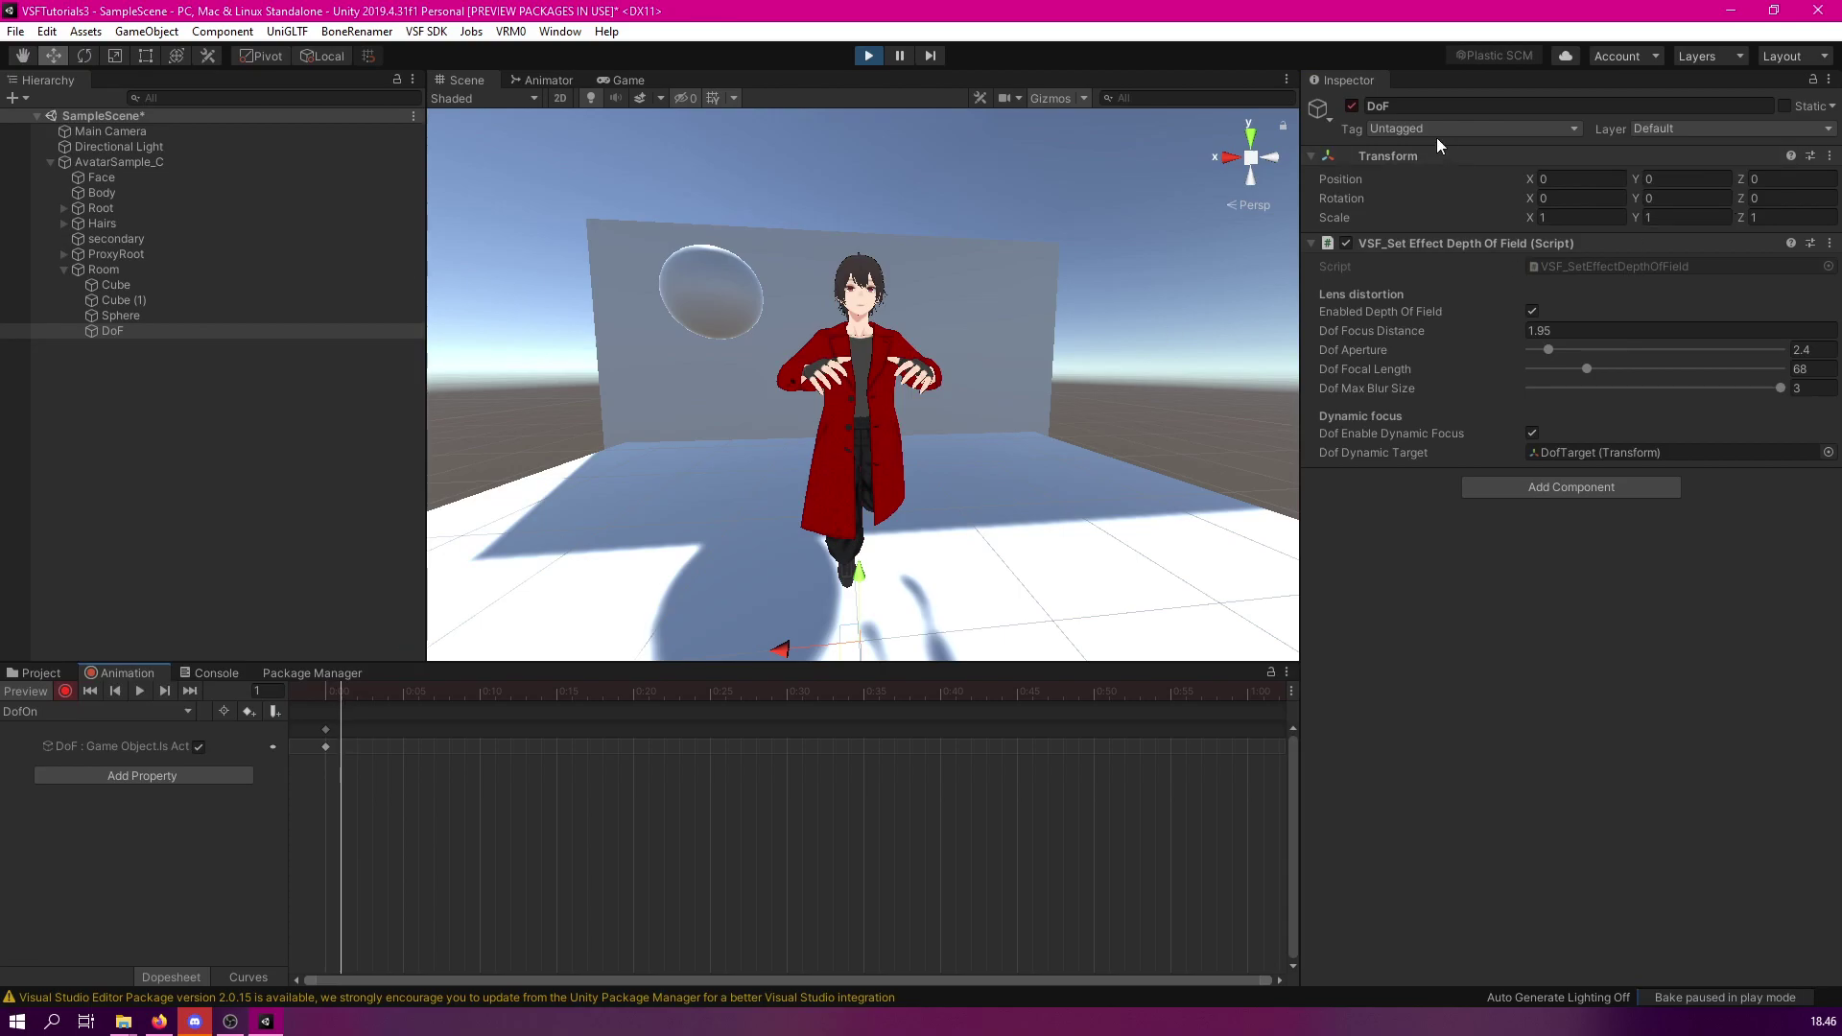
pyautogui.click(1350, 109)
pyautogui.click(64, 690)
# Reselect the DoF object and switch it off outside recording
pyautogui.click(108, 318)
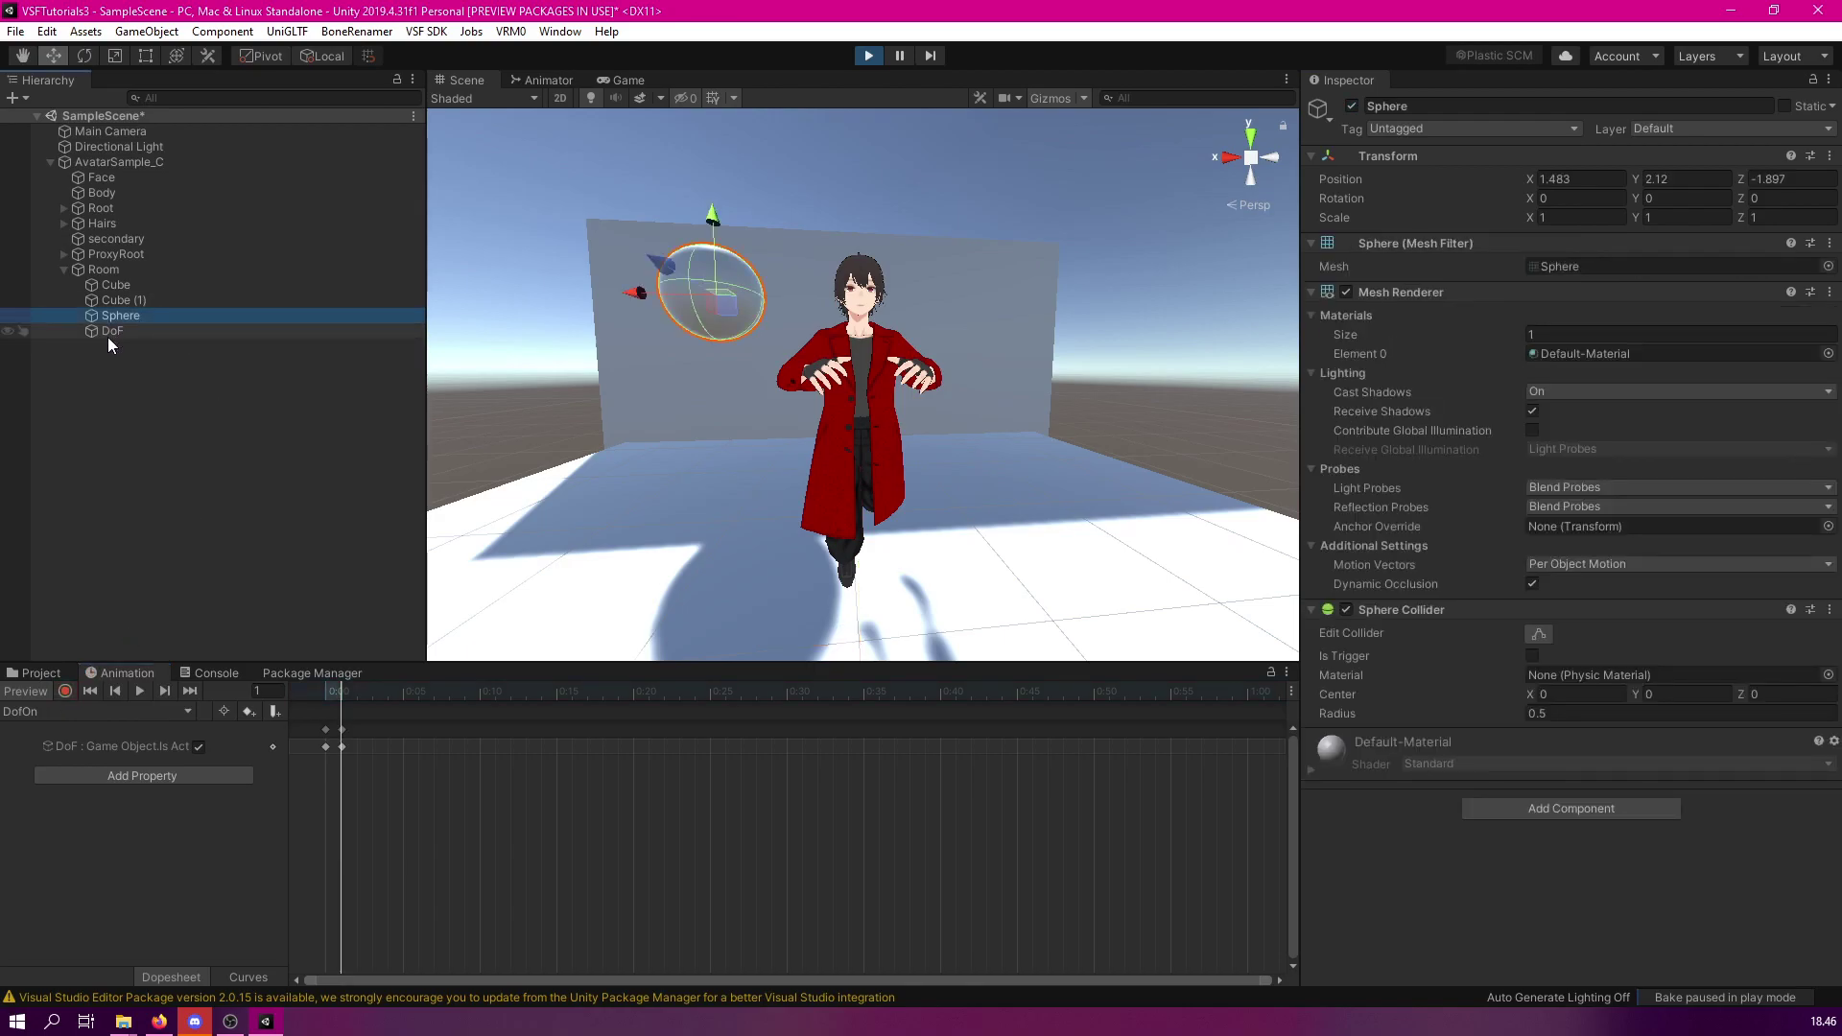
pyautogui.click(132, 332)
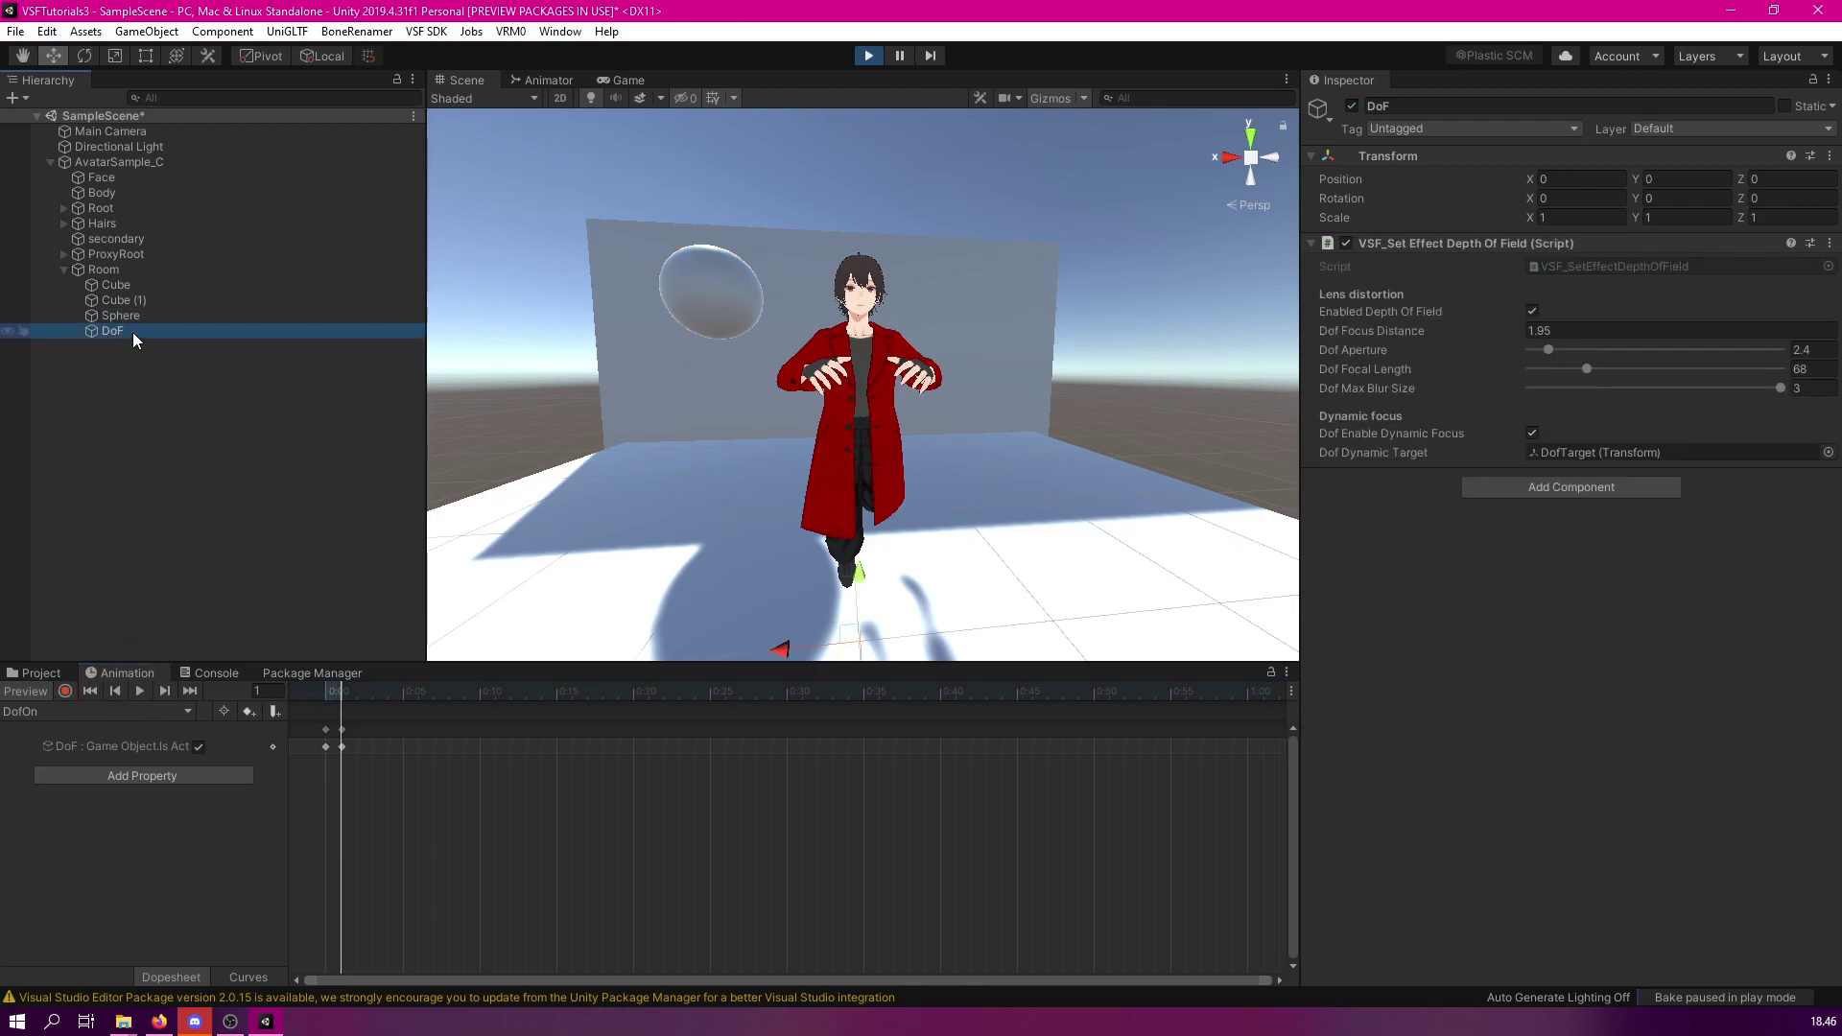
pyautogui.click(1353, 106)
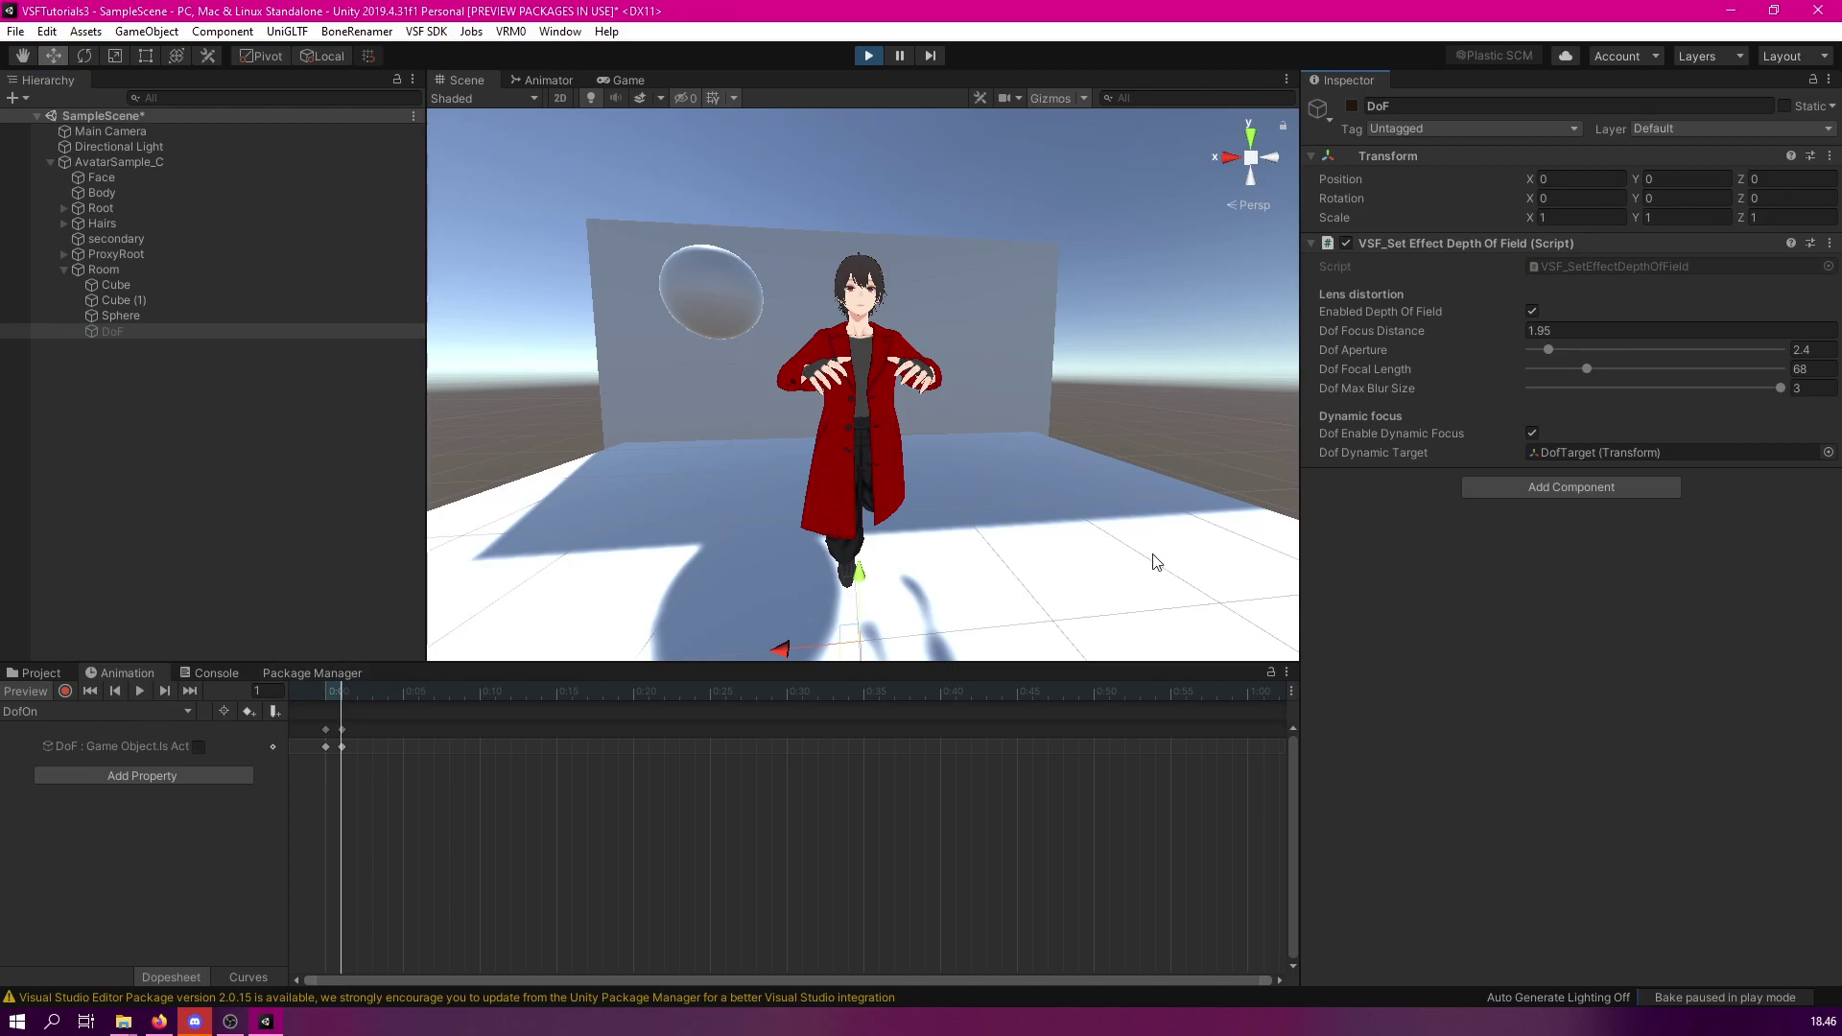
pyautogui.moveTo(714, 391); pyautogui.dragTo(816, 384, button='right')
pyautogui.moveTo(815, 384); pyautogui.dragTo(952, 379, button='middle')
# Exit play mode, disable the DoF object, and show the project's Assets folder
pyautogui.keyDown('alt'); pyautogui.moveTo(953, 379); pyautogui.dragTo(960, 382); pyautogui.keyUp('alt')
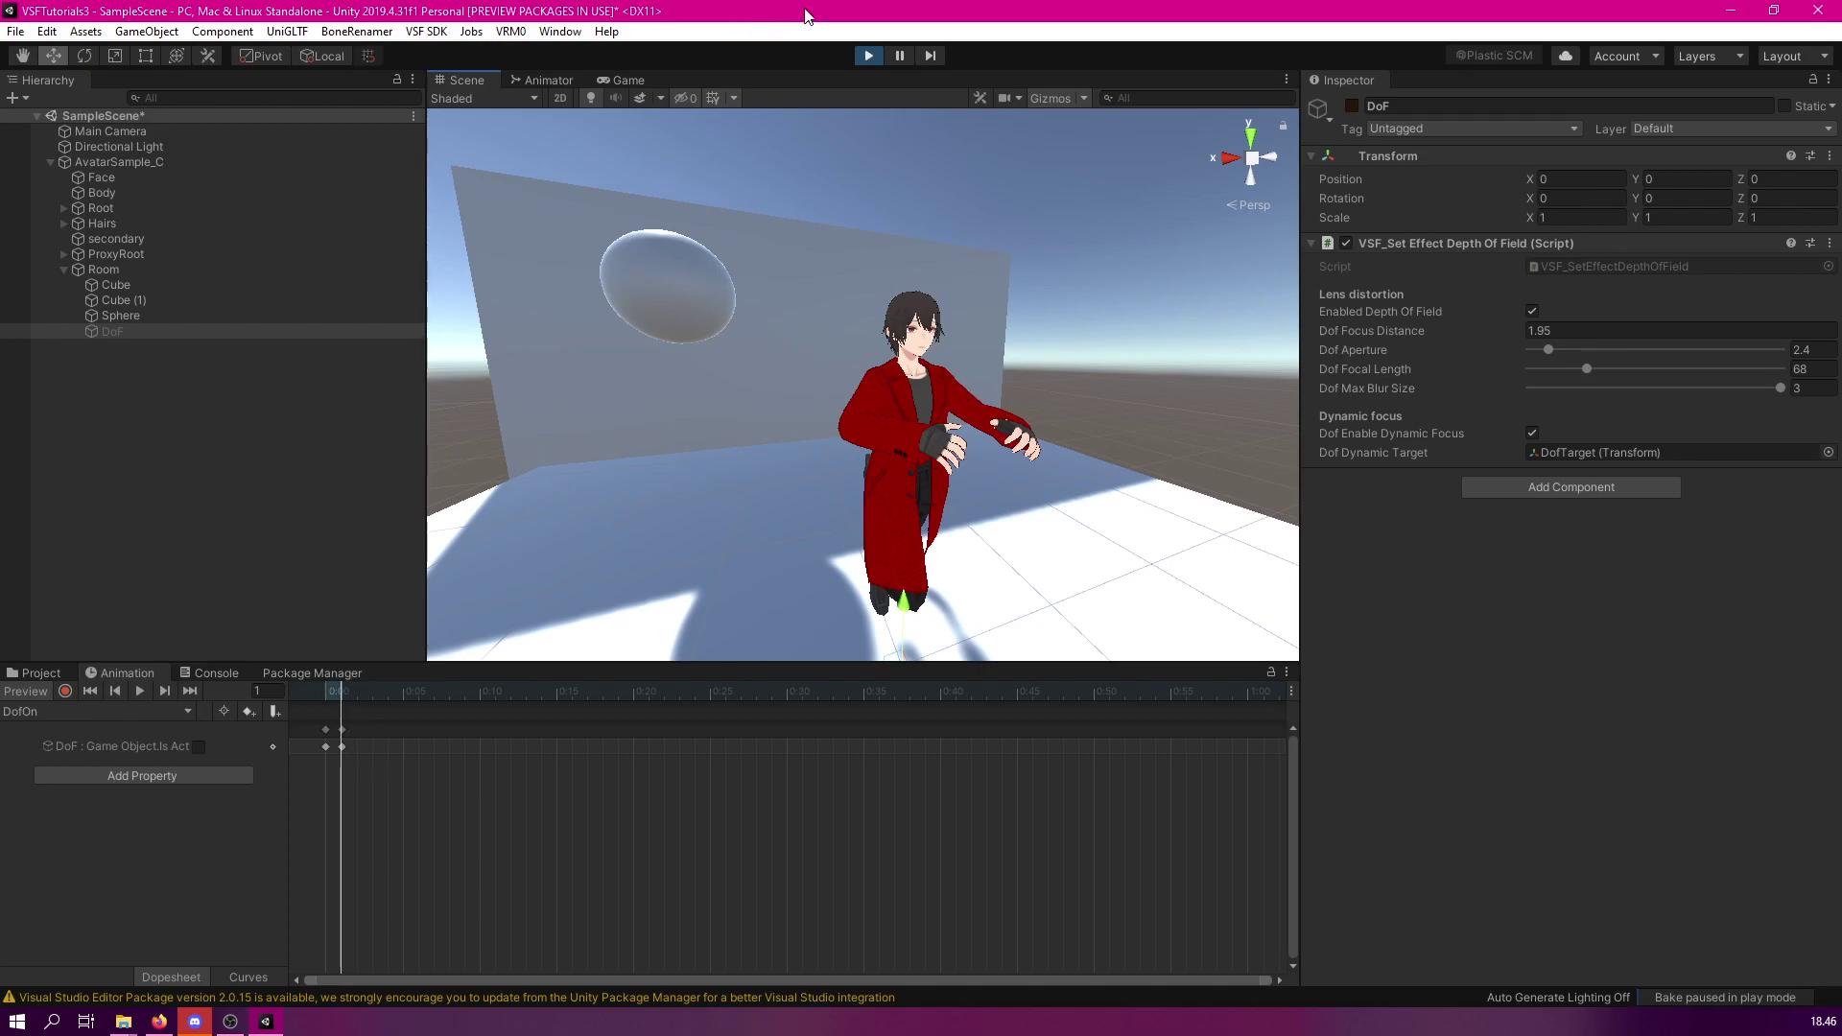
pyautogui.click(869, 55)
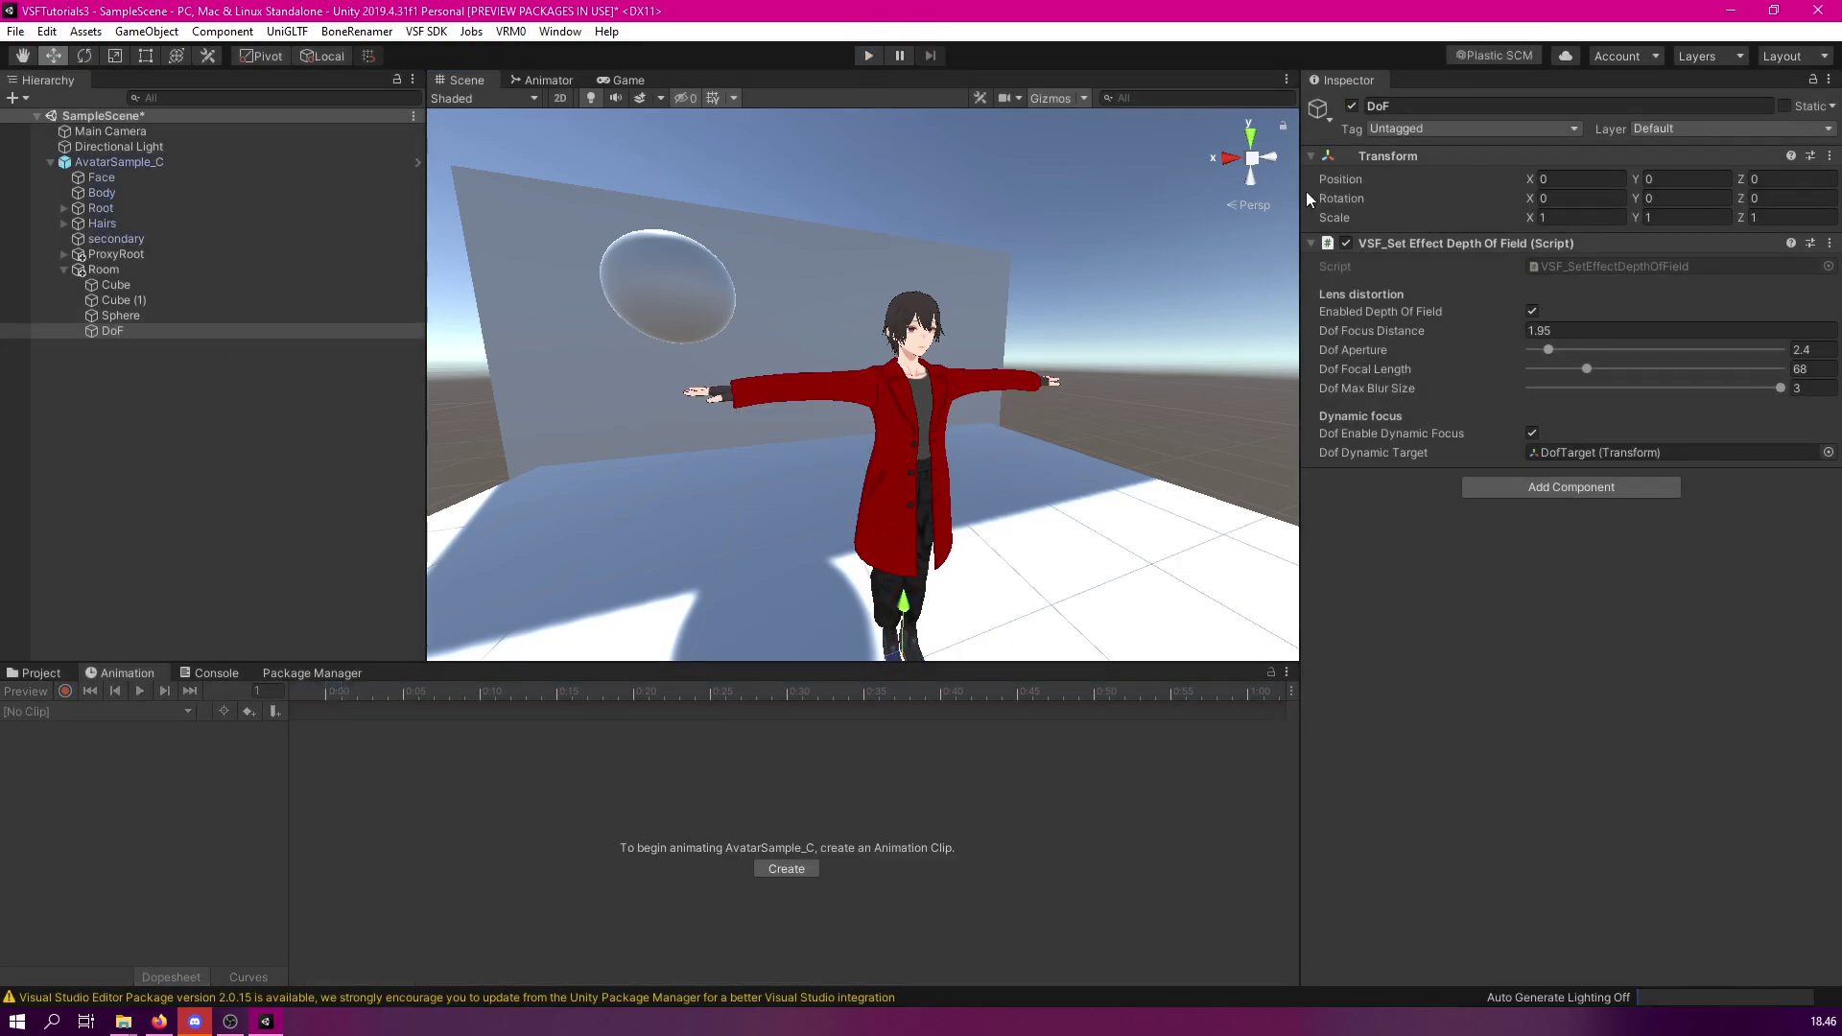
pyautogui.click(1352, 106)
pyautogui.moveTo(1054, 357); pyautogui.dragTo(987, 307, button='right')
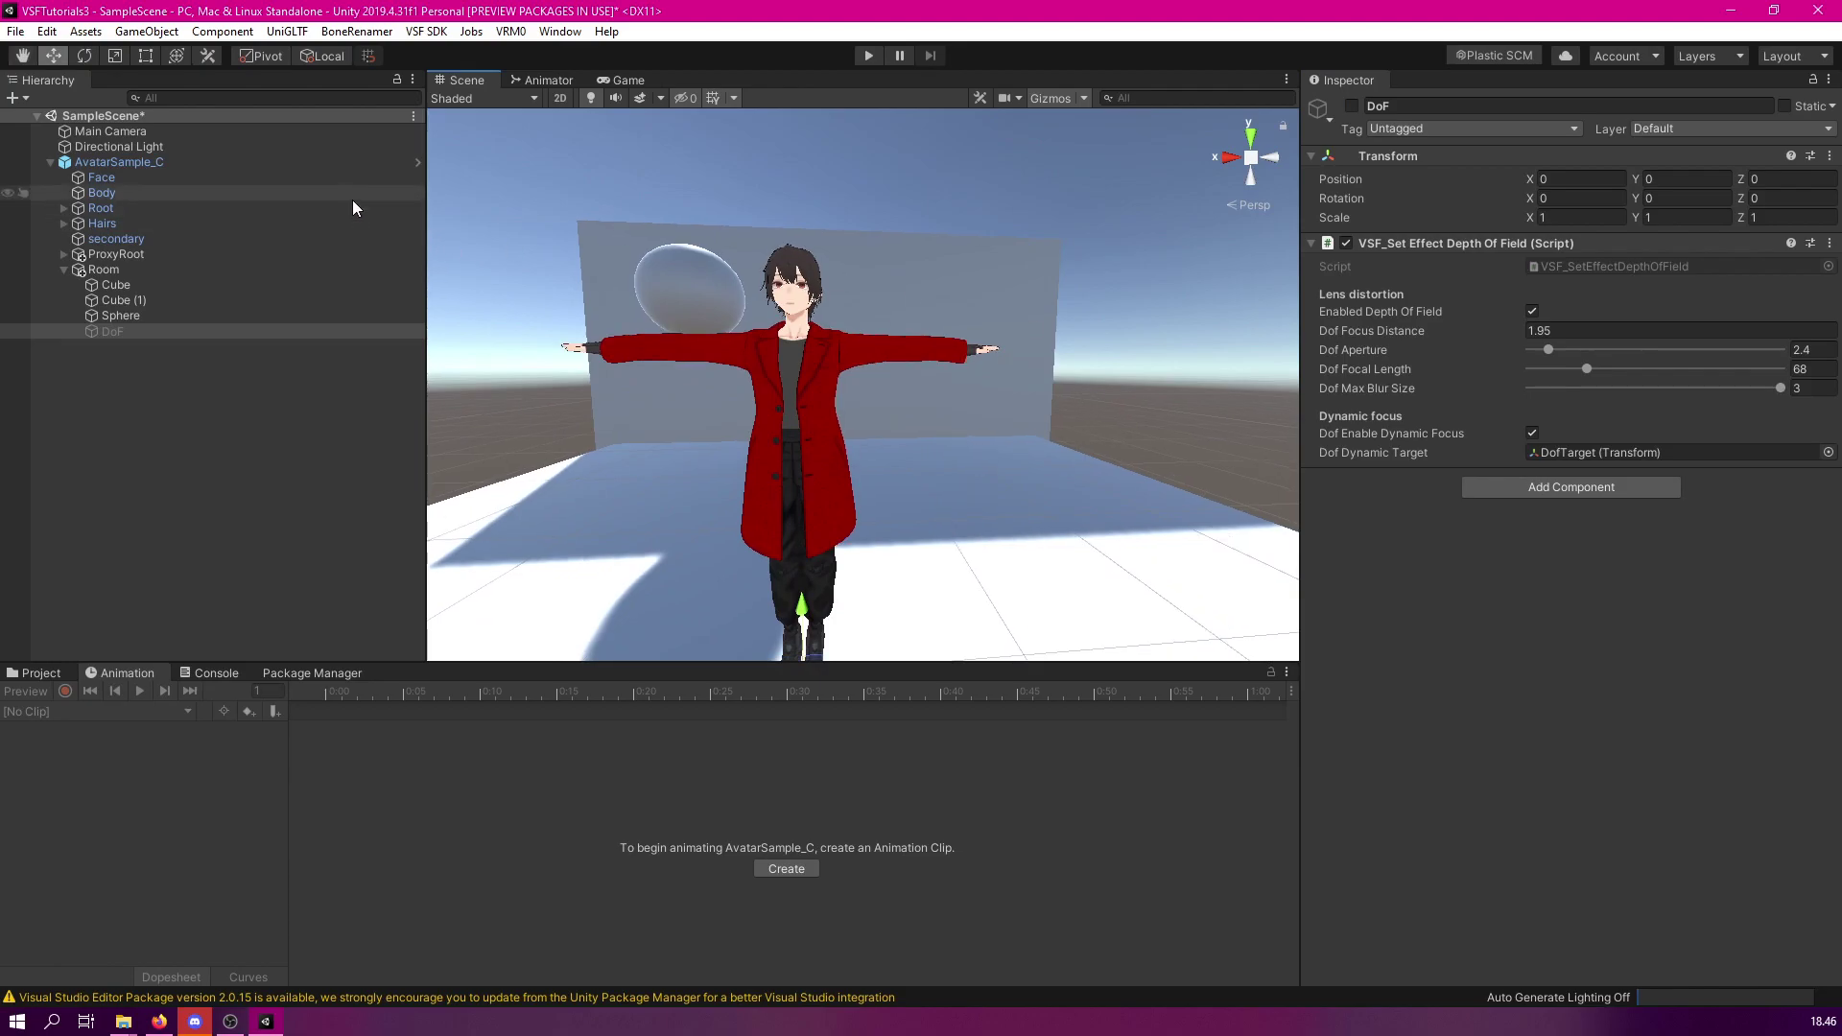
pyautogui.click(36, 675)
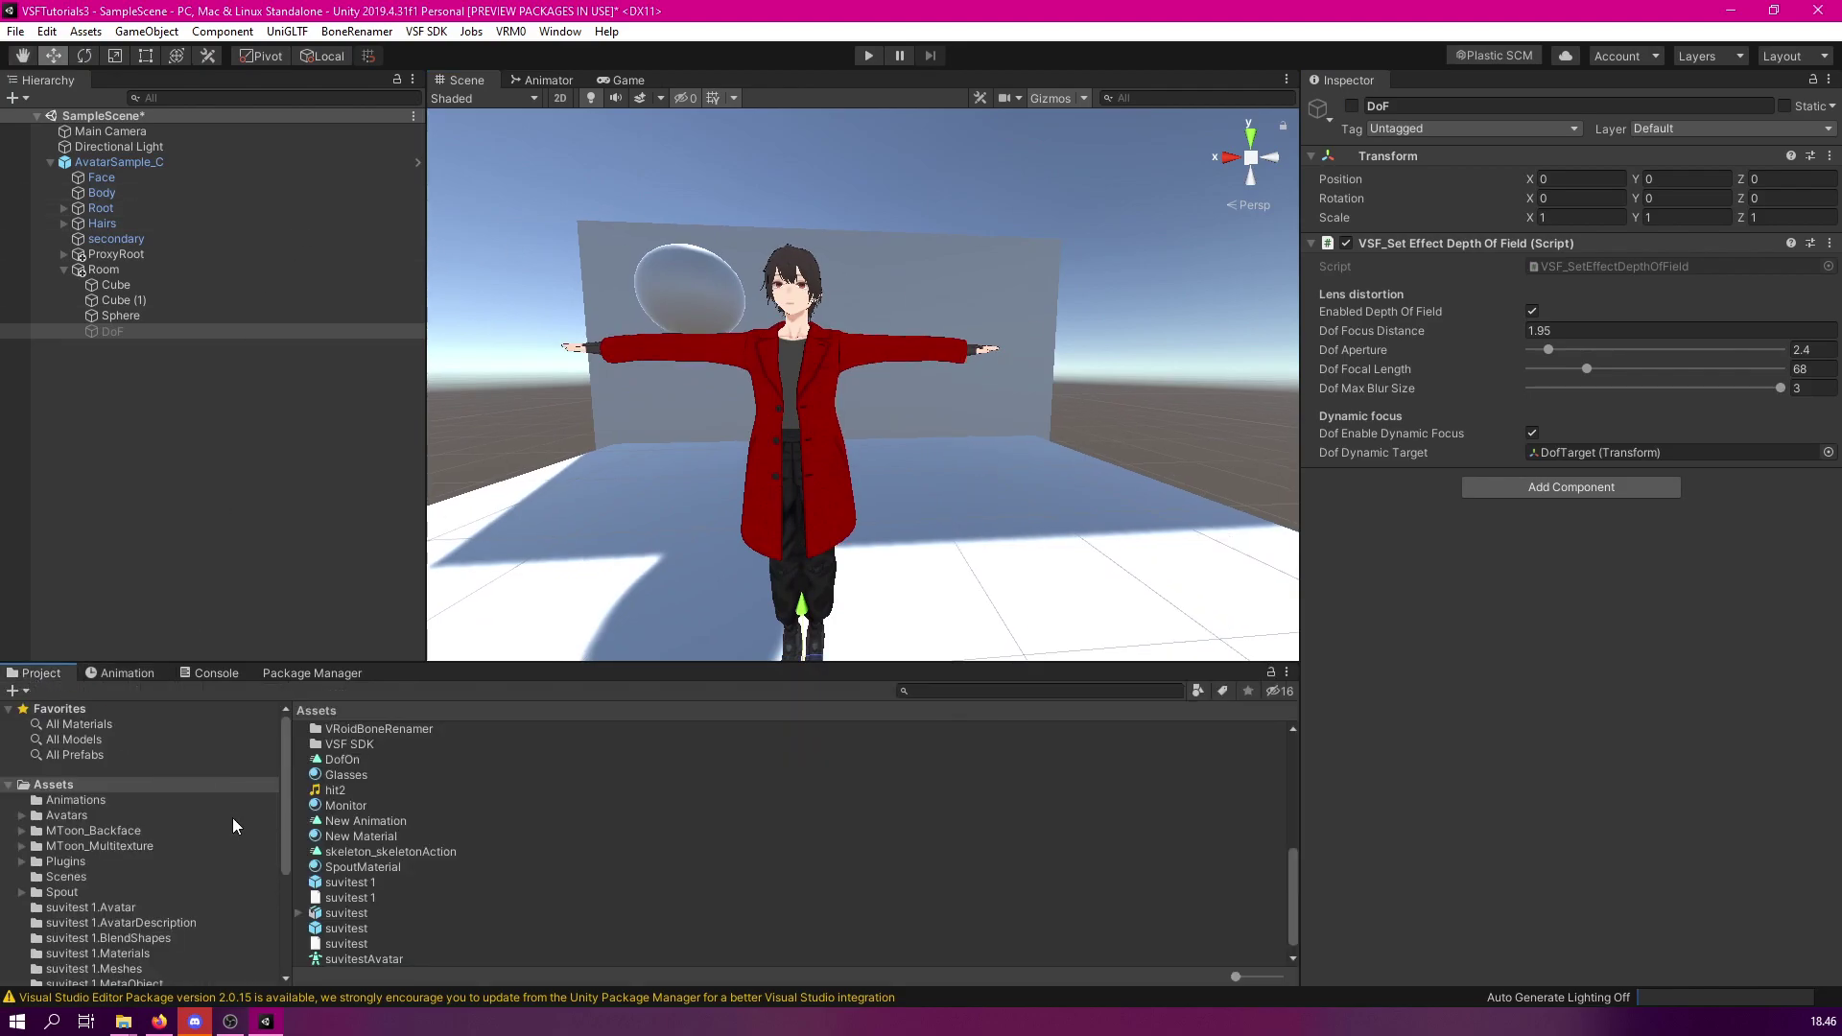
# Open AvatarSample_C's Blend Shape Avatar asset and save a new BlendShapeClip named DoFOn
pyautogui.scroll(-5, 159, 783)
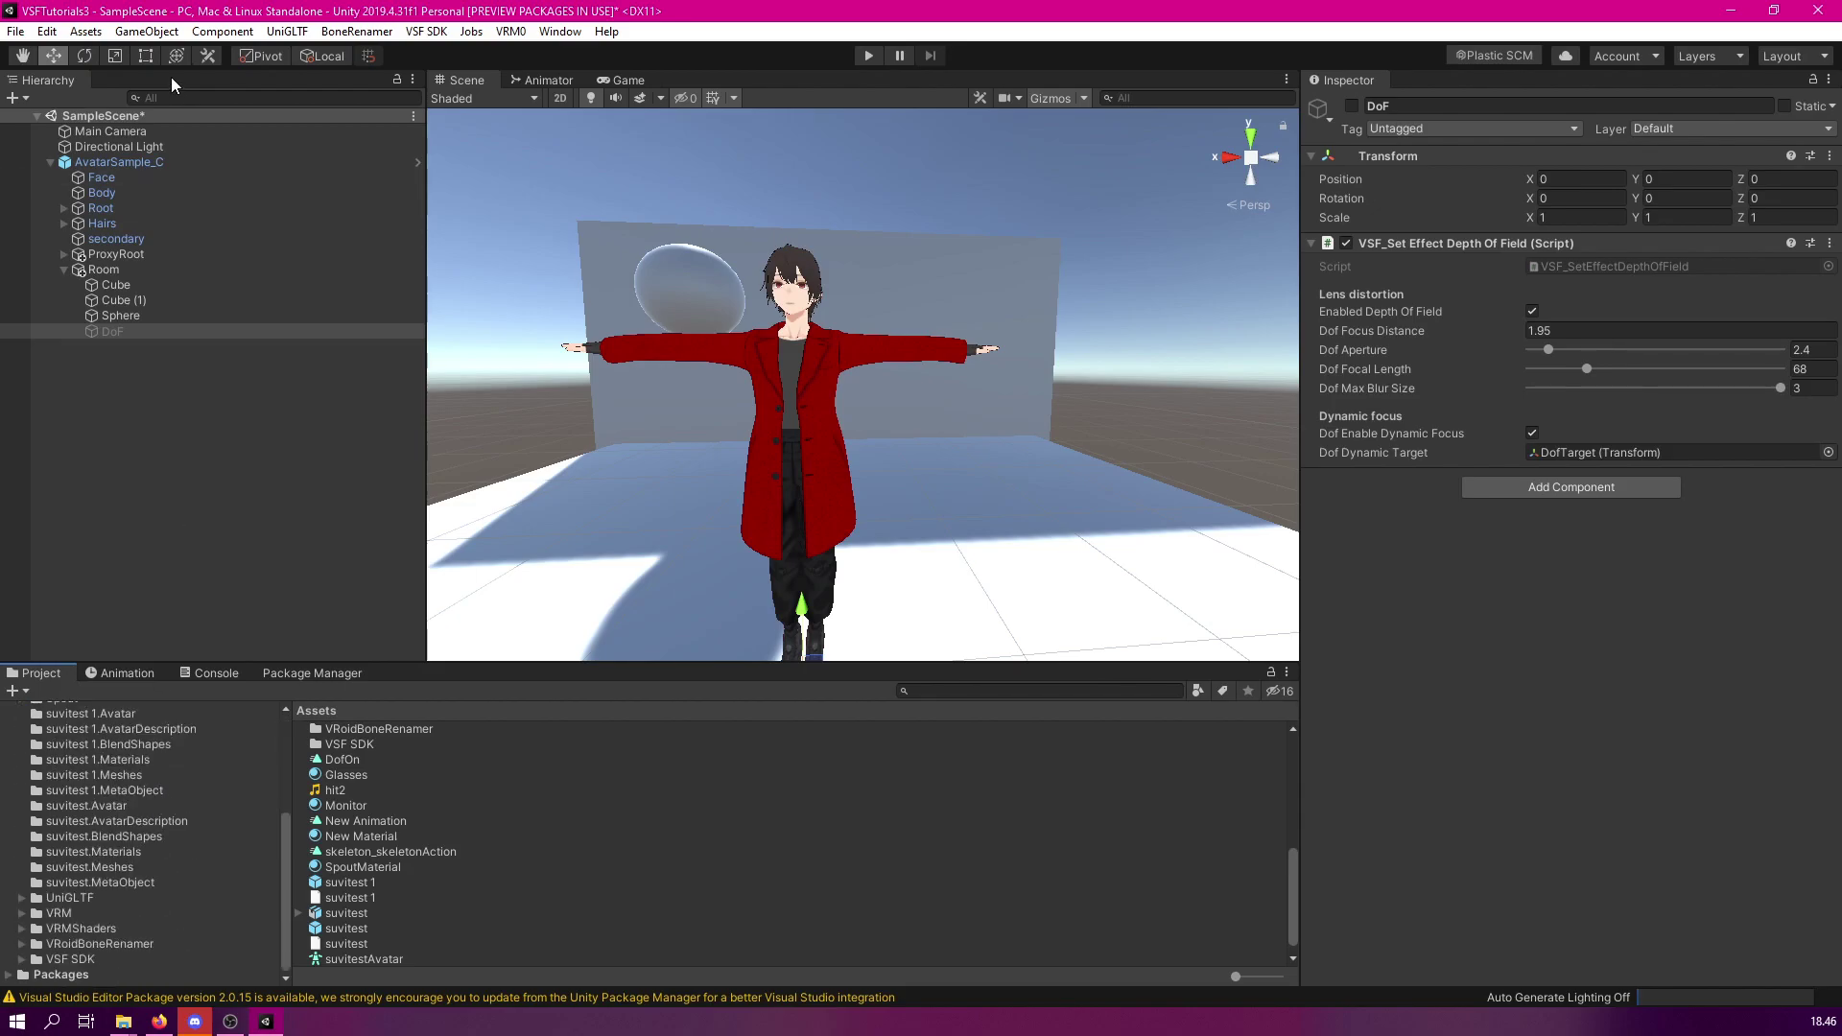
pyautogui.click(118, 159)
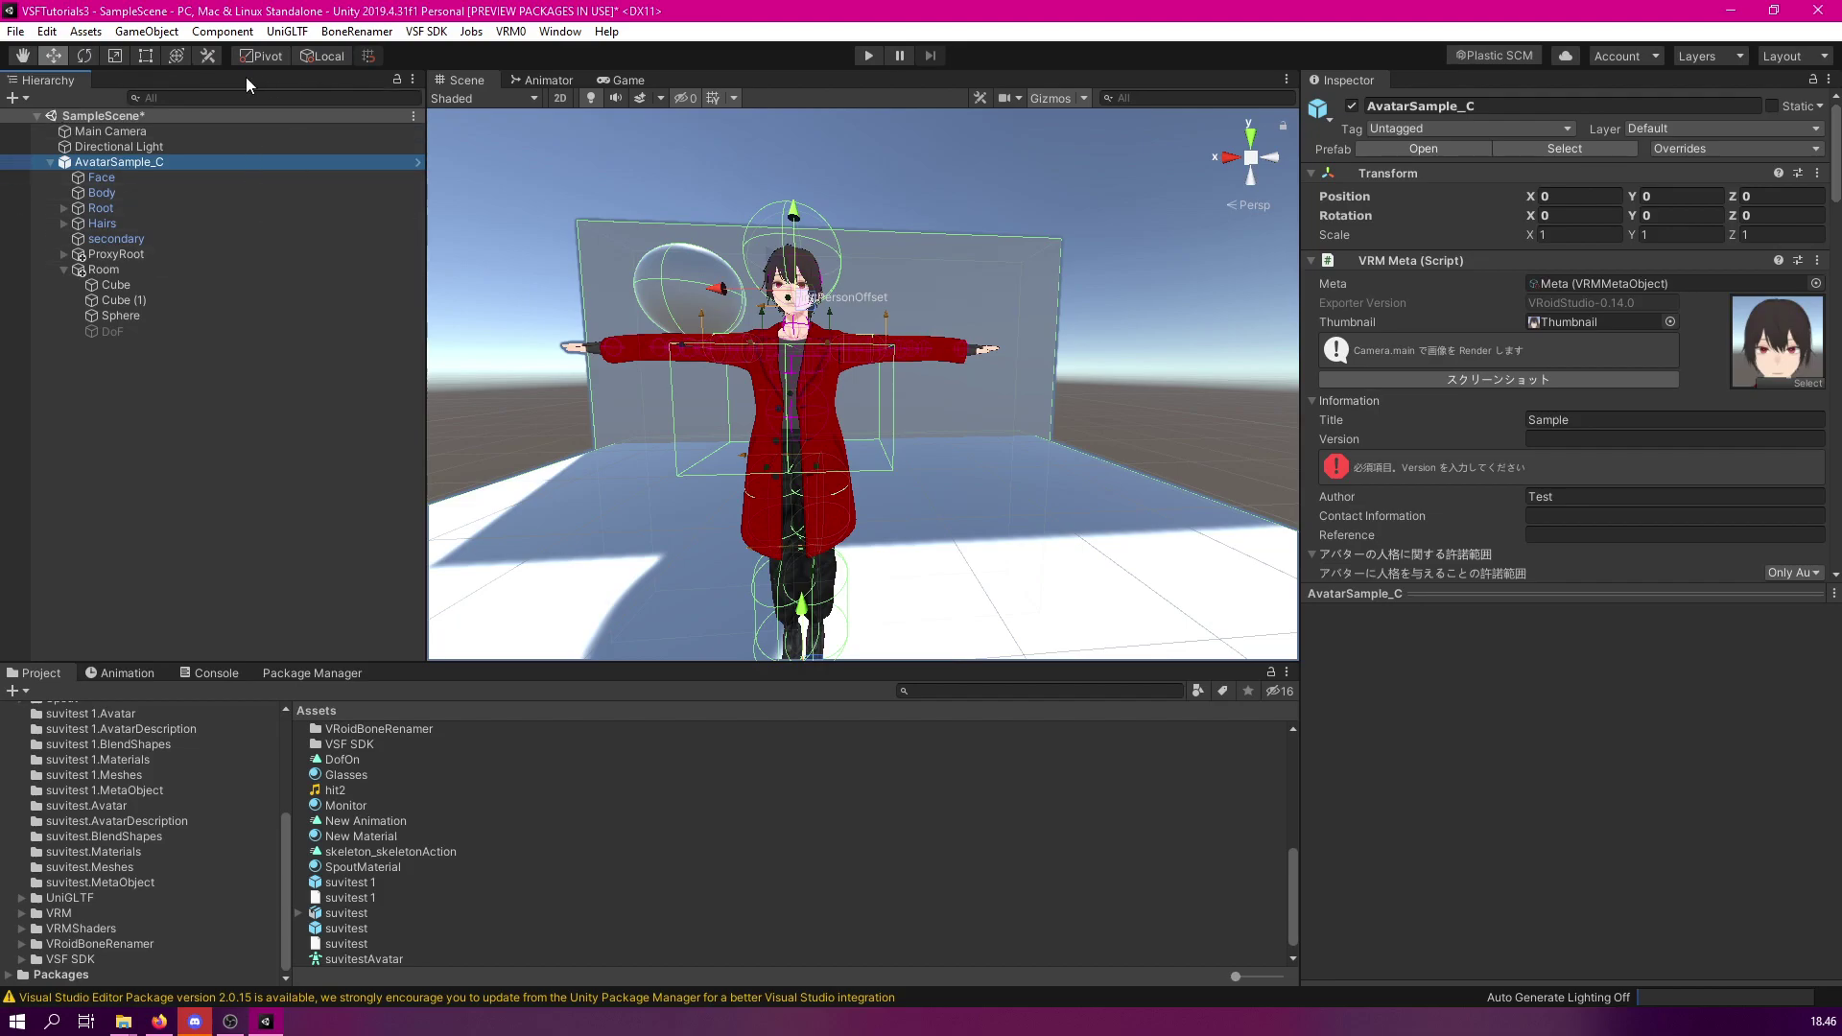
pyautogui.scroll(-10, 1627, 282)
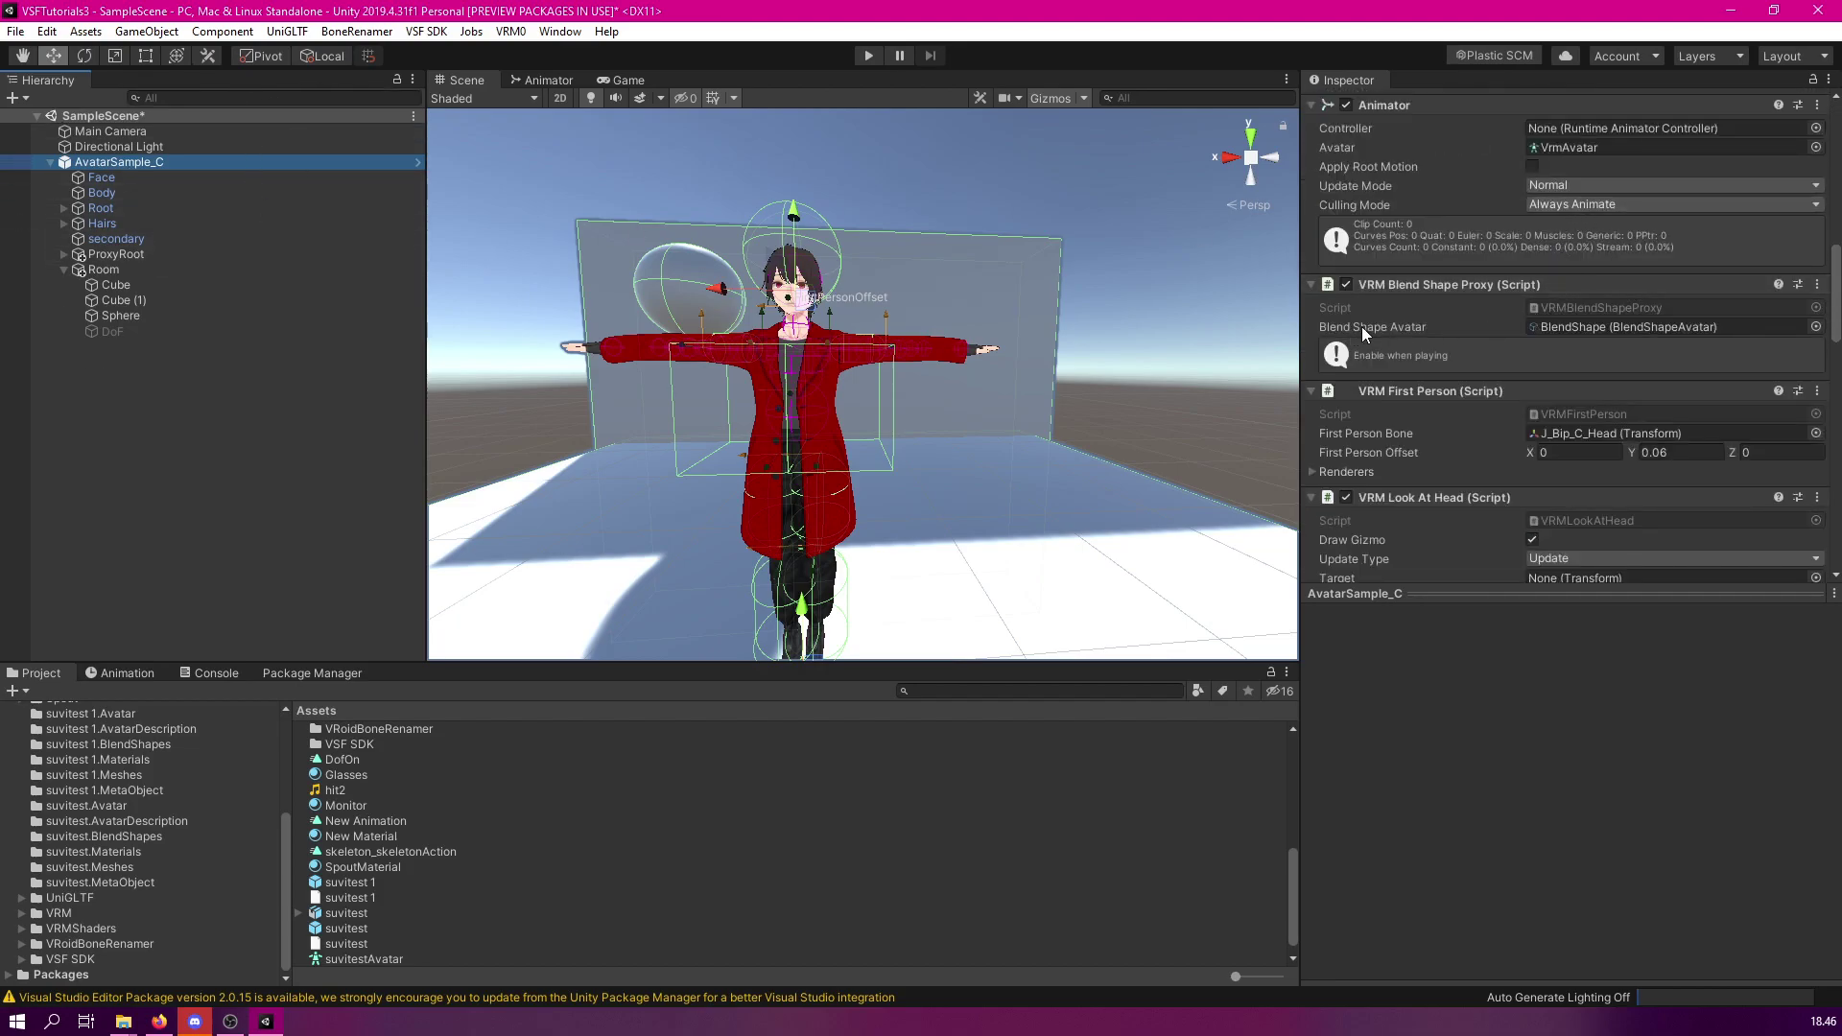
pyautogui.doubleClick(1590, 326)
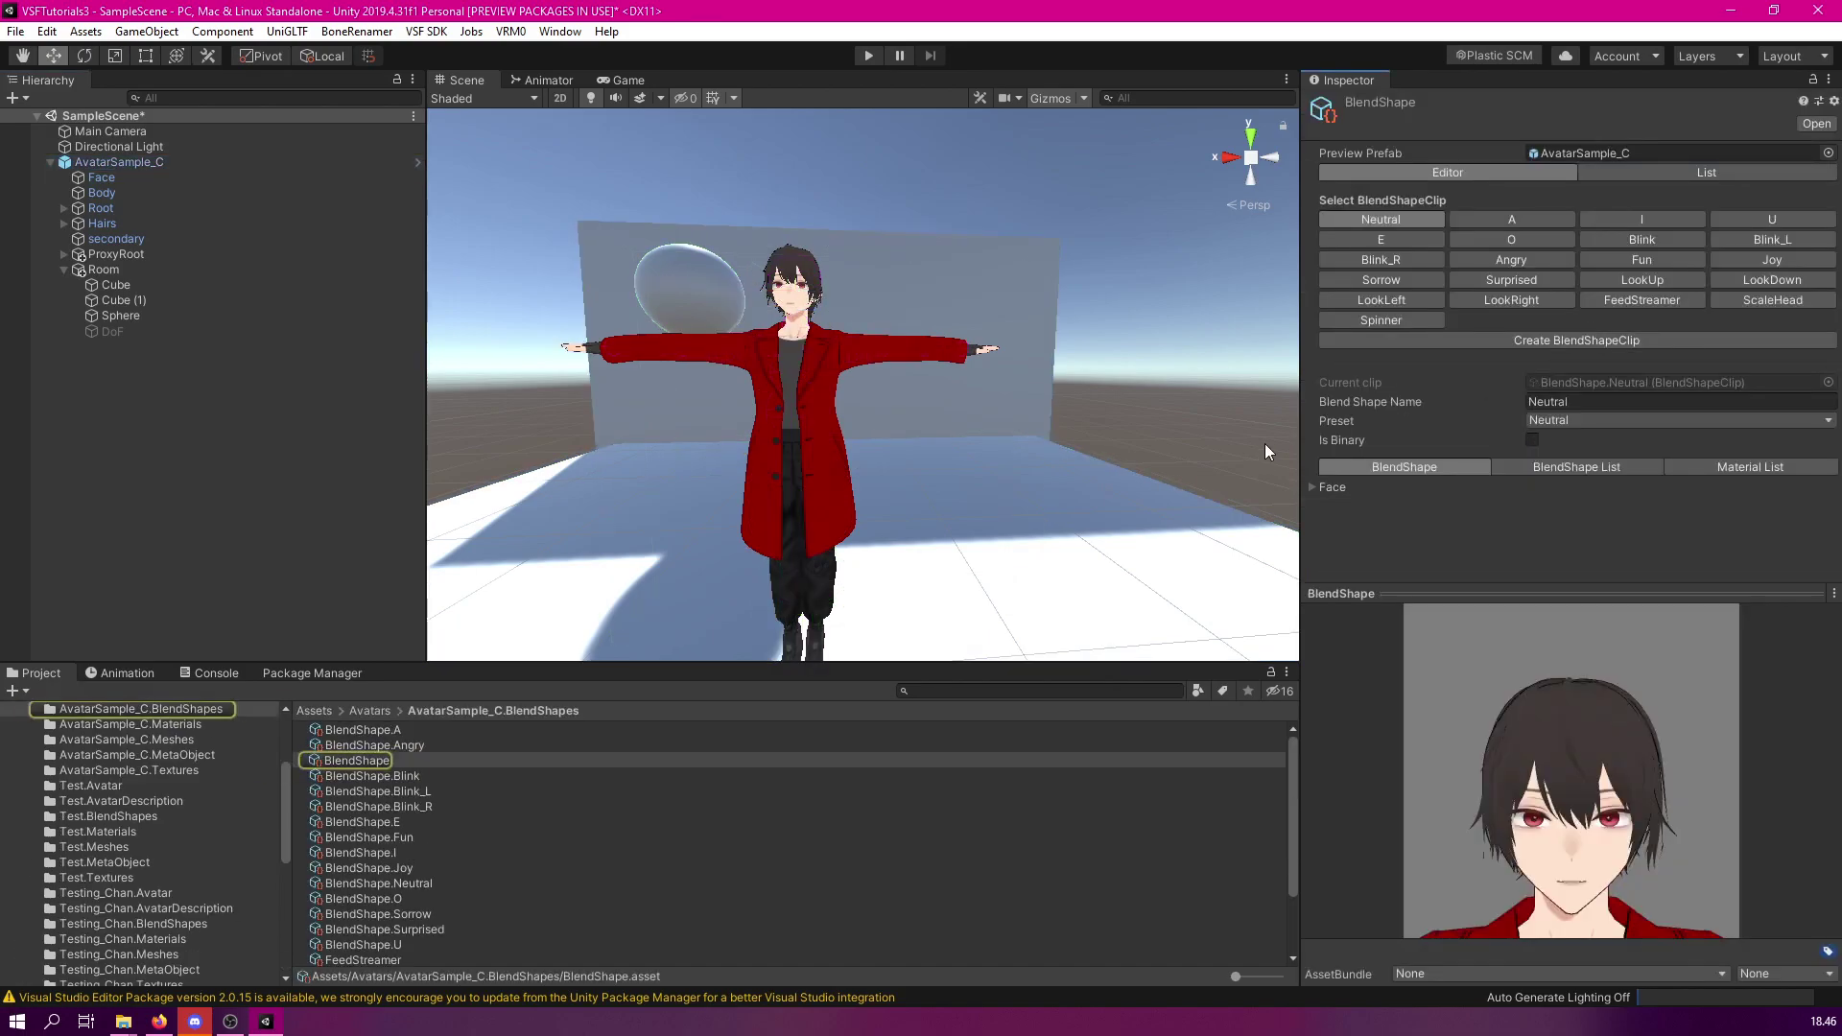
pyautogui.click(1565, 342)
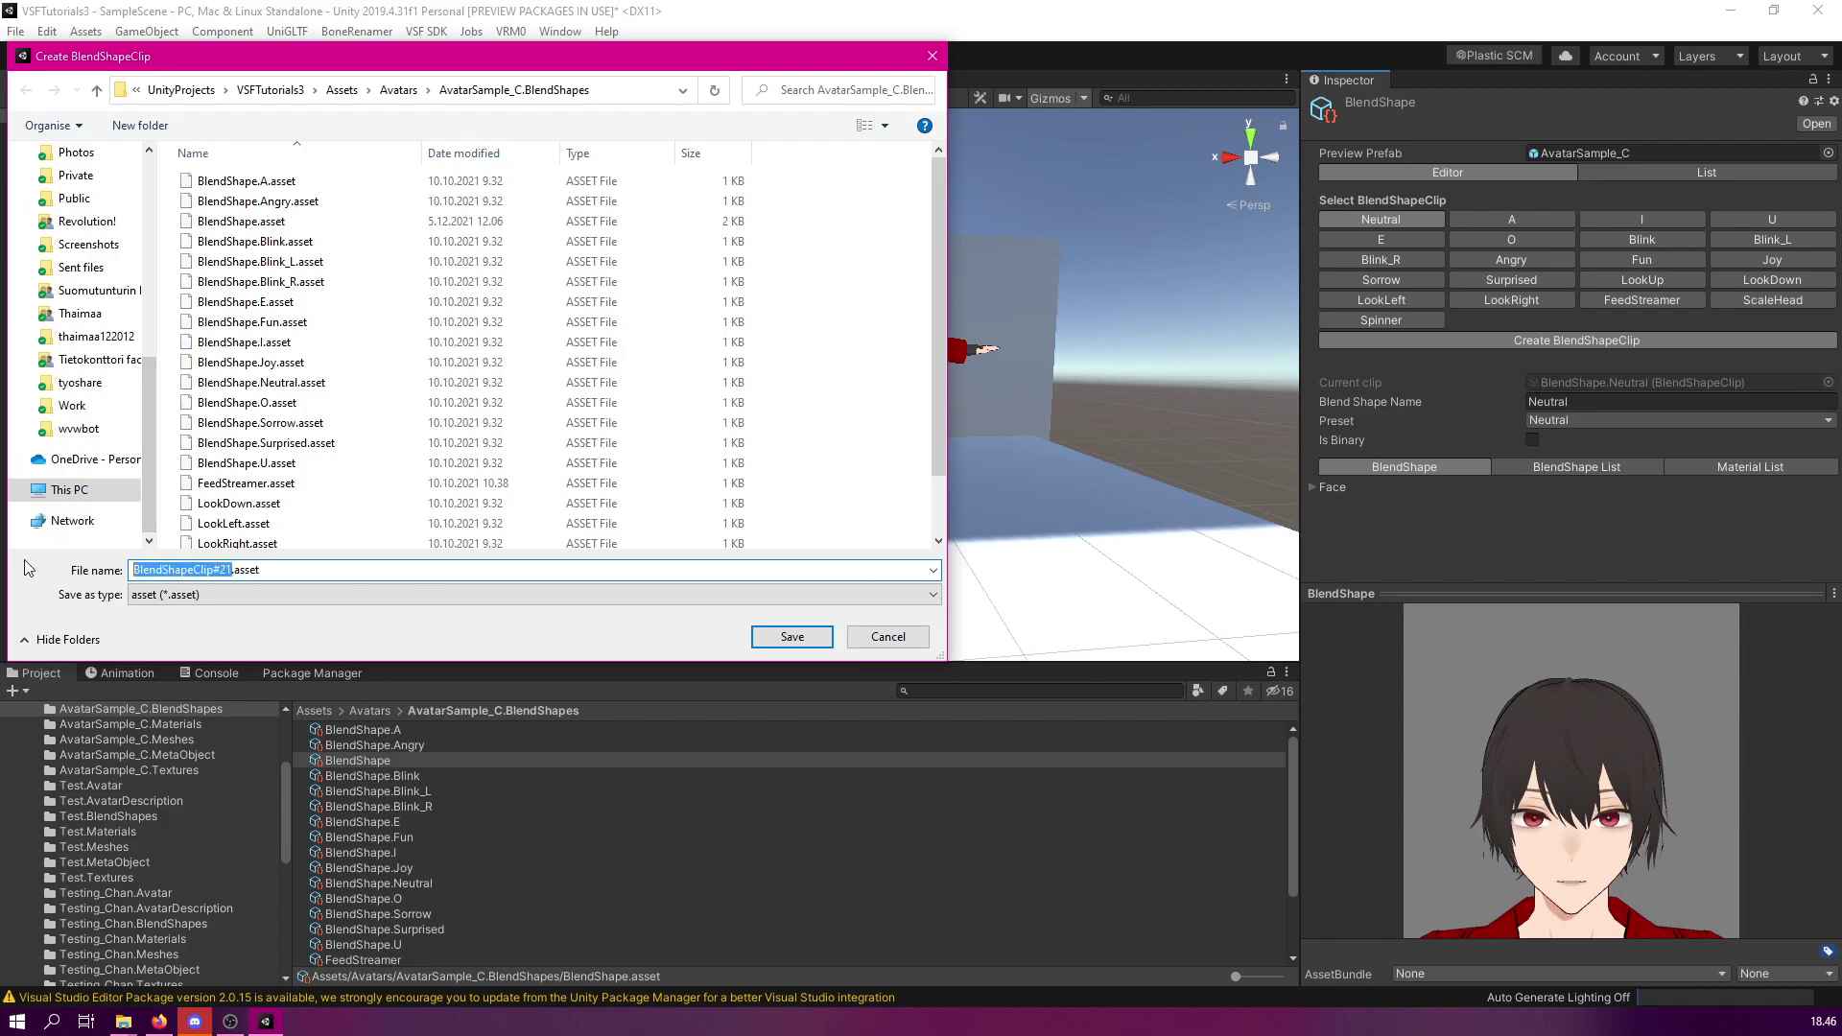
pyautogui.write('DoFOn')
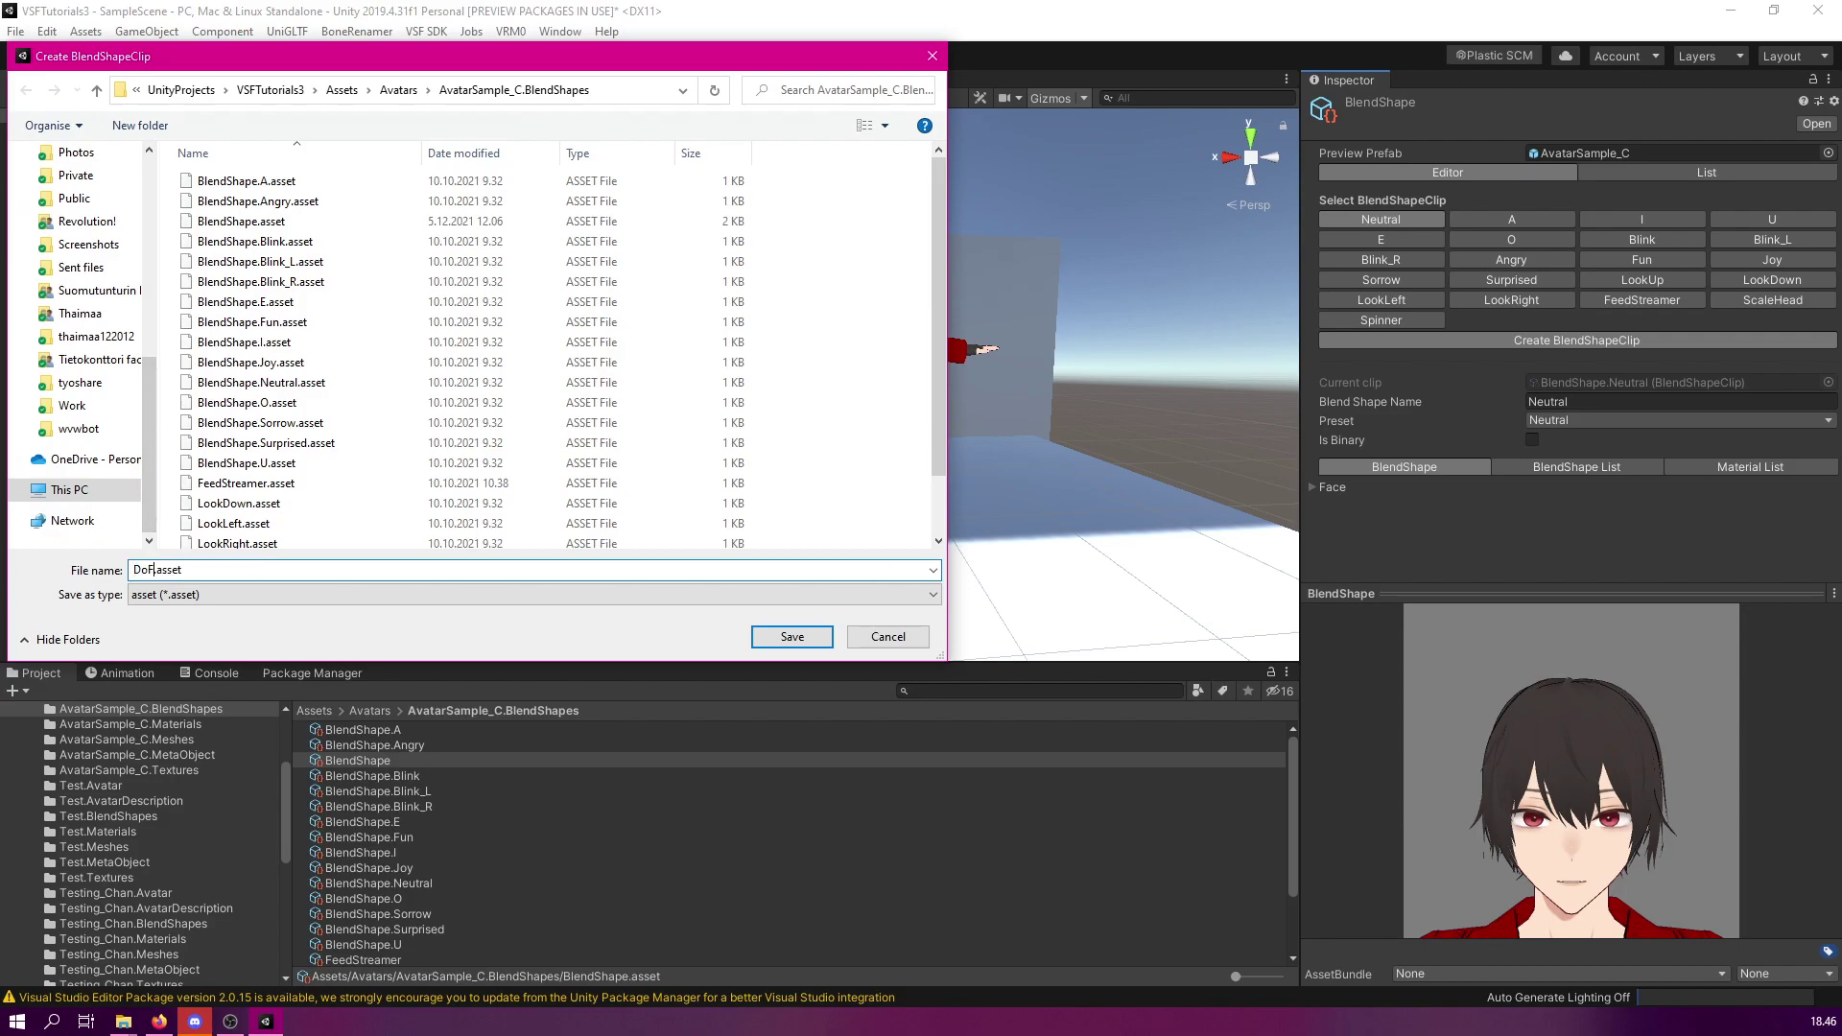
pyautogui.click(818, 637)
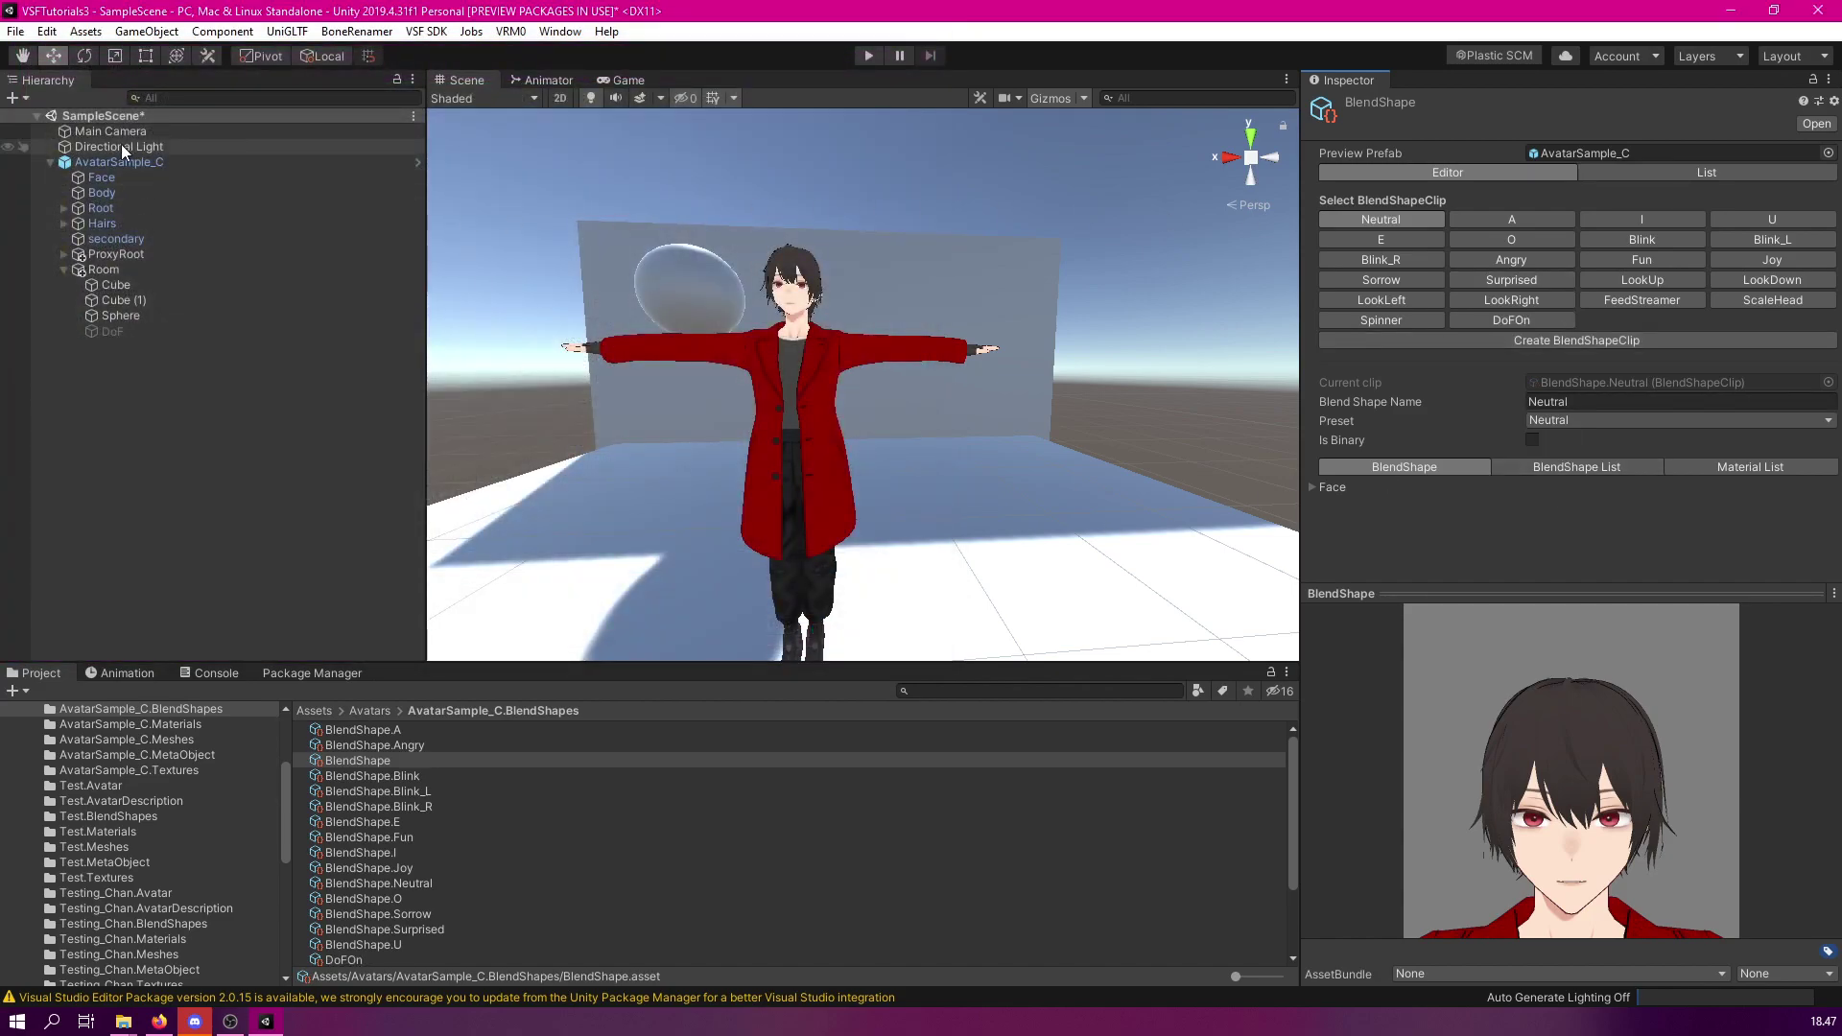
# Select AvatarSample_C and untick Enable preview in its VSF_Animations component
pyautogui.click(230, 163)
pyautogui.scroll(-15, 1353, 423)
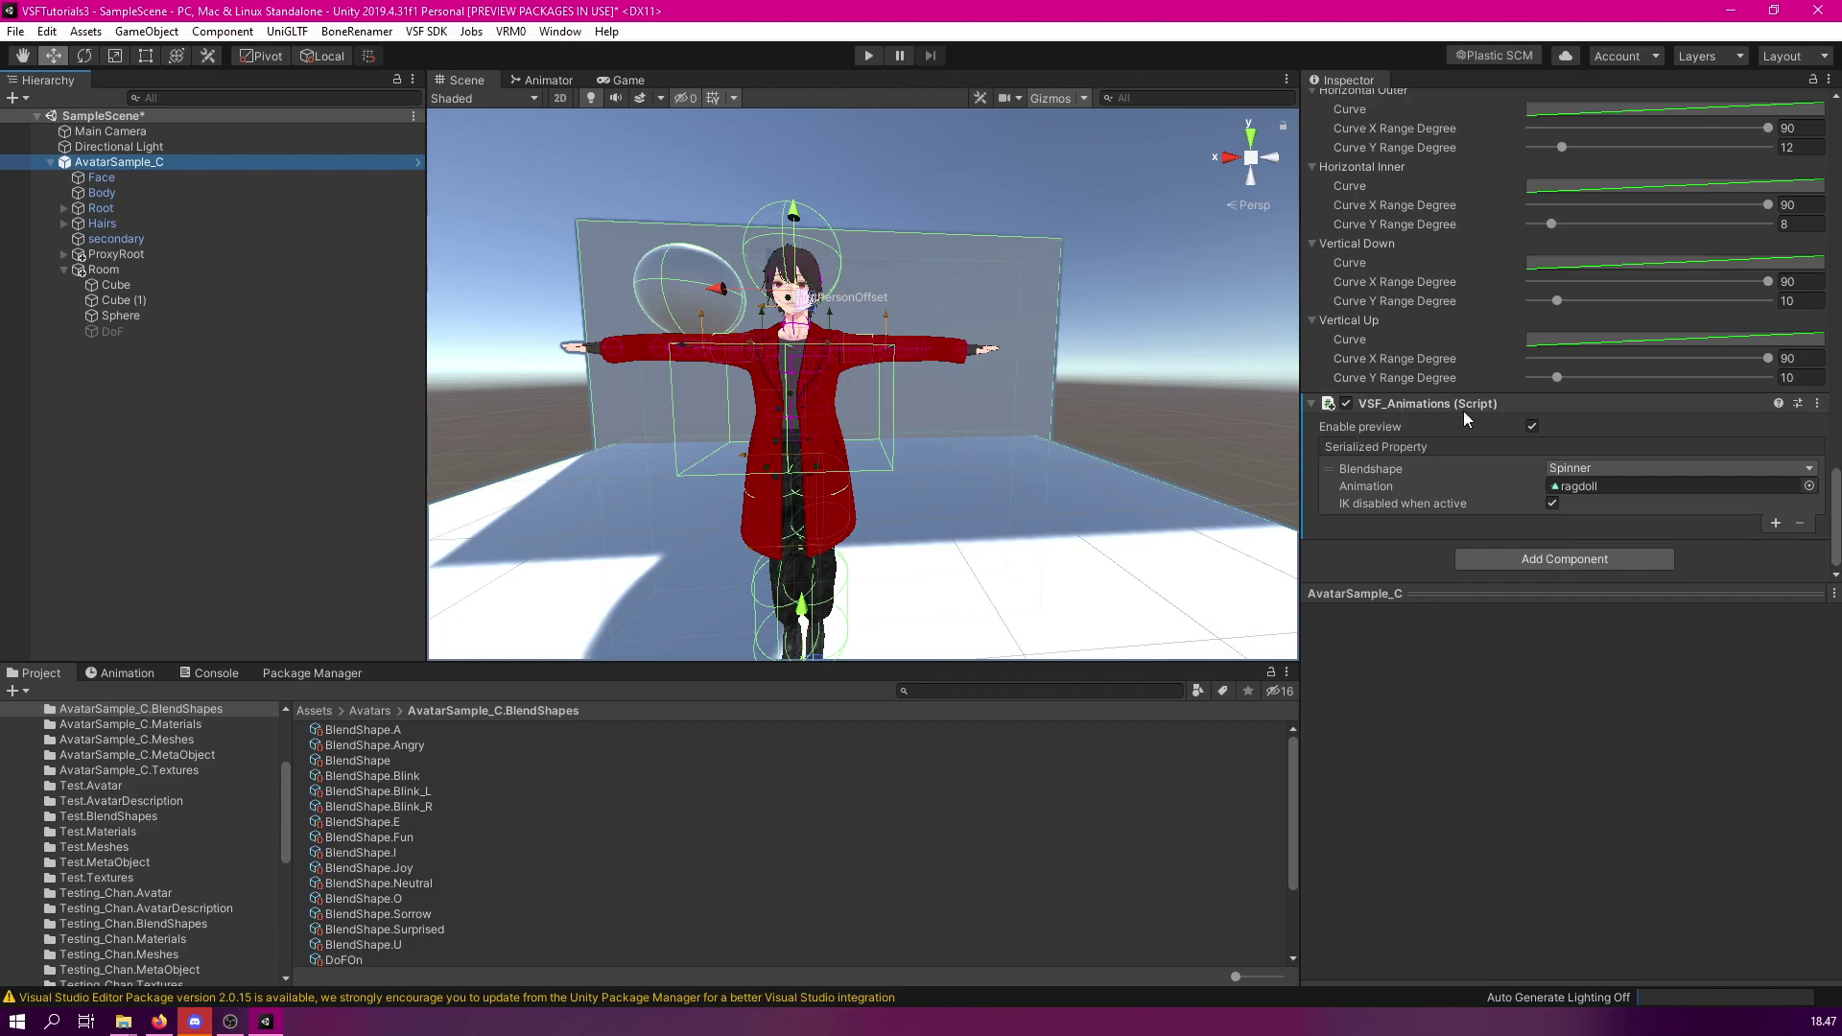
pyautogui.click(1533, 427)
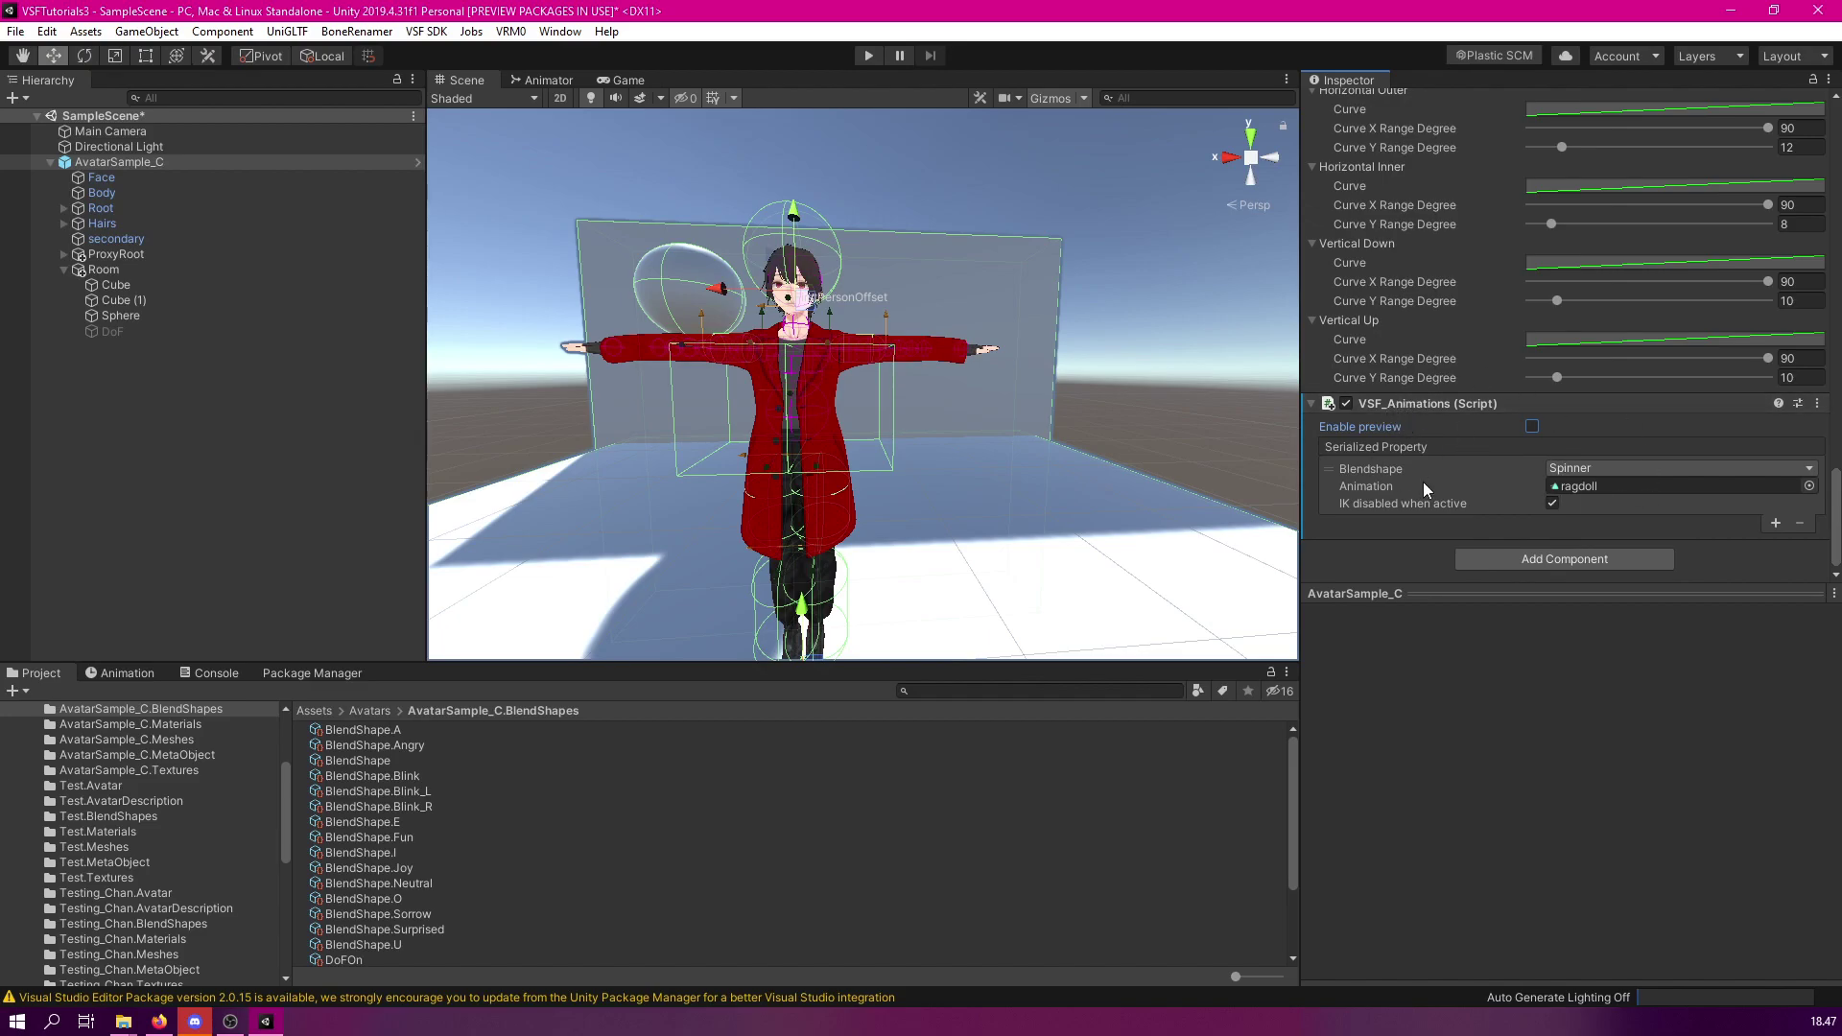
# Add a VSF_Animations entry pairing the DoFOn blendshape with the DofOn animation clip
pyautogui.click(1776, 523)
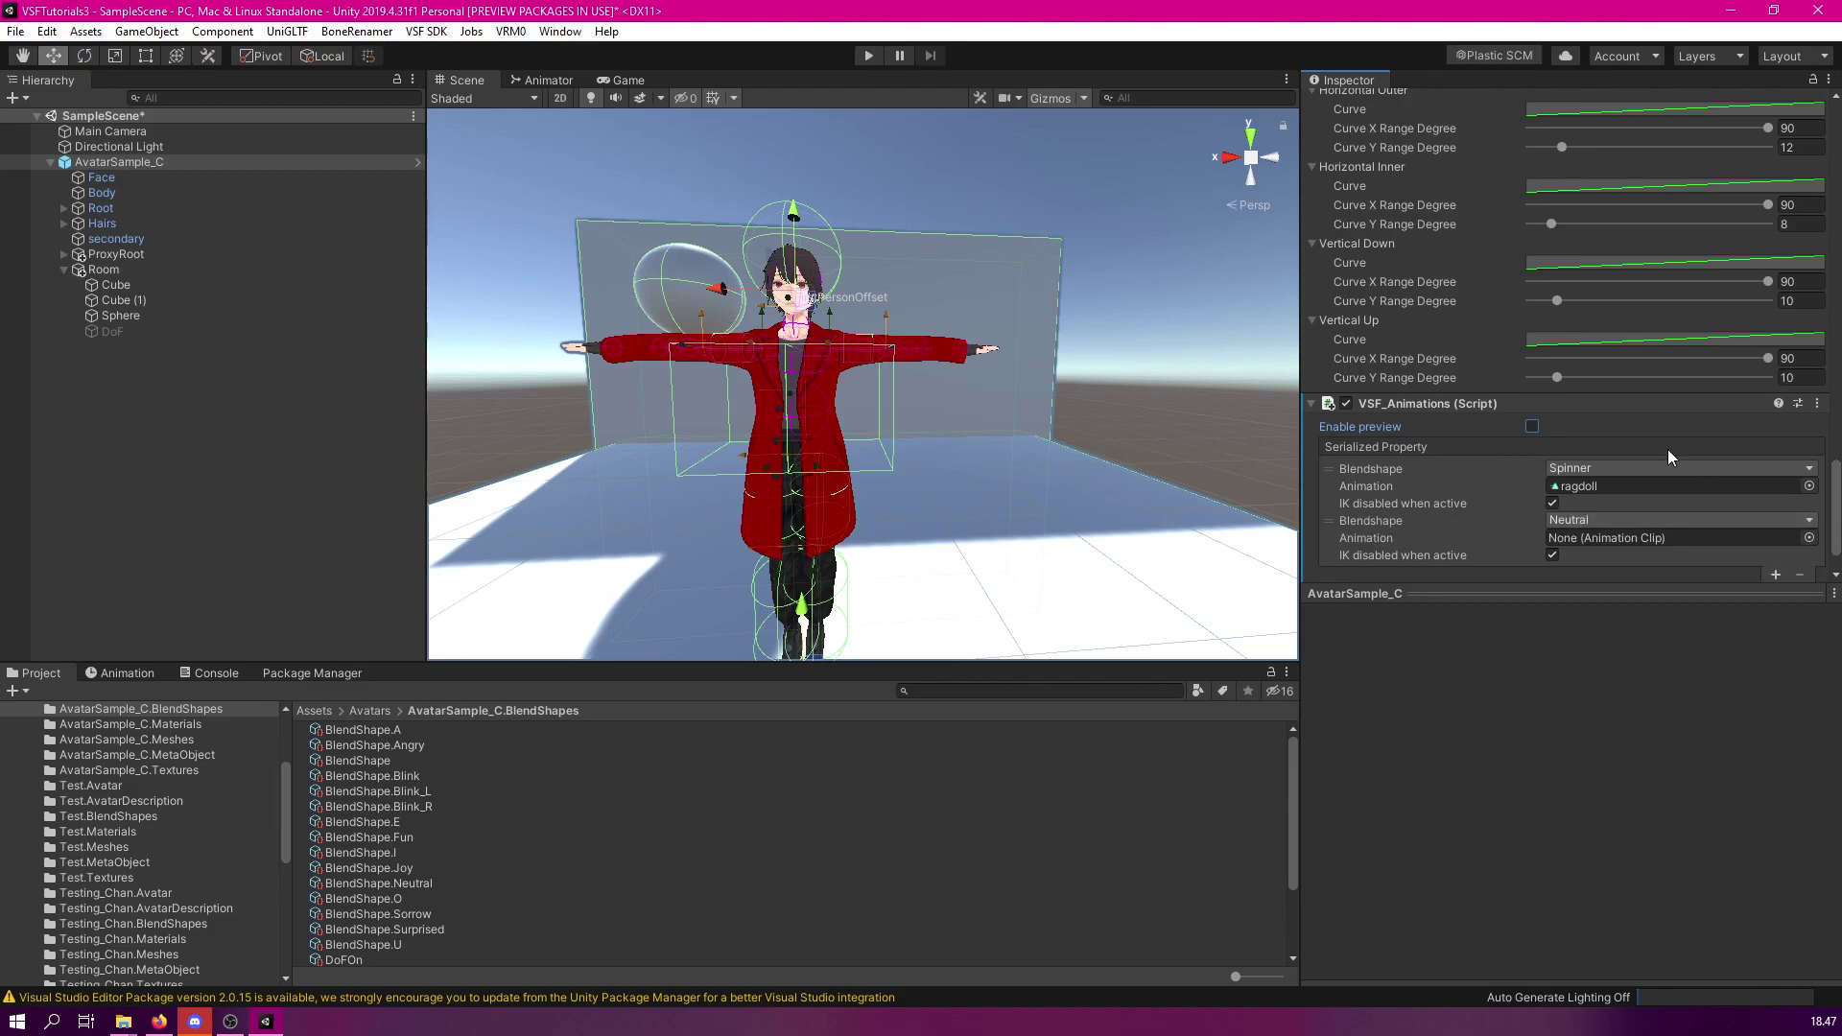
pyautogui.scroll(-1, 1631, 461)
pyautogui.click(1594, 470)
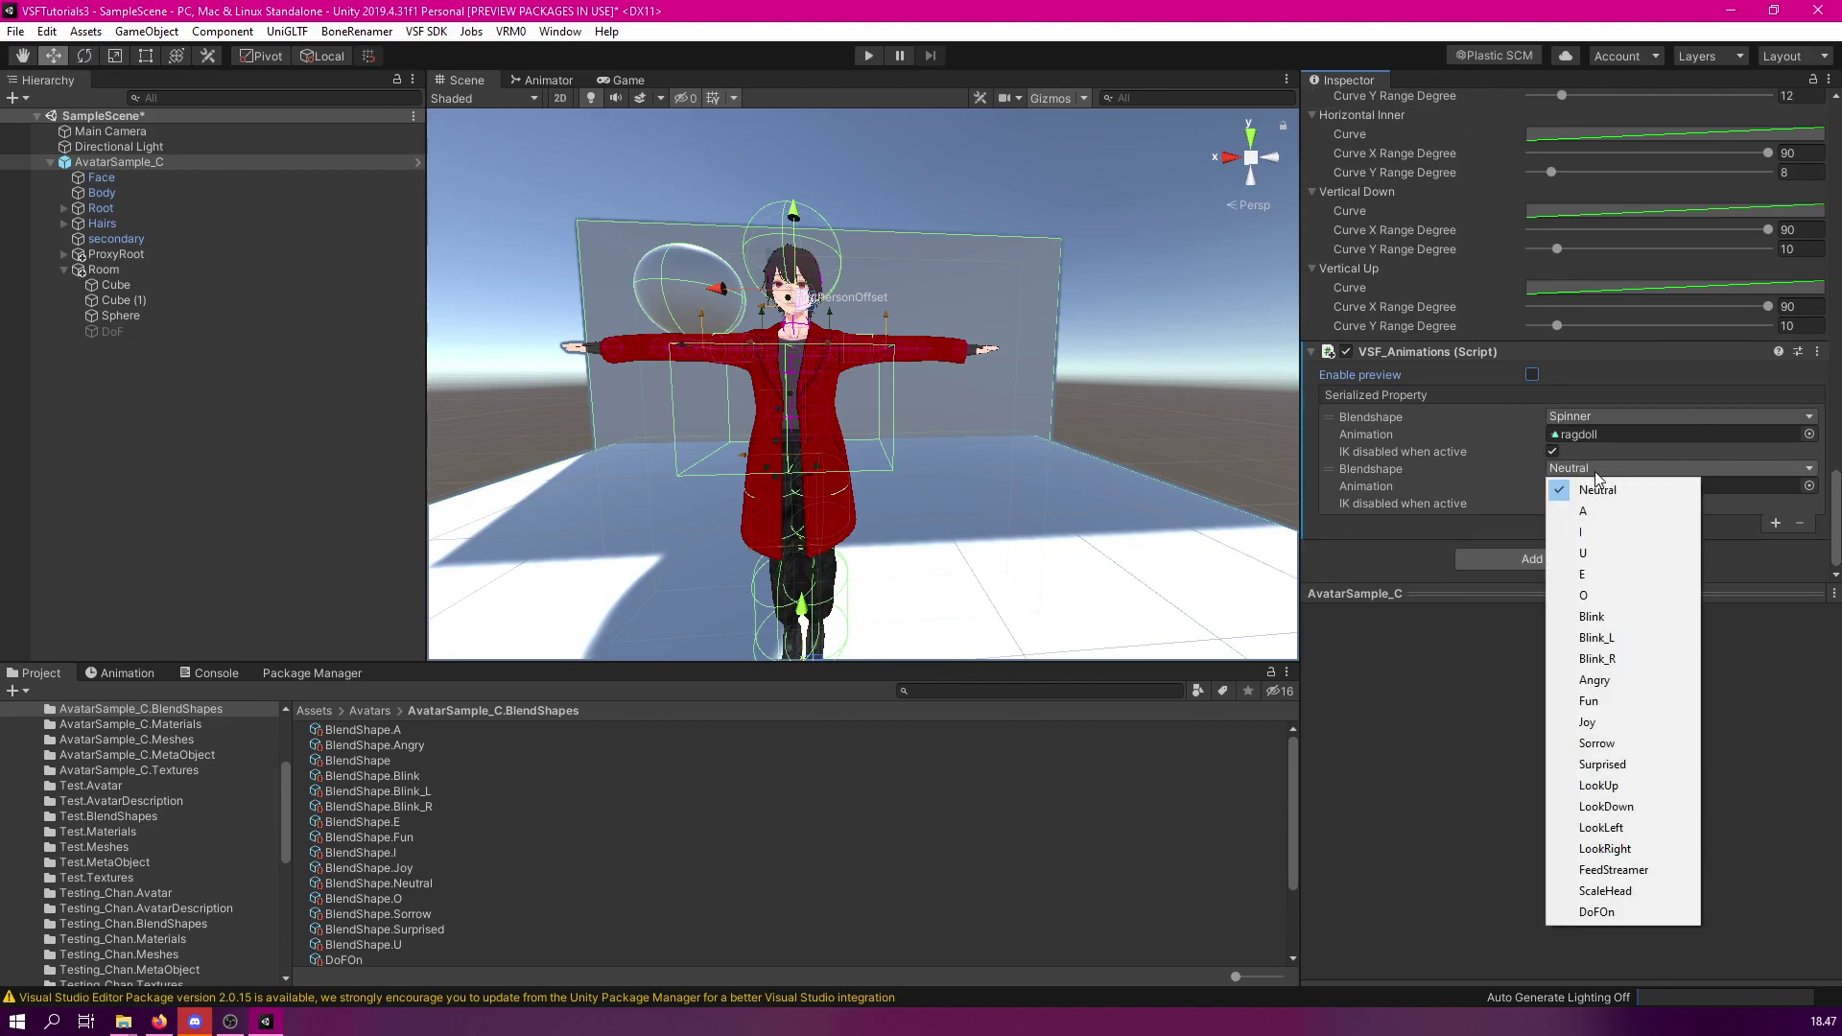
pyautogui.click(1621, 912)
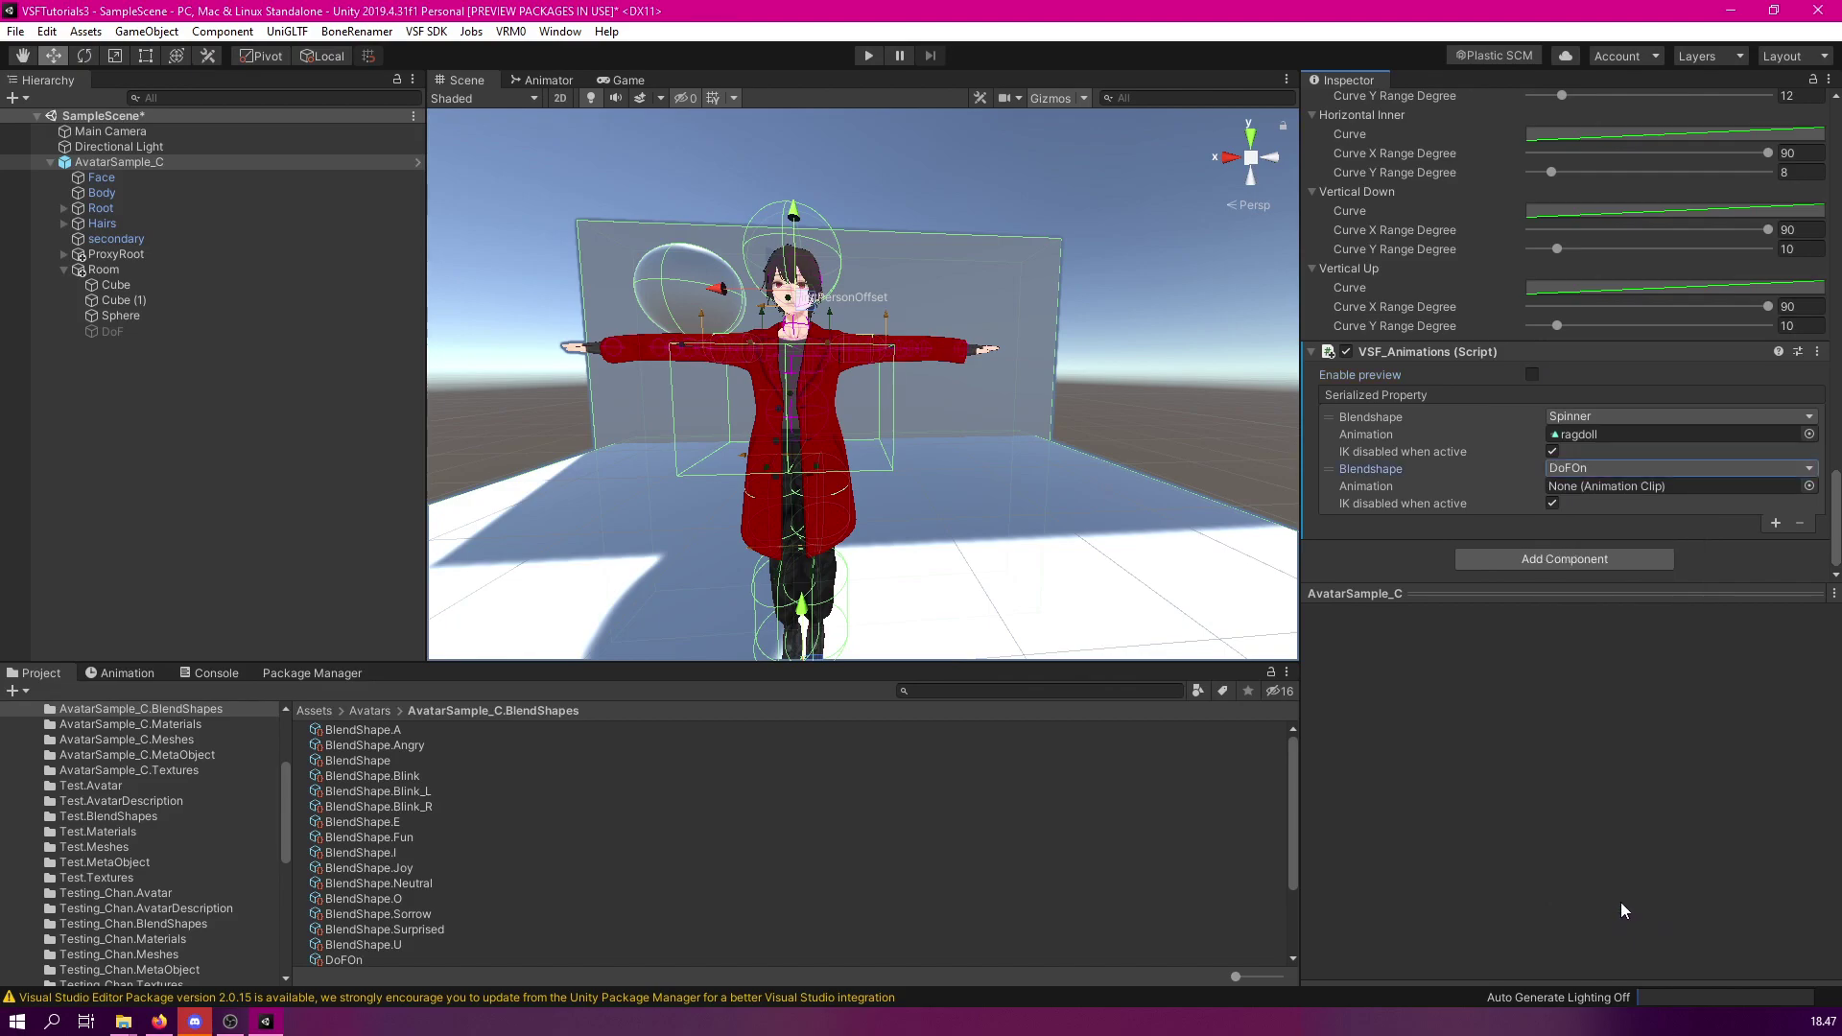
pyautogui.click(1809, 487)
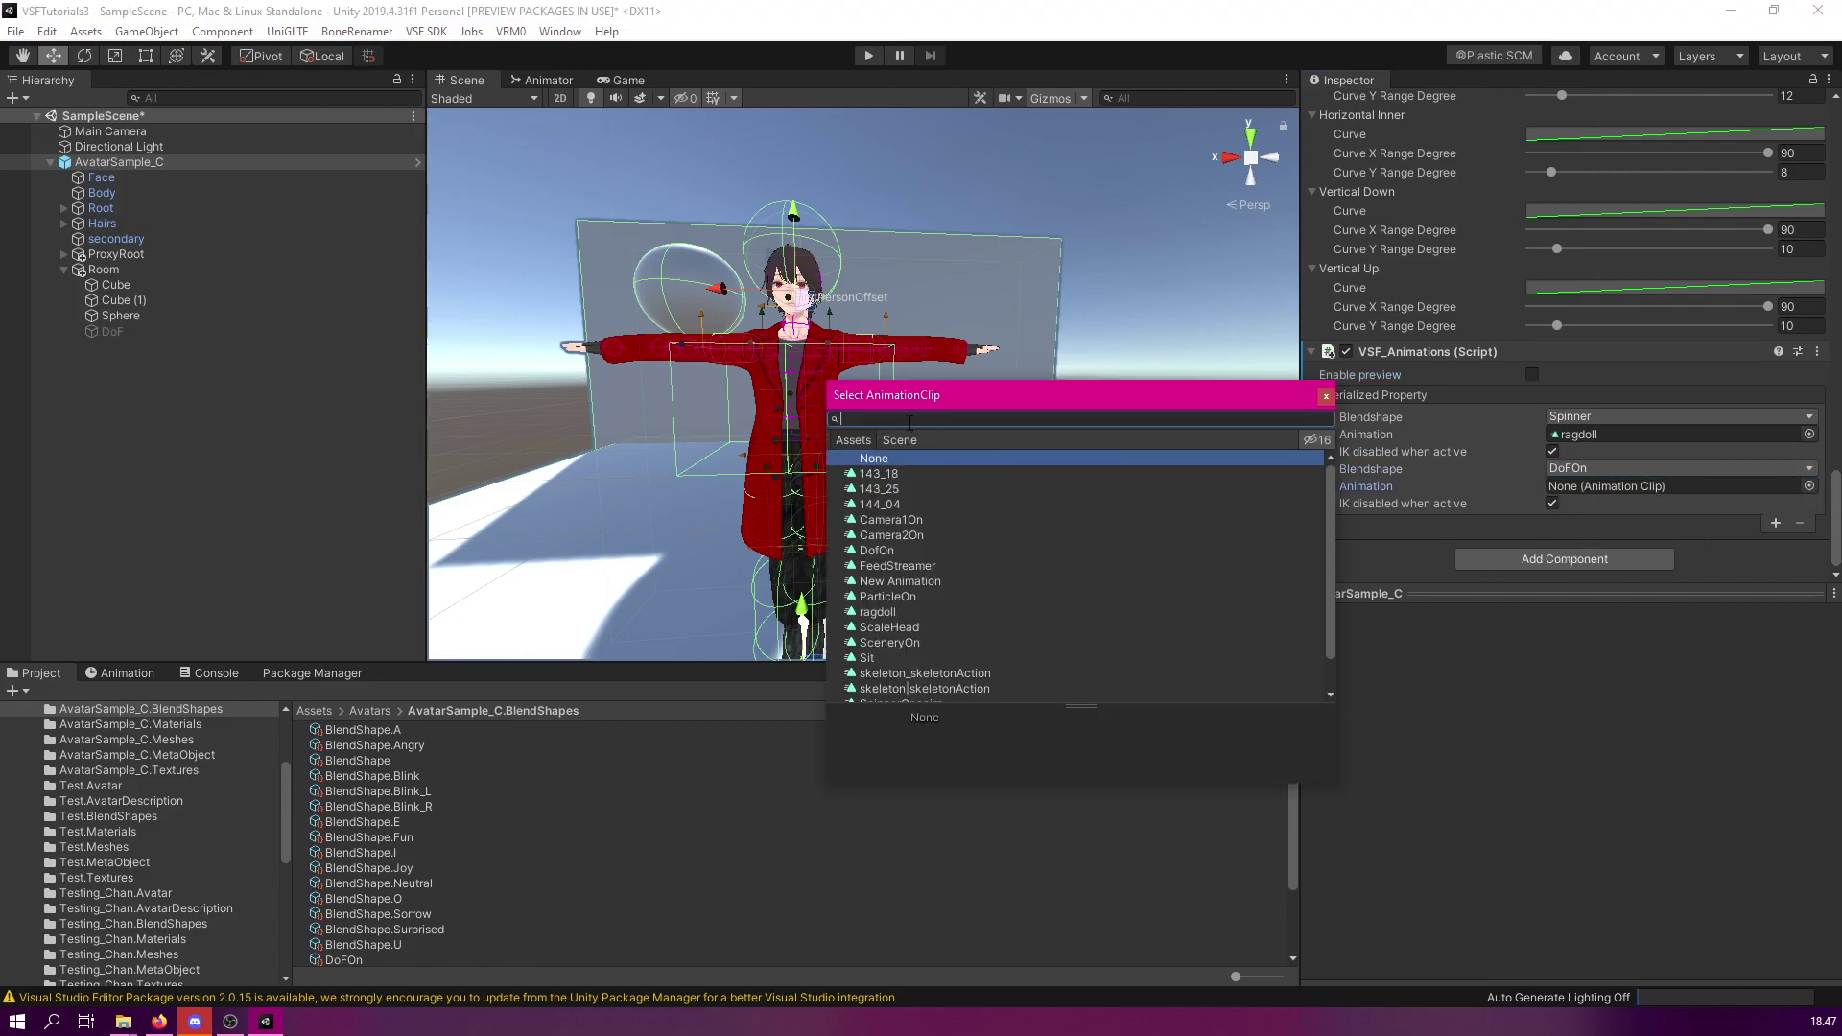
pyautogui.write('dof')
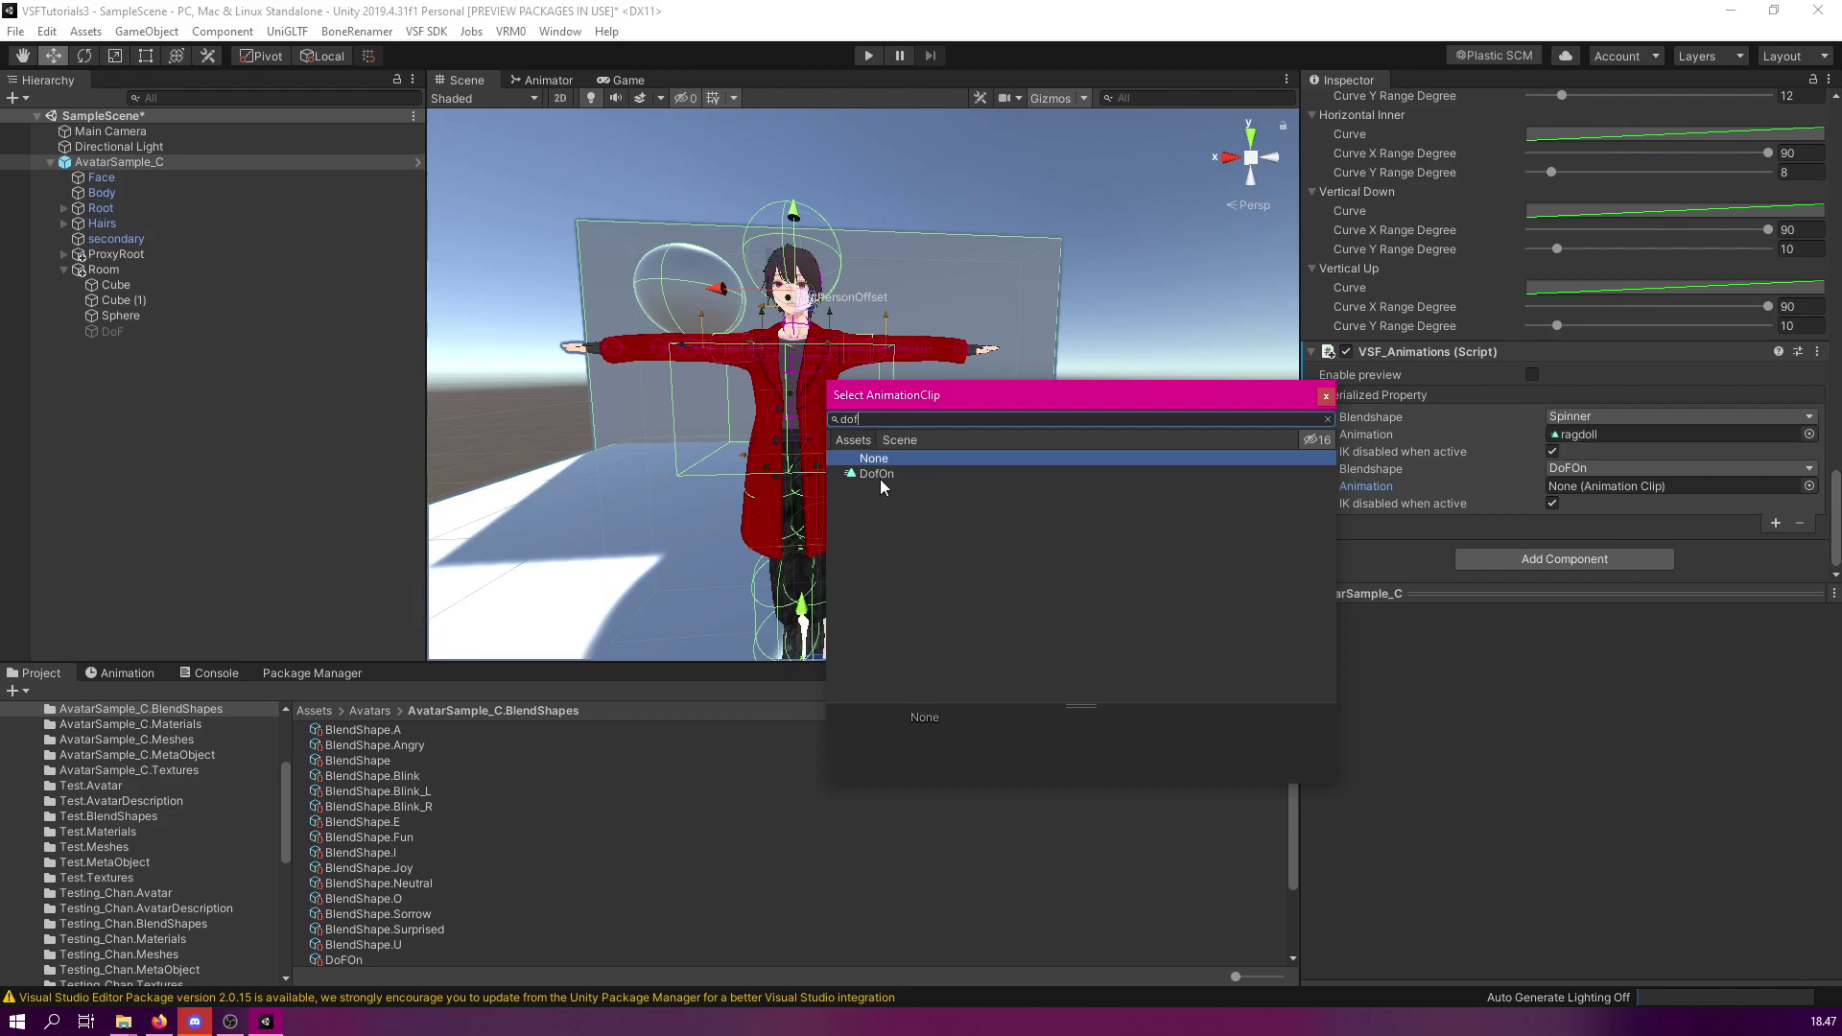
pyautogui.doubleClick(877, 475)
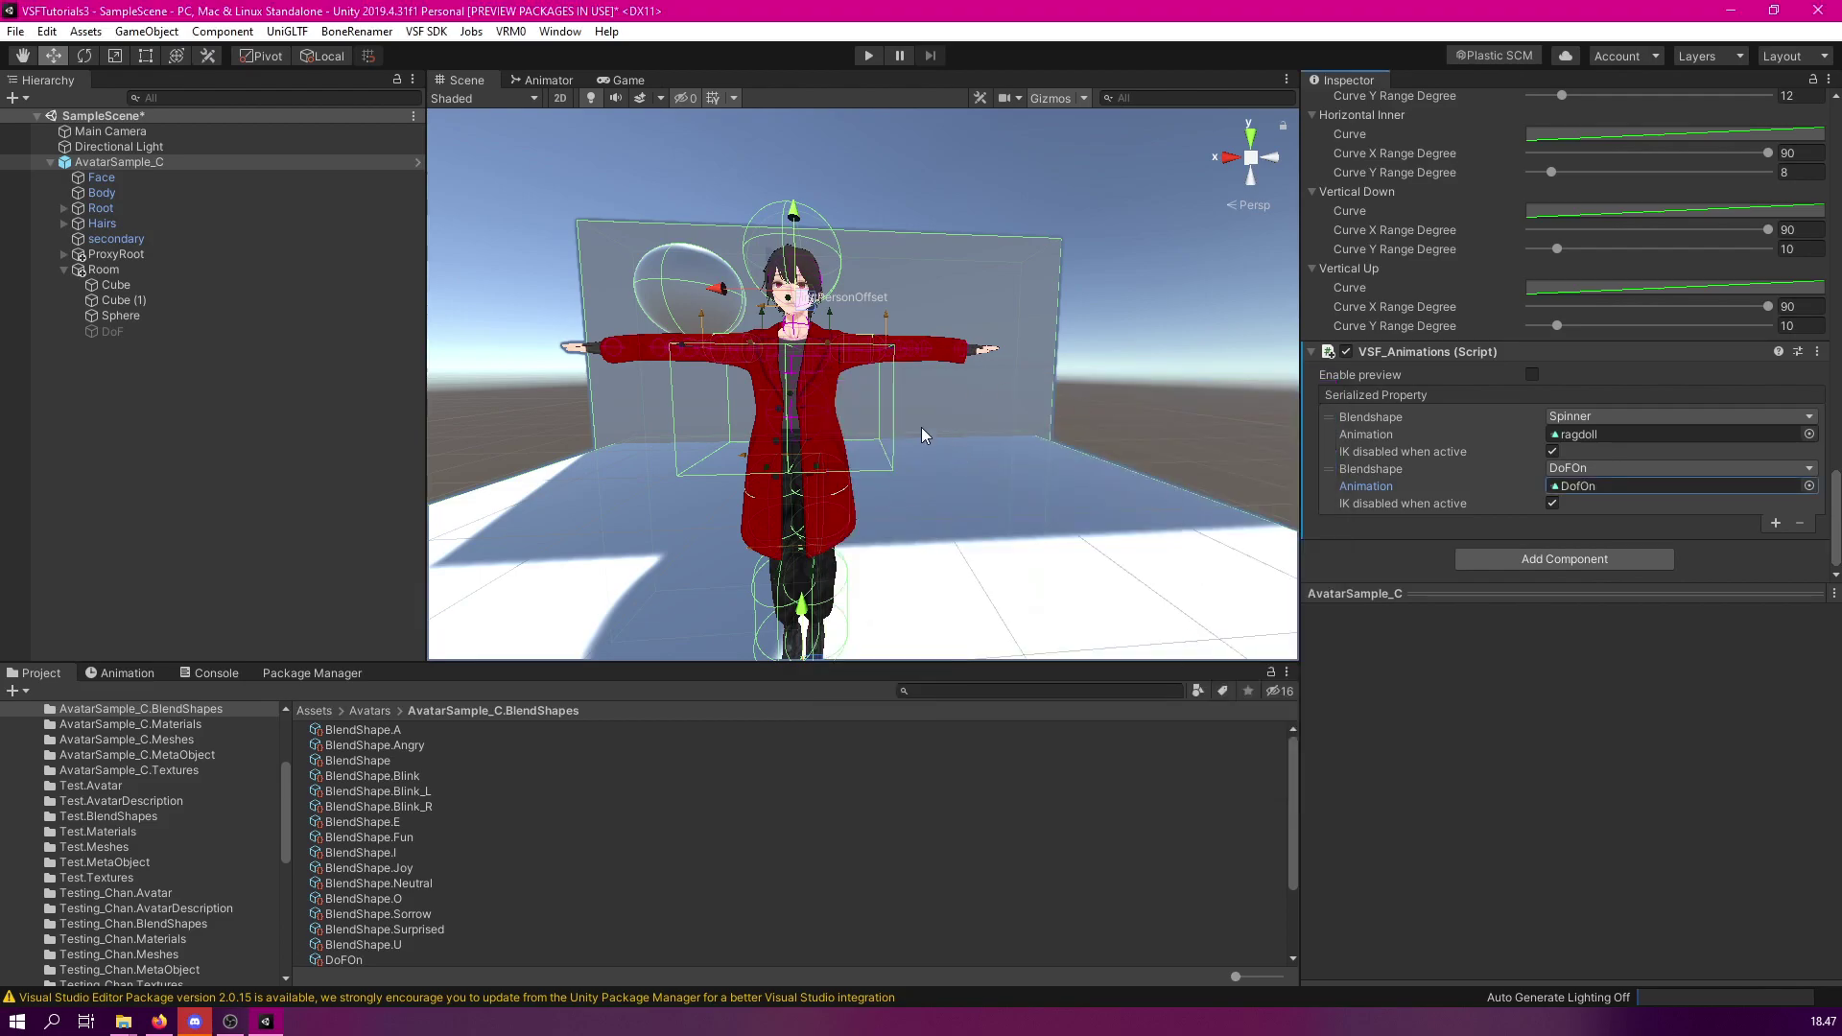
pyautogui.click(157, 163)
pyautogui.click(437, 33)
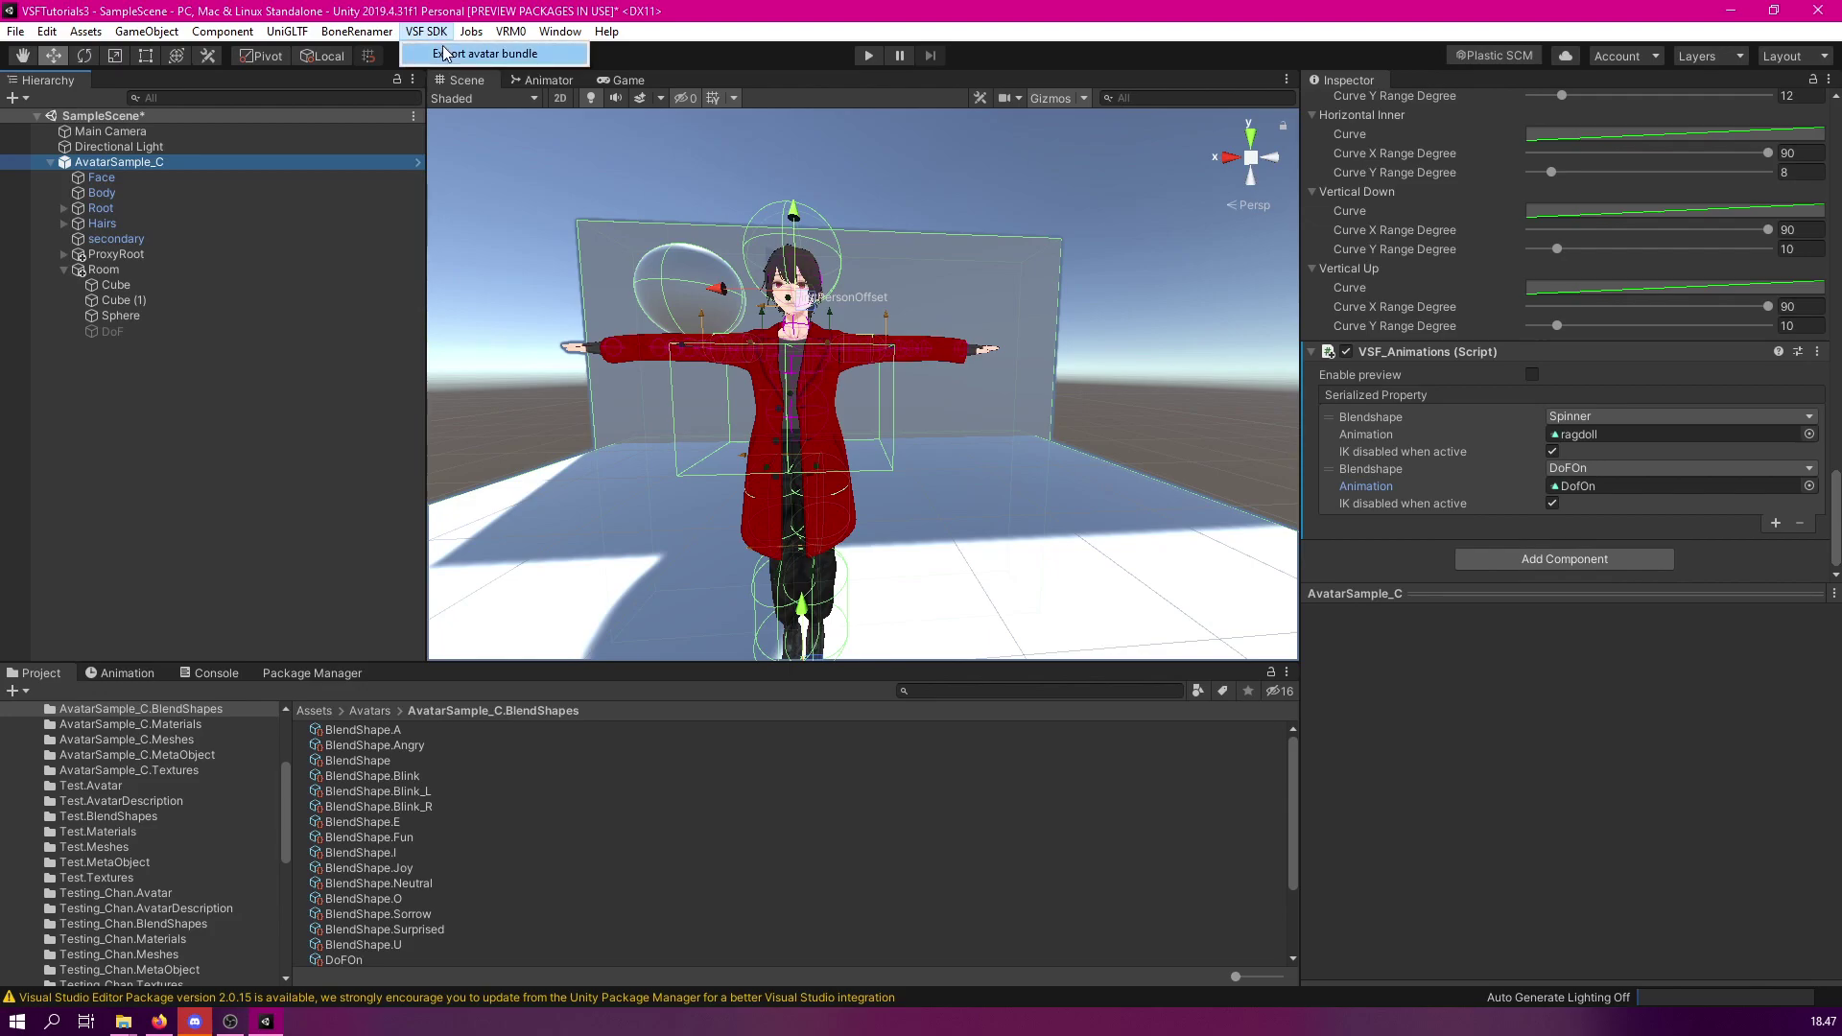
# Export the avatar bundle to VSeeFace, view the avatar from the front, and open Settings
pyautogui.click(484, 54)
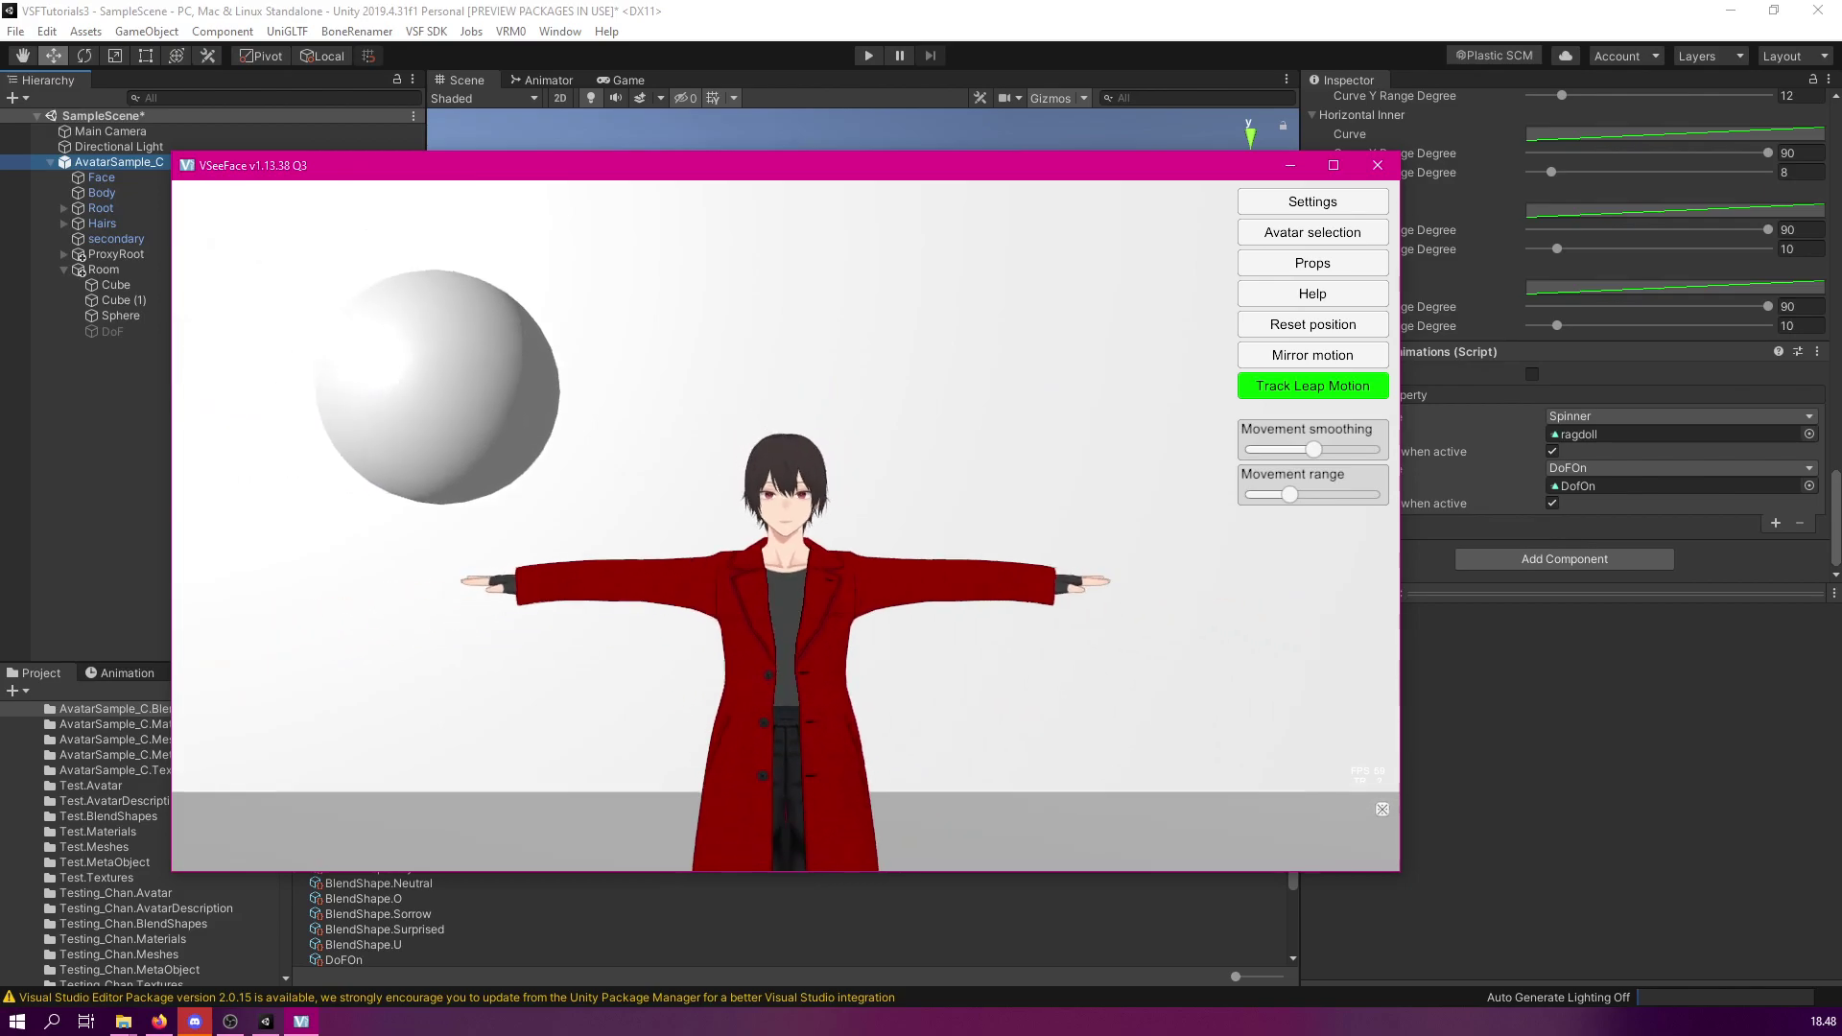
pyautogui.scroll(-2, 970, 444)
pyautogui.scroll(3, 952, 406)
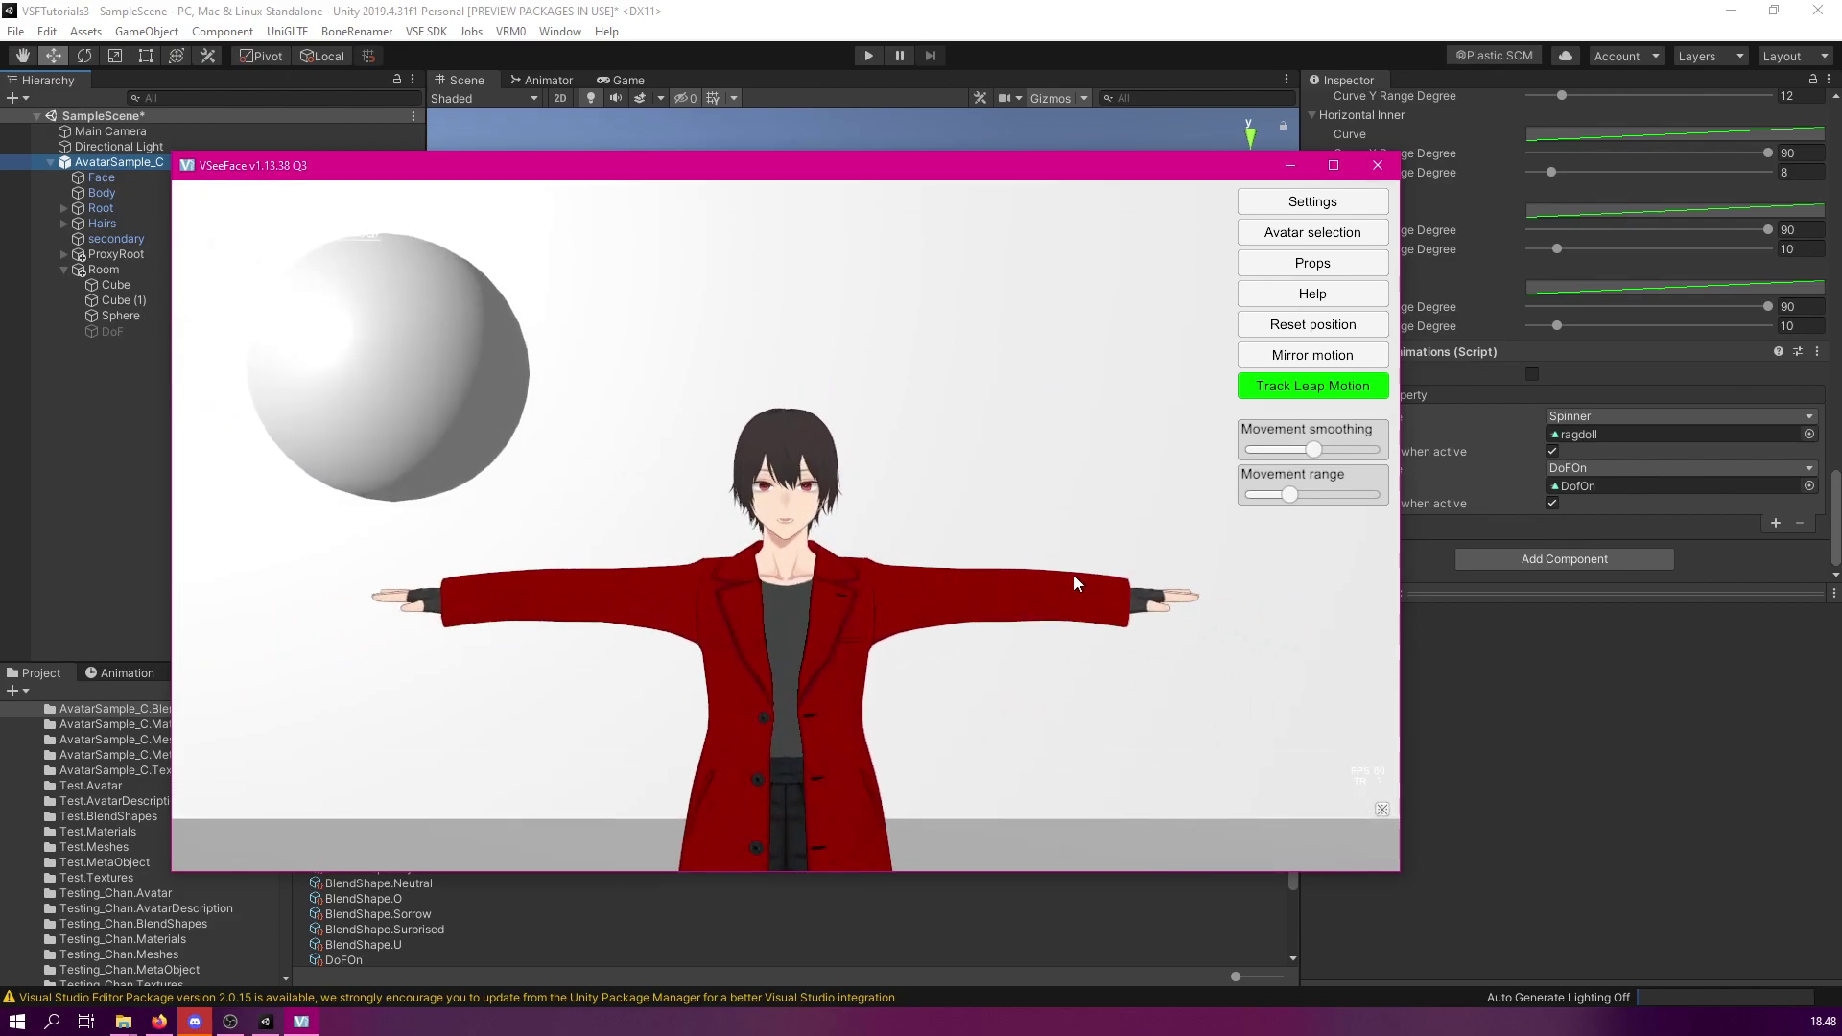
pyautogui.keyDown('alt'); pyautogui.moveTo(974, 414); pyautogui.dragTo(1123, 422); pyautogui.keyUp('alt')
pyautogui.moveTo(816, 416); pyautogui.dragTo(969, 415, button='right')
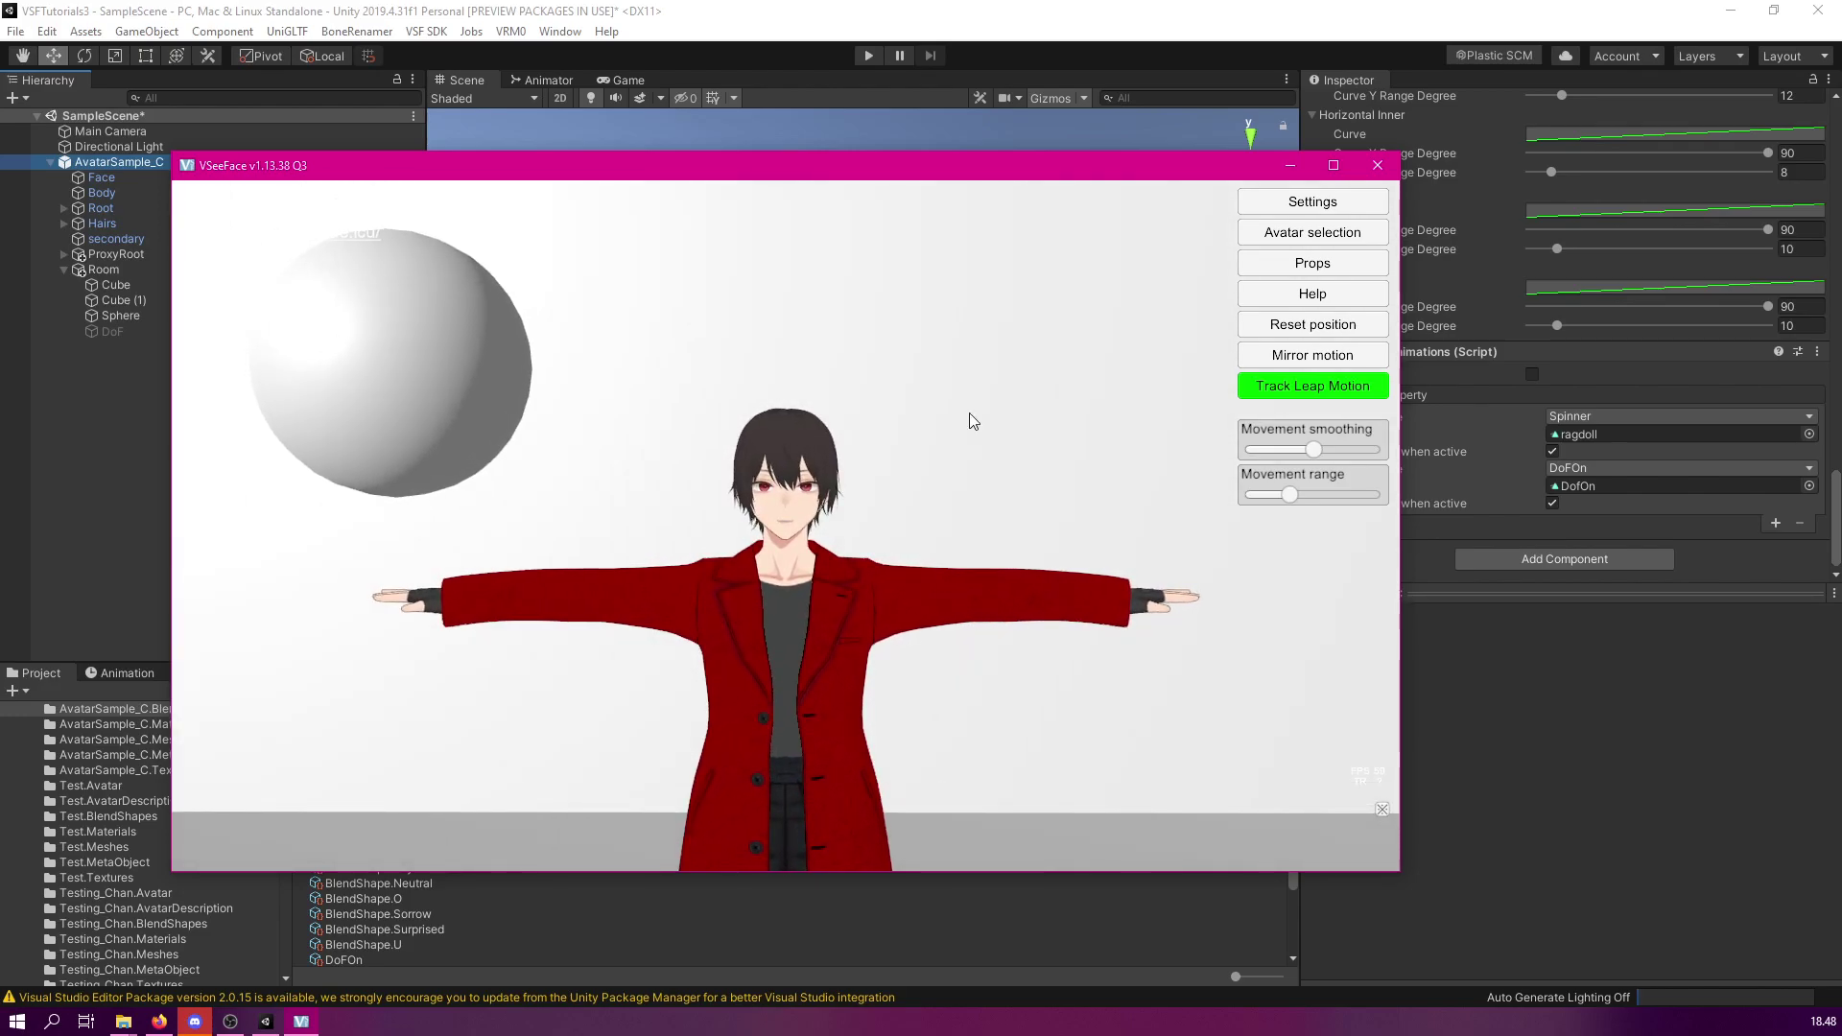
pyautogui.click(1295, 203)
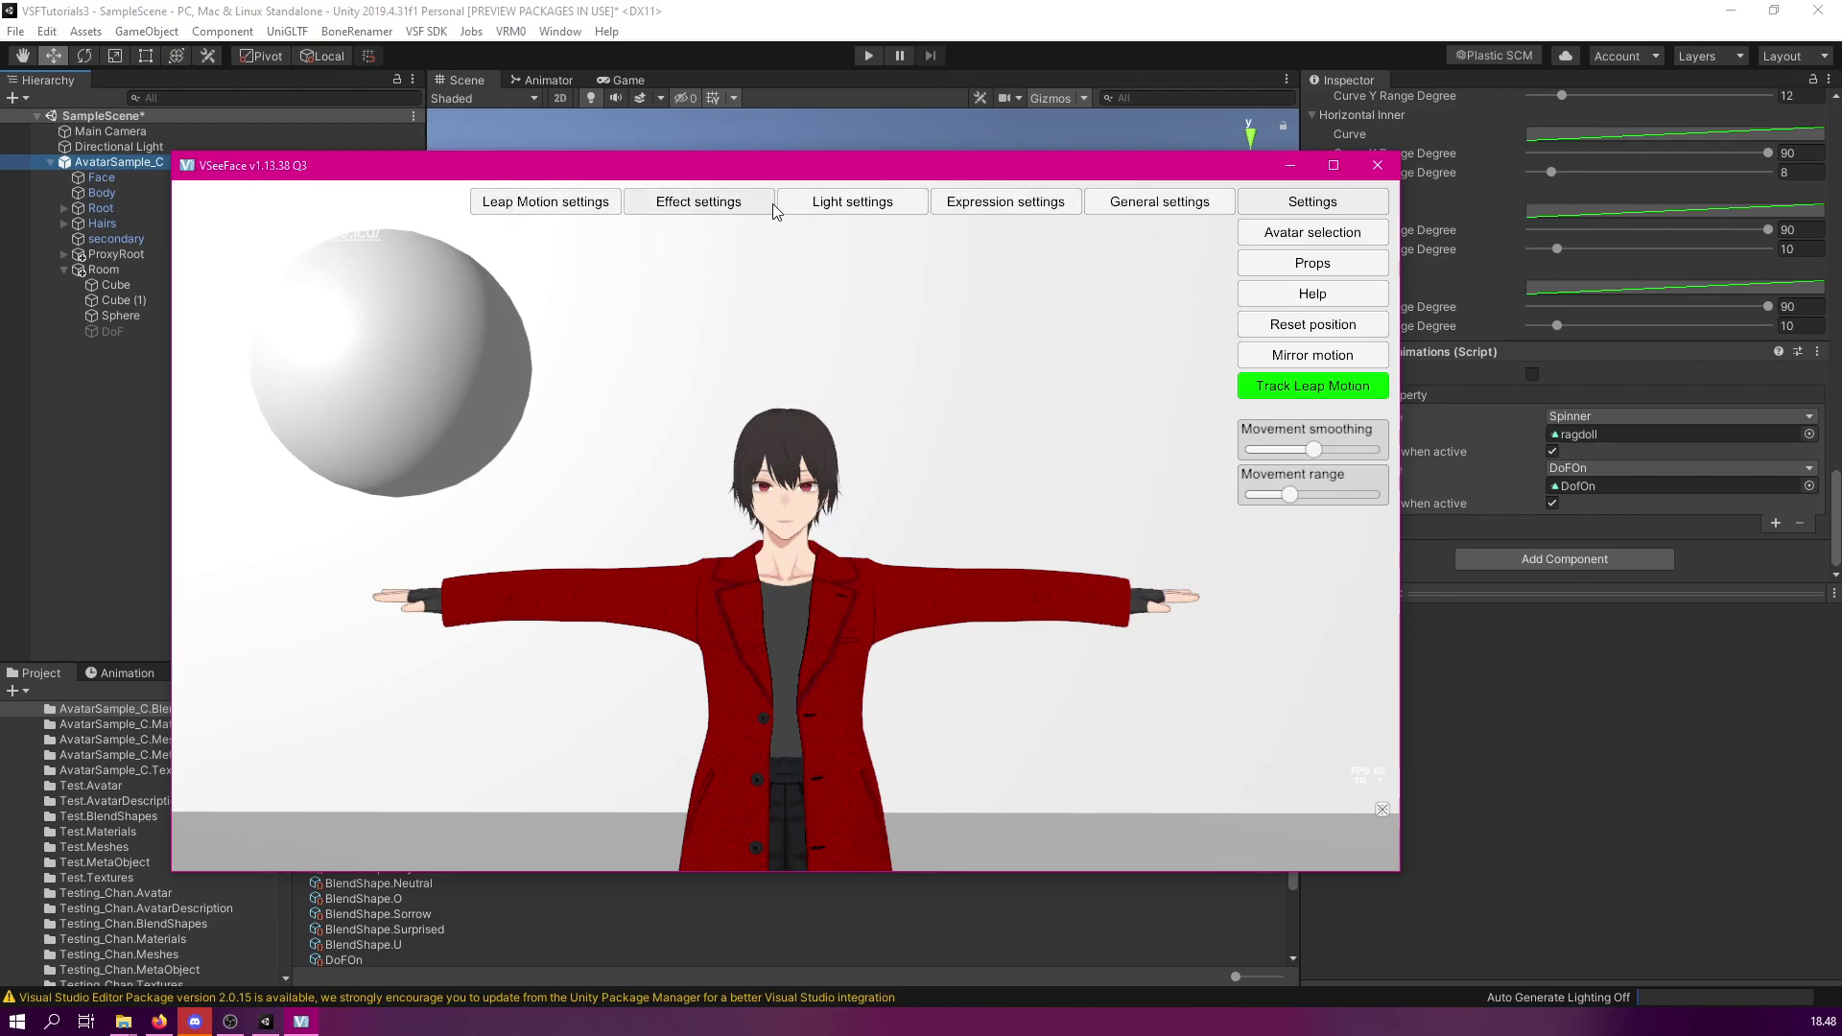
# Assign F12 as the Dofon expression's hotkey, then press F12 to turn depth of field on
pyautogui.click(1032, 202)
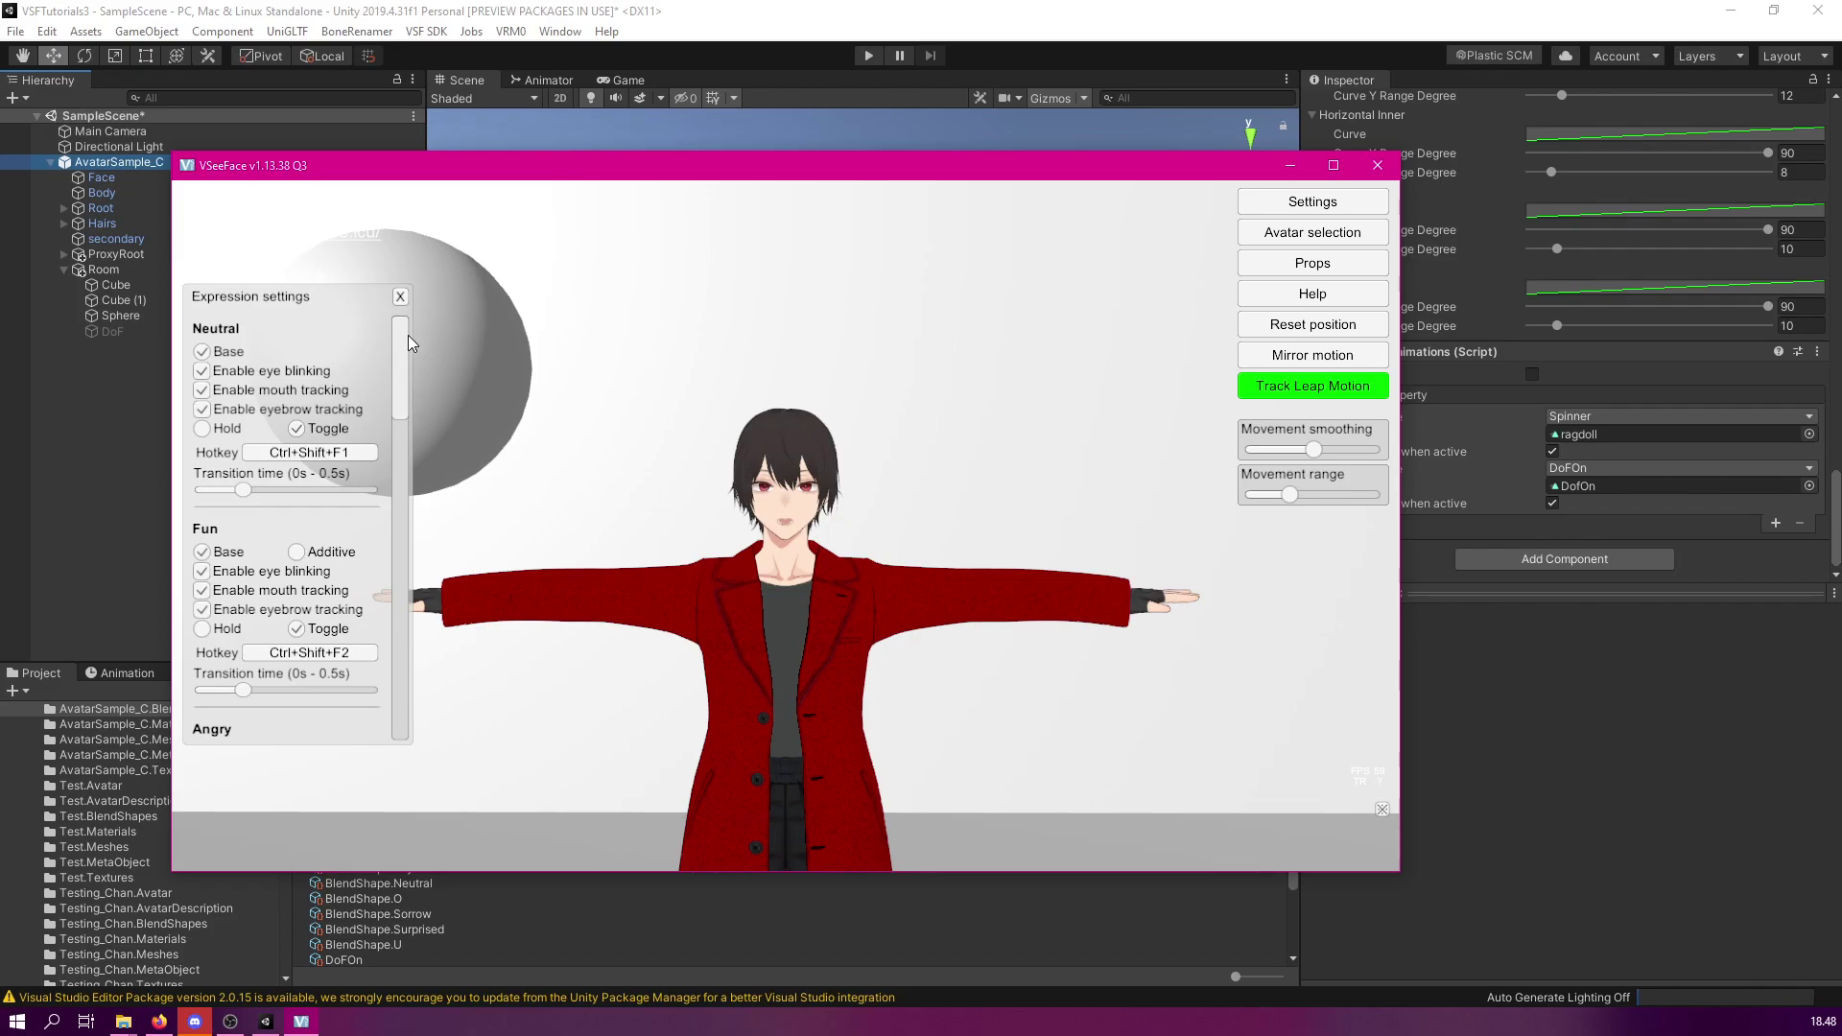
pyautogui.moveTo(407, 337); pyautogui.dragTo(419, 502)
pyautogui.moveTo(427, 661); pyautogui.dragTo(415, 537)
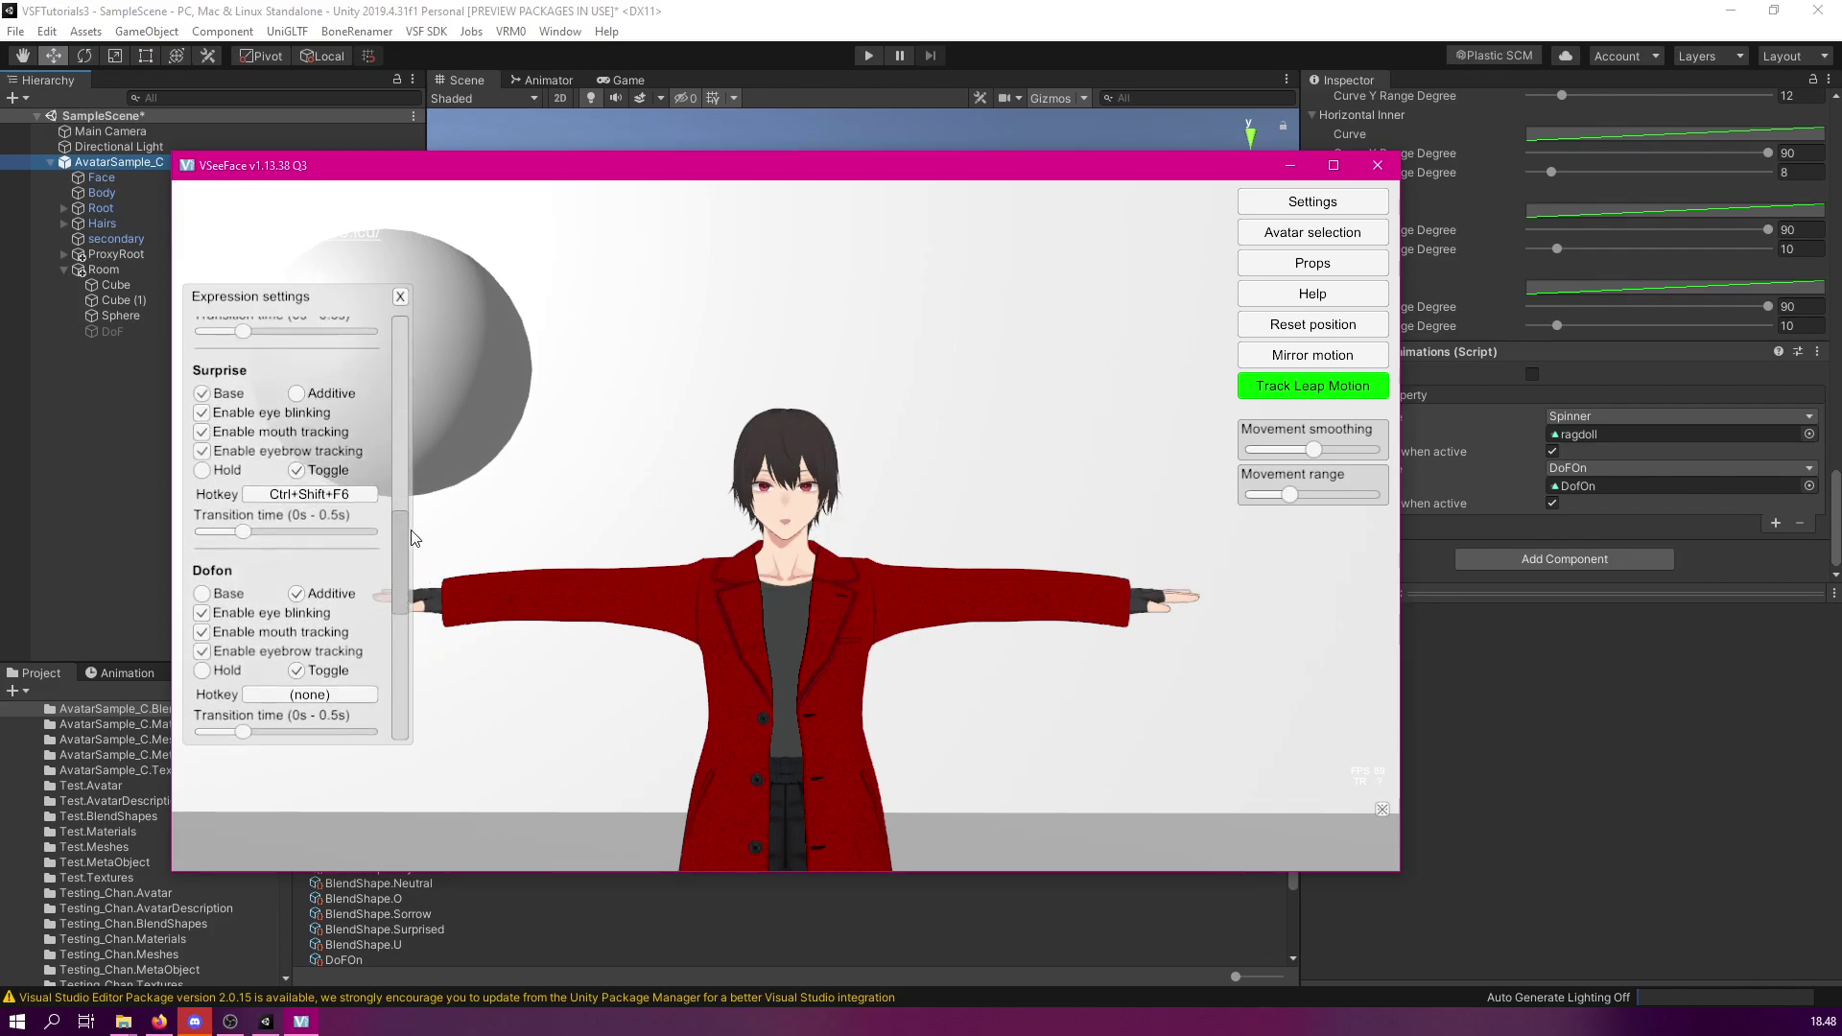
pyautogui.scroll(-3, 317, 575)
pyautogui.click(333, 615)
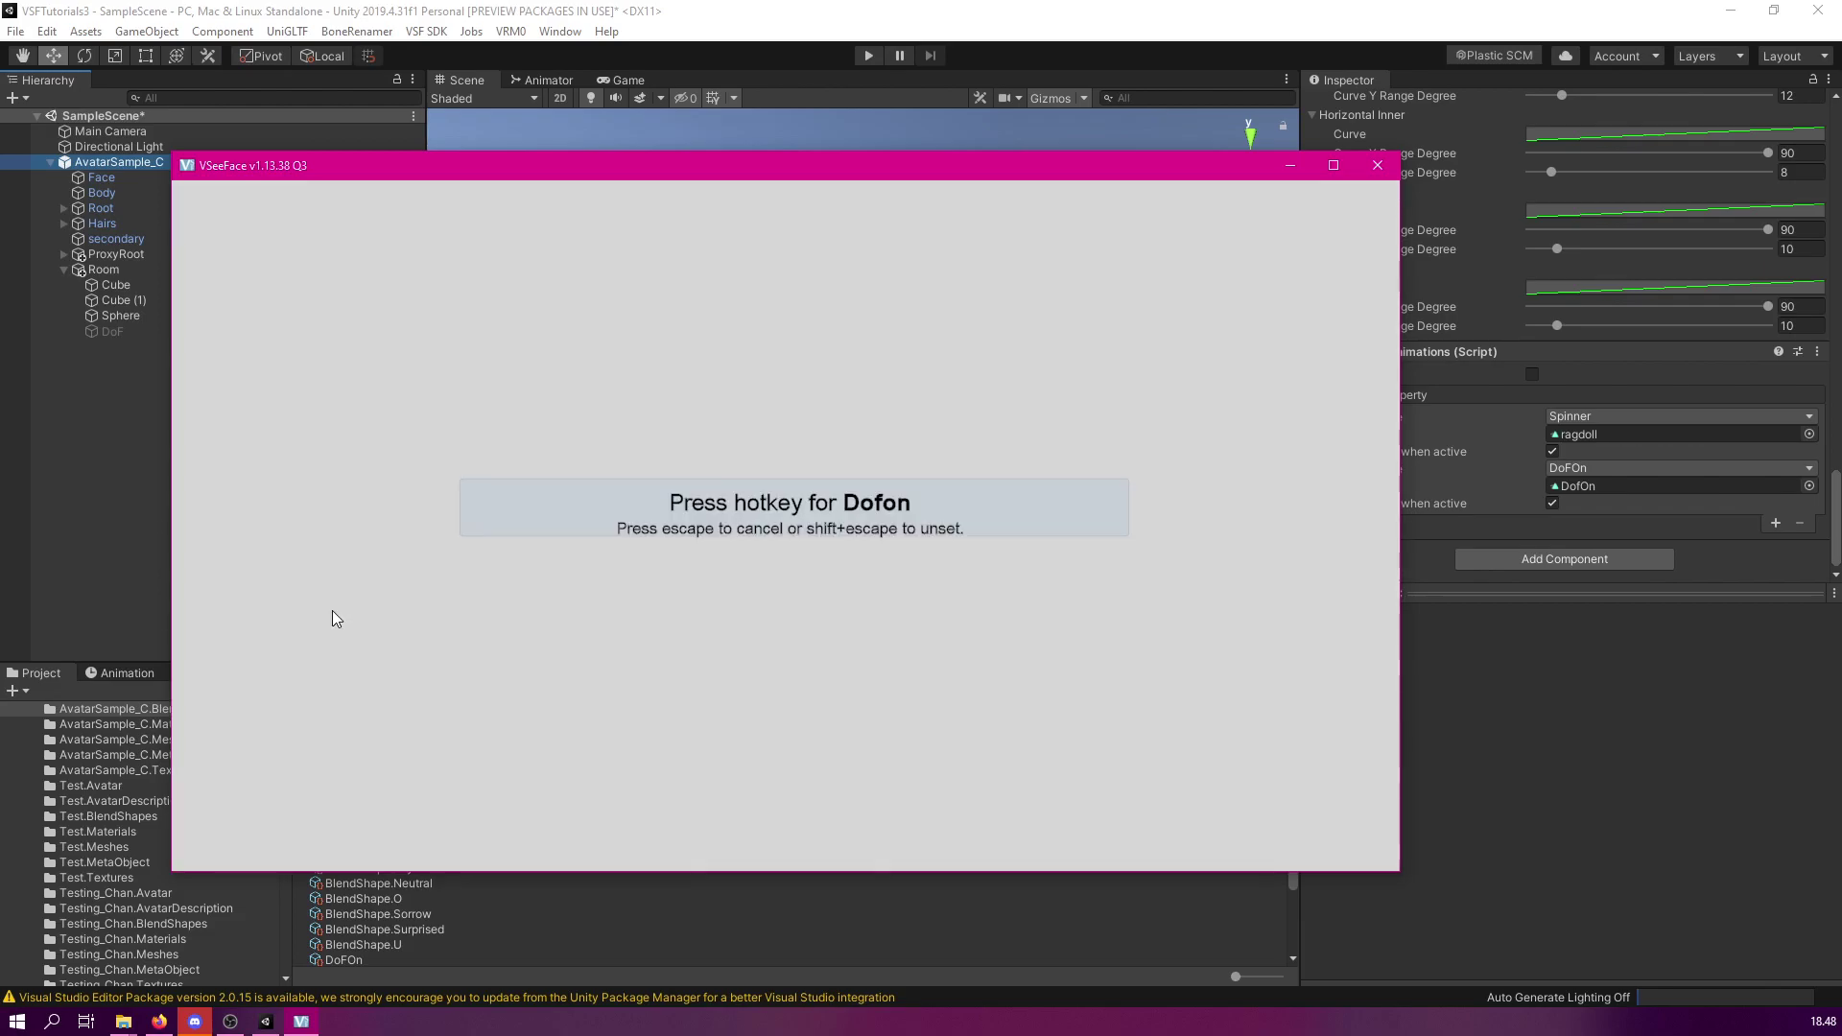
pyautogui.press('F12')
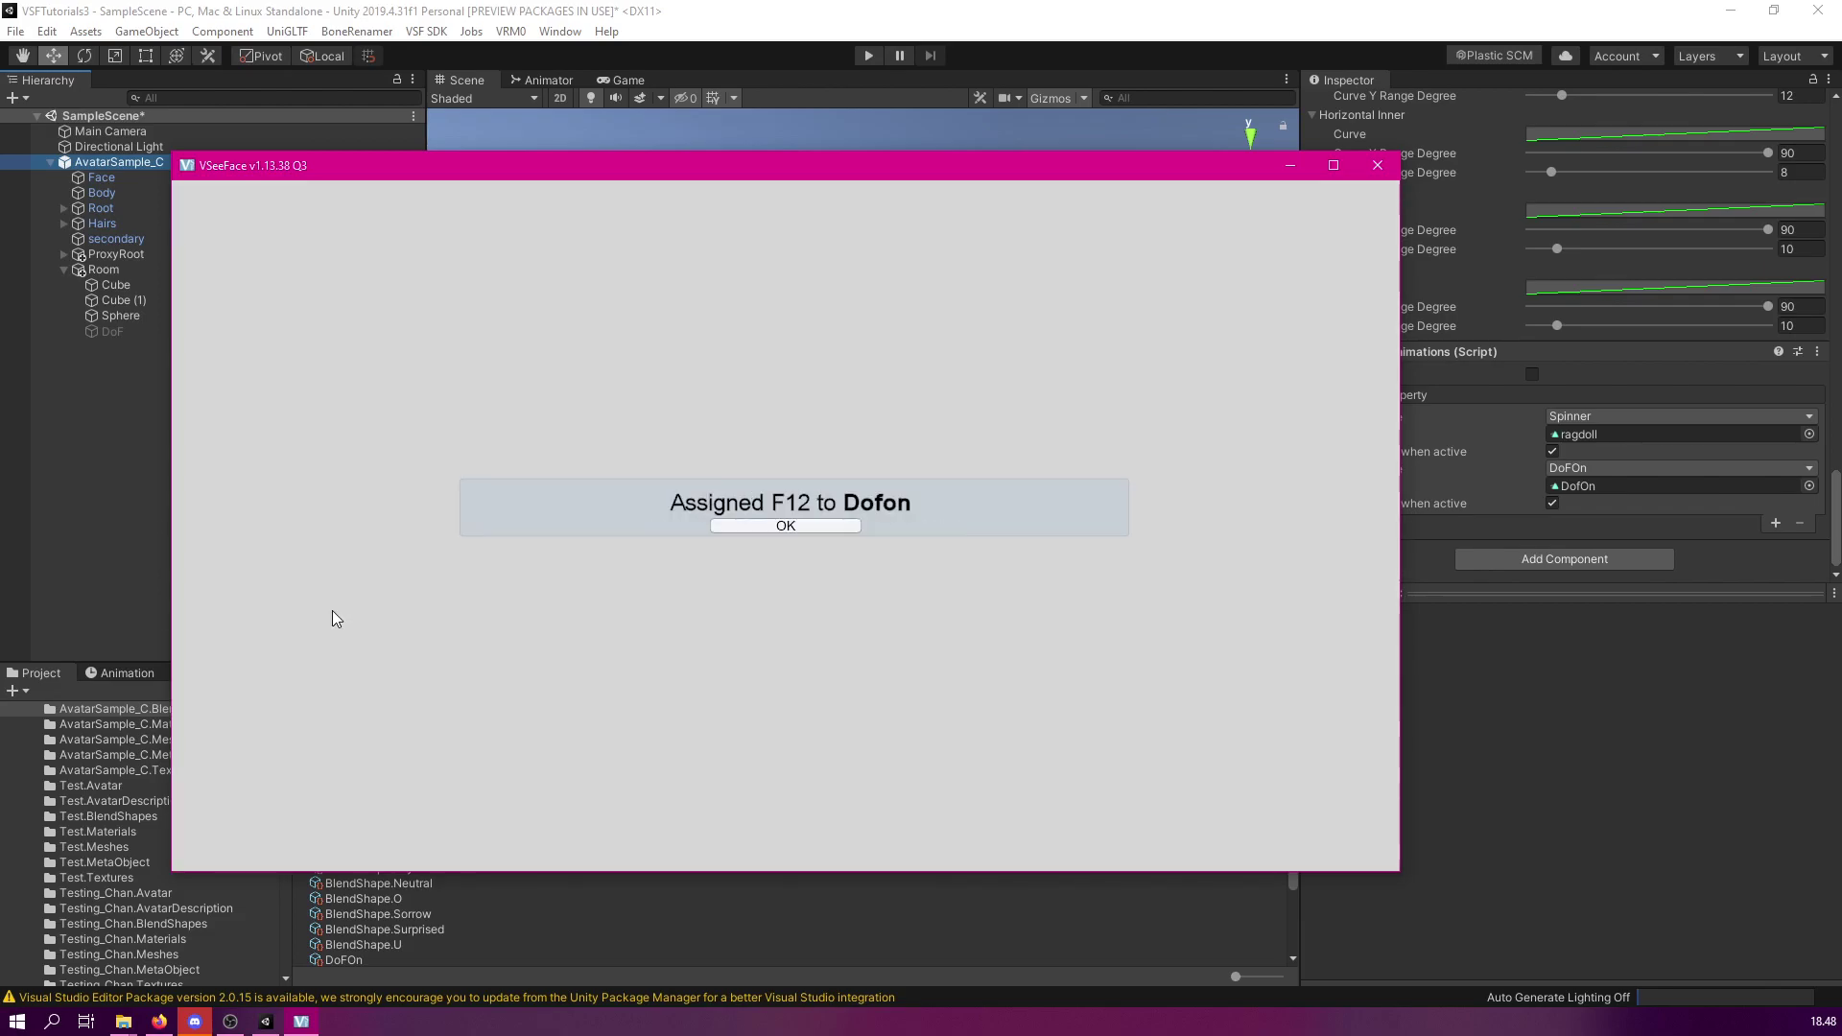
pyautogui.click(755, 528)
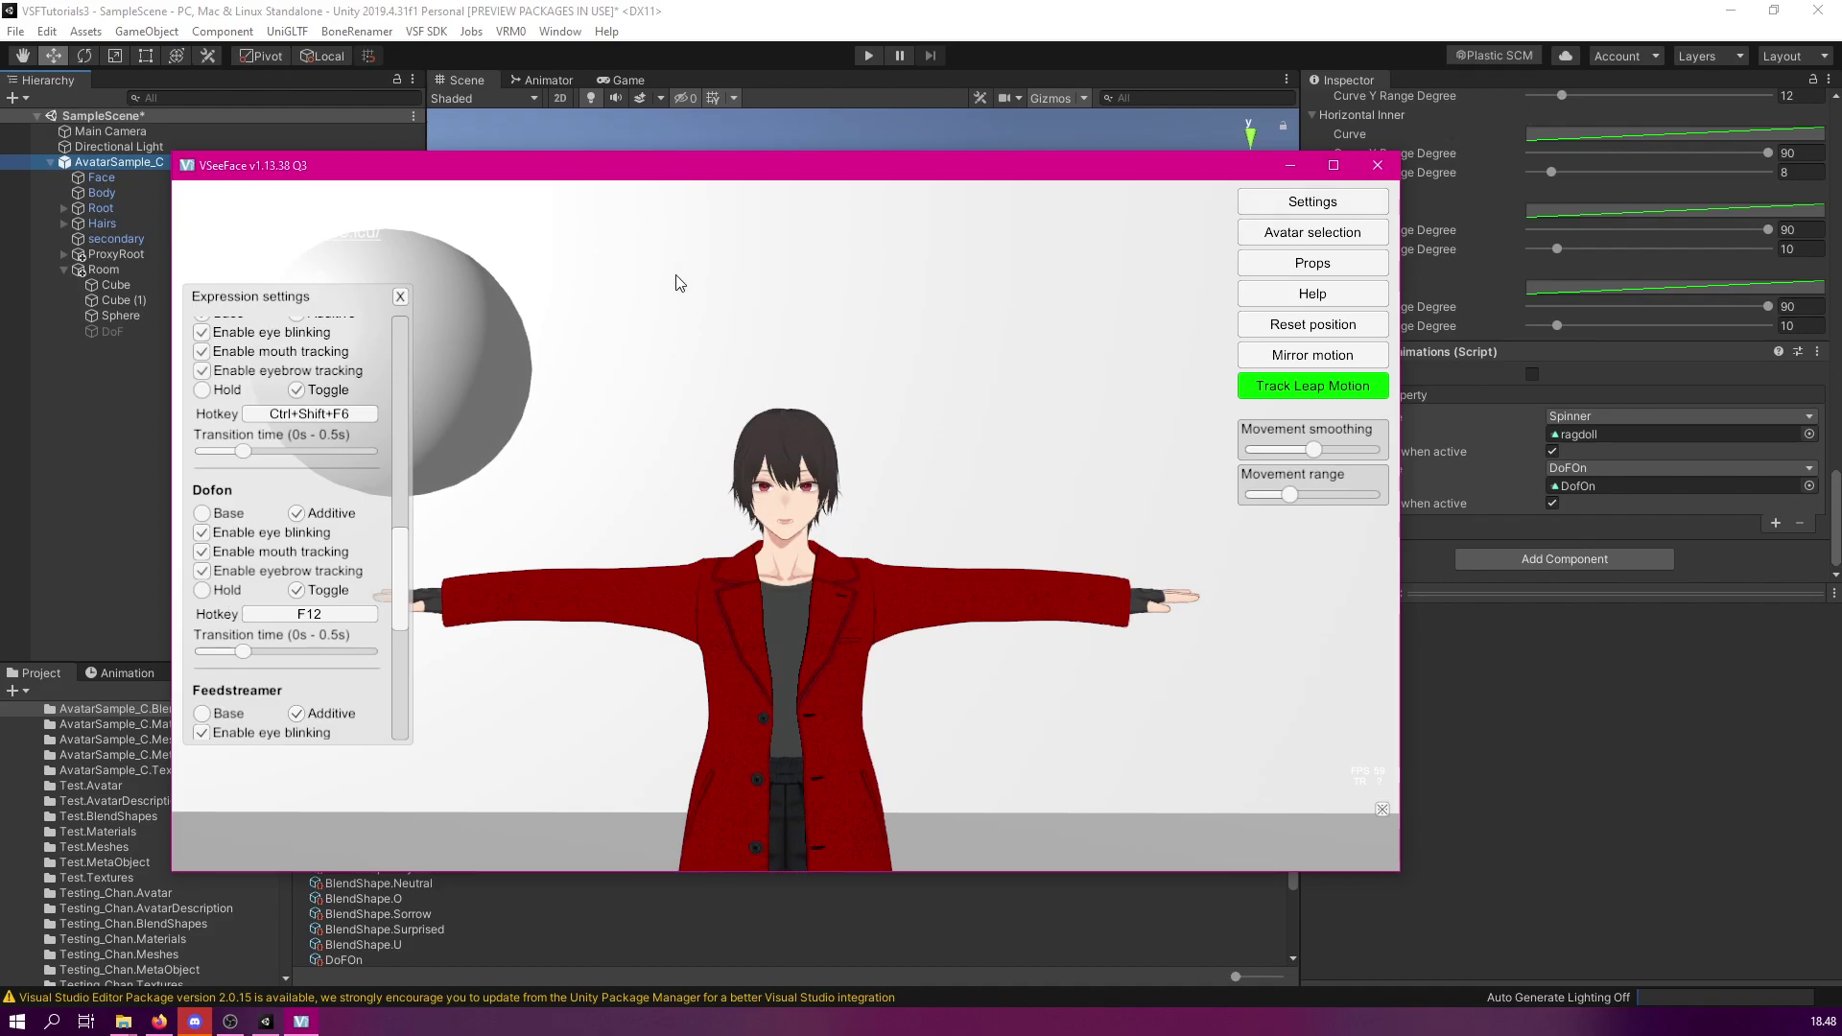
pyautogui.press('F12')
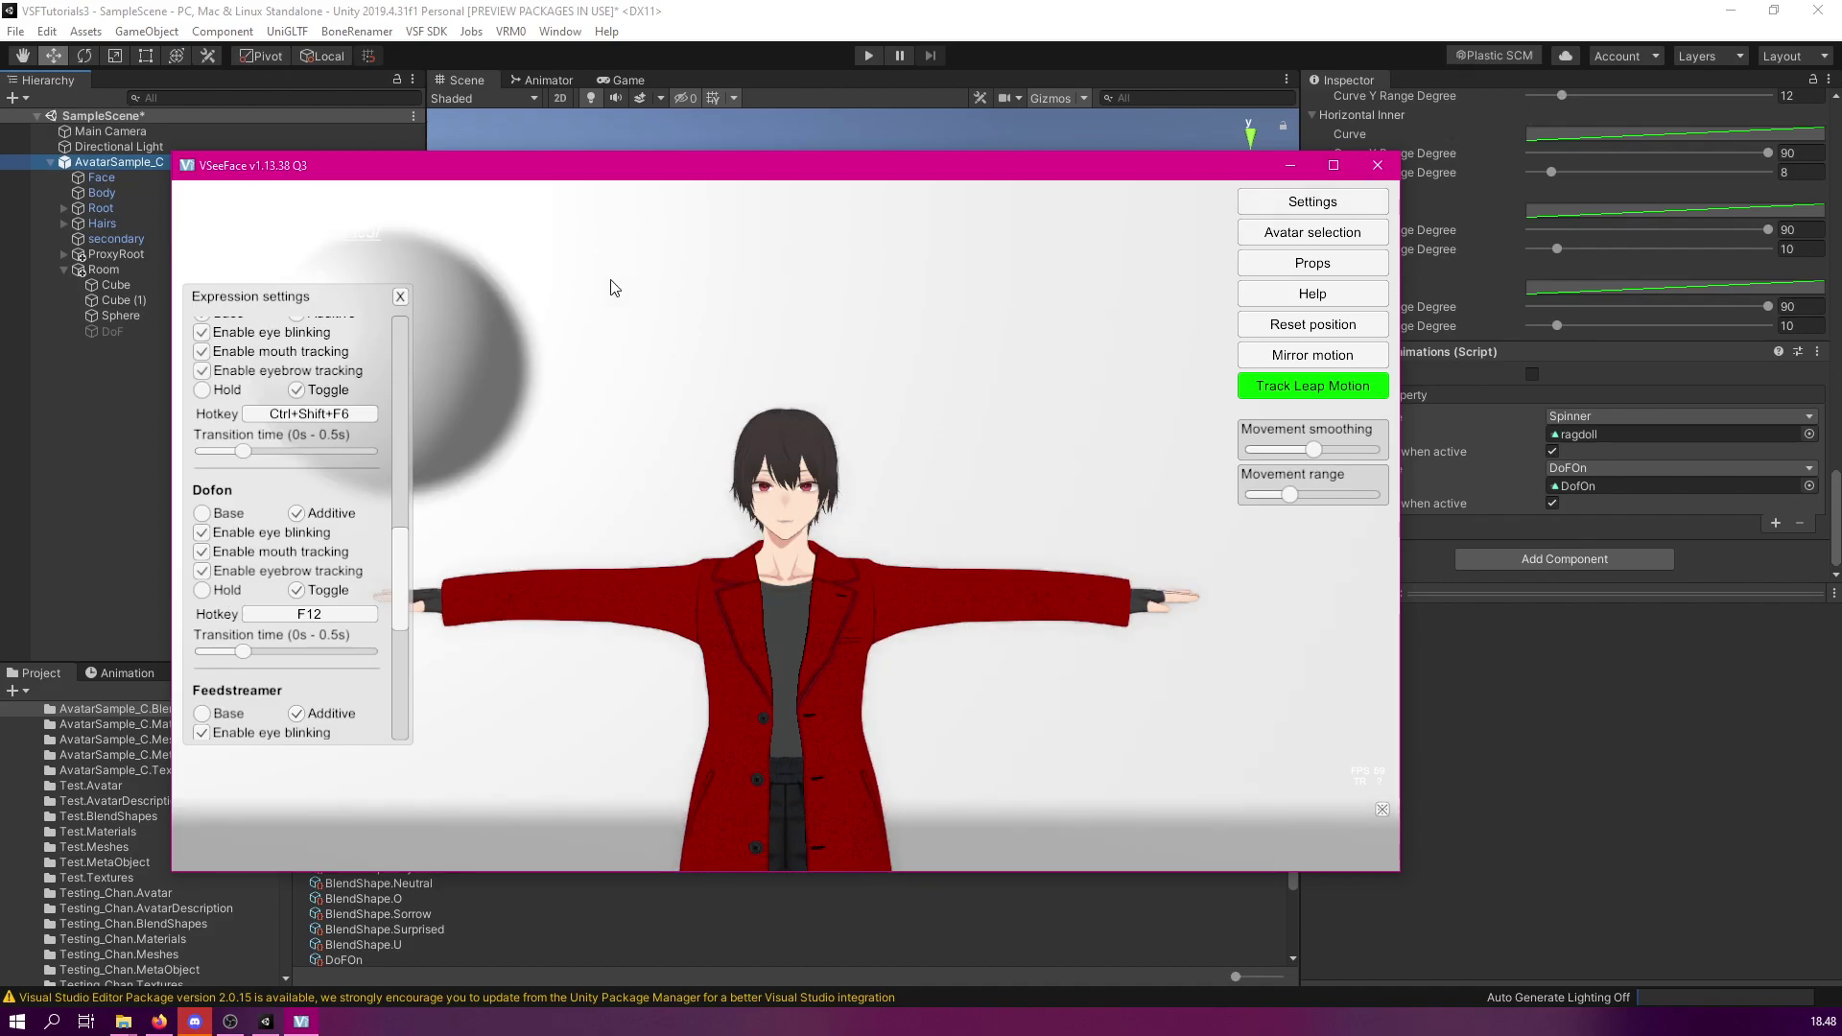
# Close the expression settings and press F12 several times to test the depth-of-field toggle
pyautogui.click(400, 298)
pyautogui.press('F12')
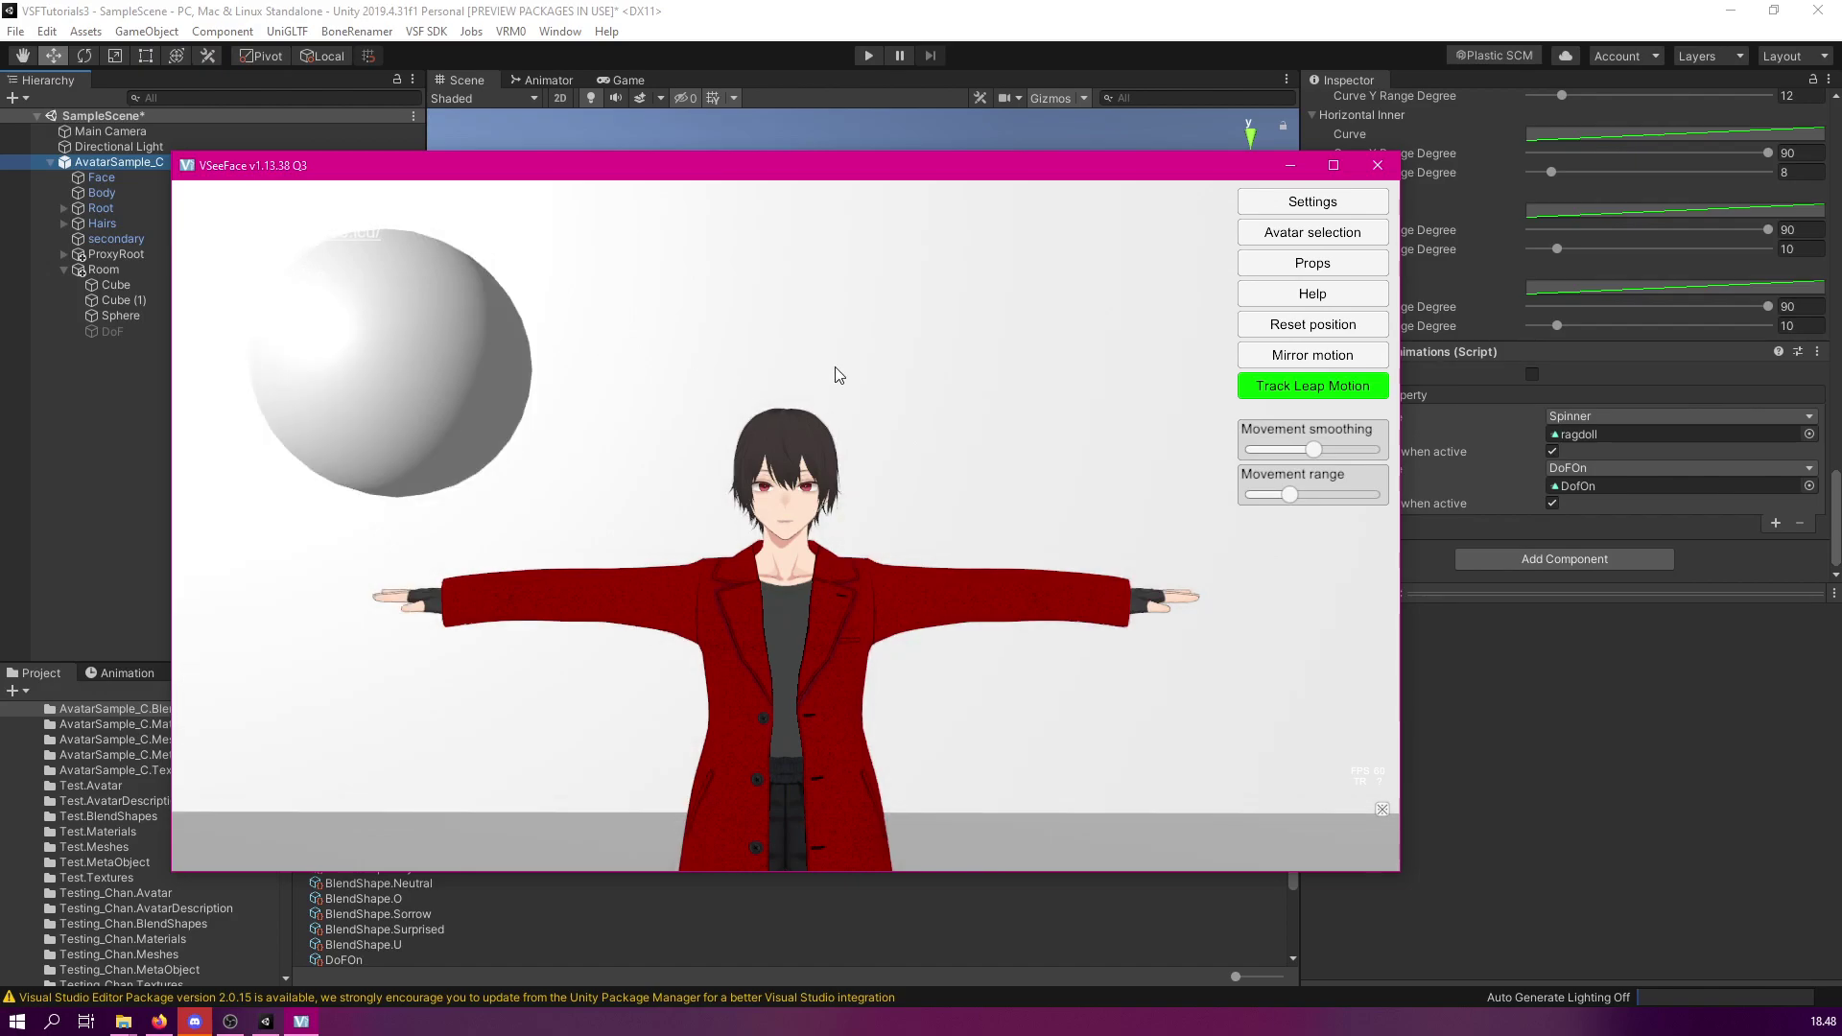
pyautogui.press('F12')
pyautogui.press('F12')
pyautogui.press('F12')
pyautogui.press('F12')
pyautogui.press('F12')
pyautogui.press('F12')
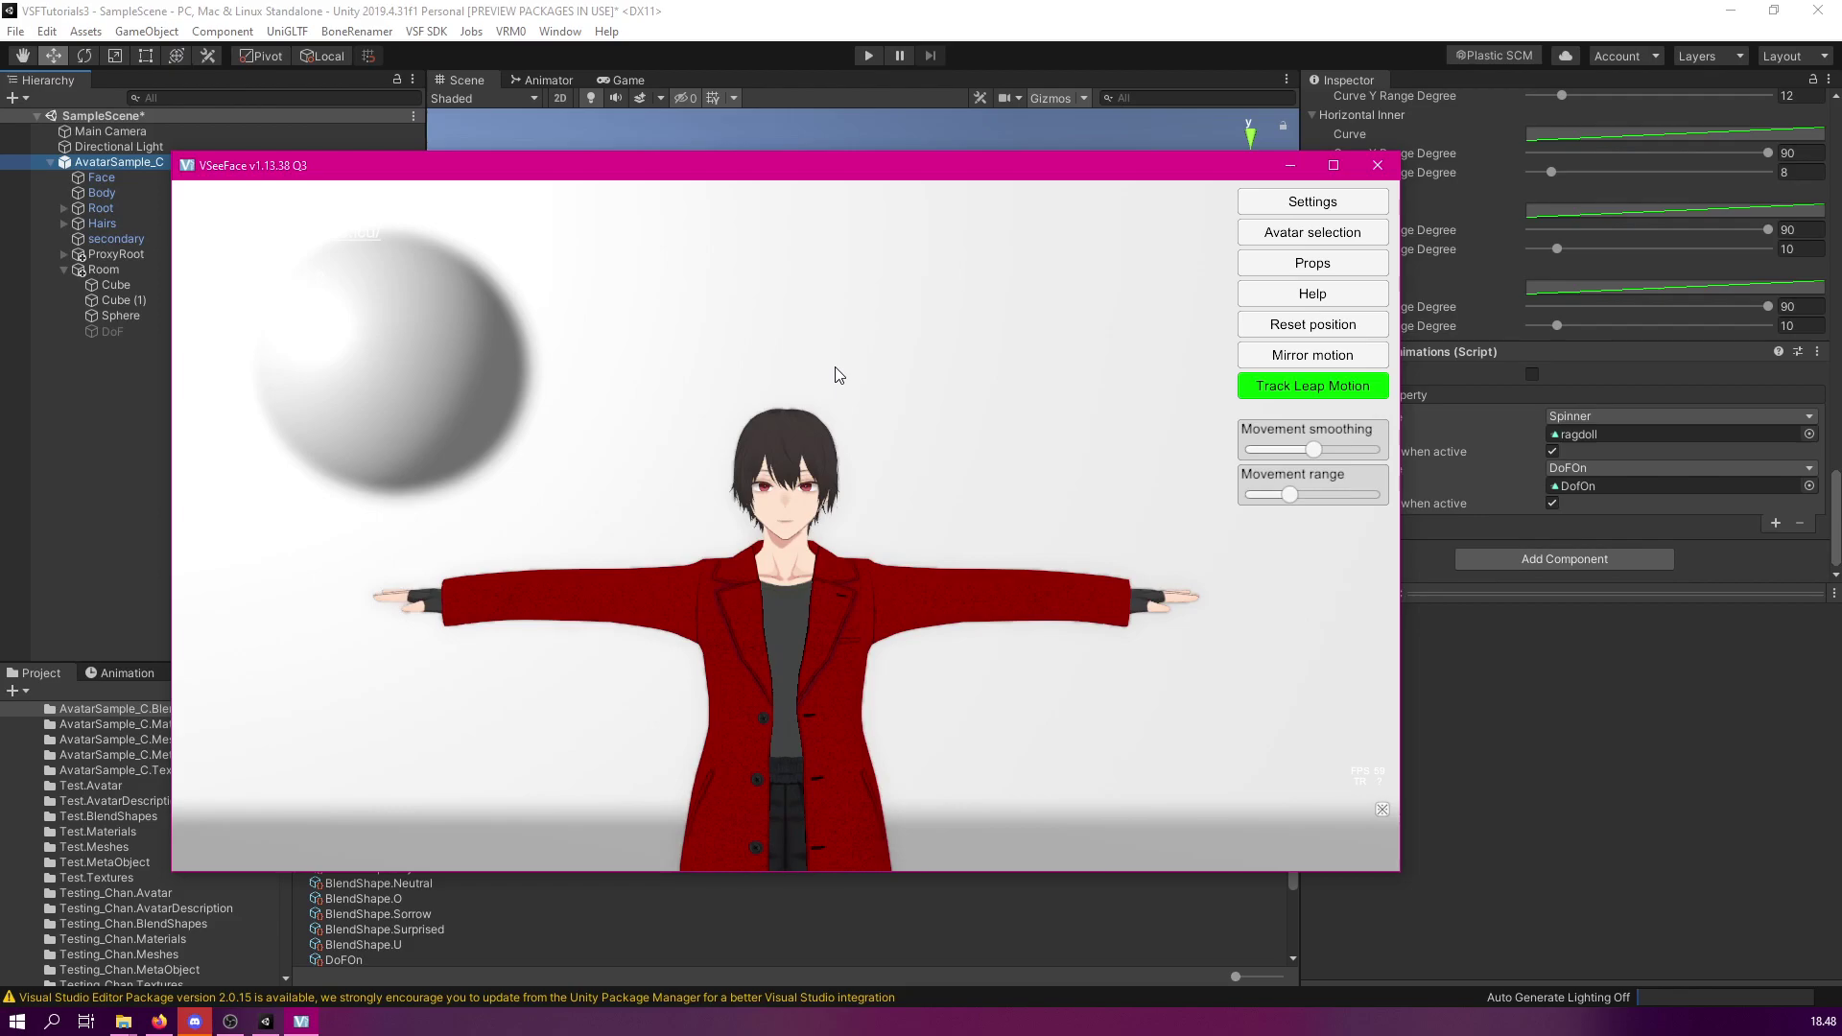
pyautogui.press('F12')
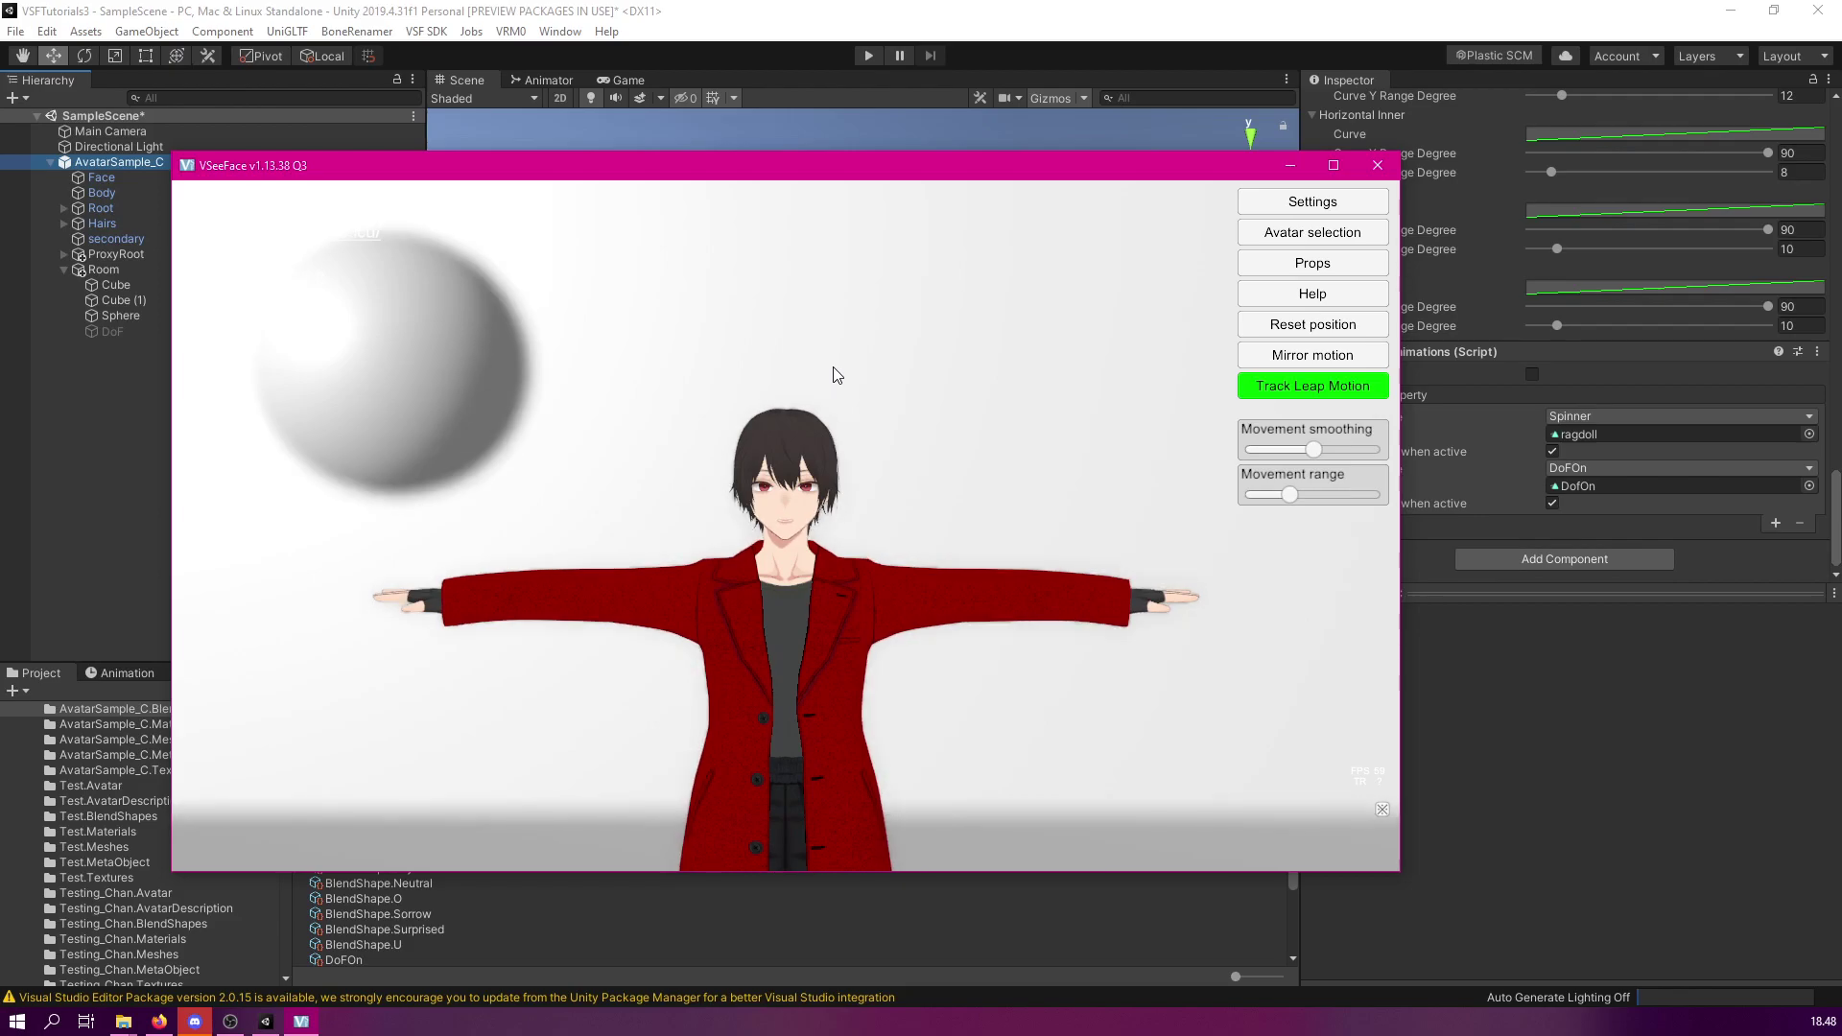